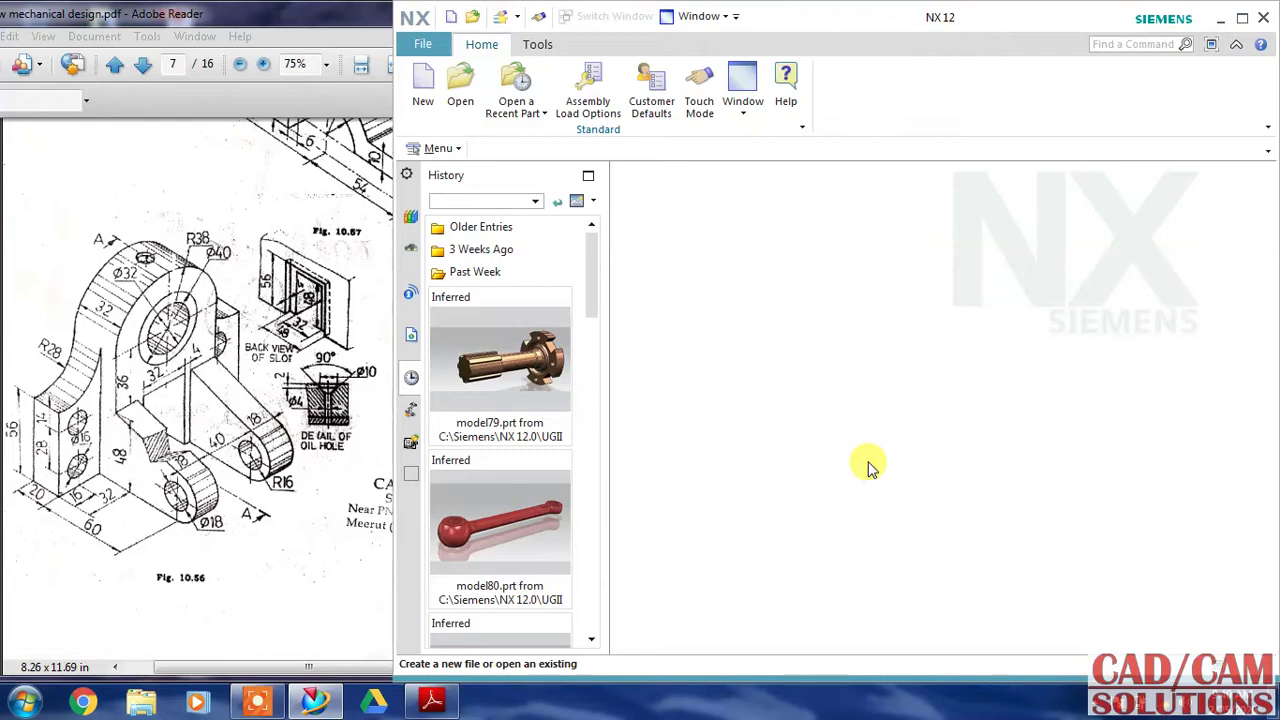
Review the enlarged Fig. 10.56 bracket drawing, set it beside NX, and start a new part
double_click(286, 14)
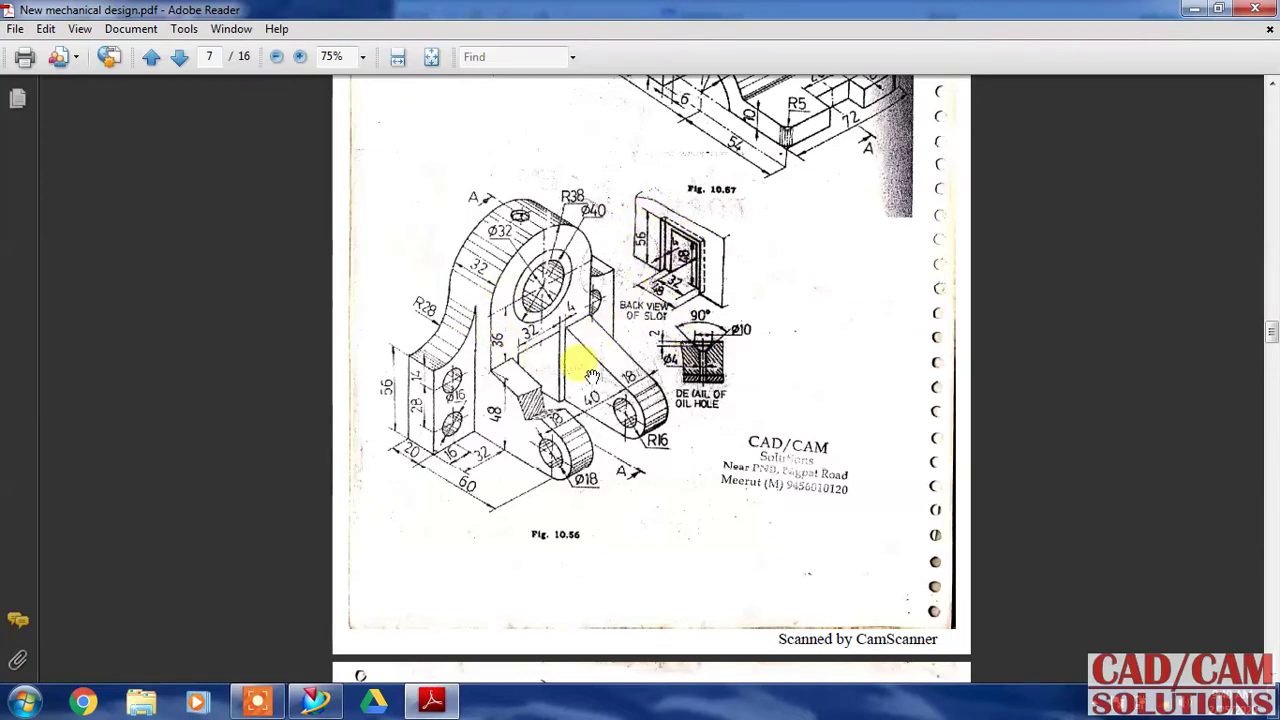
click(1218, 9)
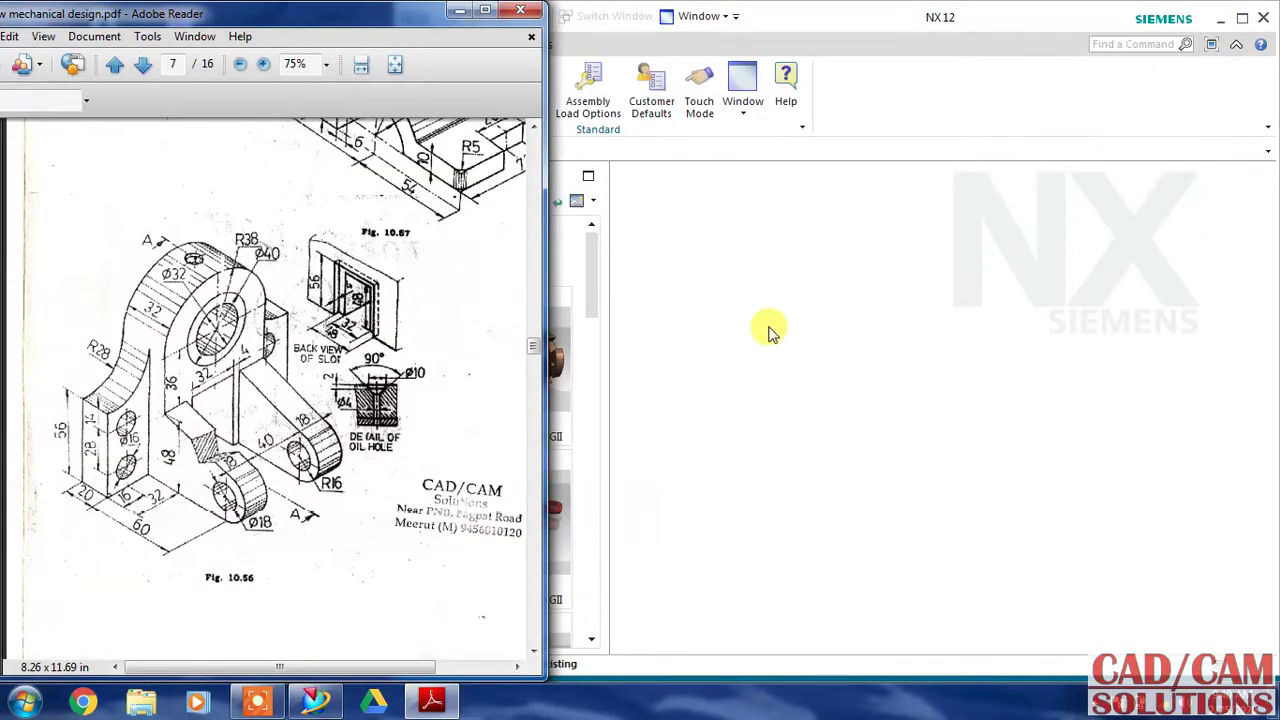
click(768, 327)
click(425, 100)
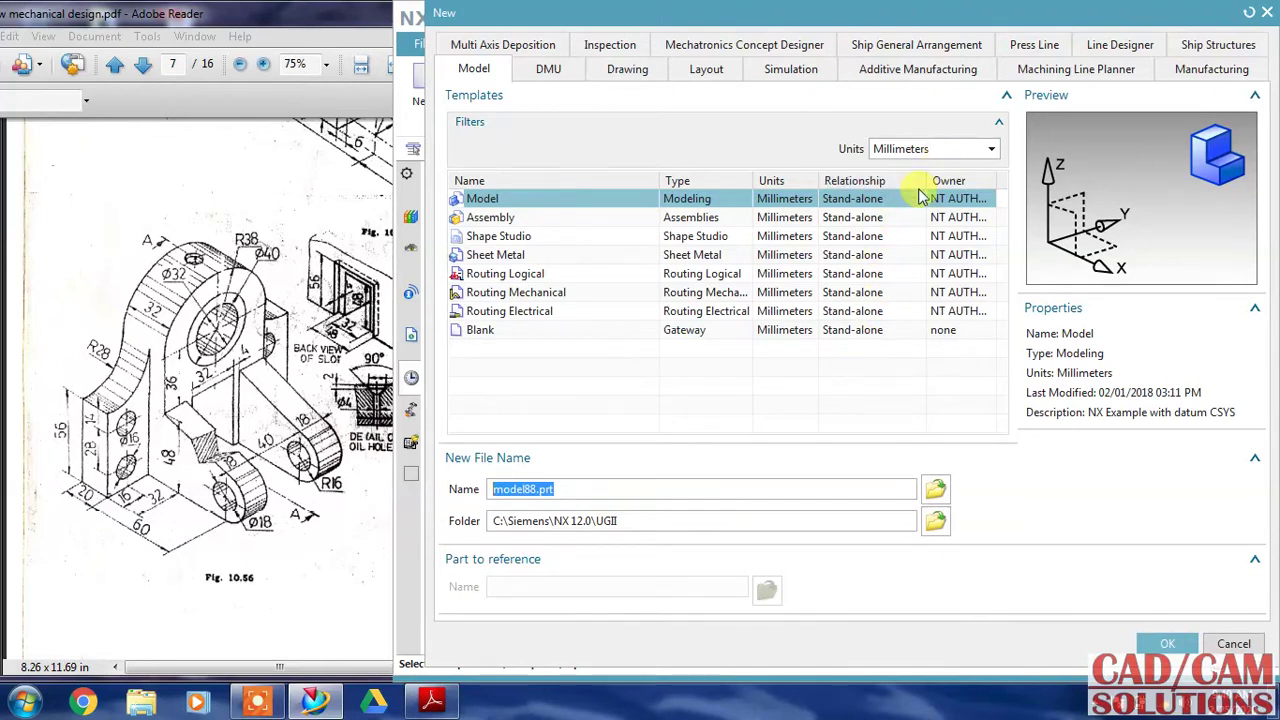
Create the millimetre Model part model88.prt
click(1150, 643)
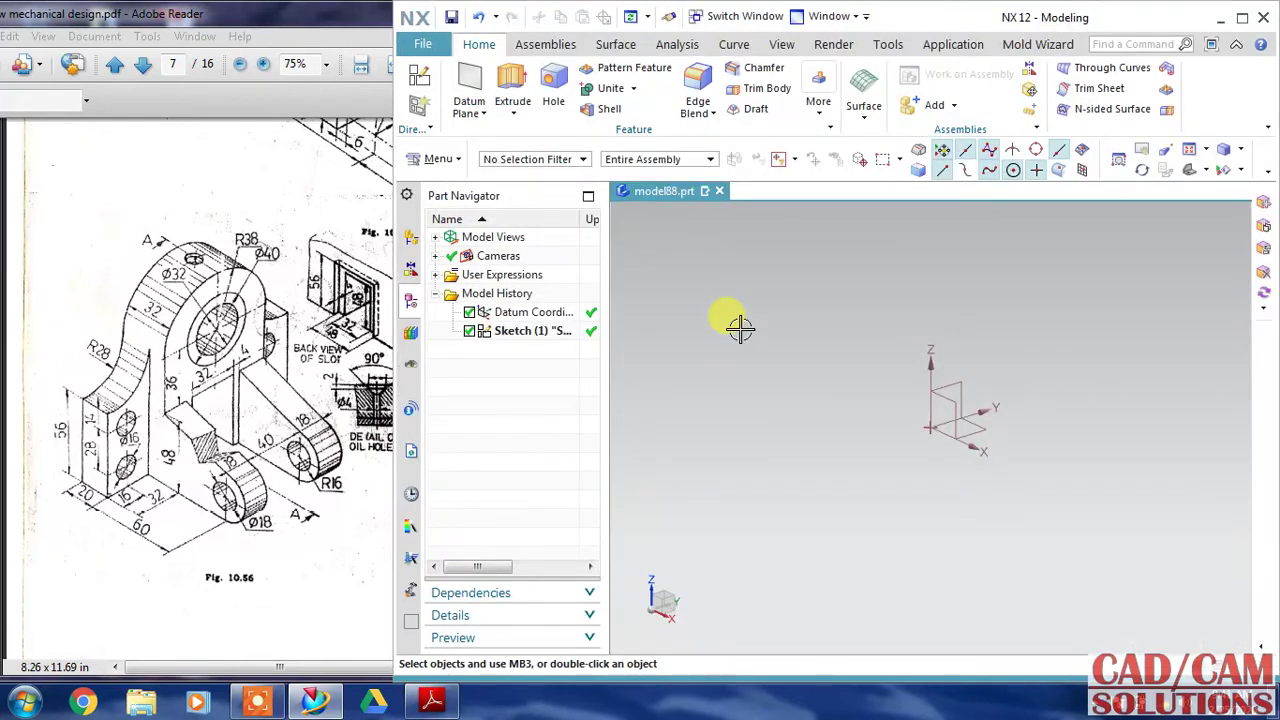
Start a sketch on the XZ datum plane with the Y axis as its reference direction
click(421, 75)
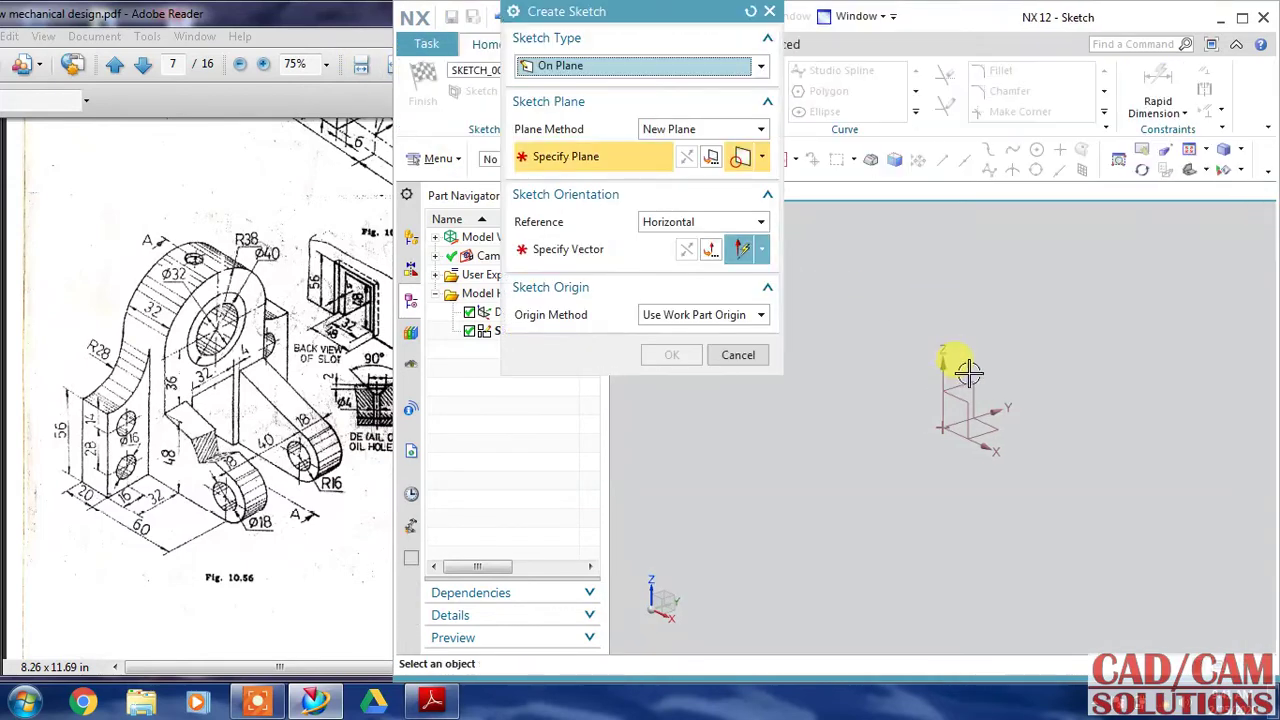
click(958, 368)
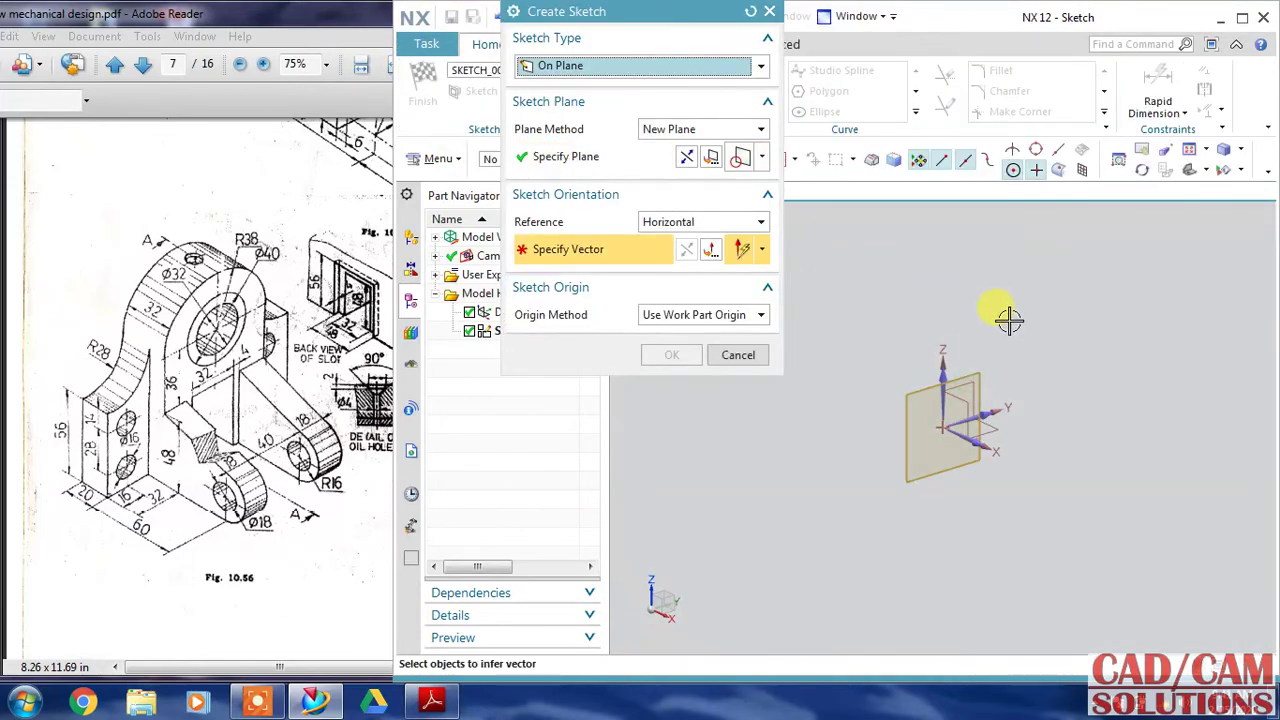
click(985, 410)
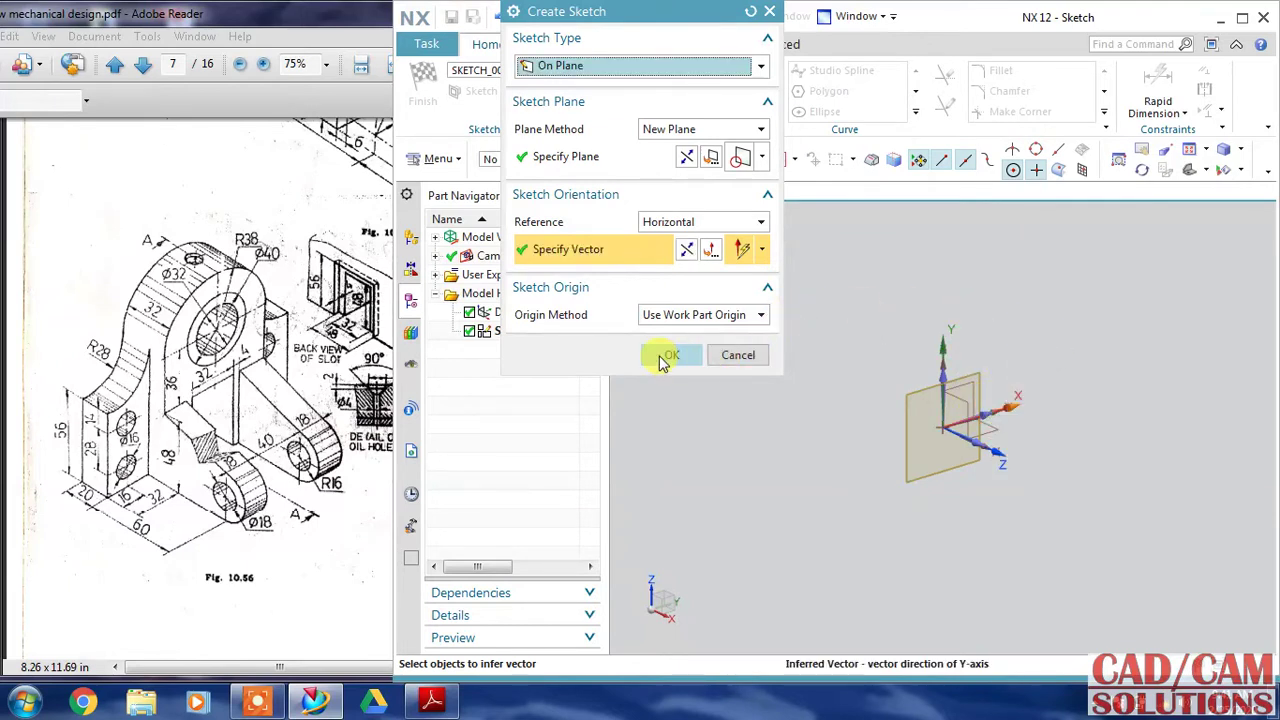
click(664, 358)
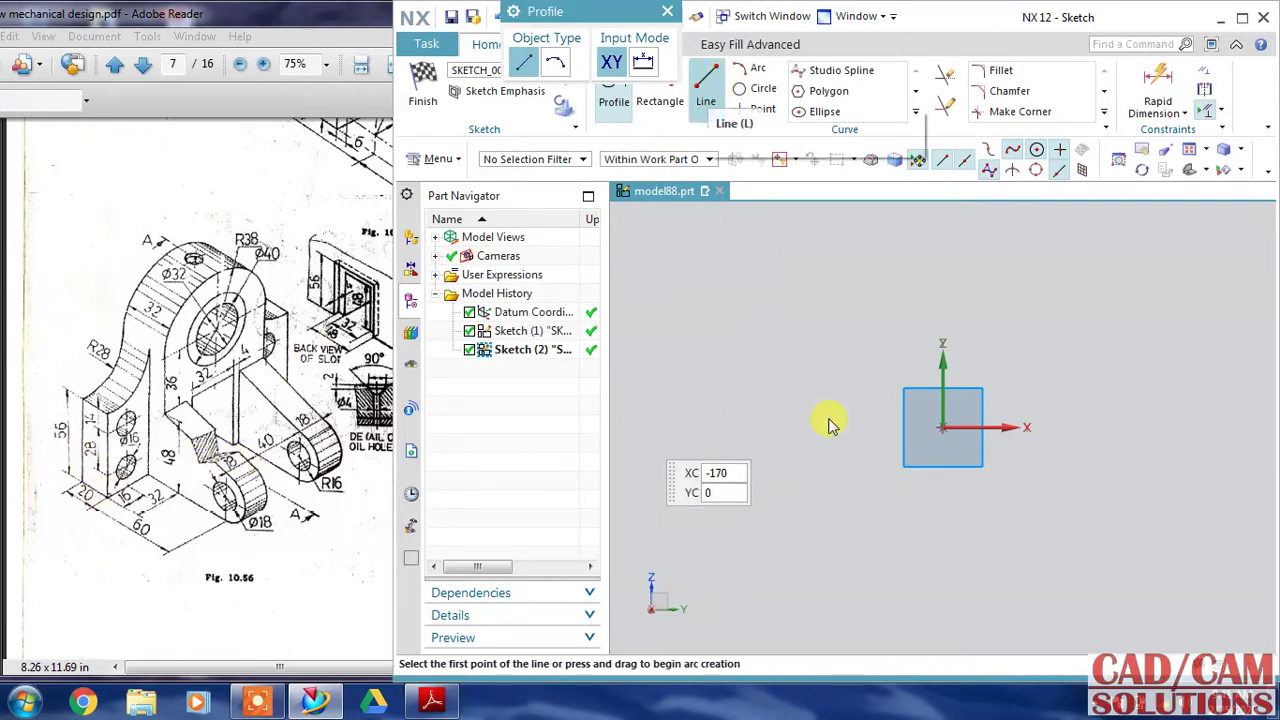
Draw a horizontal base line, constrain its midpoint to the origin, and dimension it 140 mm
click(790, 449)
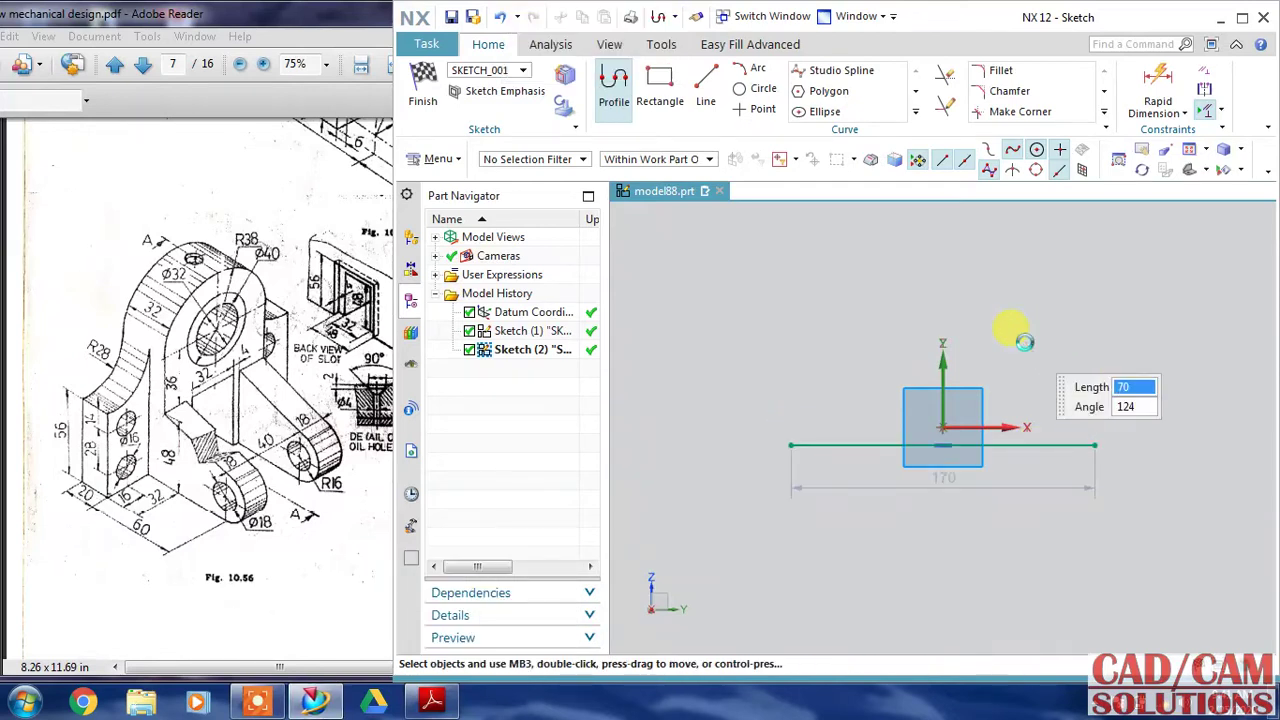
key(Escape)
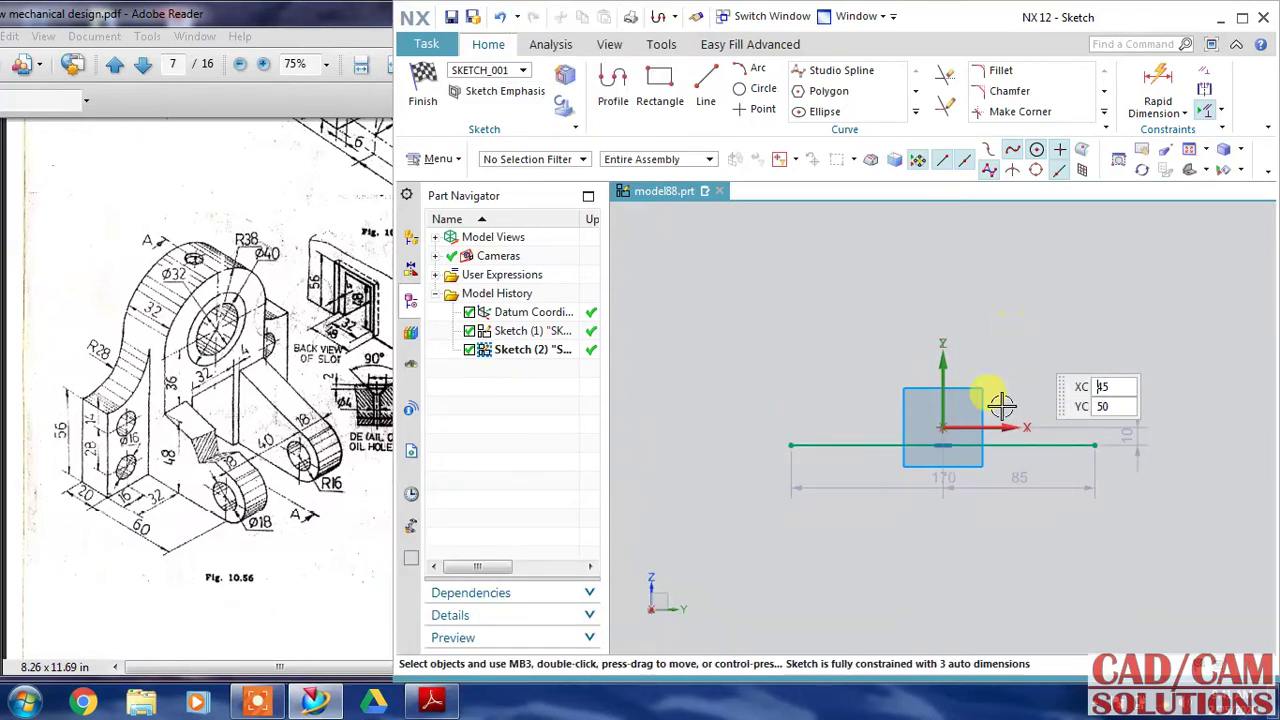
click(943, 427)
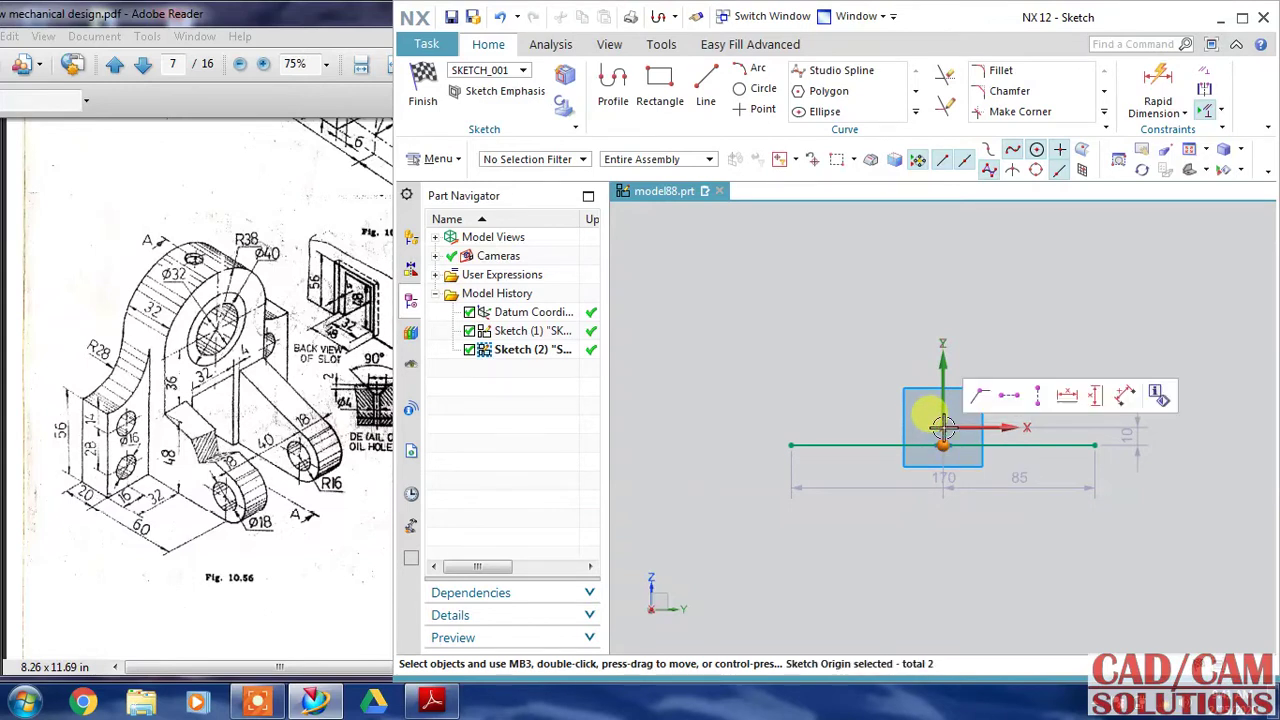
click(983, 396)
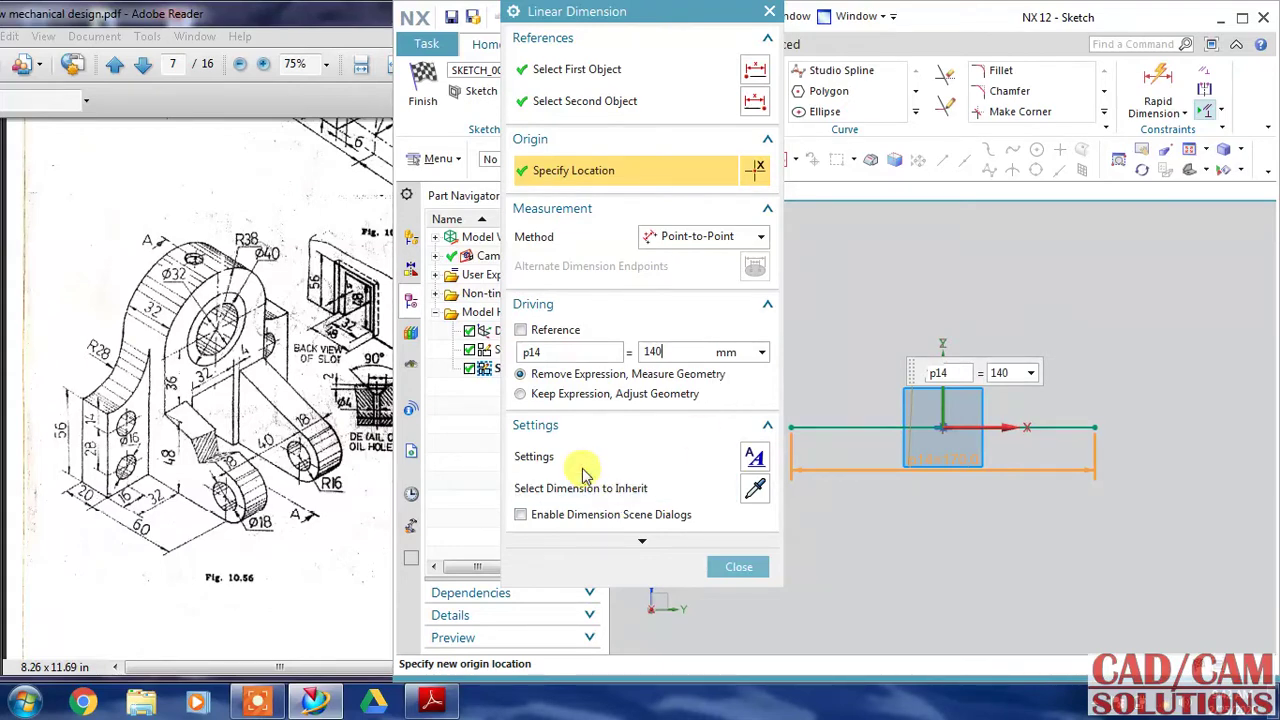
key(Return)
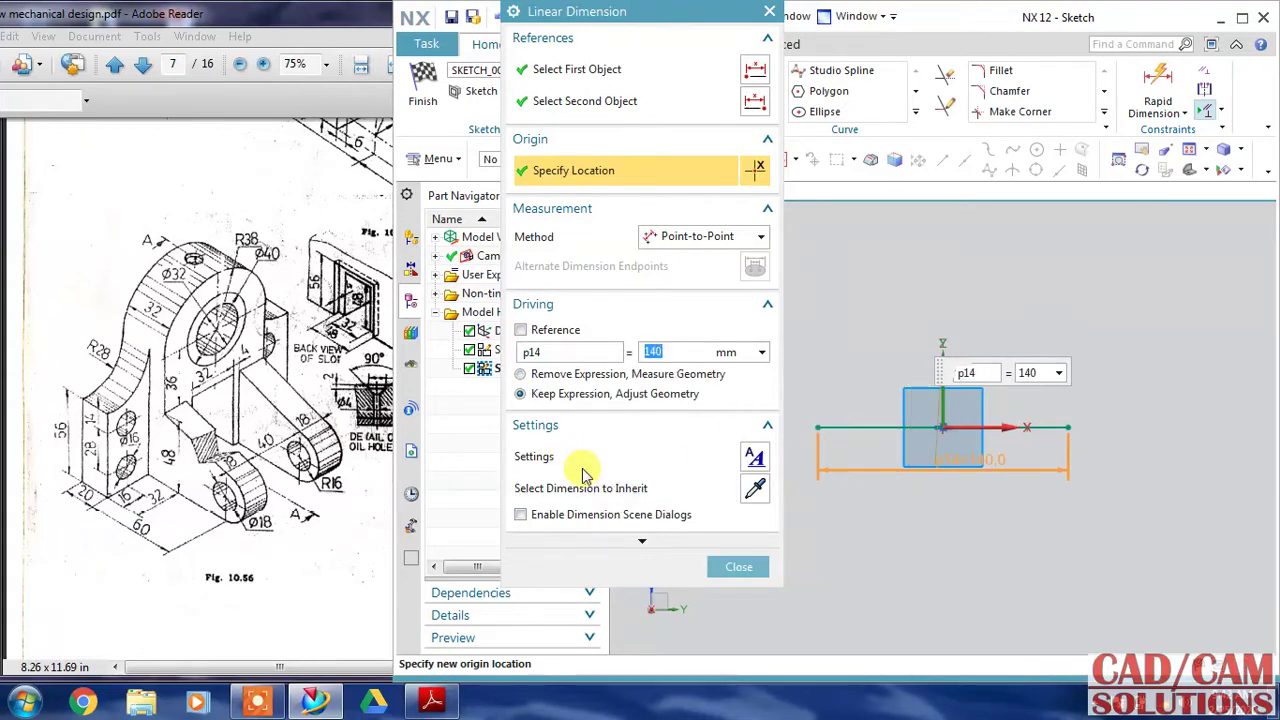
click(739, 567)
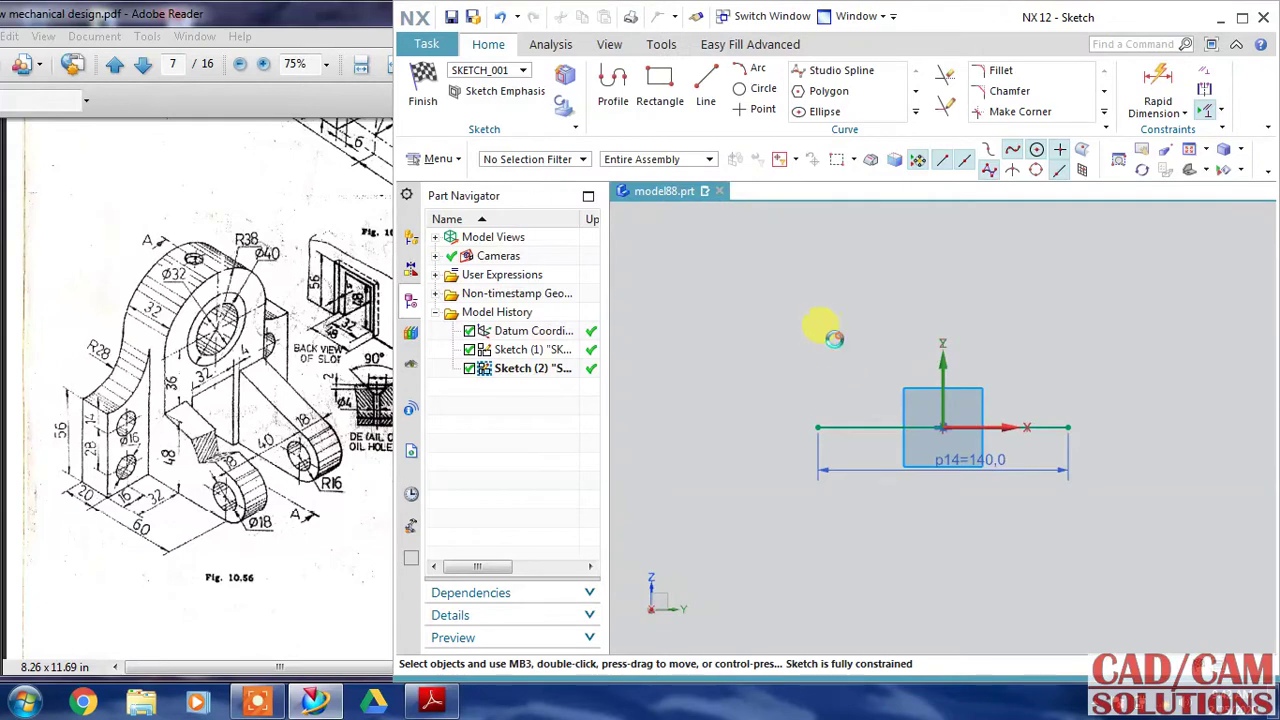
mouse_move(834, 338)
shift+middle_down()
mouse_move(777, 423)
mouse_move(800, 449)
mouse_move(763, 366)
shift+middle_up()
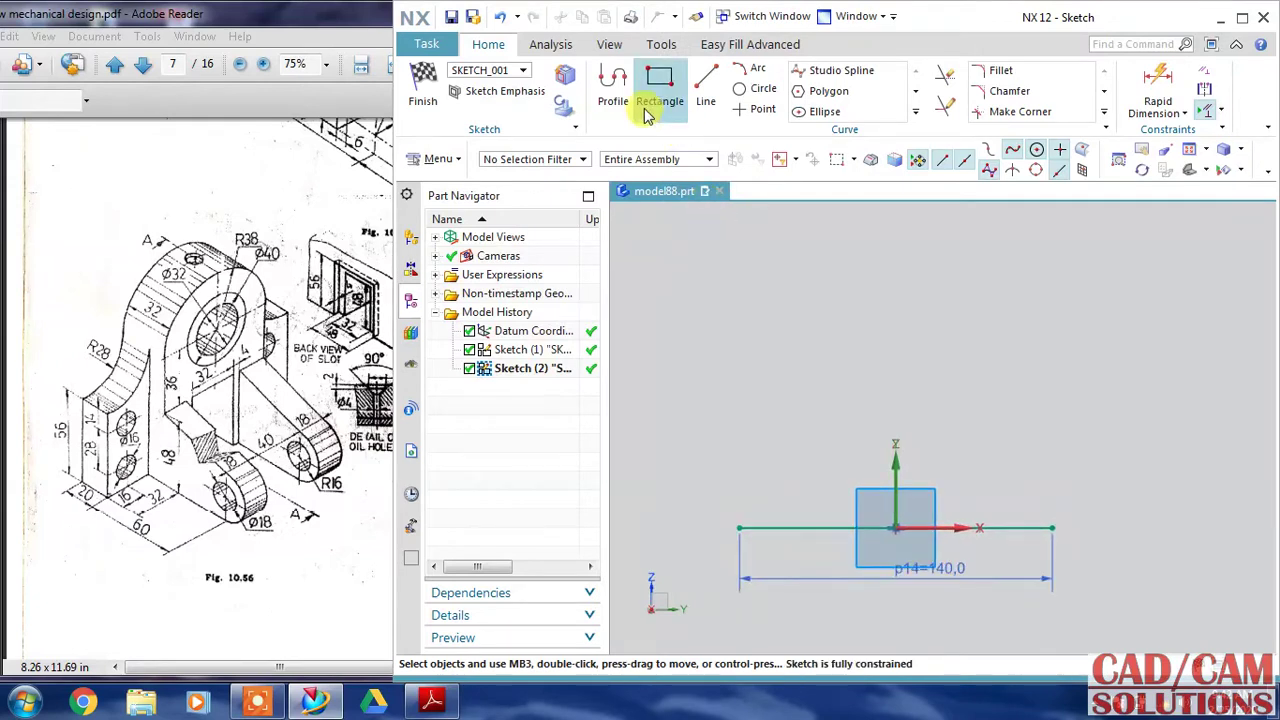
Draw 56 mm vertical sides up from both ends of the base line
click(613, 90)
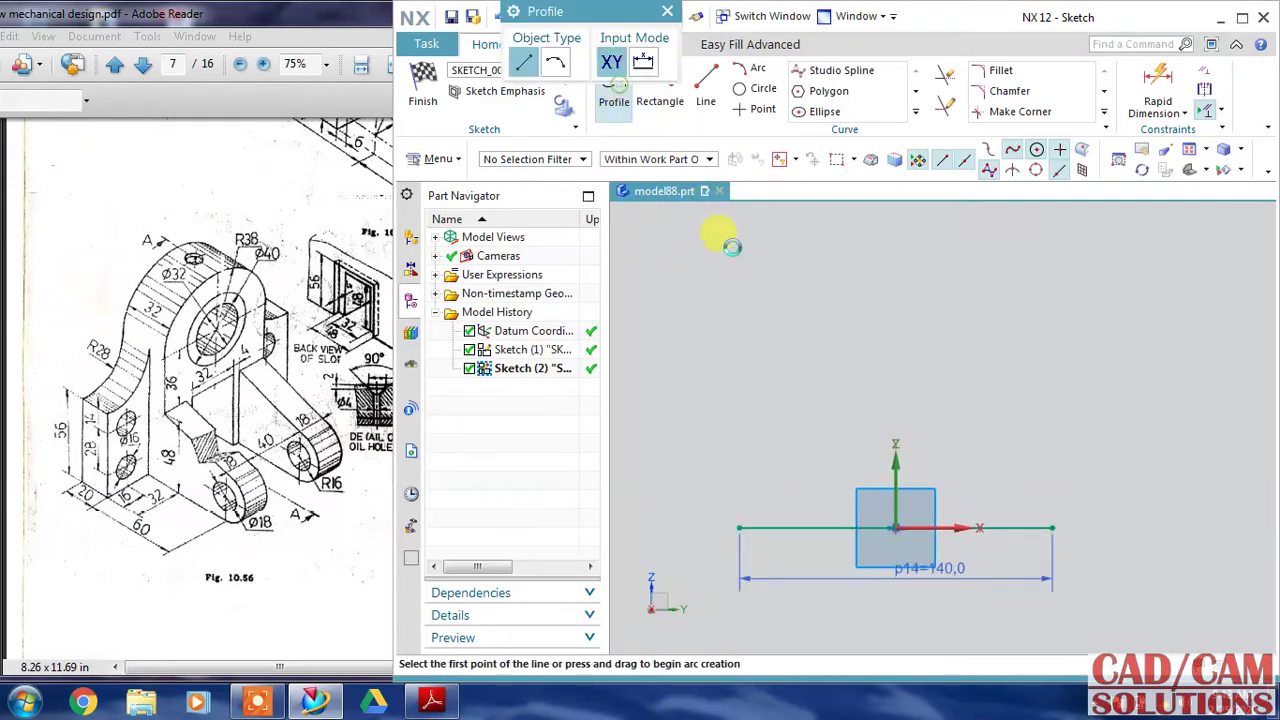
click(738, 527)
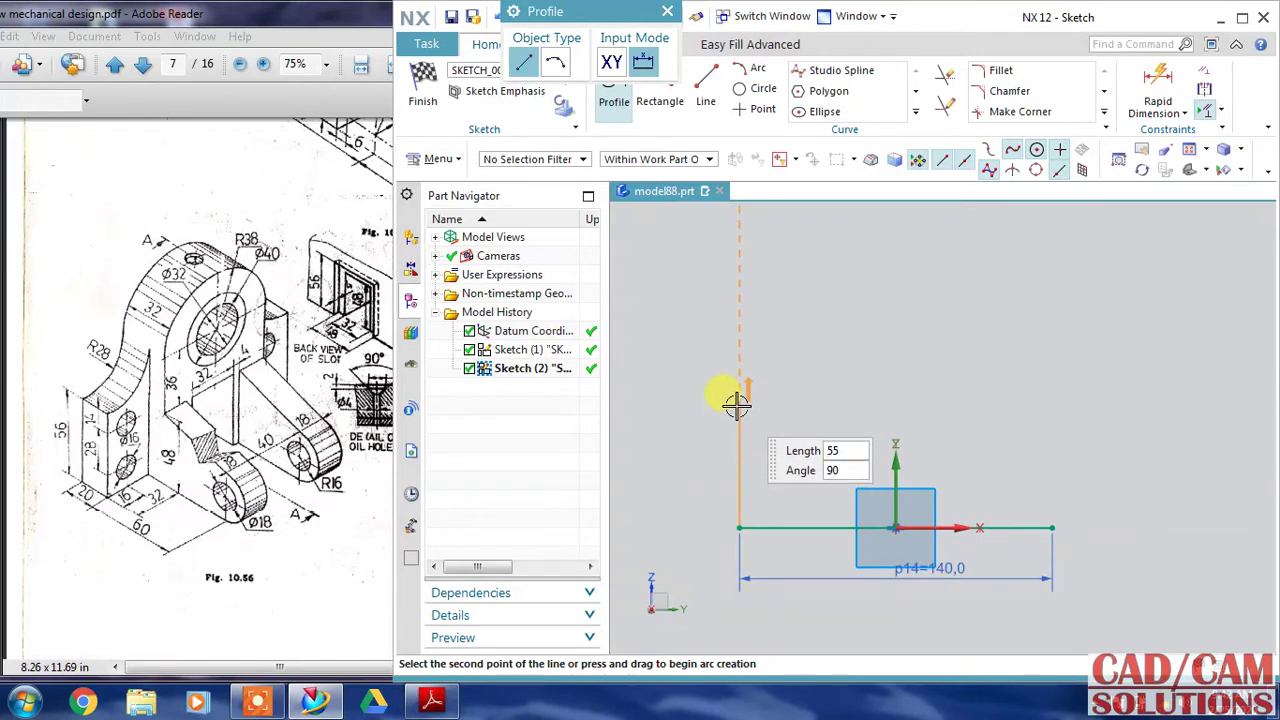
click(738, 403)
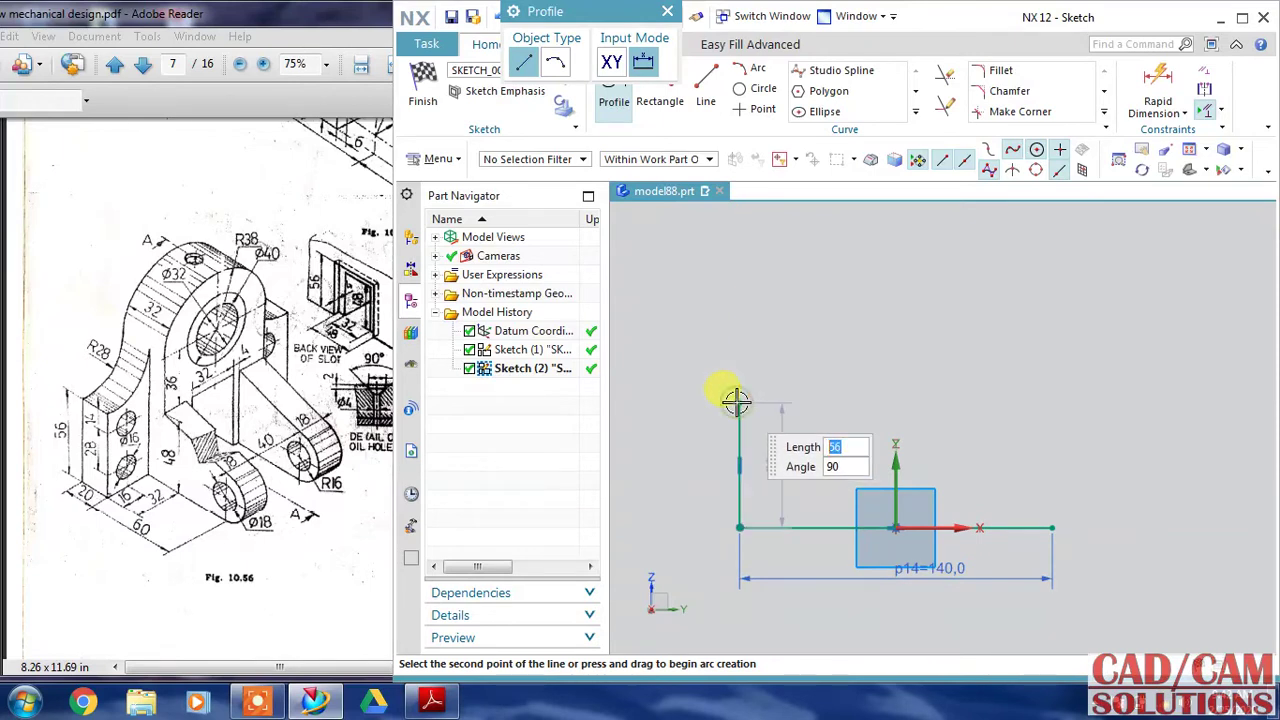
click(707, 90)
click(1050, 524)
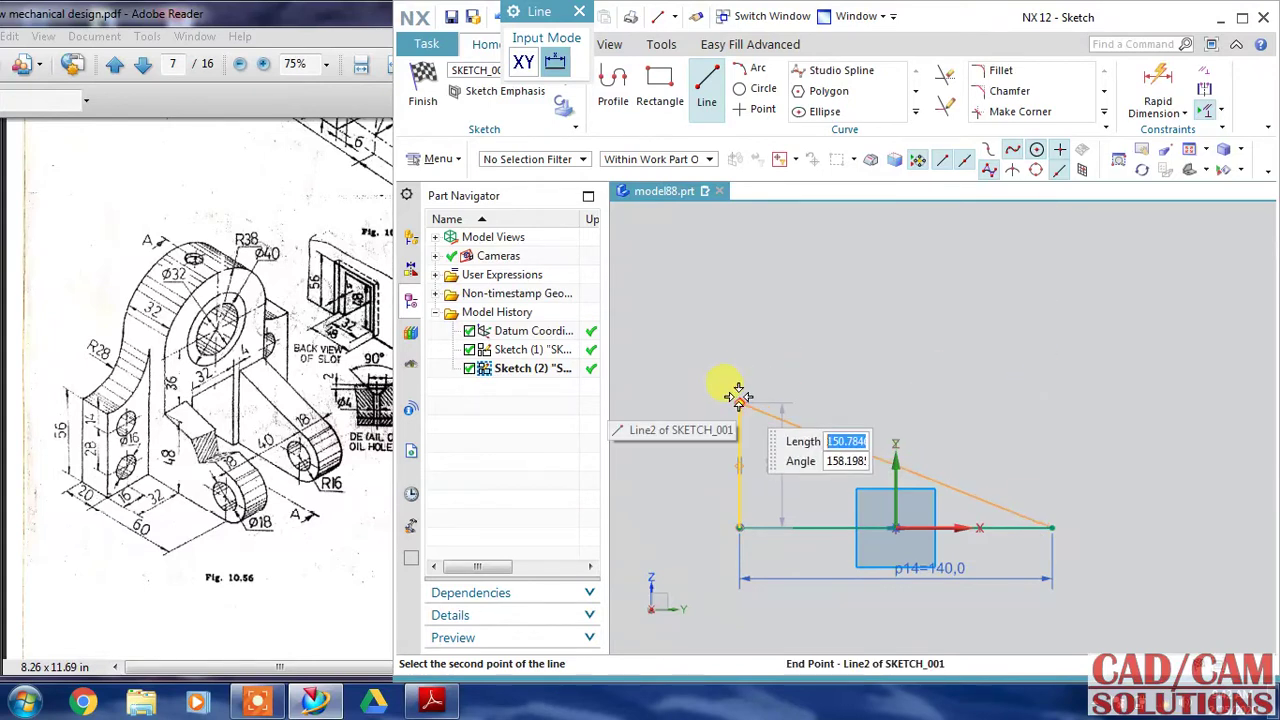
click(1053, 401)
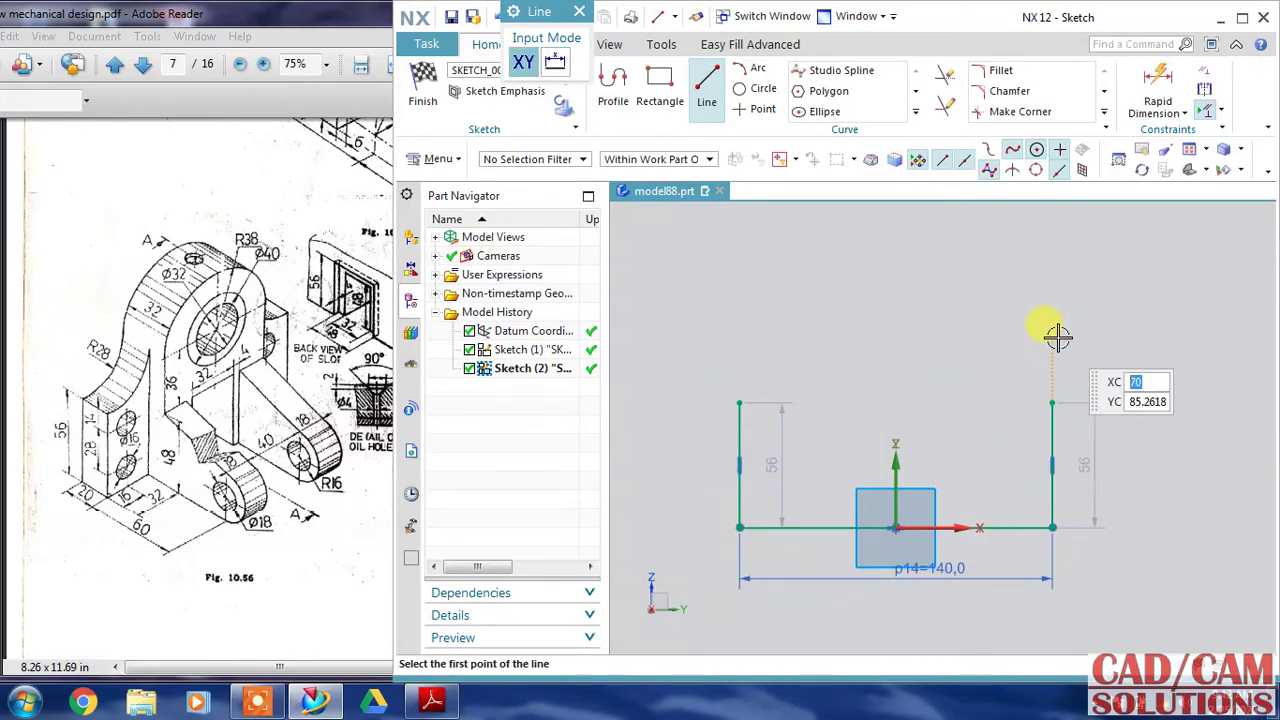
Draw a circle above the base and align its centre on the vertical axis
click(760, 88)
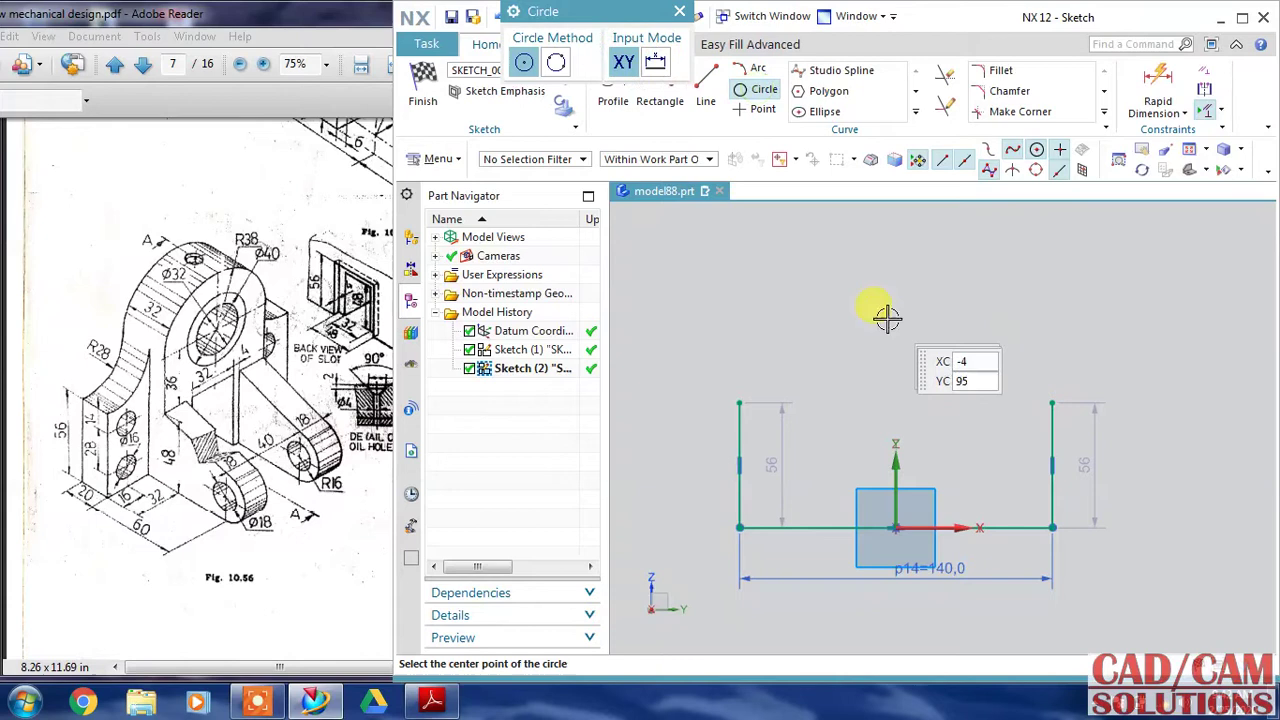
click(890, 262)
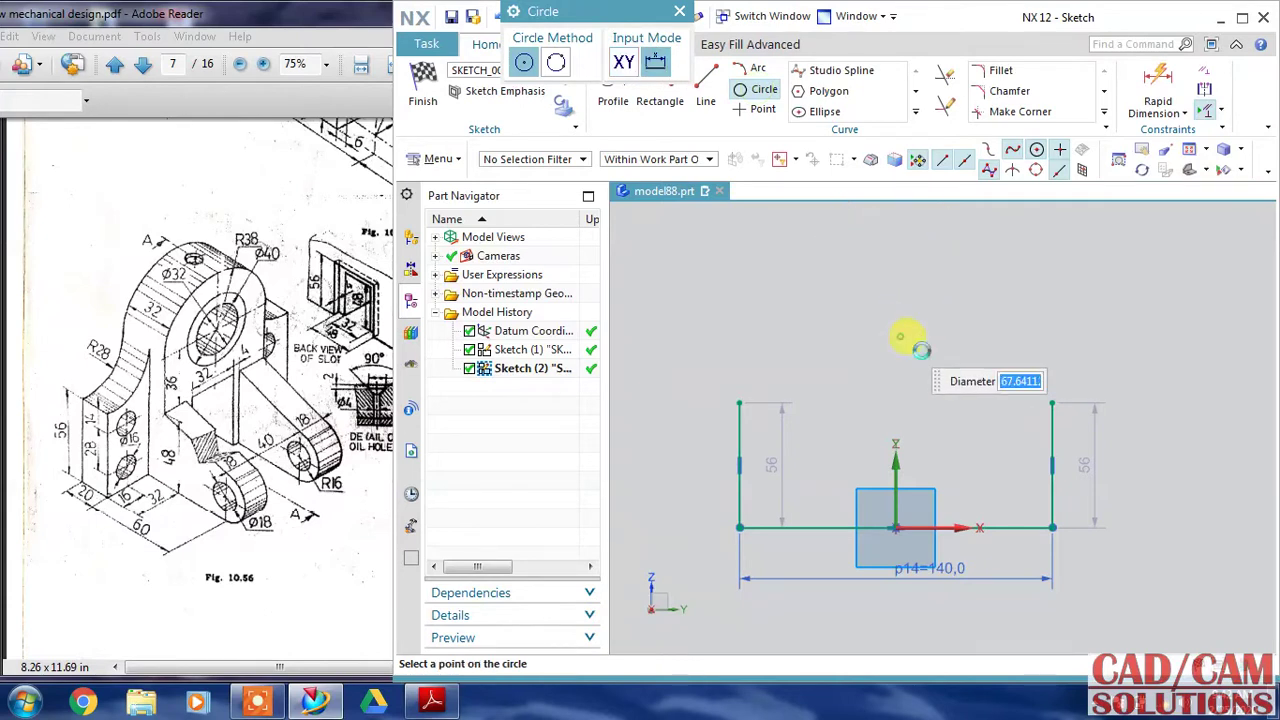
click(903, 338)
key(Escape)
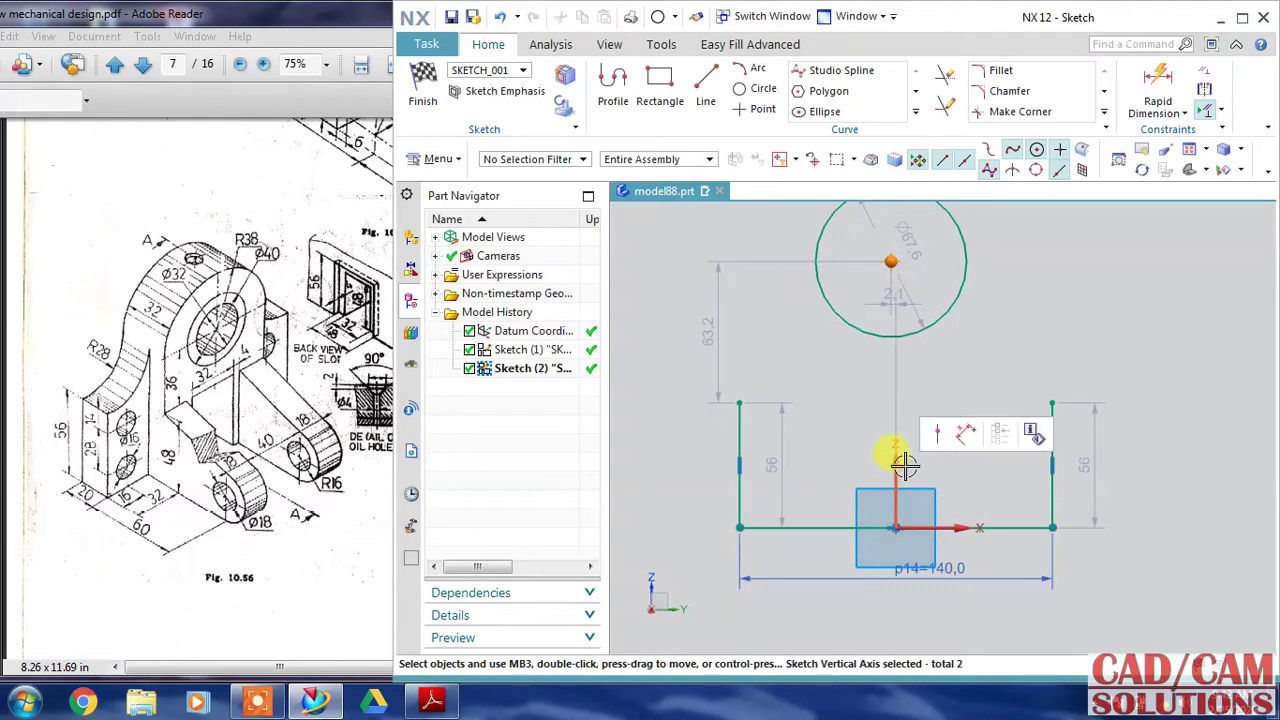
key(Escape)
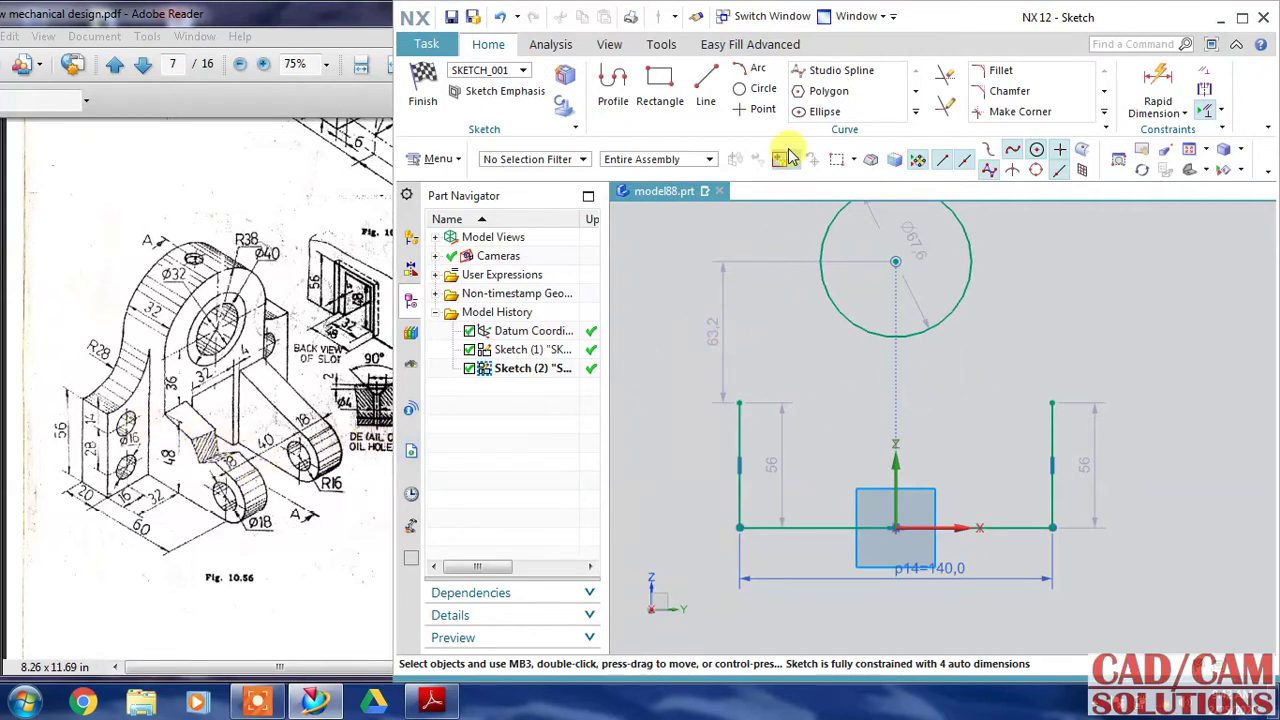
Draw three-point arcs from each side's top to the circle, giving R55.6 and R50.5 blends
click(745, 70)
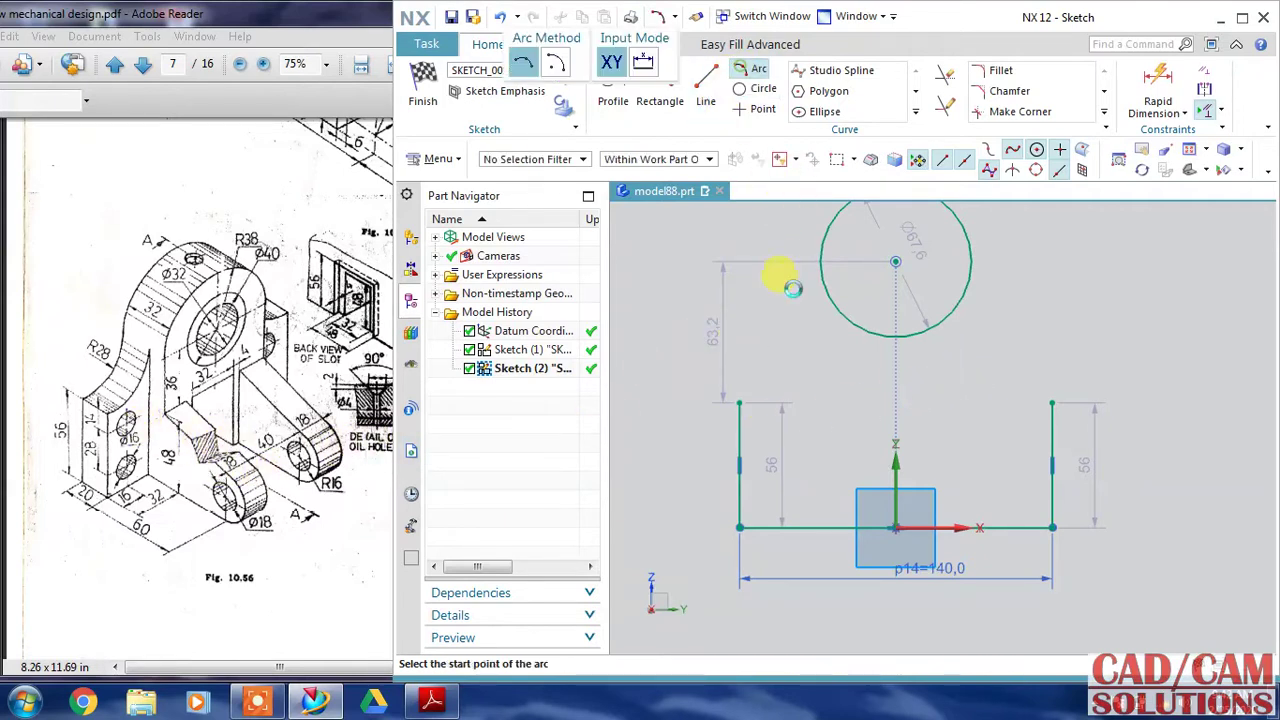
click(739, 404)
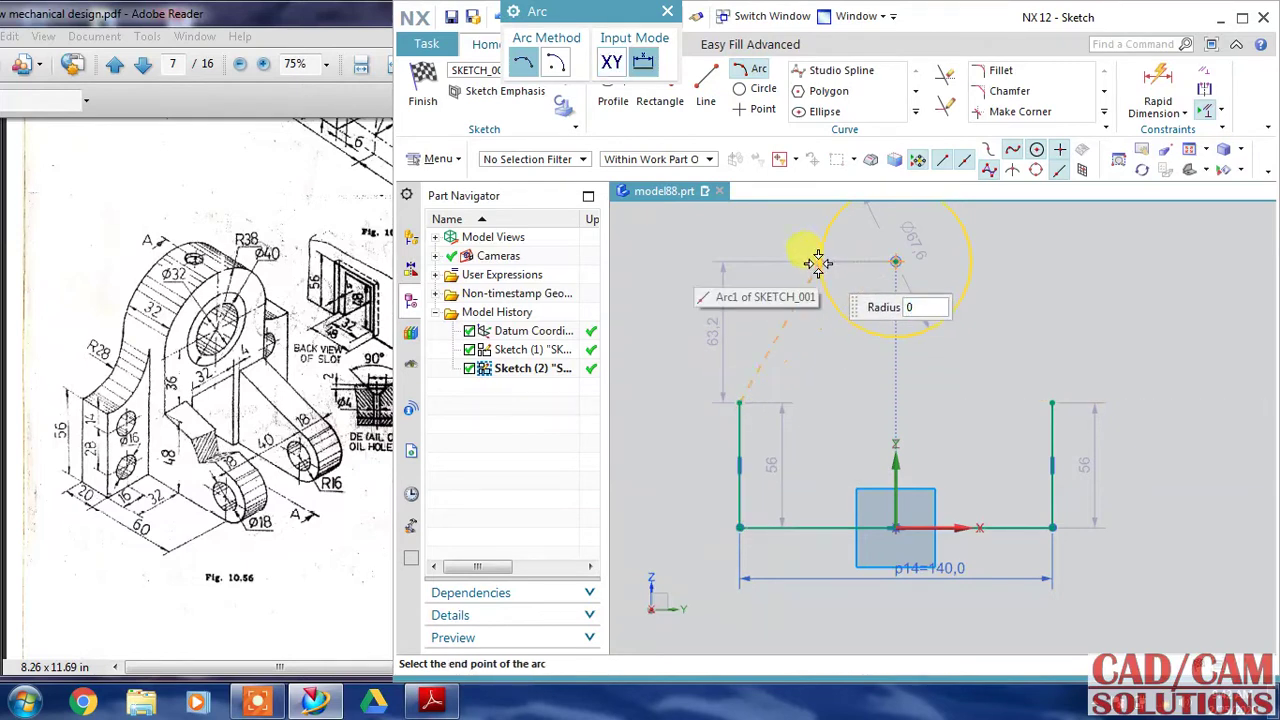
click(820, 270)
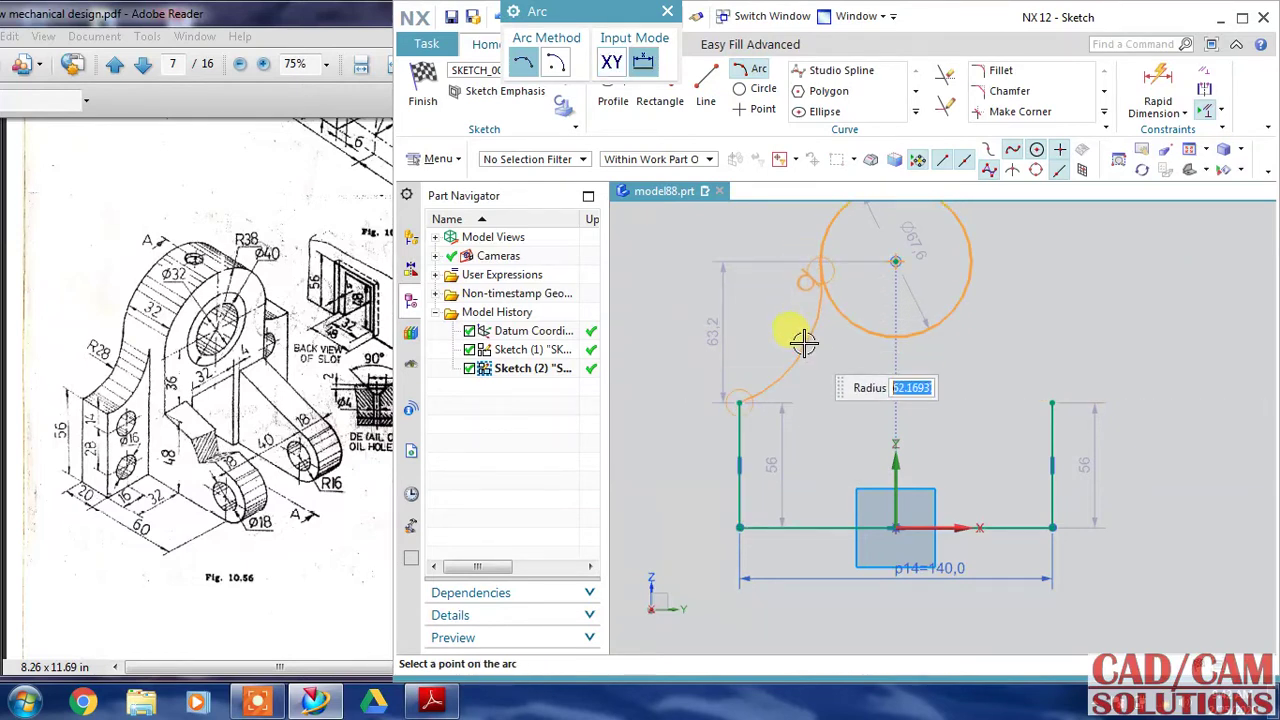
click(815, 345)
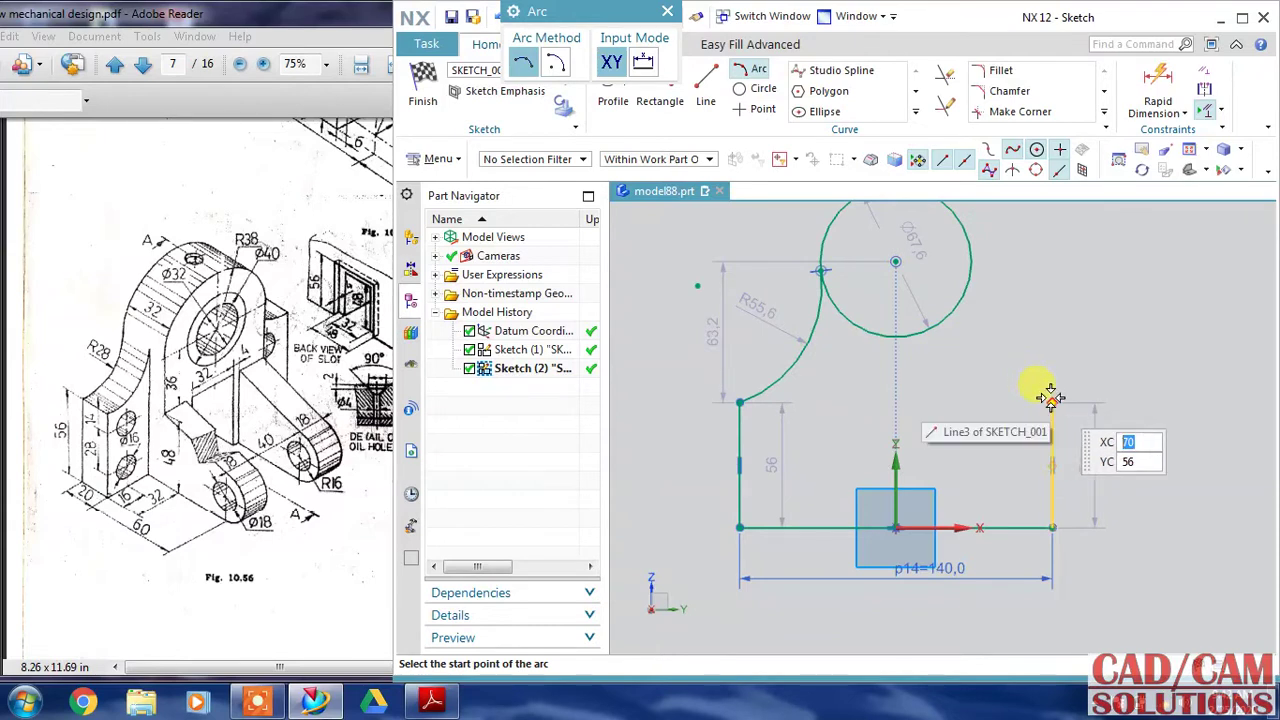
click(1052, 404)
click(962, 275)
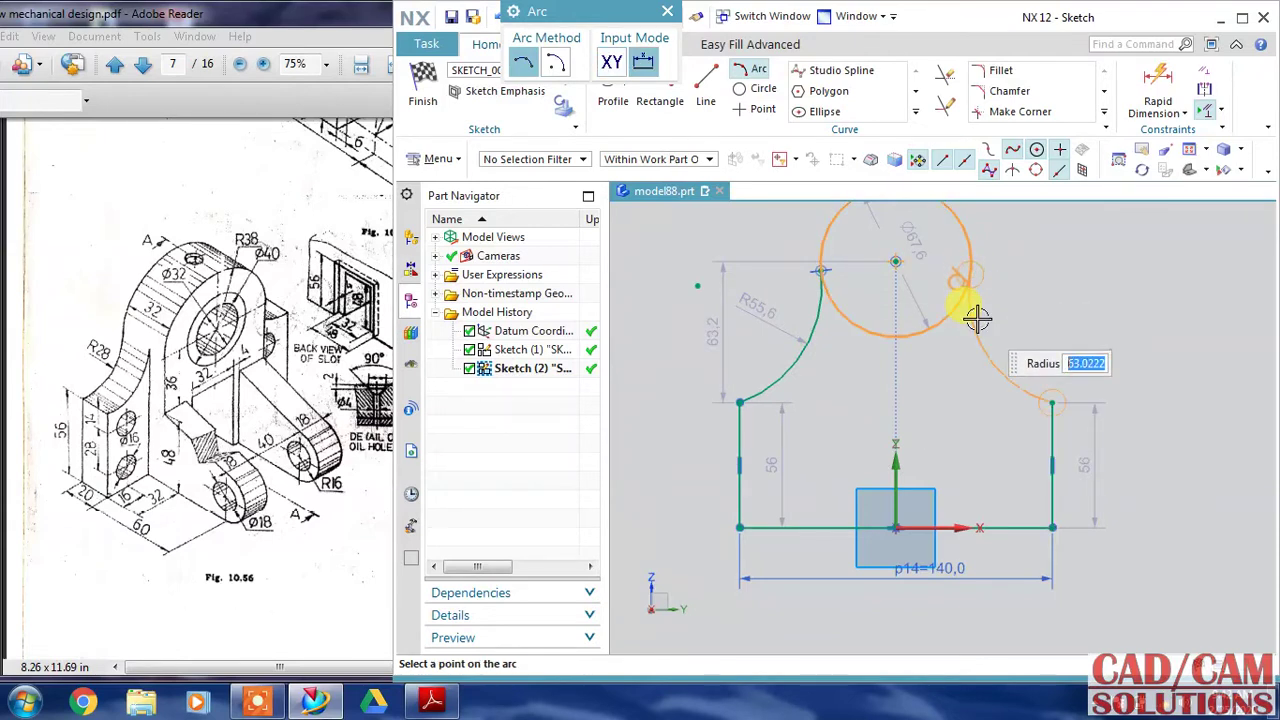
click(1046, 289)
key(Escape)
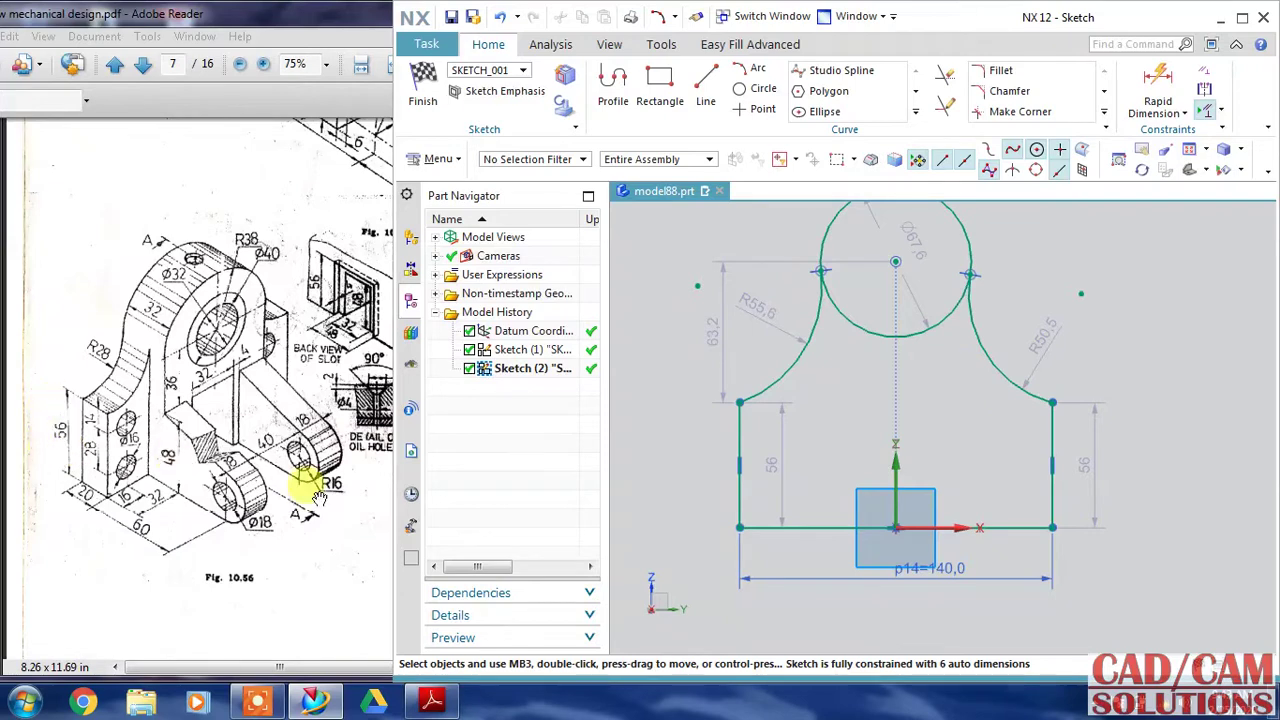
Set both vertical side height dimensions to 56 mm
double_click(781, 442)
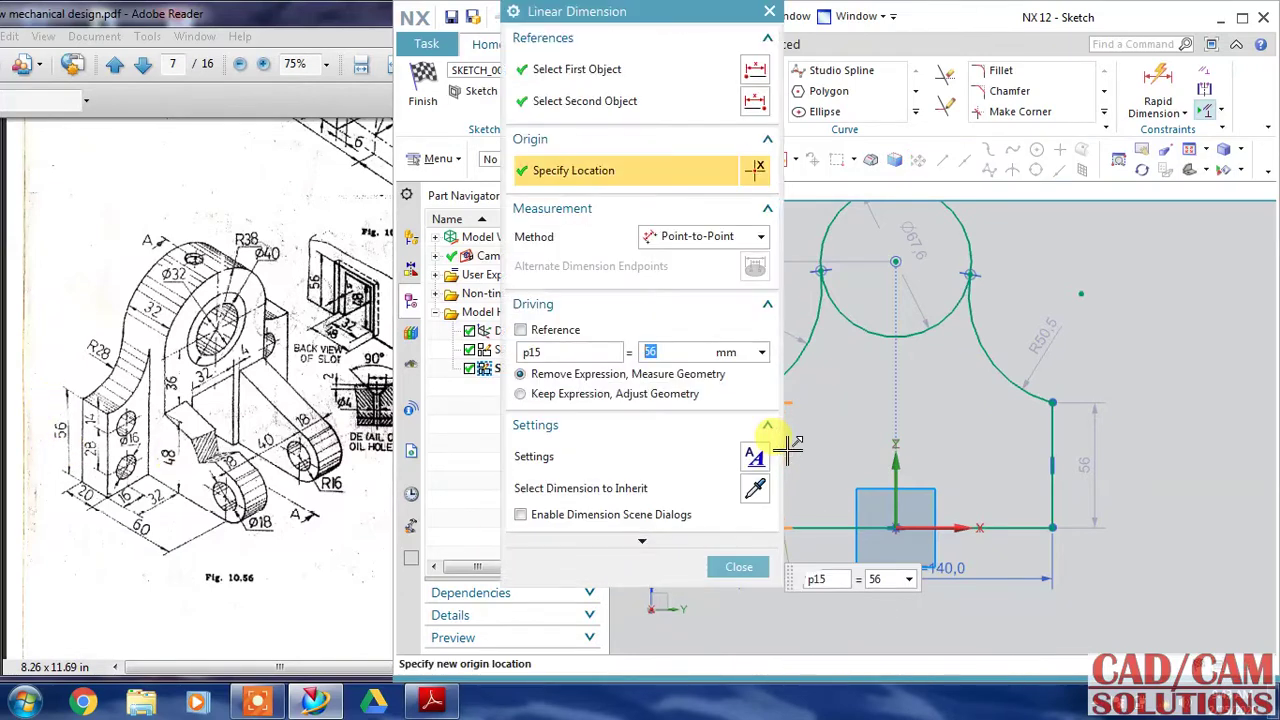
text(5)
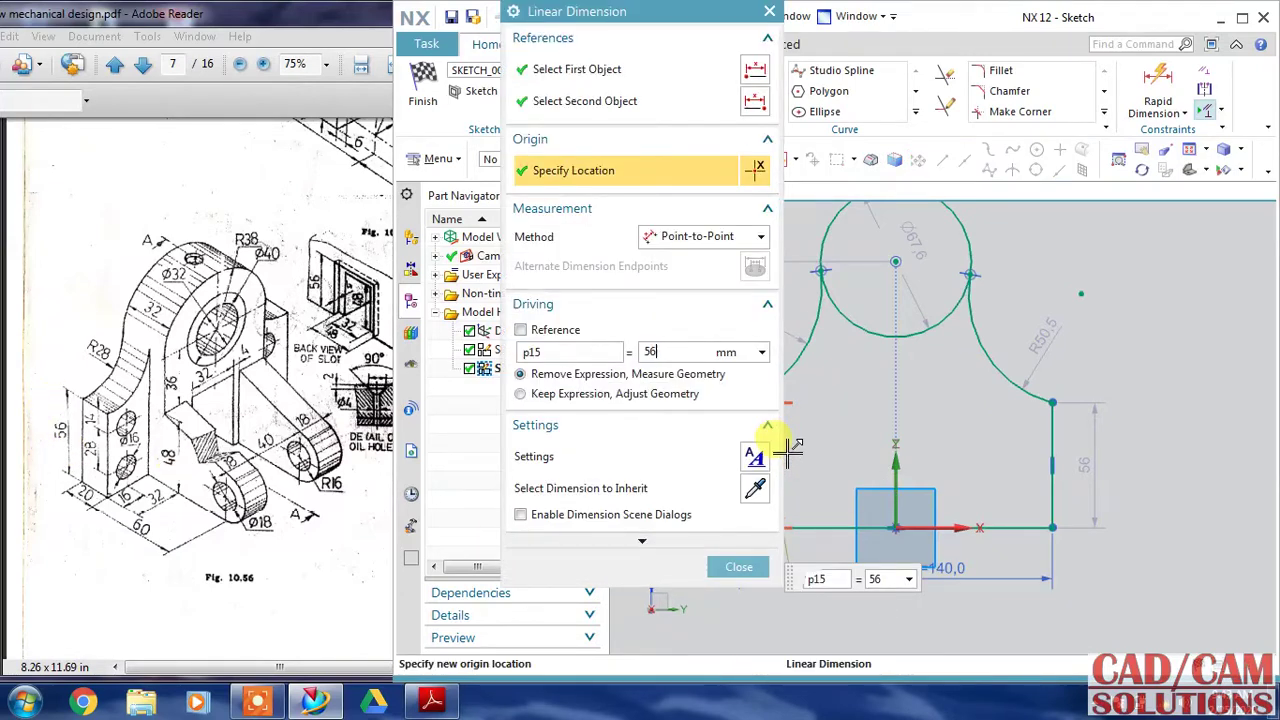
key(Return)
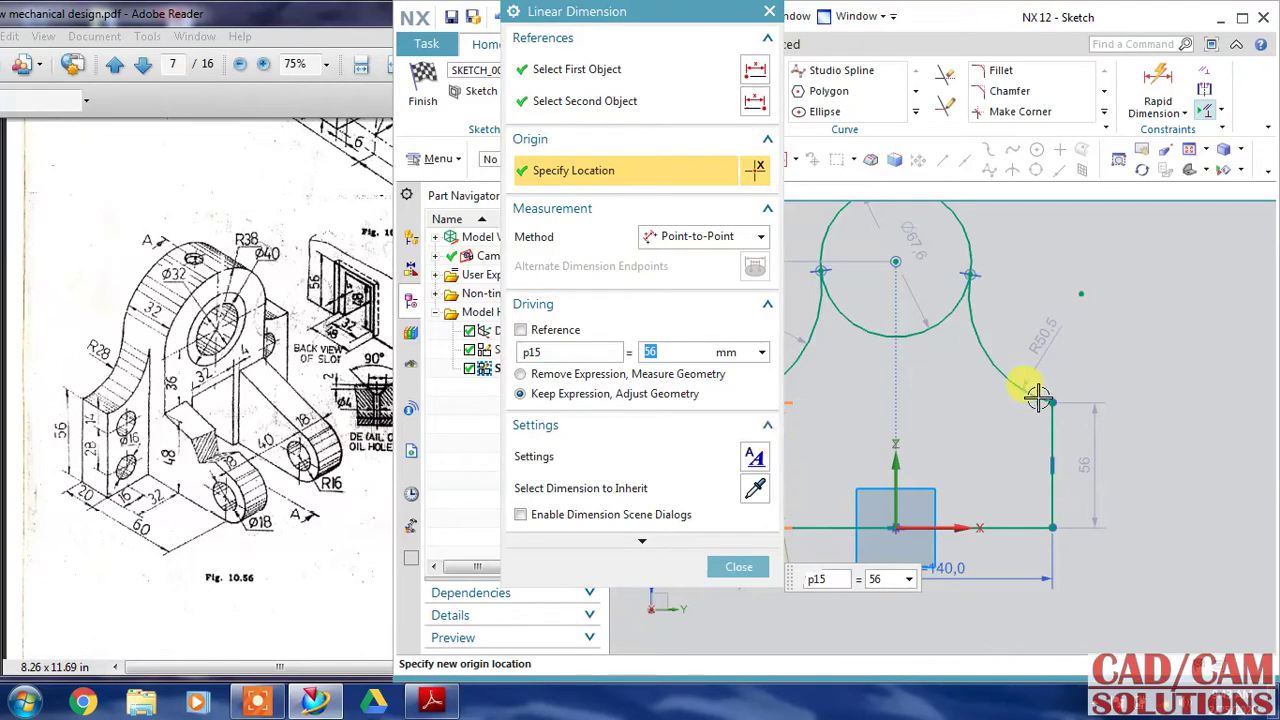
middle_click(1082, 449)
double_click(1089, 462)
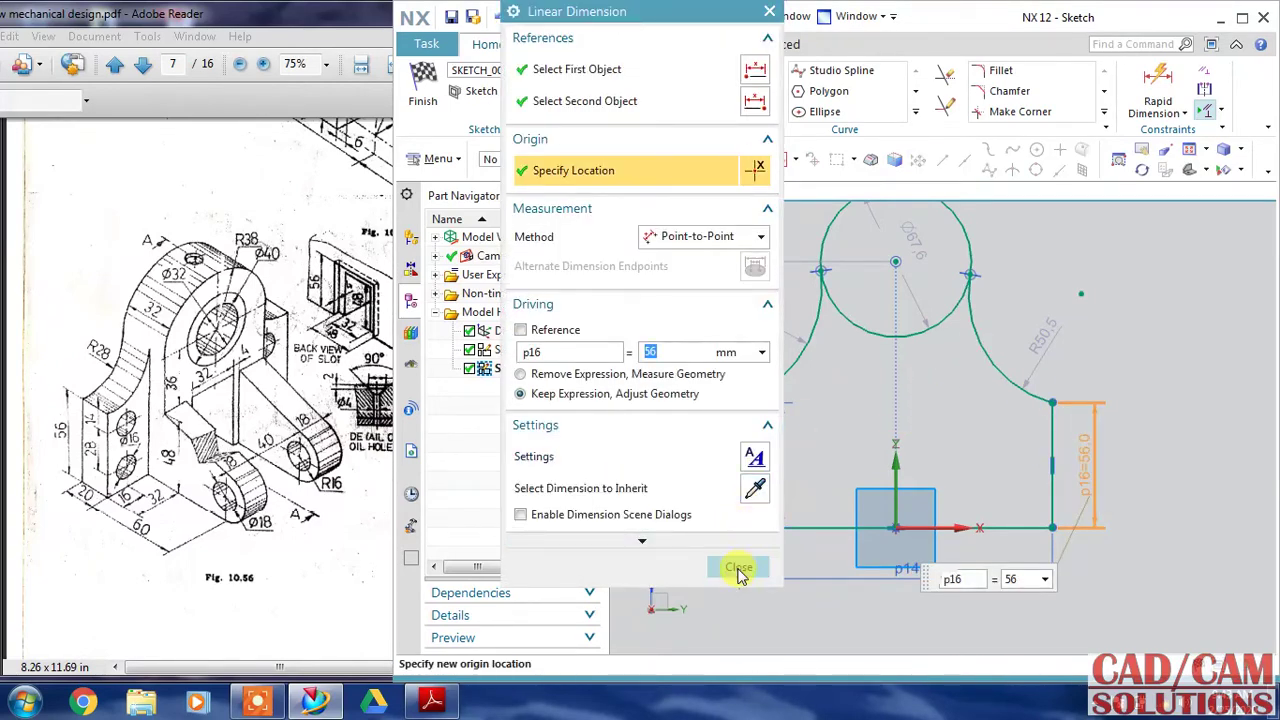
click(738, 567)
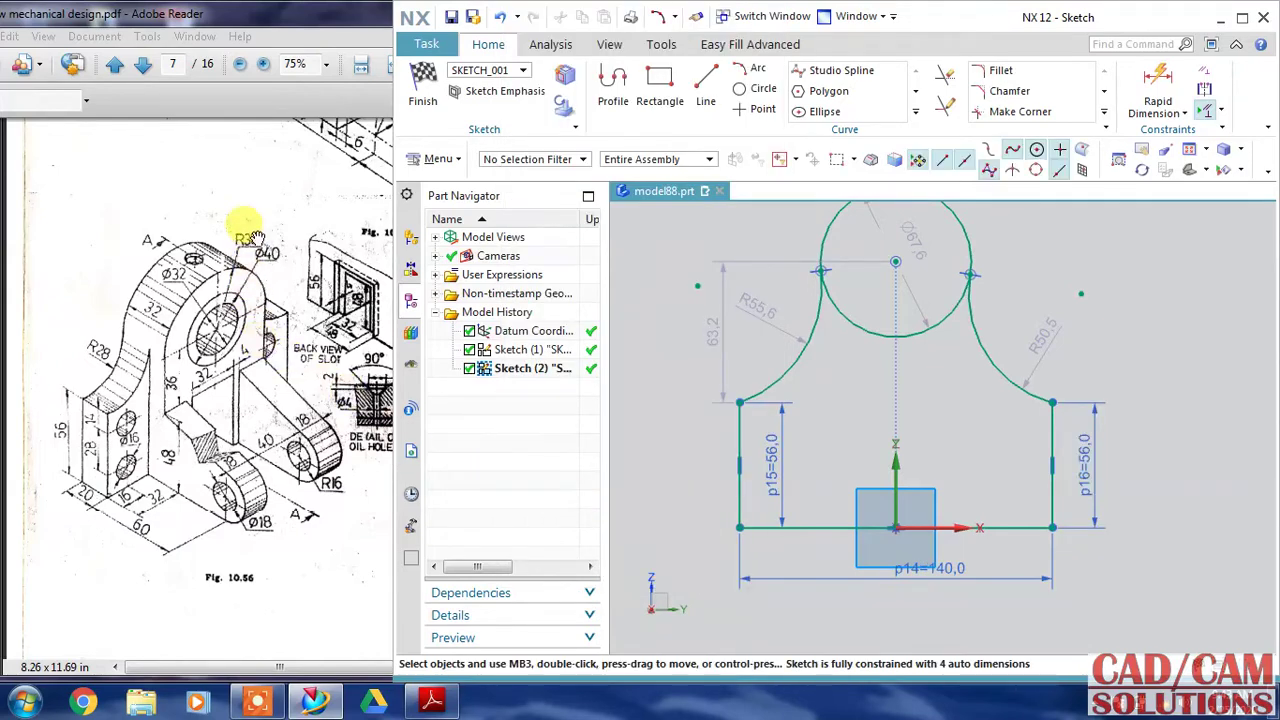
shift+middle_drag(891, 297, 889, 335)
Change the top circle's diameter to 38*2, making it Ø76
double_click(906, 275)
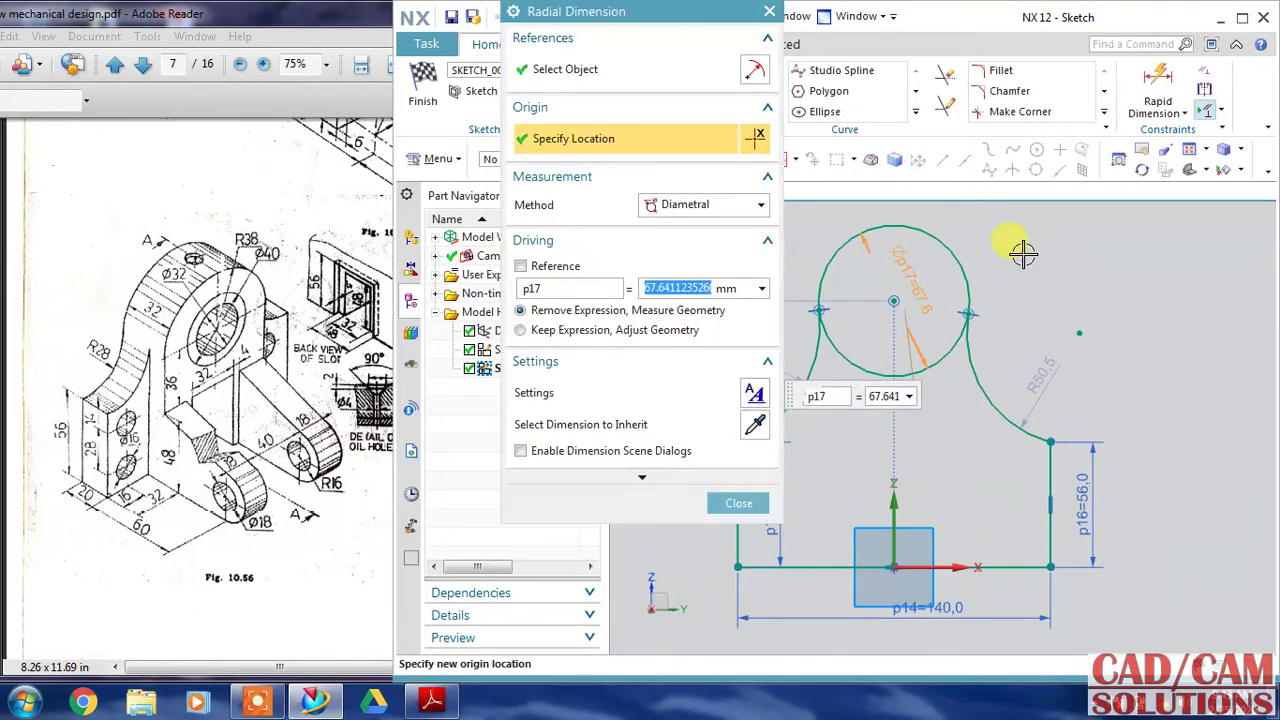
text(38*2)
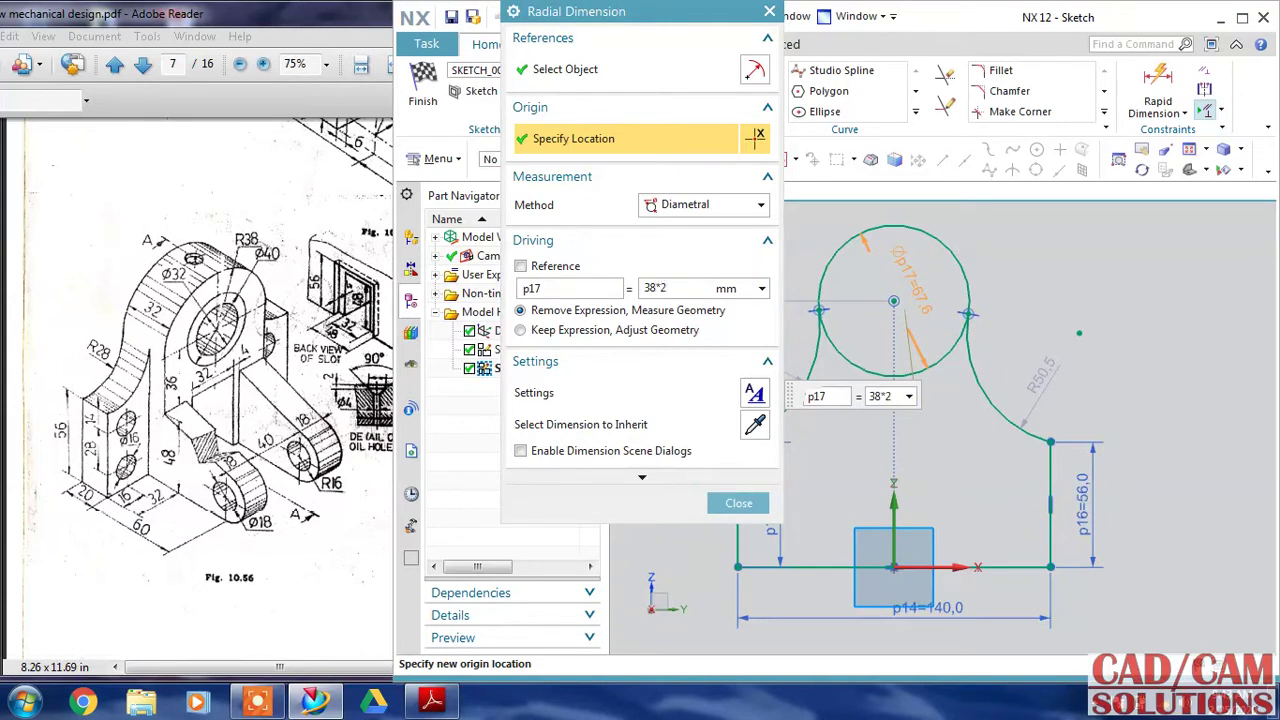
key(Return)
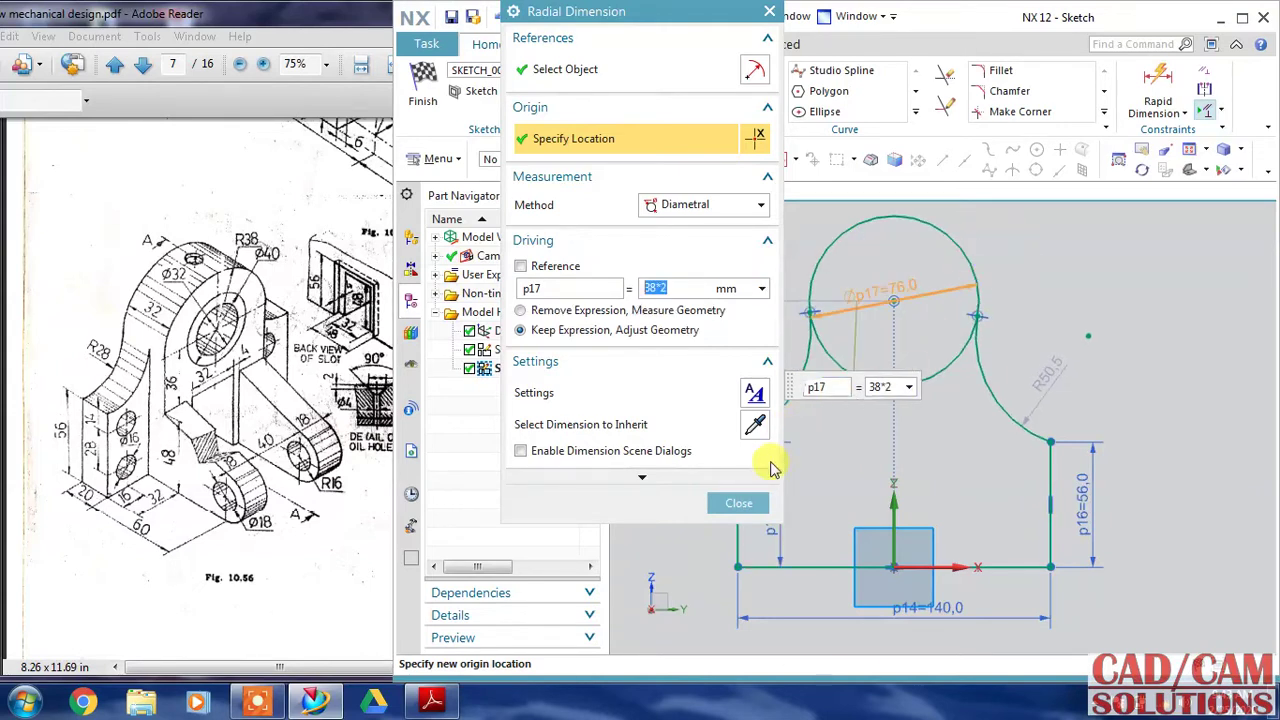
click(738, 503)
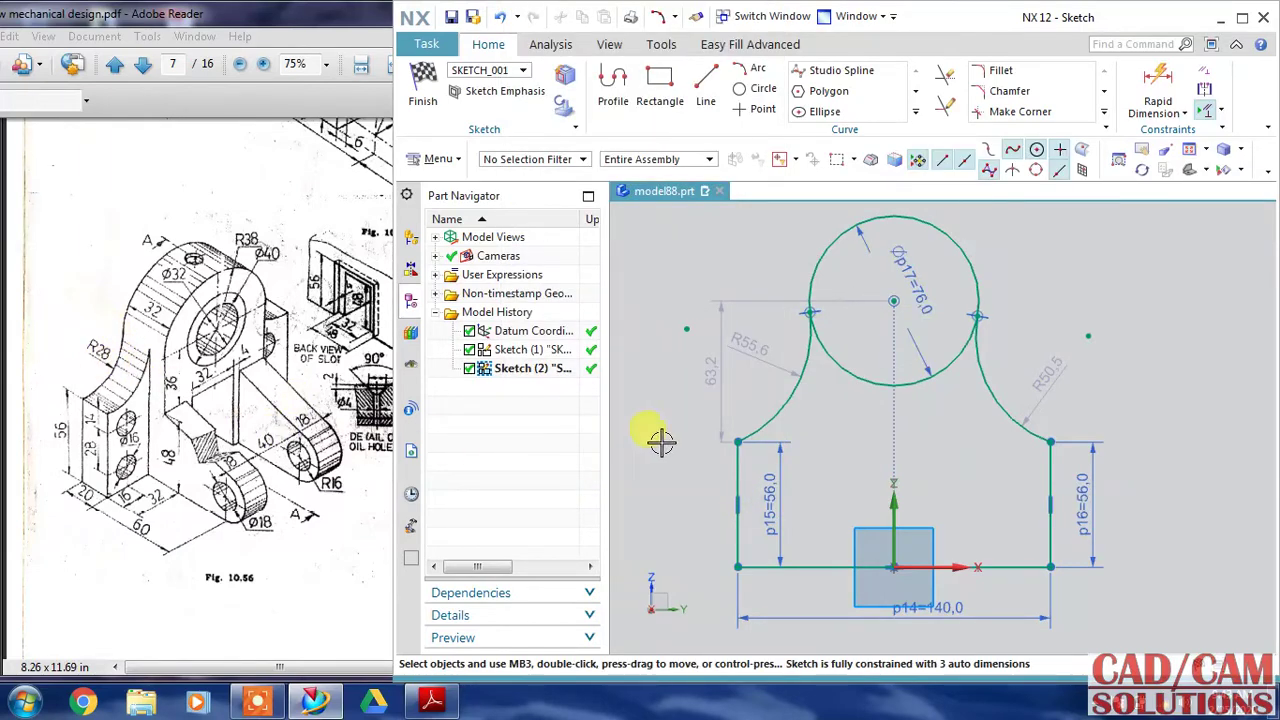
Set the left and right blend arc radii to R28
double_click(741, 348)
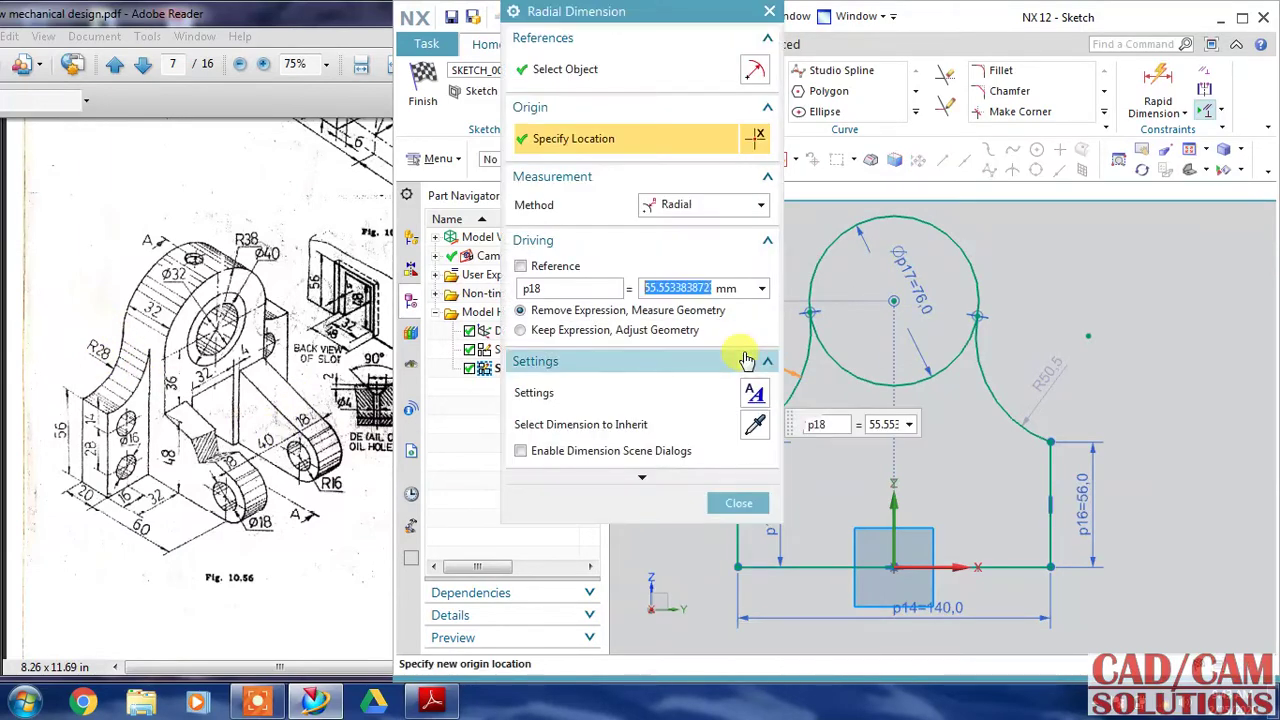
text(28)
key(Return)
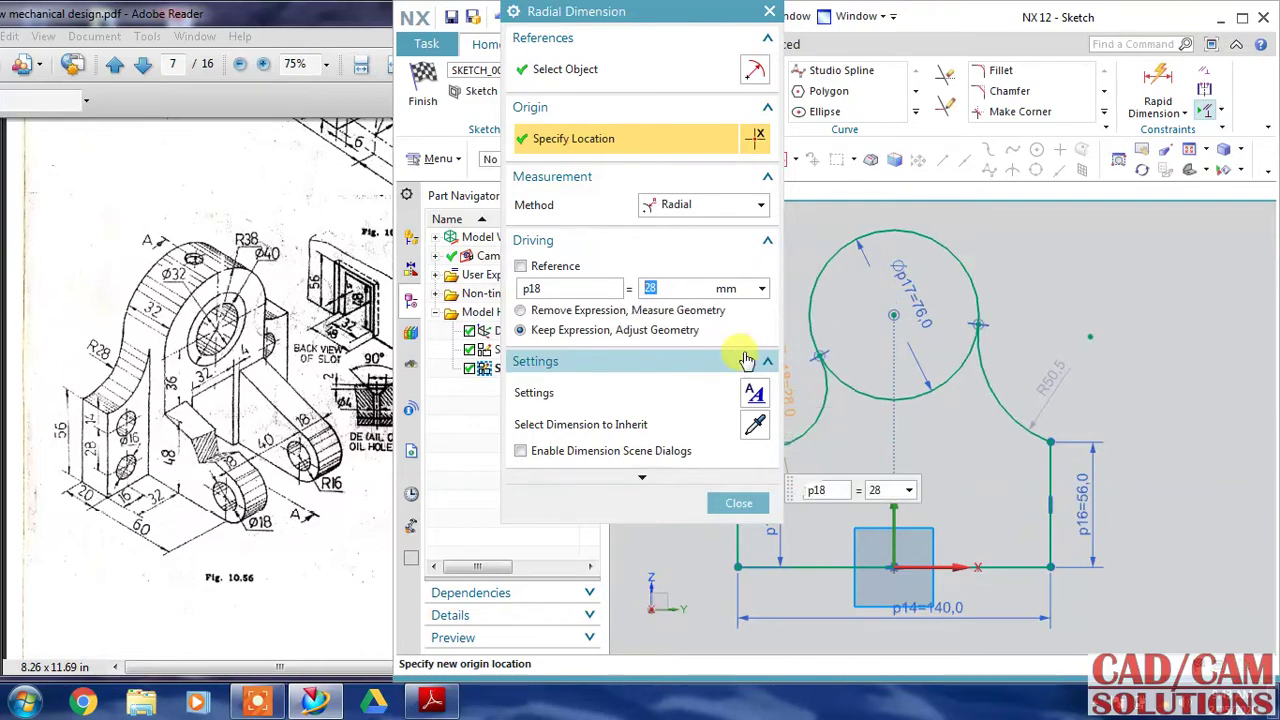
middle_click(1052, 392)
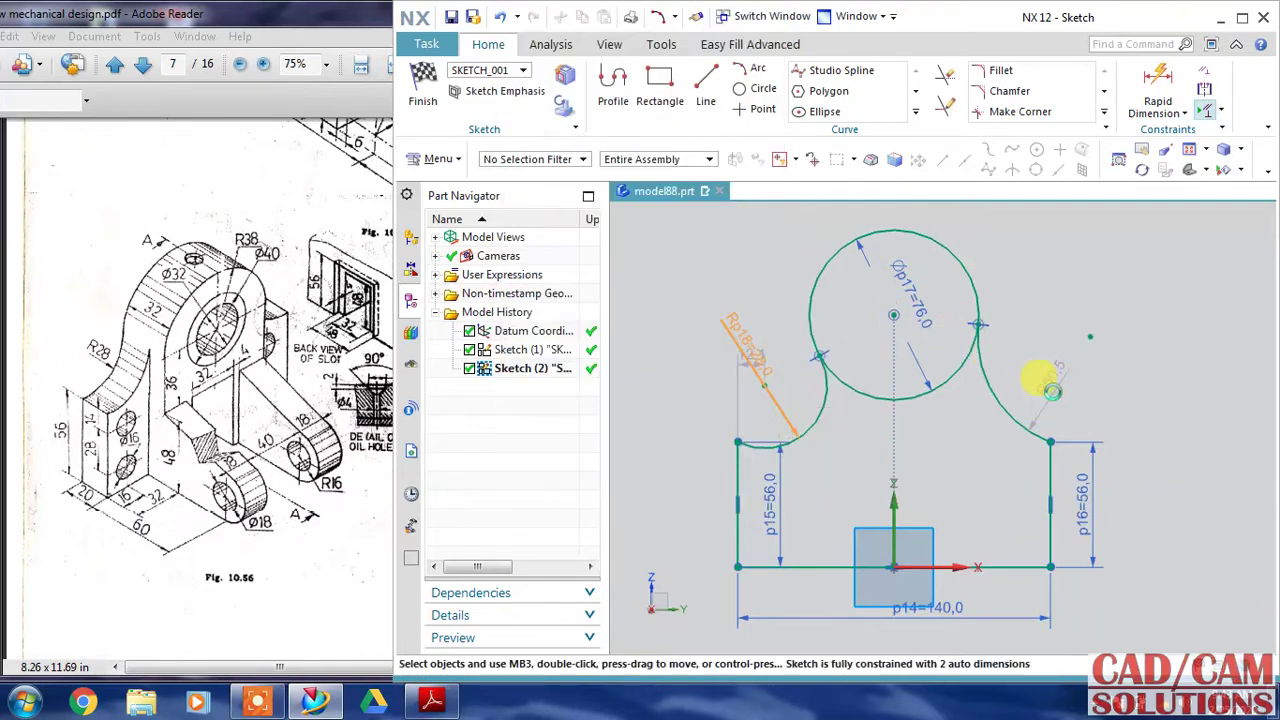
double_click(1055, 385)
text(28)
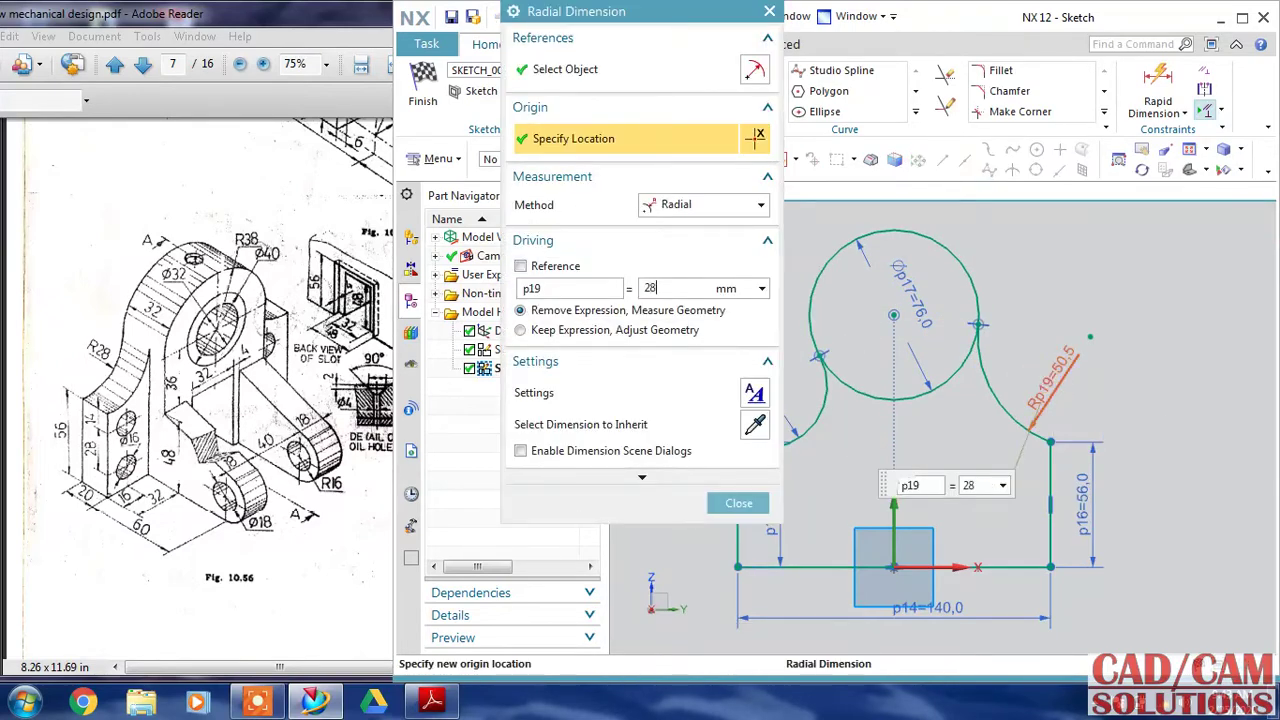
key(Return)
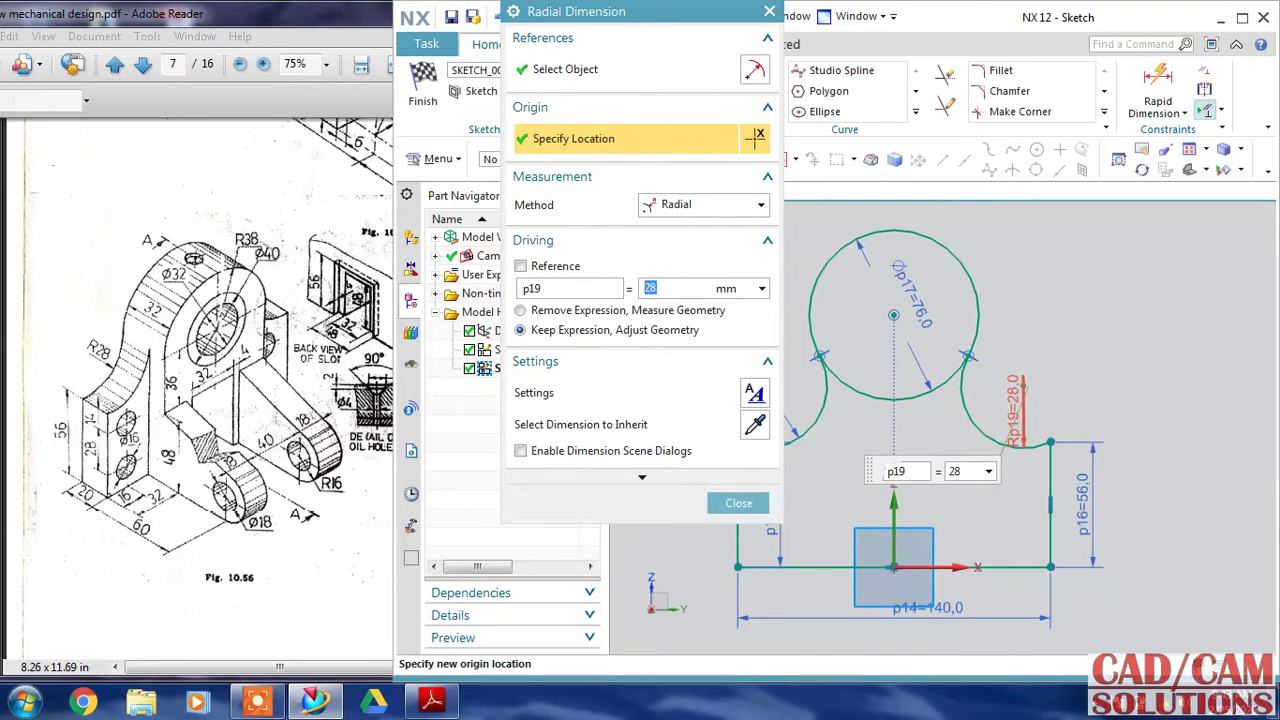
click(738, 505)
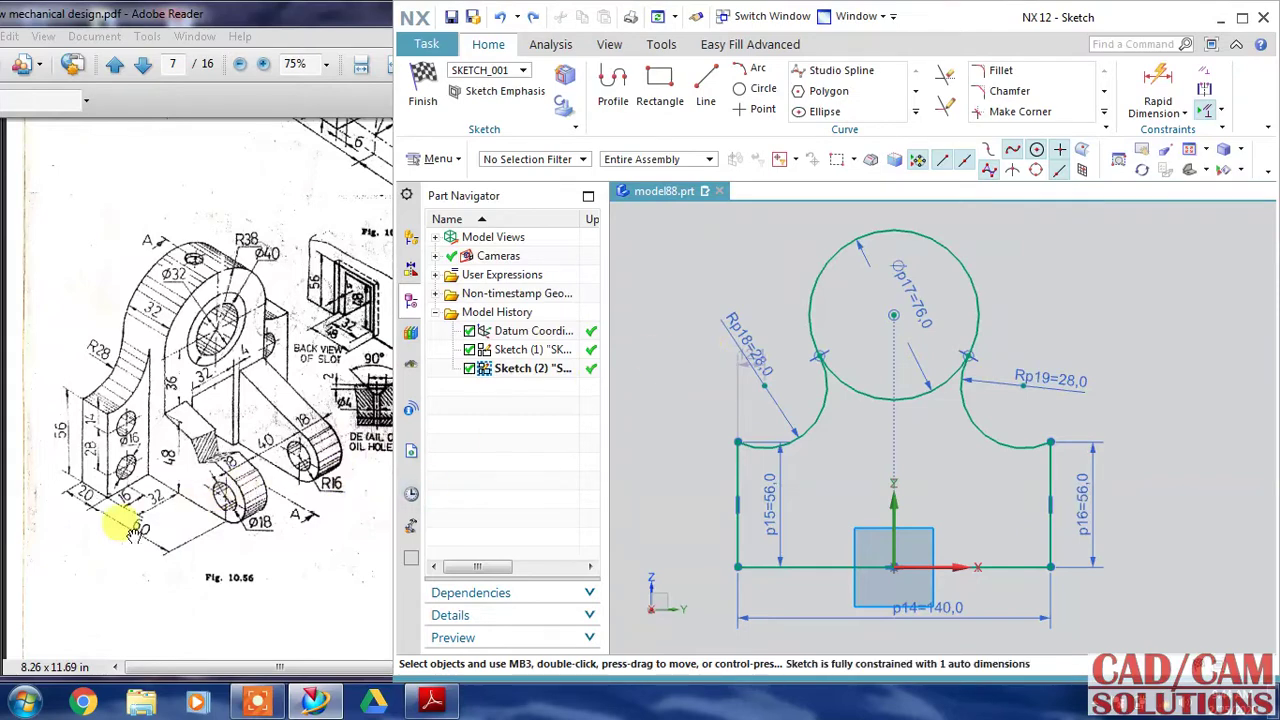
Add a 32 mm horizontal dimension from the left arc to its end point
click(1158, 100)
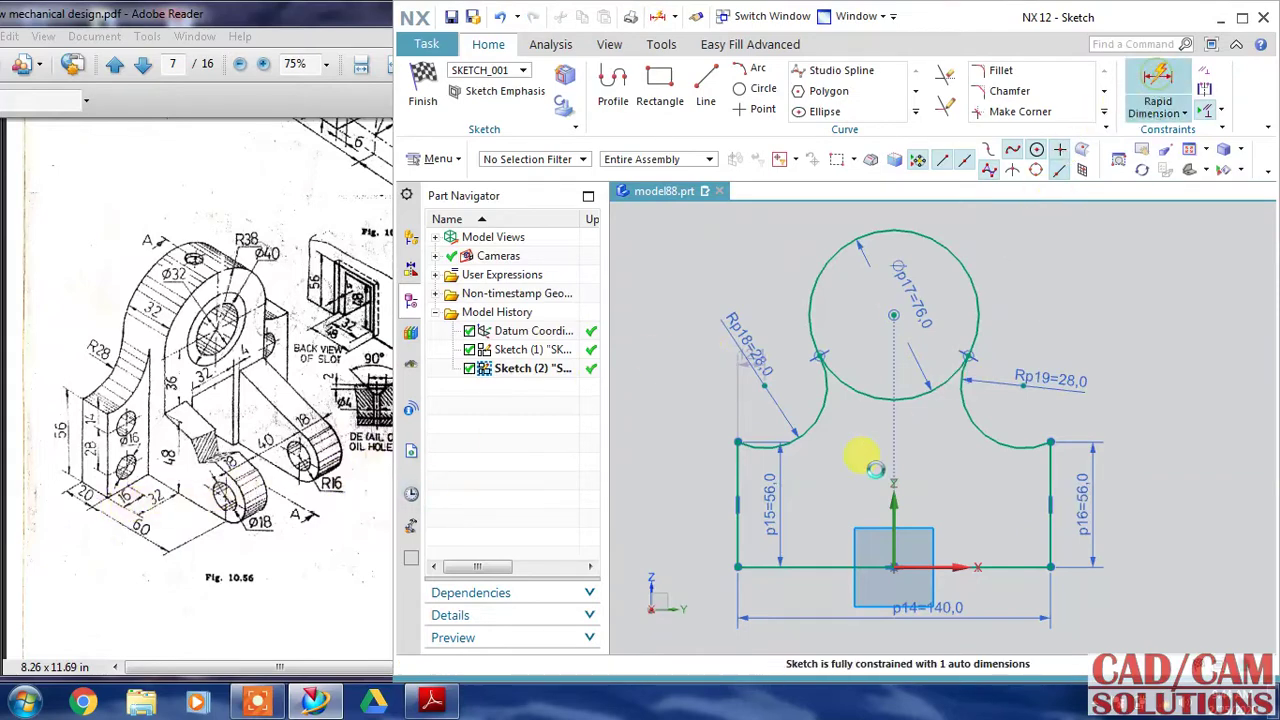
click(737, 435)
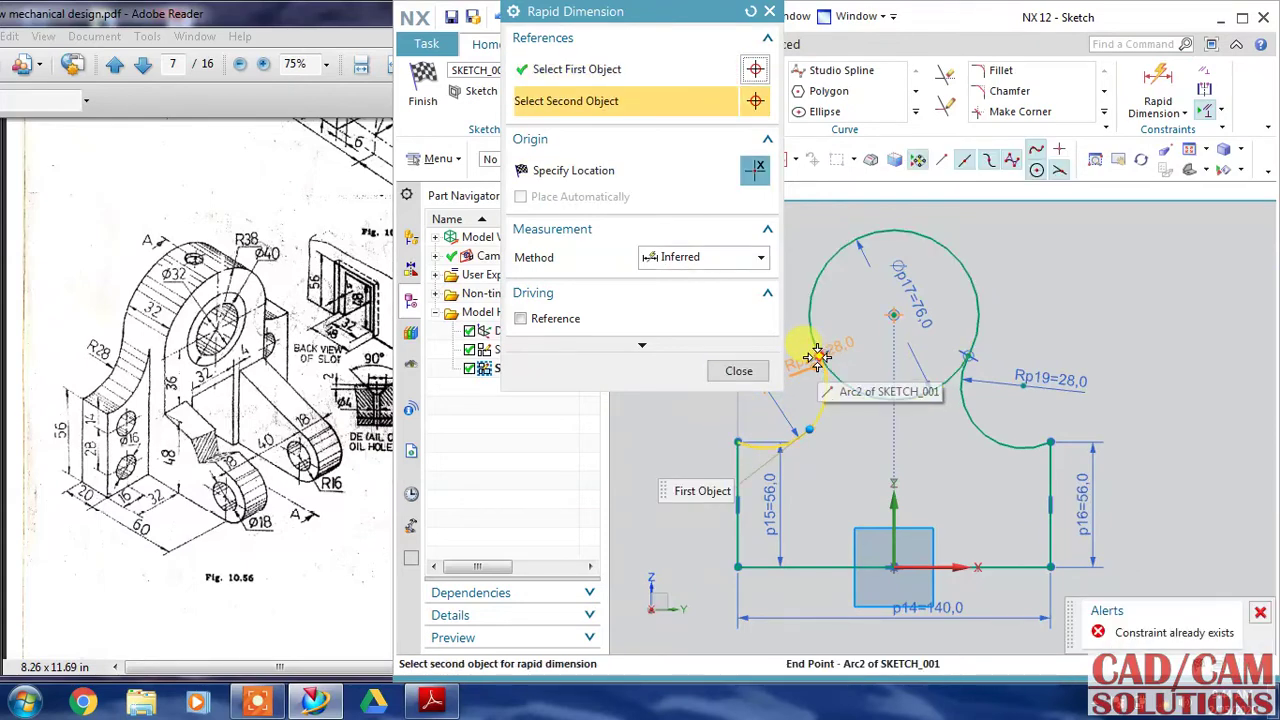
click(817, 357)
click(900, 369)
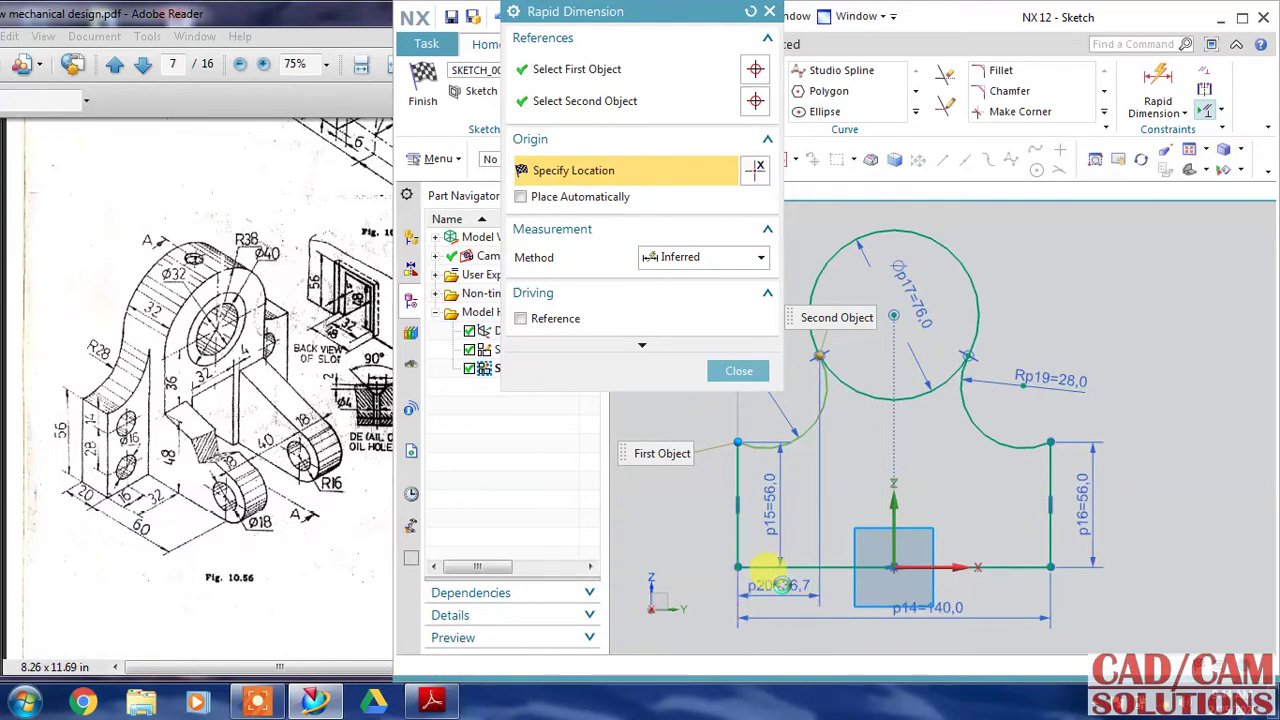
click(781, 585)
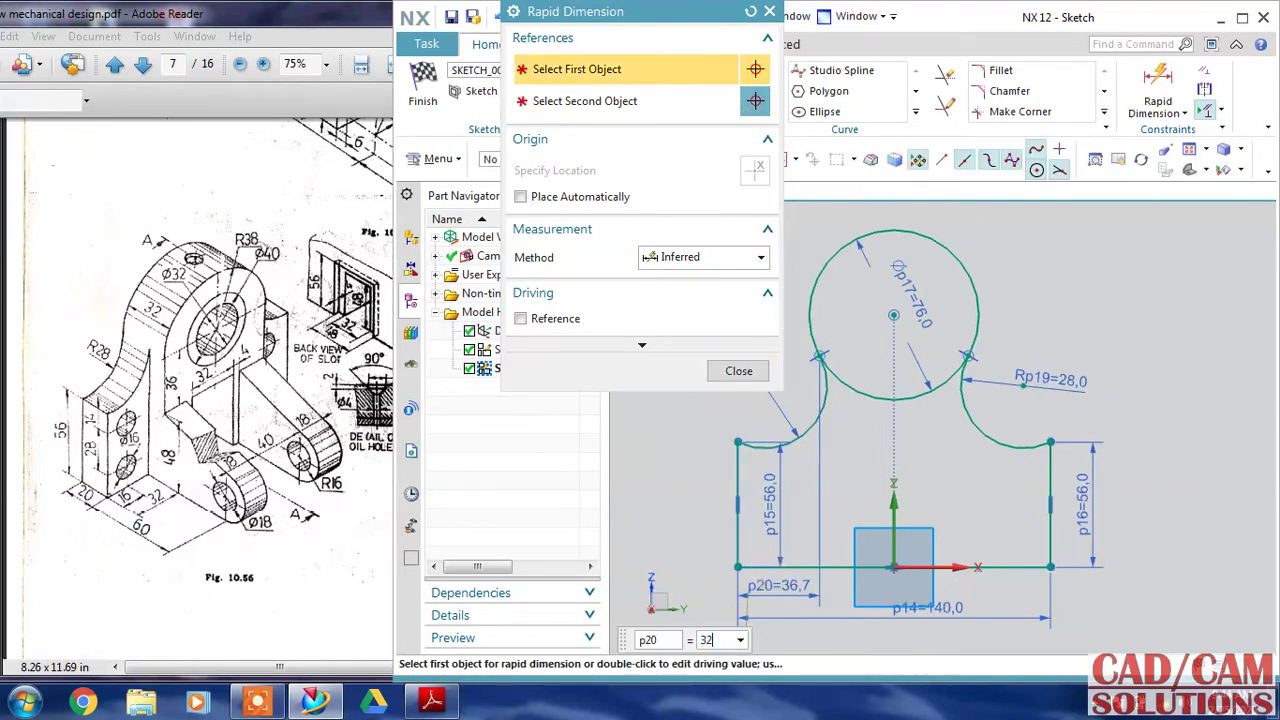
text(32)
key(Return)
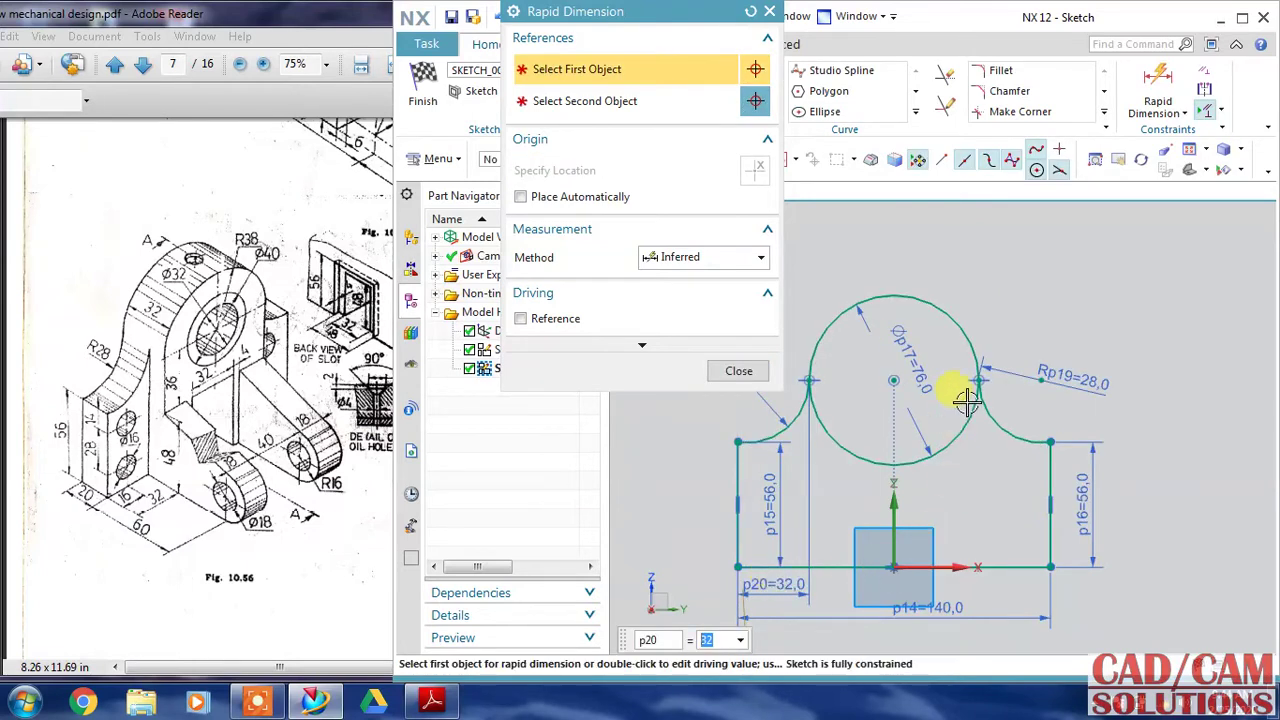
Add a line-to-arc dimension, then delete the overconstraining p21 dimension
click(1052, 438)
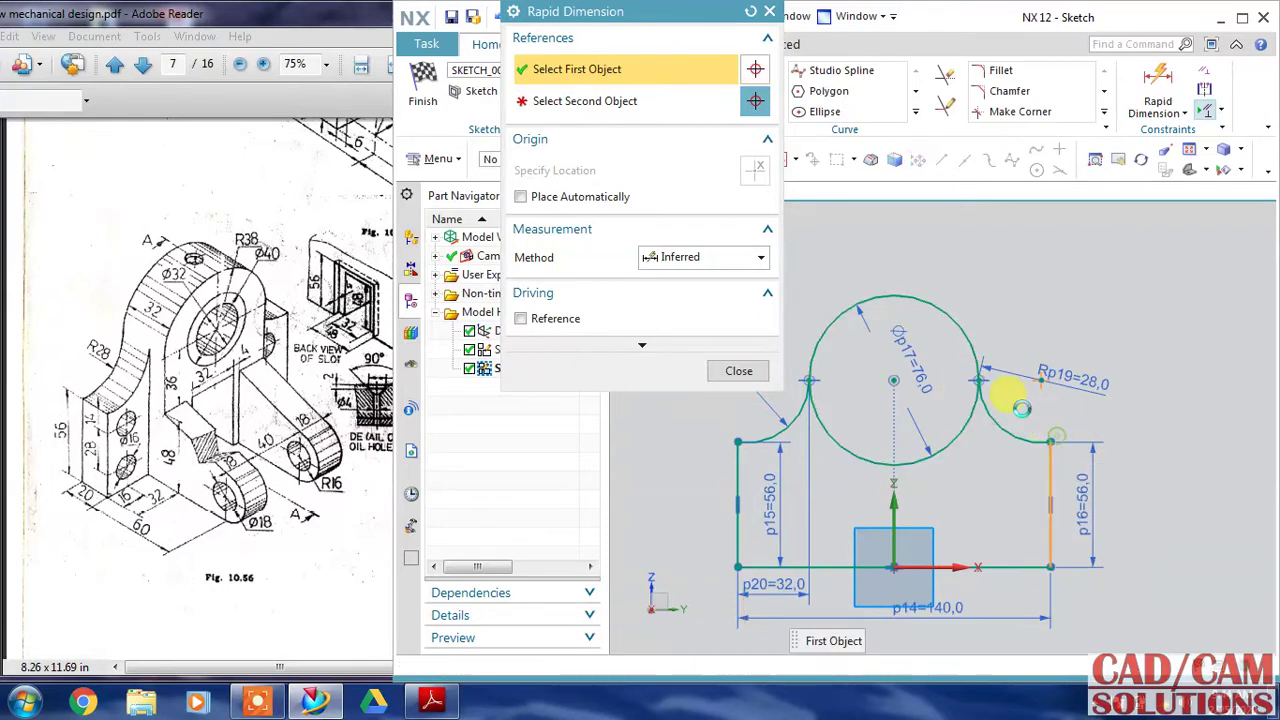
click(982, 383)
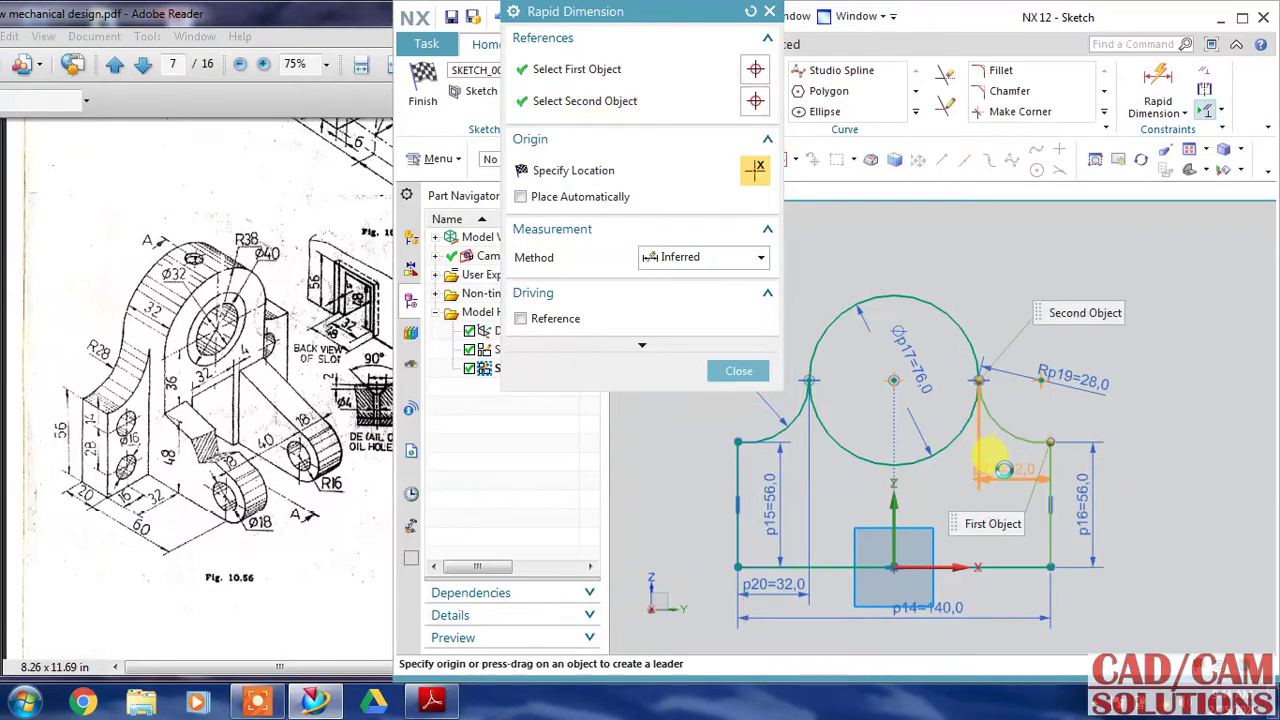
click(1006, 477)
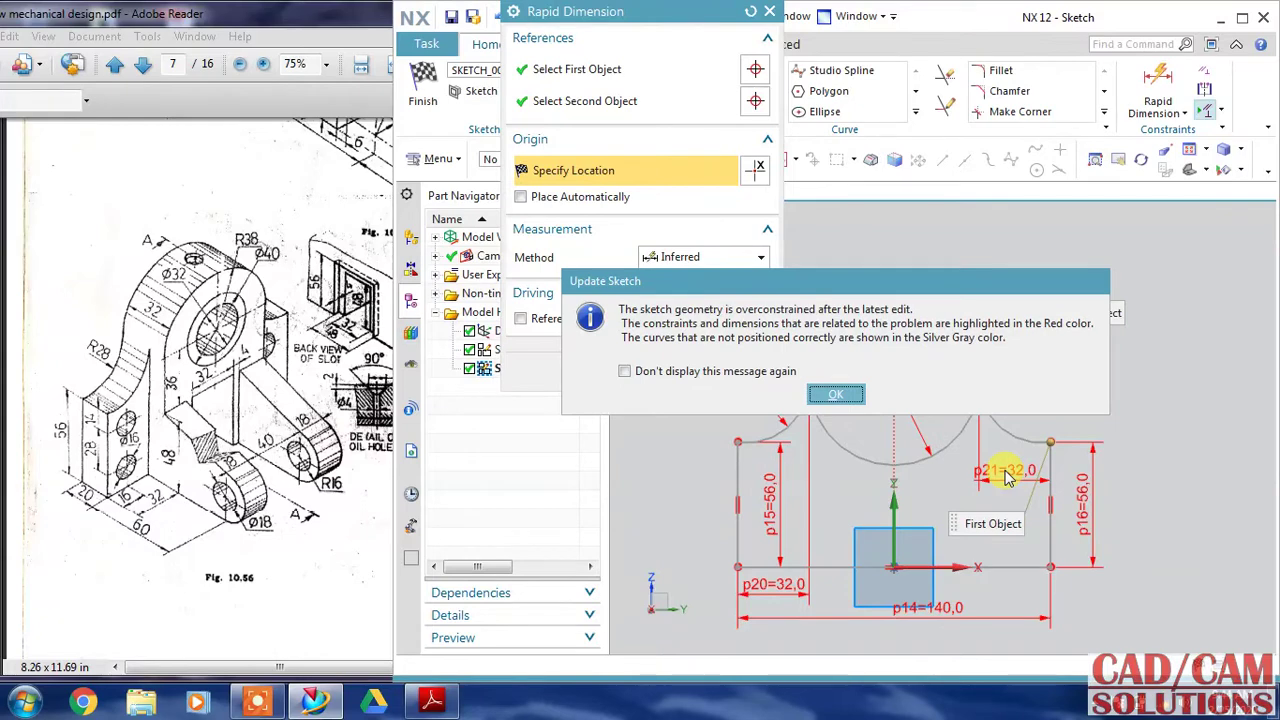
click(814, 397)
click(737, 371)
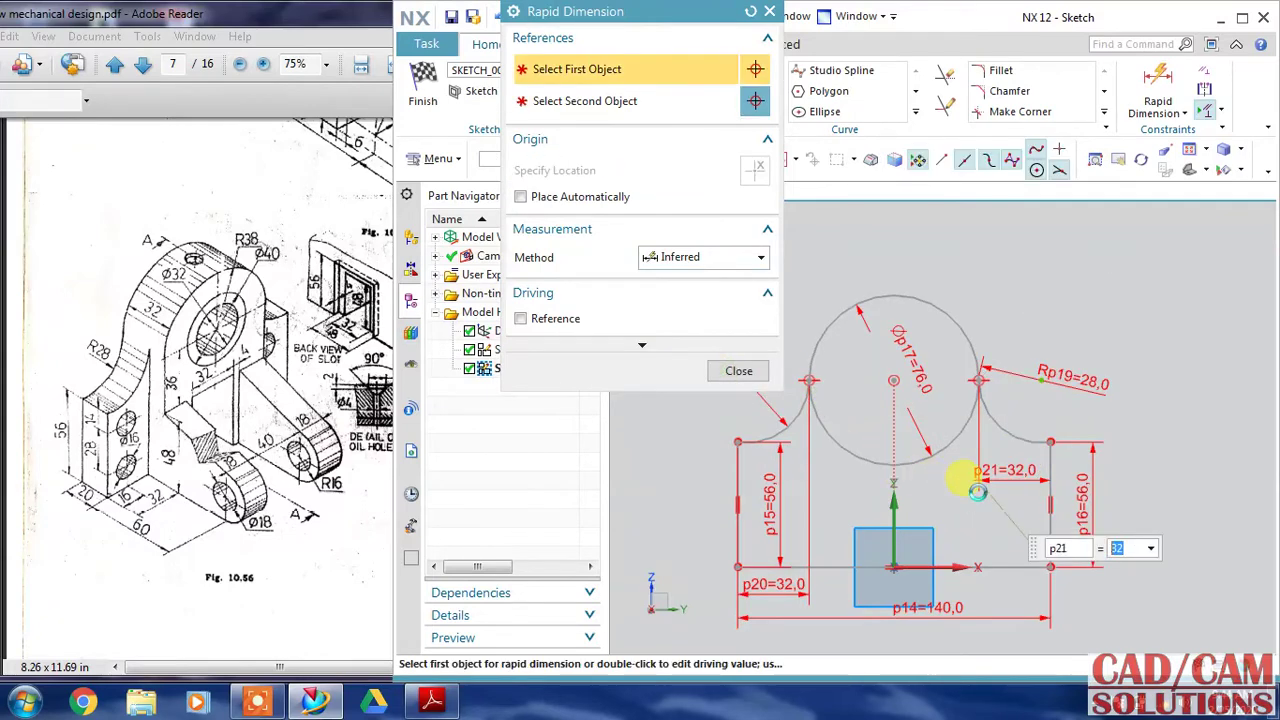
click(1000, 478)
key(Delete)
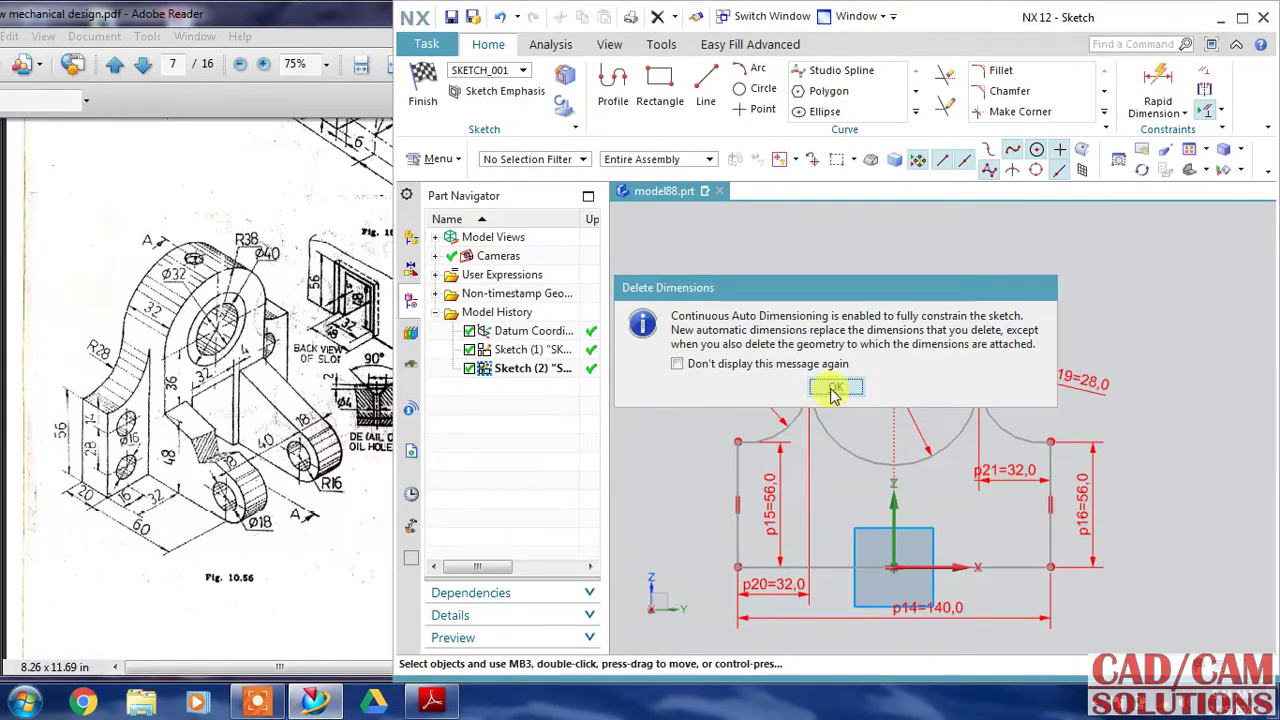
click(836, 386)
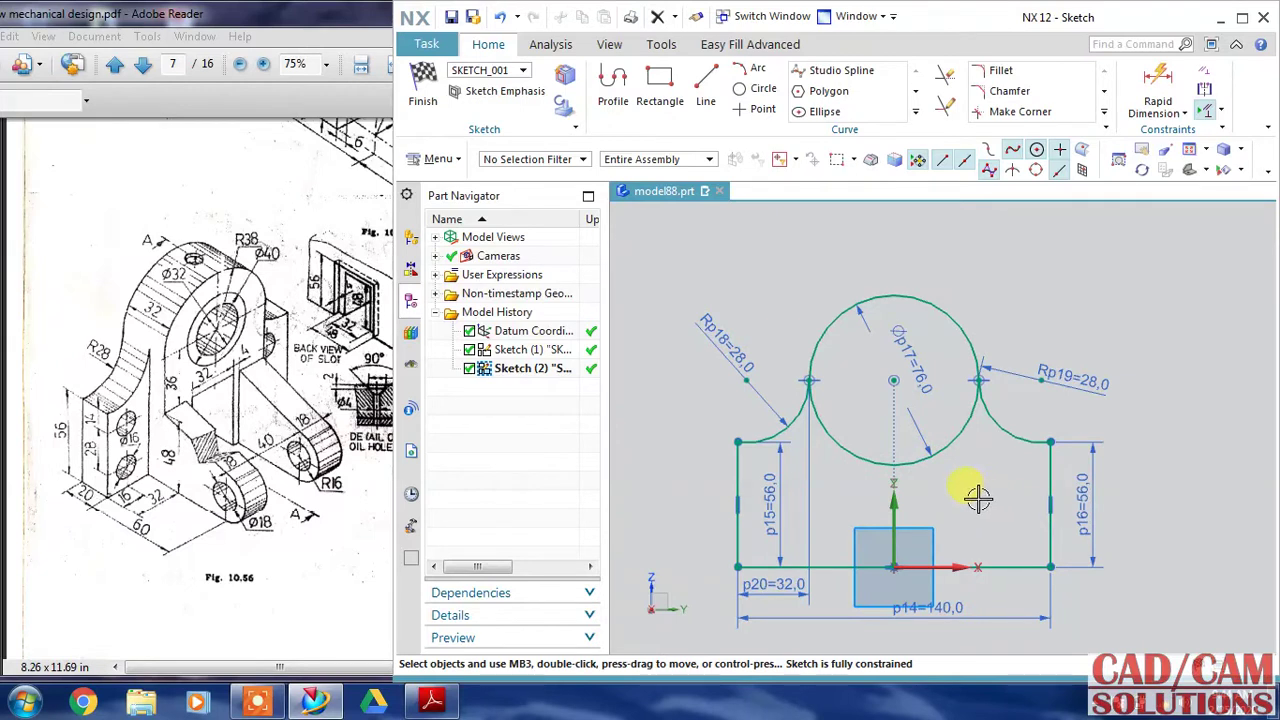
Quick Trim the Ø76 circle's lower arc, leaving only its upper arc between the R28 blends
shift+middle_drag(978, 497, 988, 425)
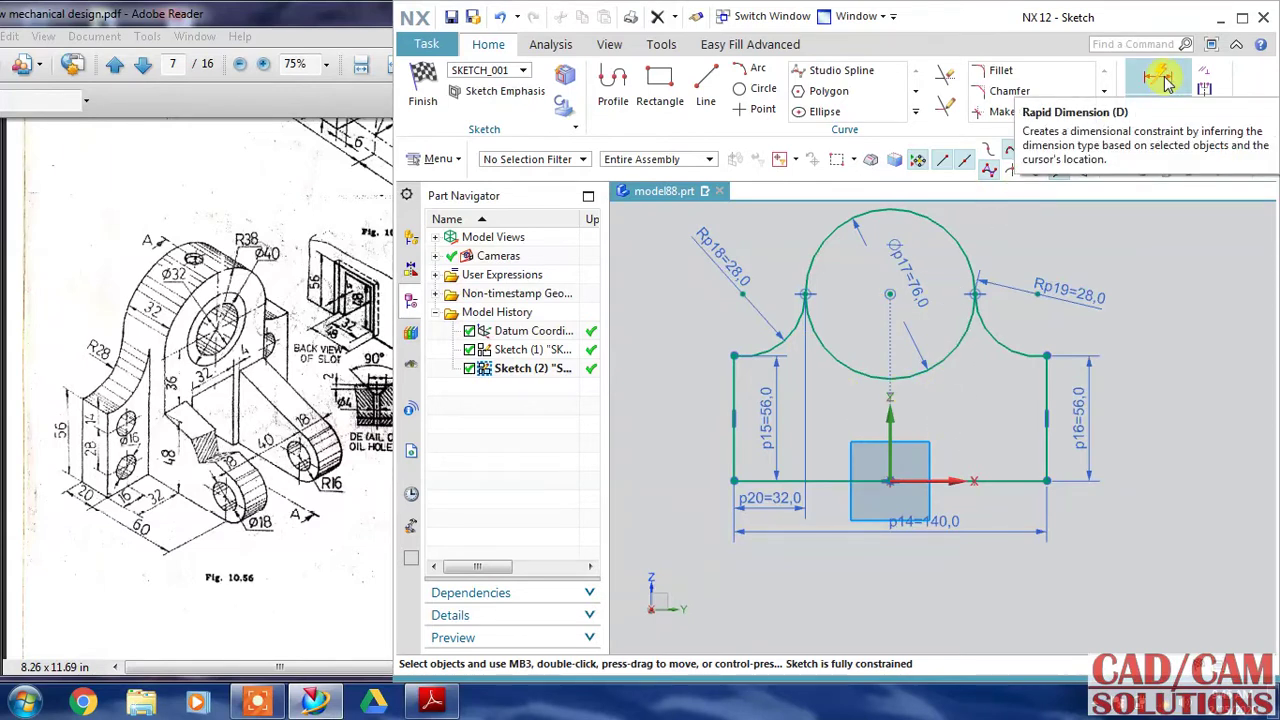
click(705, 88)
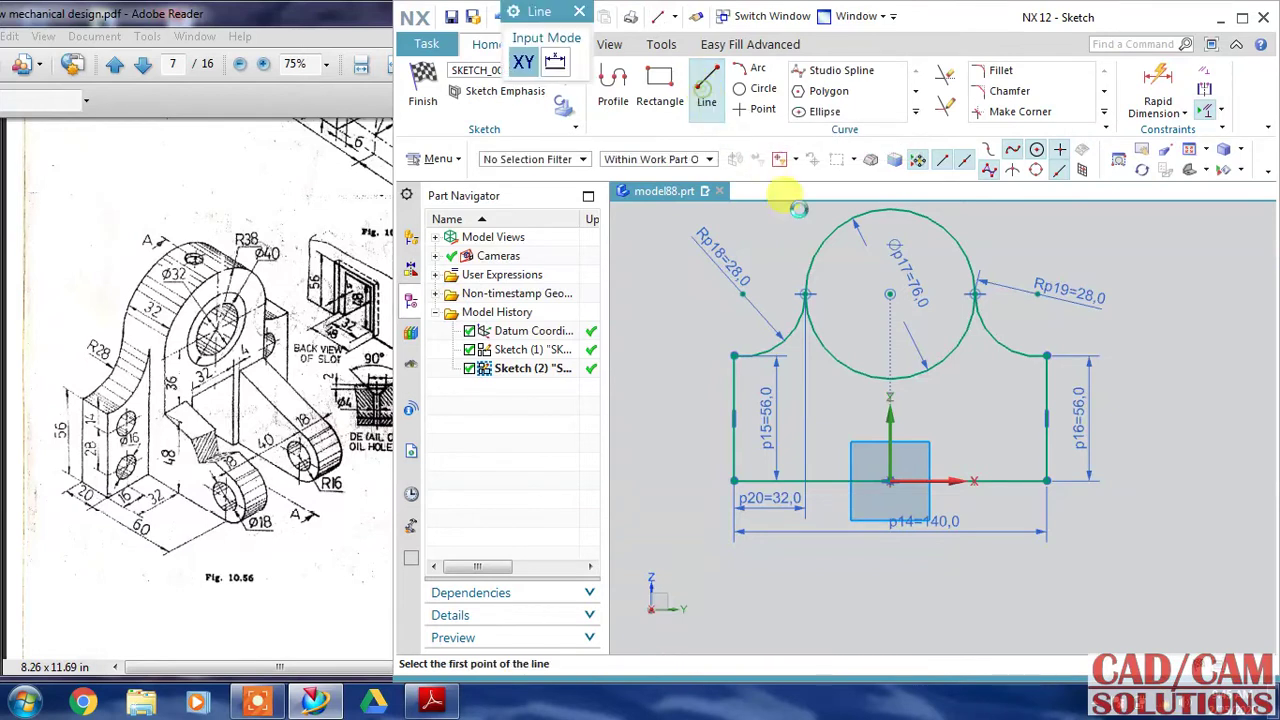
click(890, 481)
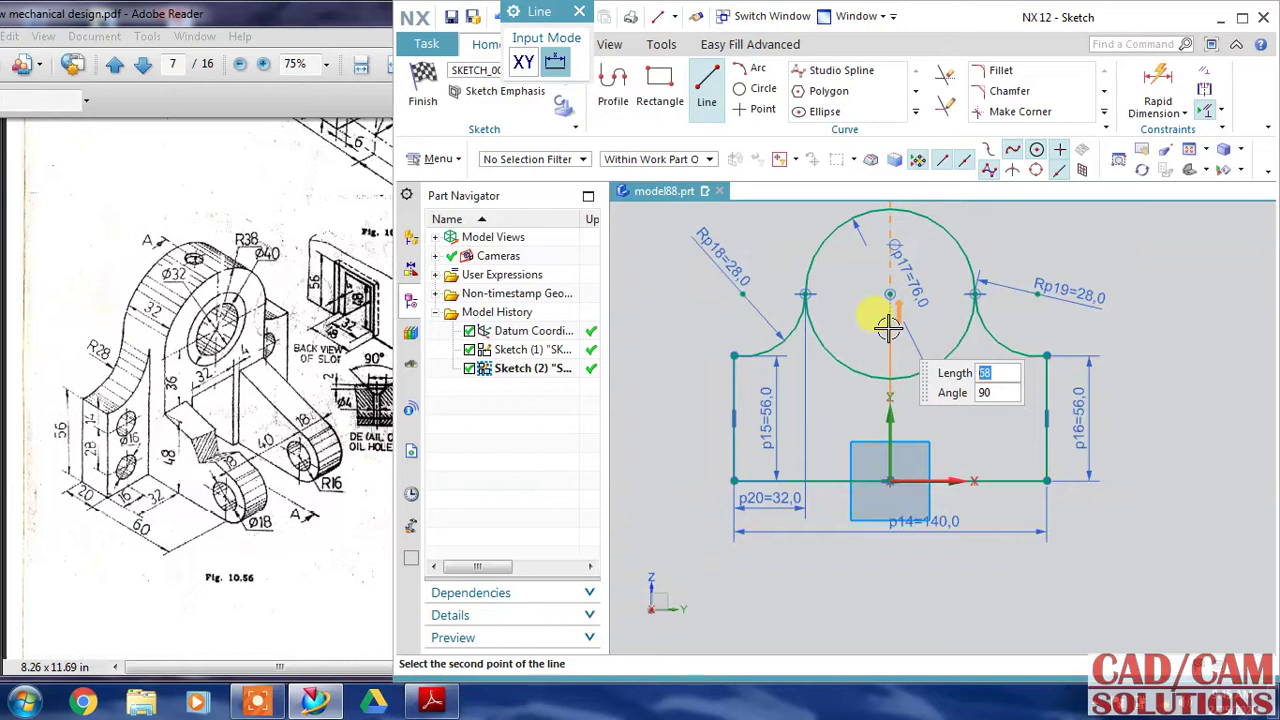
key(Escape)
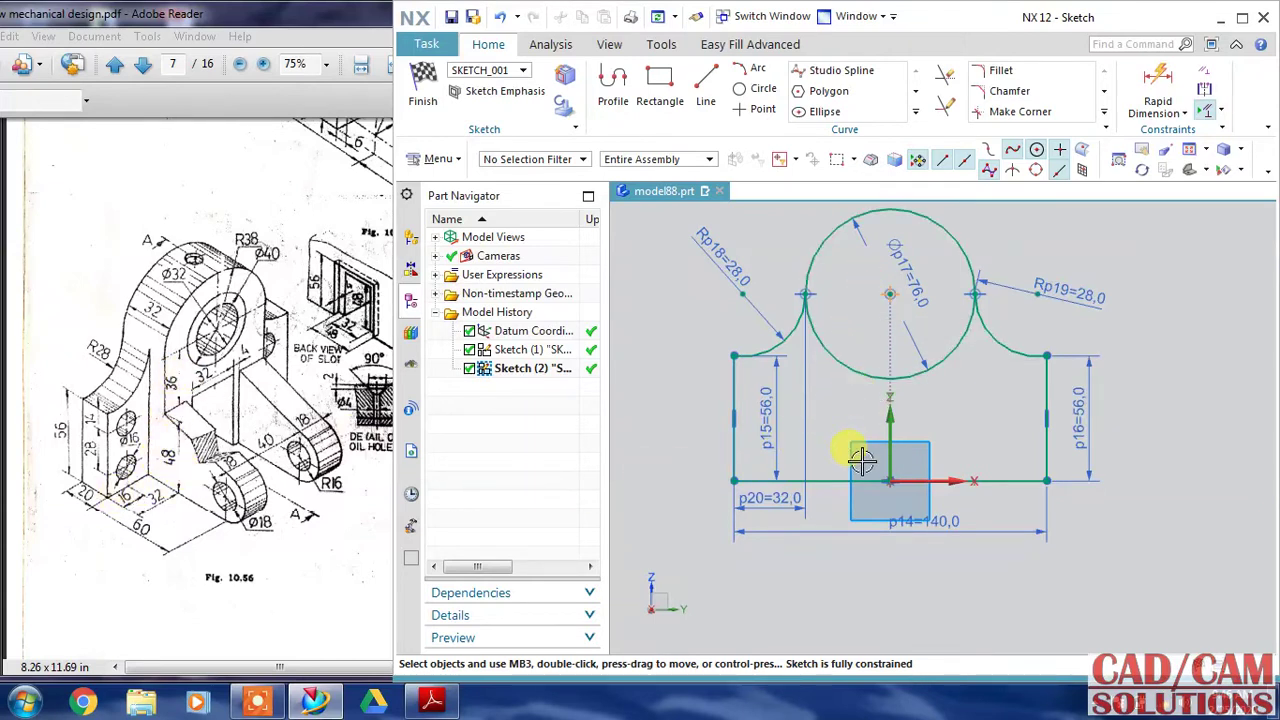
click(945, 75)
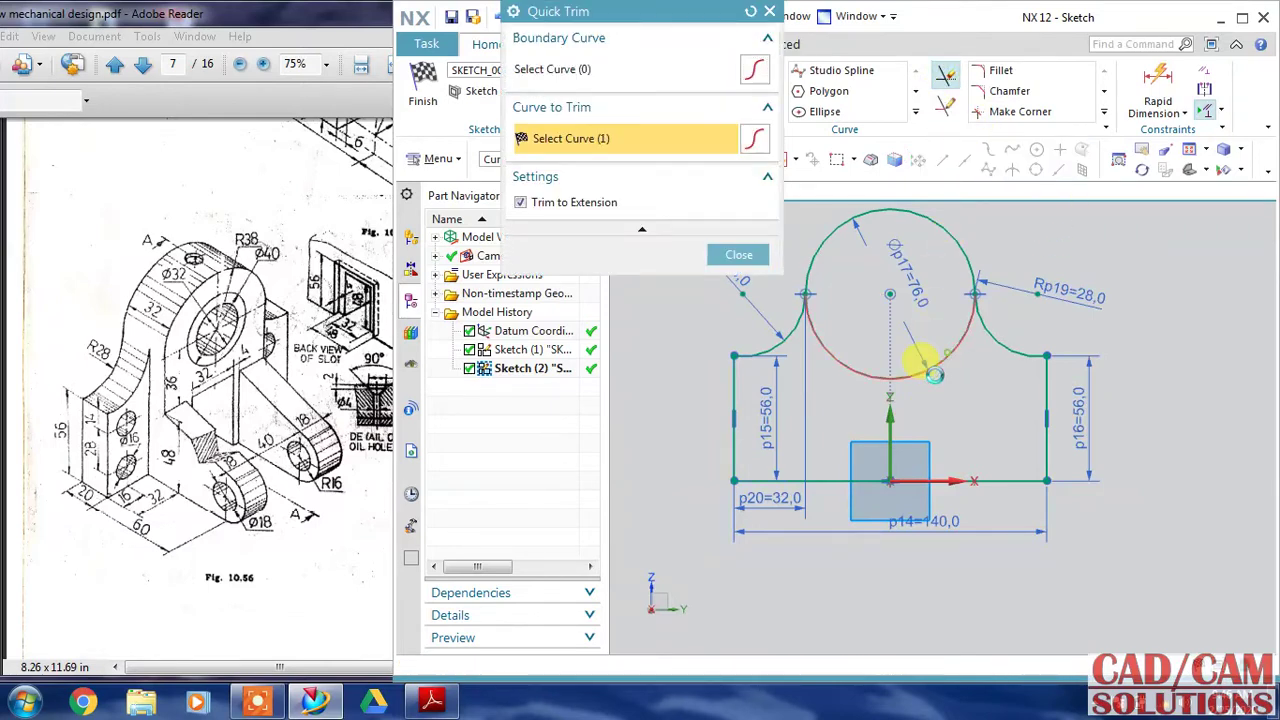
click(925, 367)
click(739, 254)
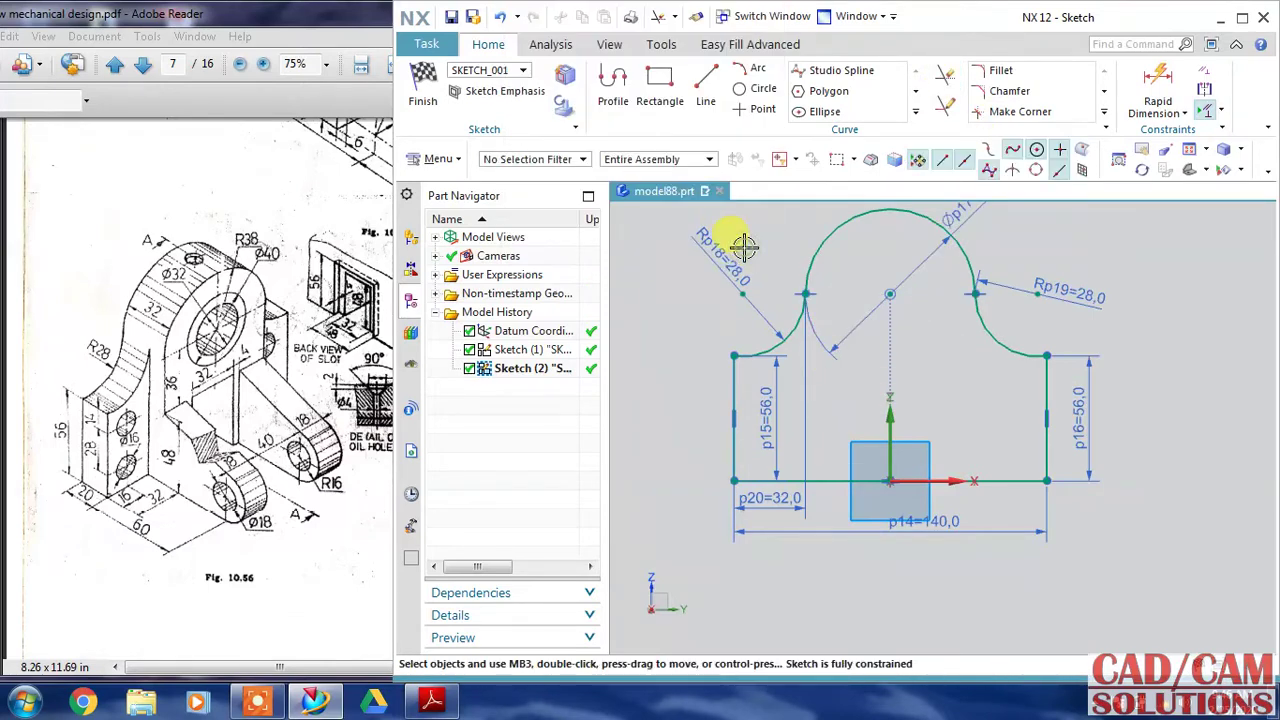
Add concentric Ø32 and Ø40 circles at the top arc's centre and finish the sketch
click(752, 88)
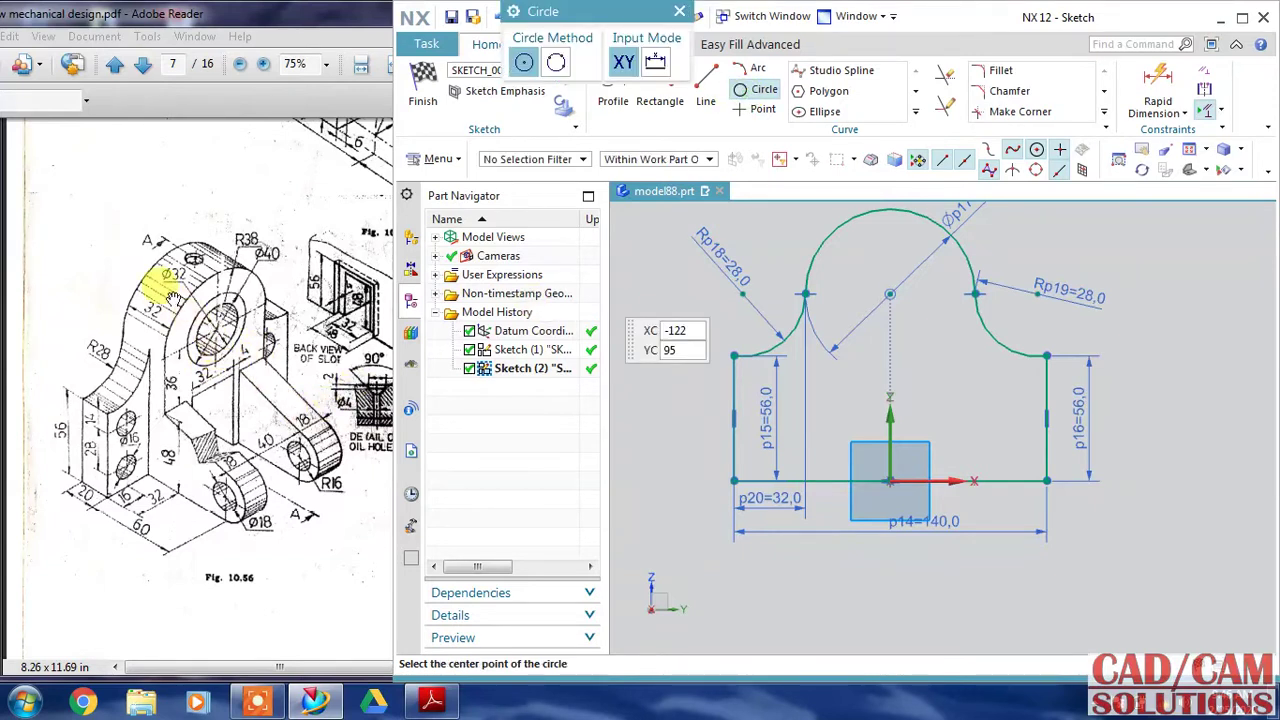
click(892, 293)
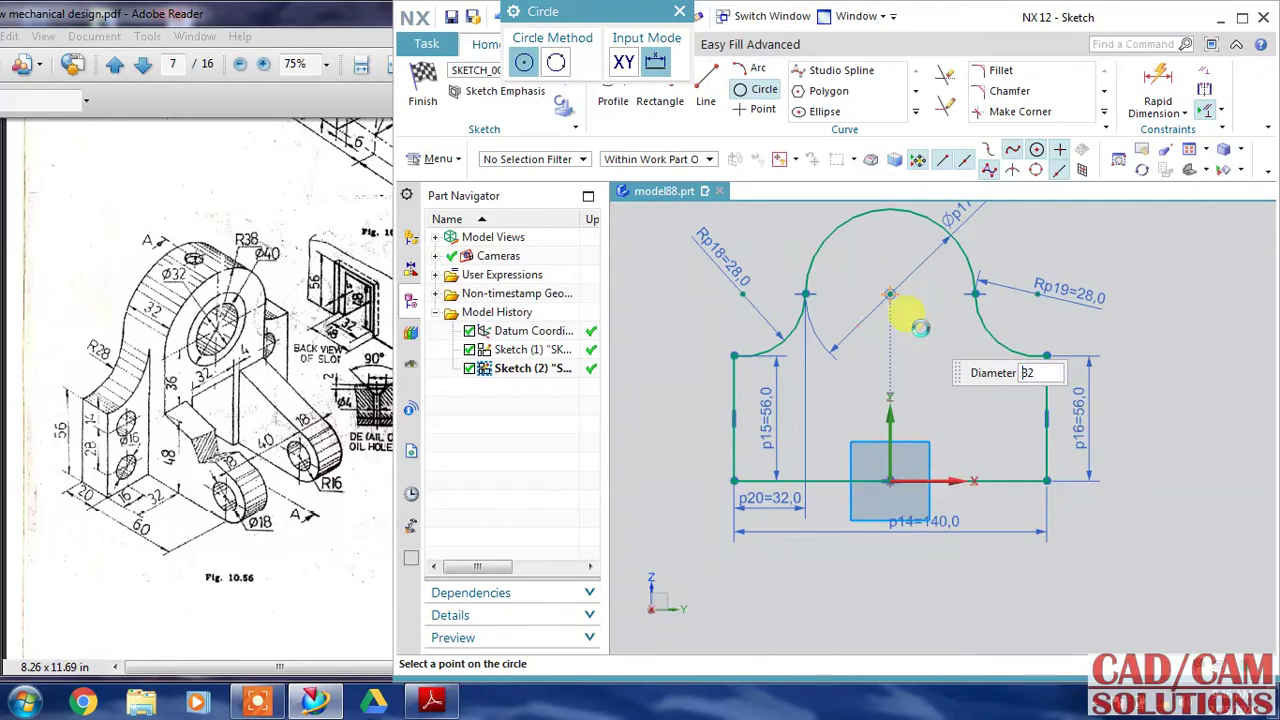
click(920, 327)
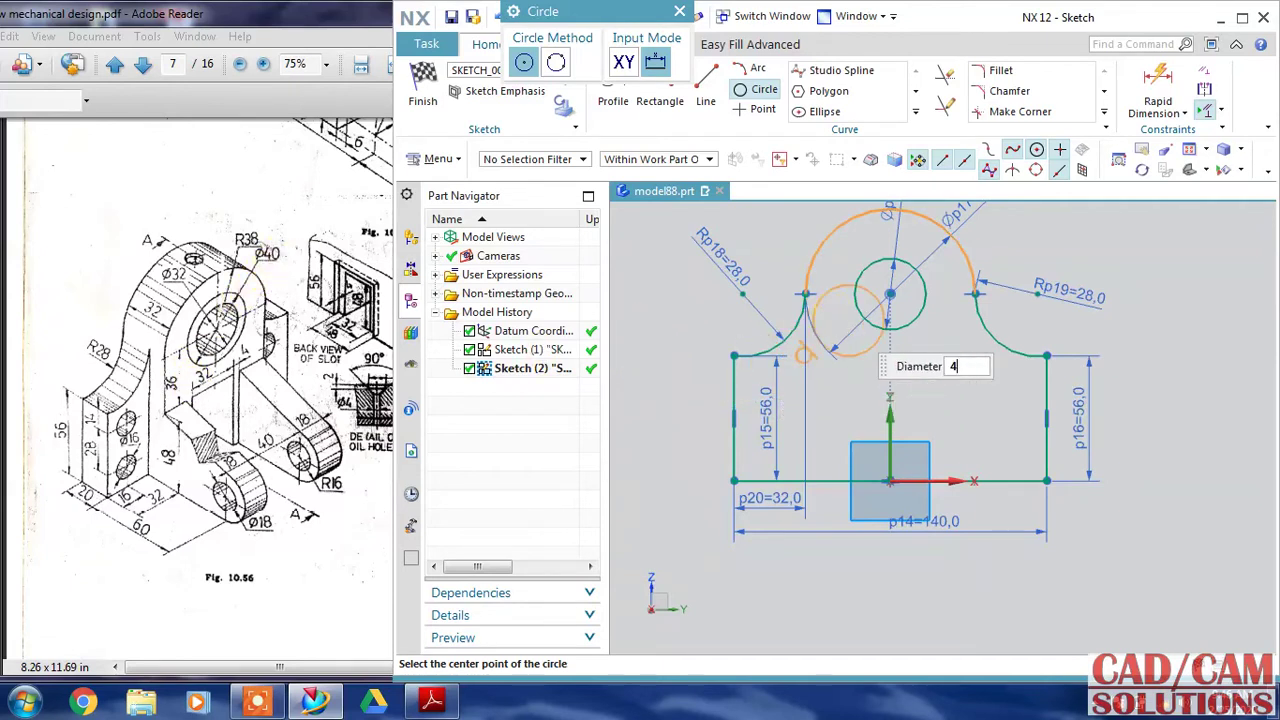
key(Return)
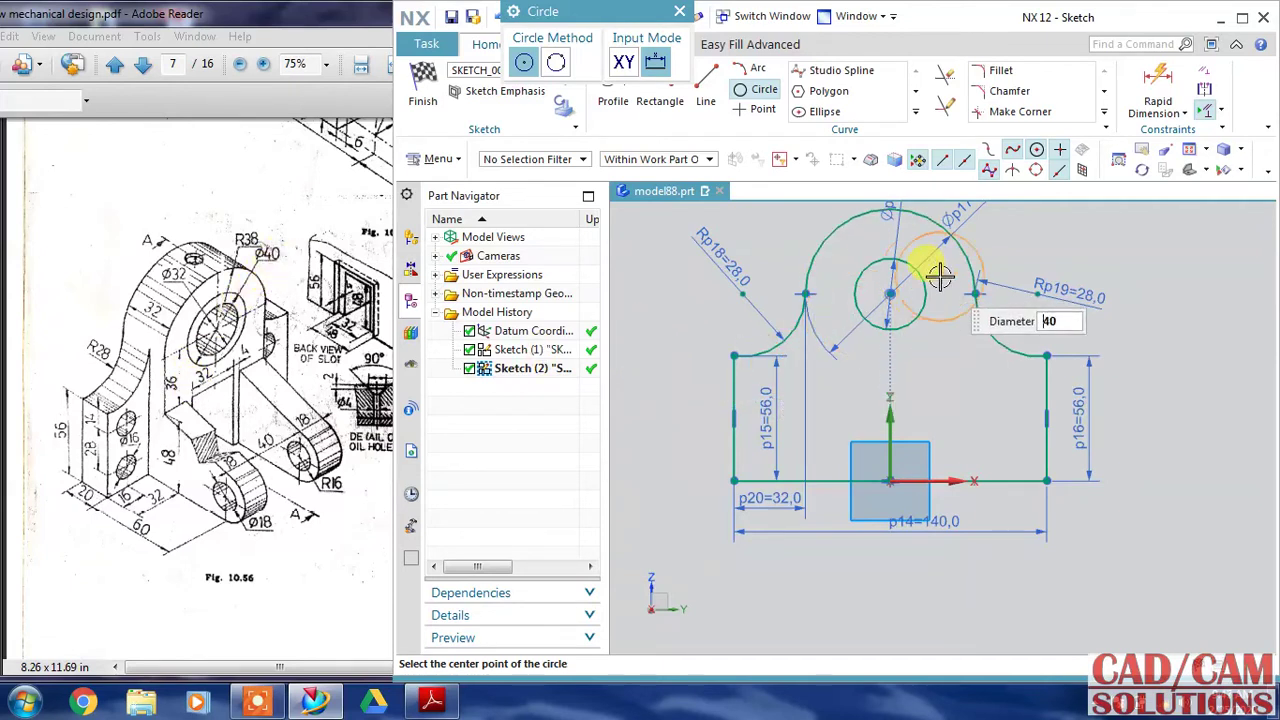
click(892, 295)
key(Escape)
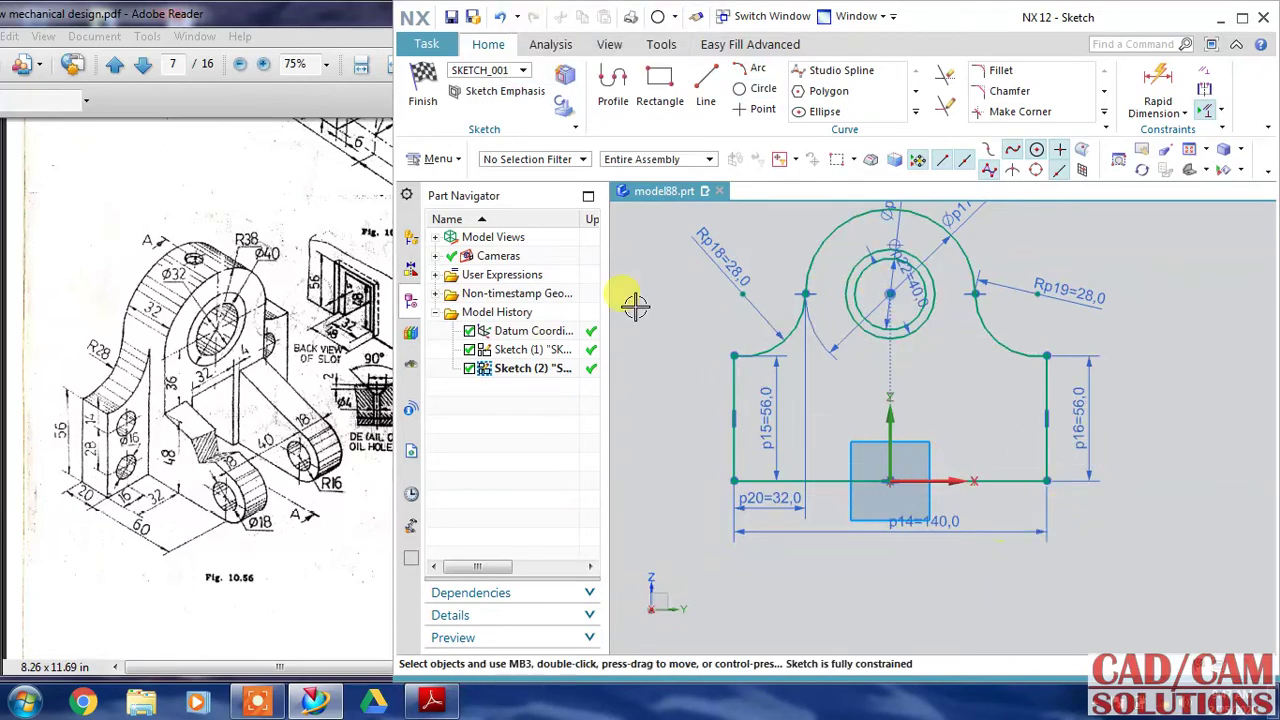
click(423, 88)
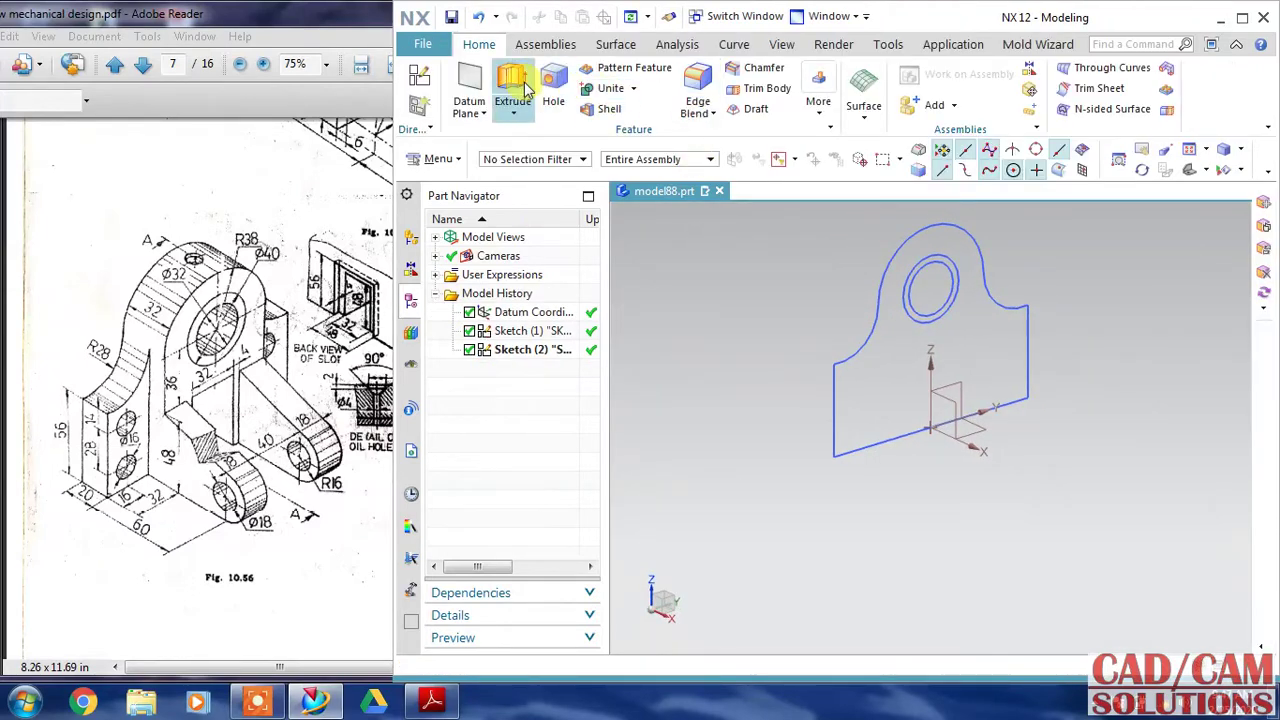
Extrude the sketch's outer profile, selected as connected curves, 20 mm into a solid plate
click(516, 92)
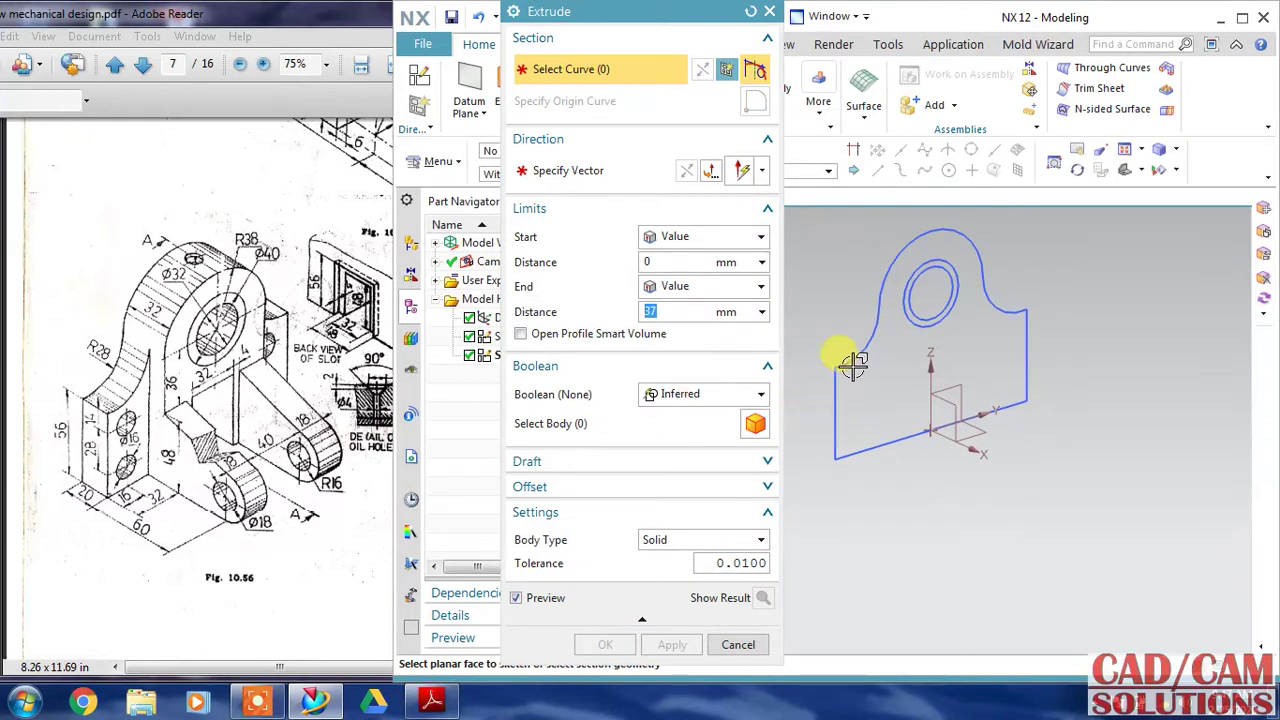
click(826, 170)
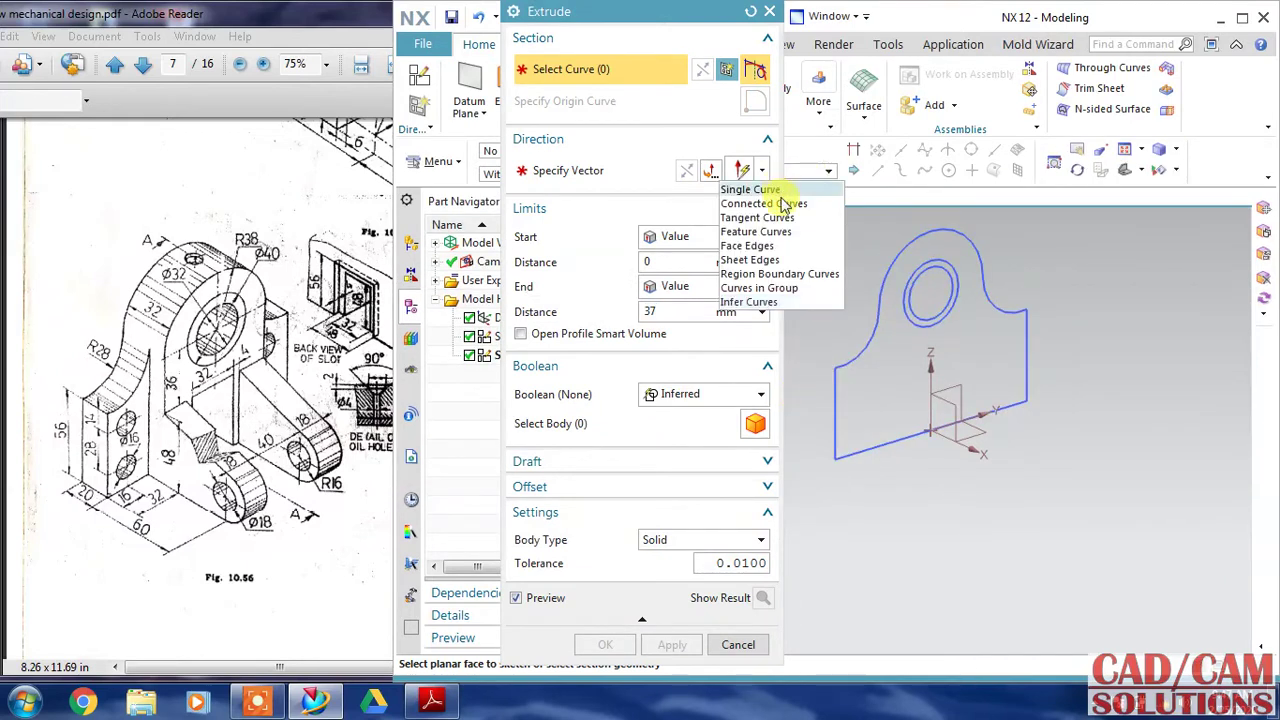
click(783, 204)
click(860, 440)
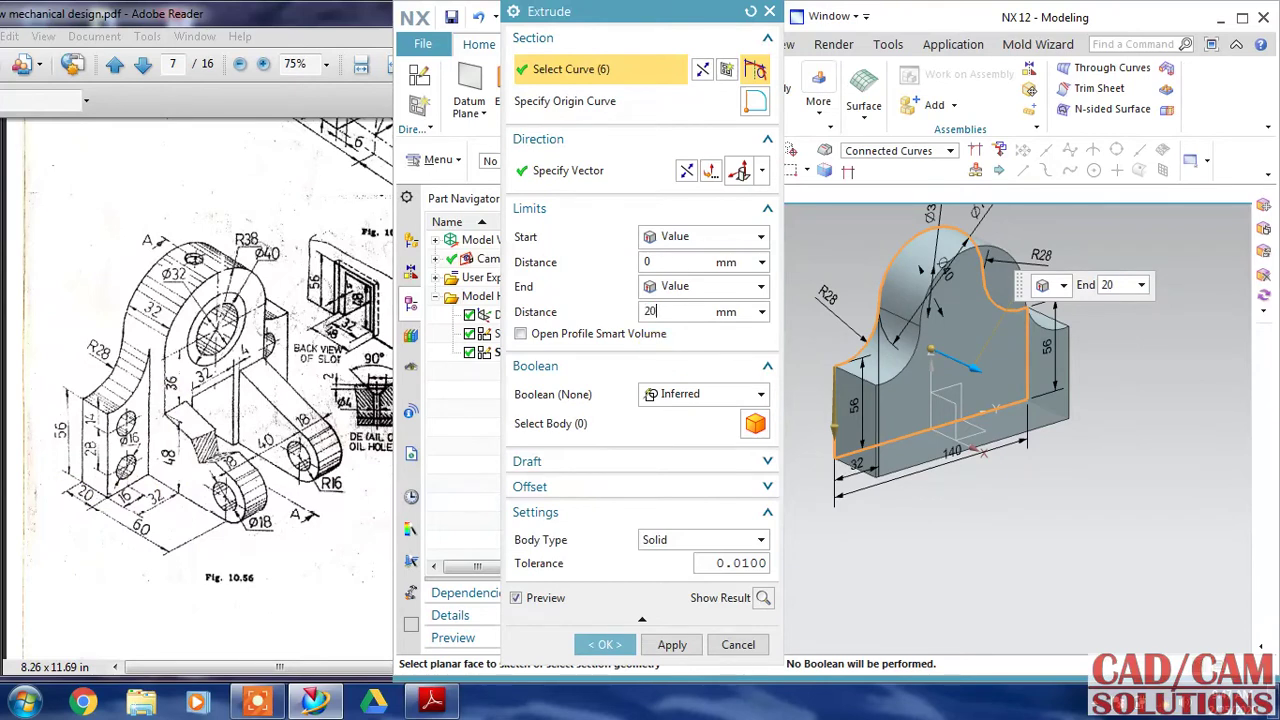
key(Return)
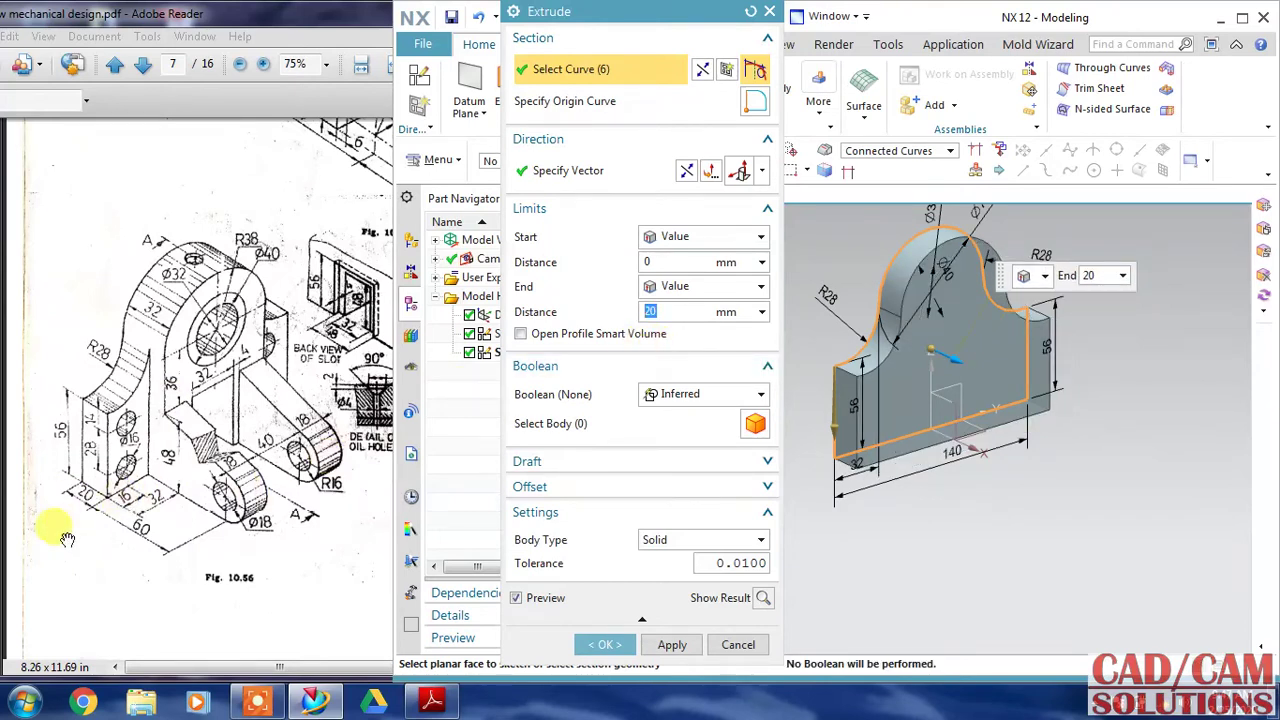
click(70, 502)
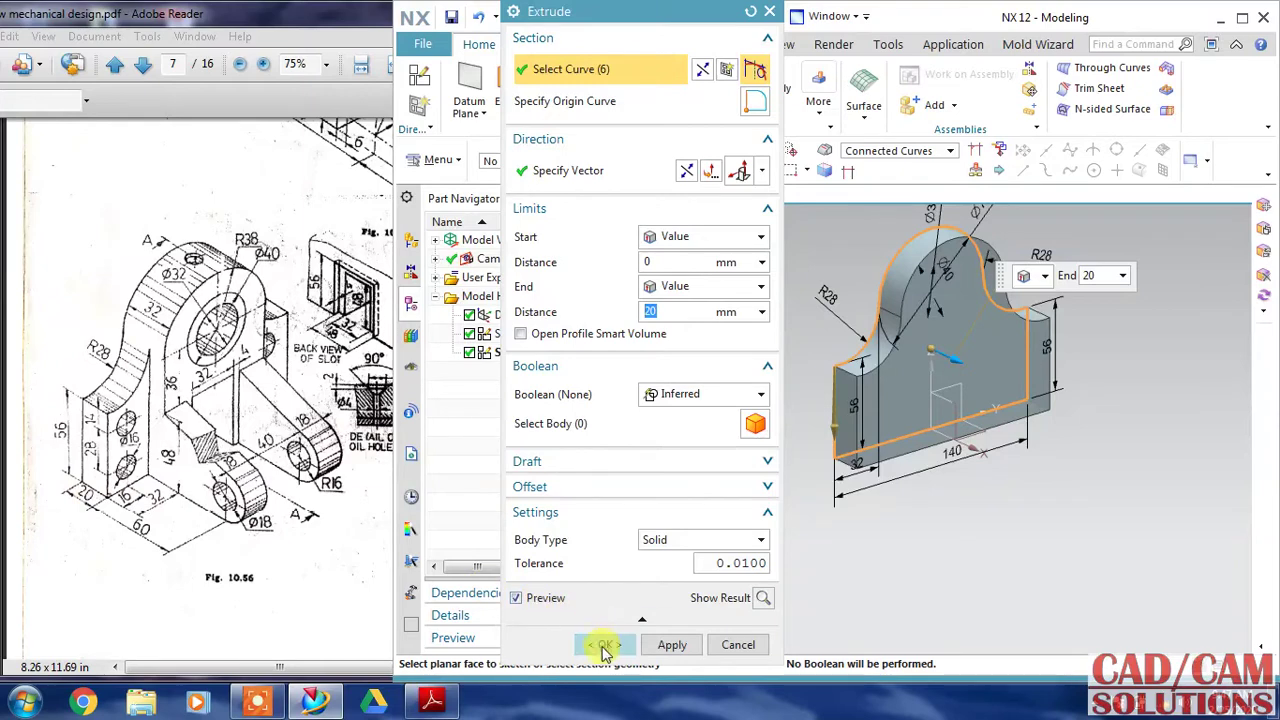
click(605, 646)
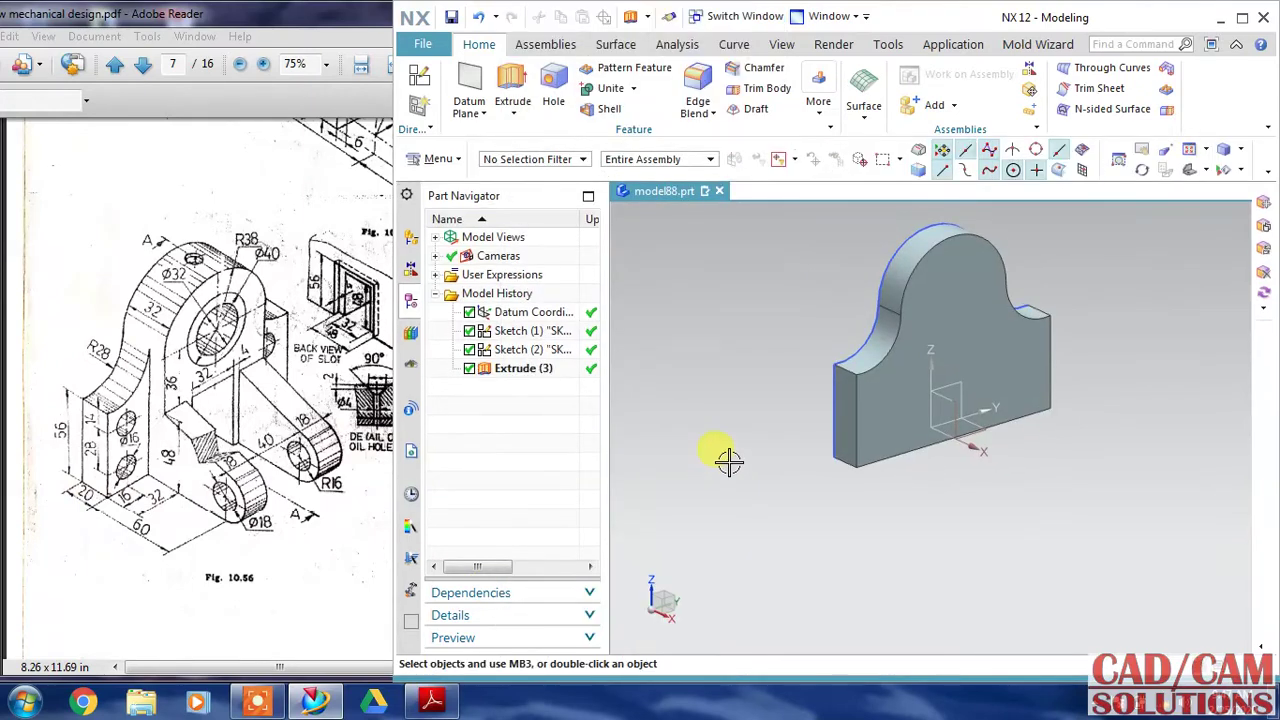
Extrude the inner sketch circle 20 mm with Subtract to bore a hole through the plate
middle_drag(724, 446, 818, 458)
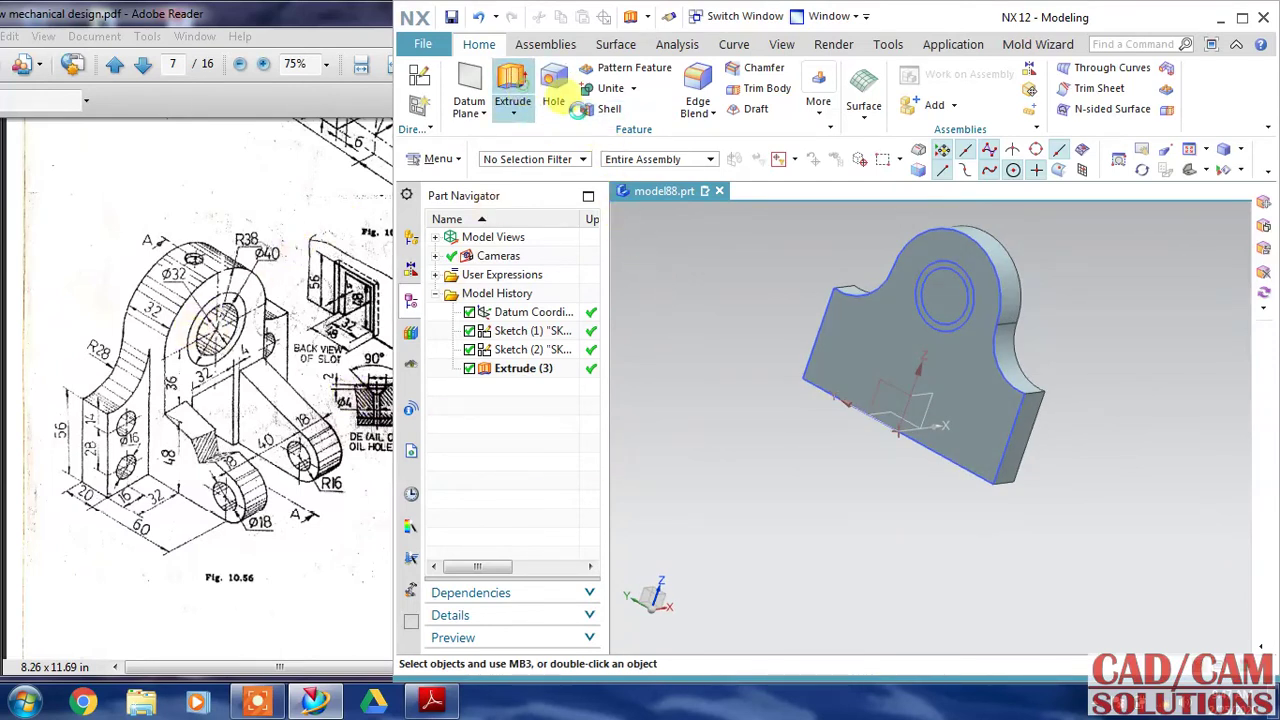
click(510, 95)
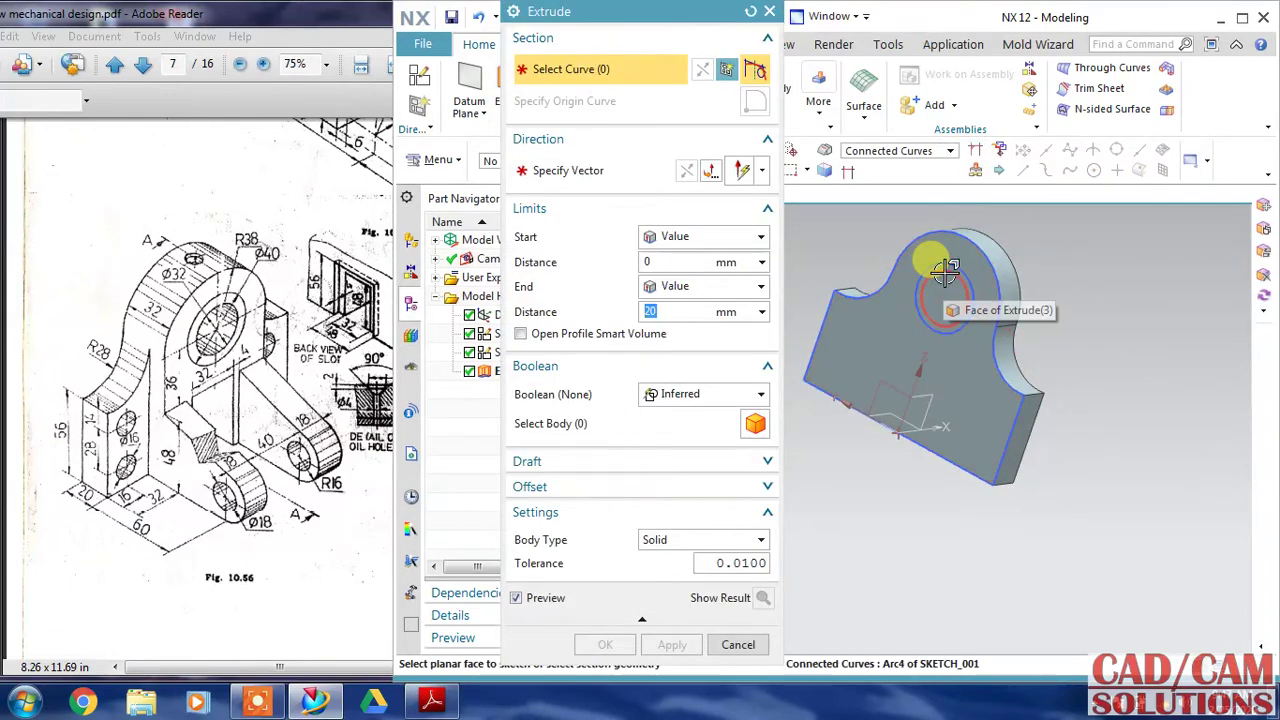
click(914, 323)
mouse_move(1057, 443)
middle_down()
mouse_move(957, 403)
mouse_move(897, 284)
middle_up()
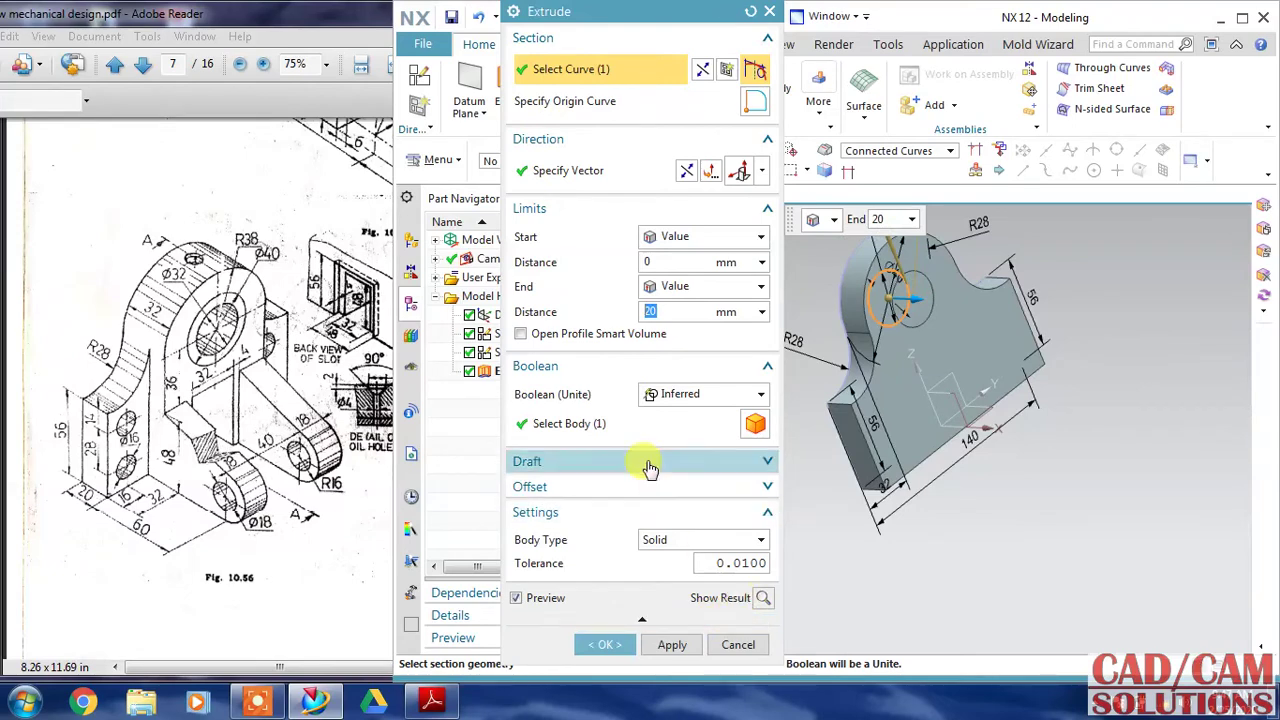
click(660, 396)
click(688, 451)
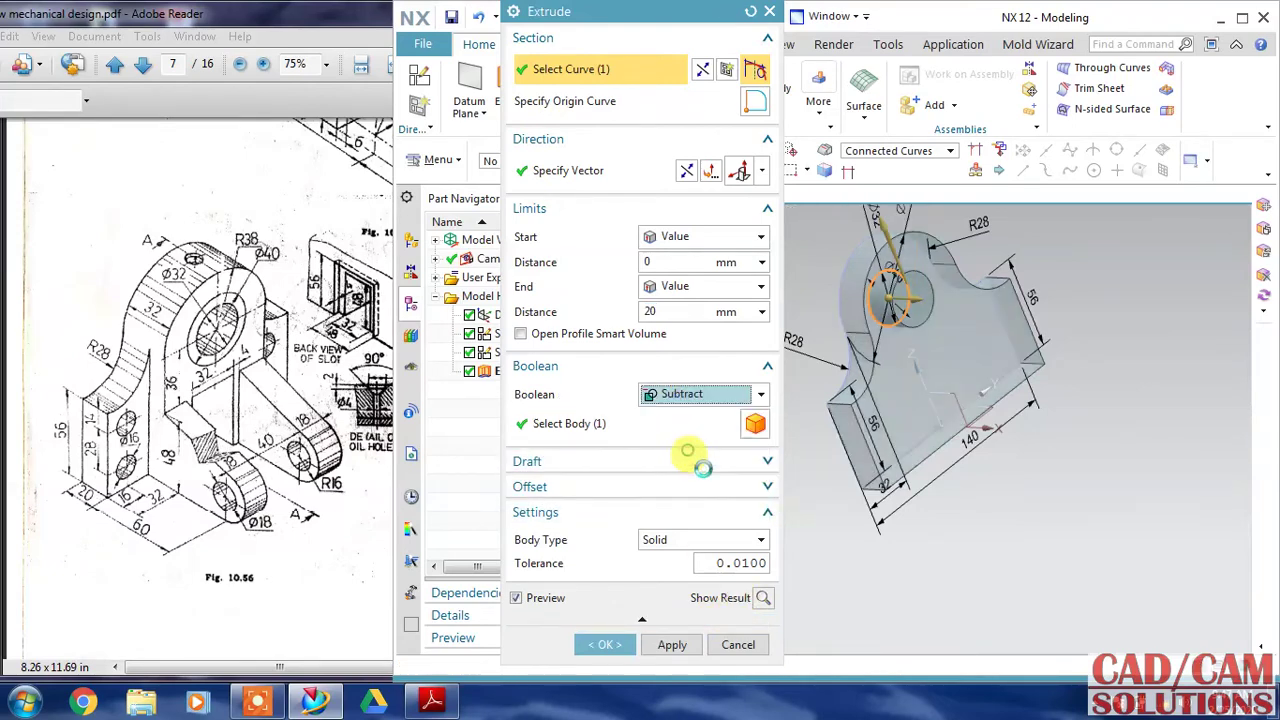
click(762, 598)
click(668, 644)
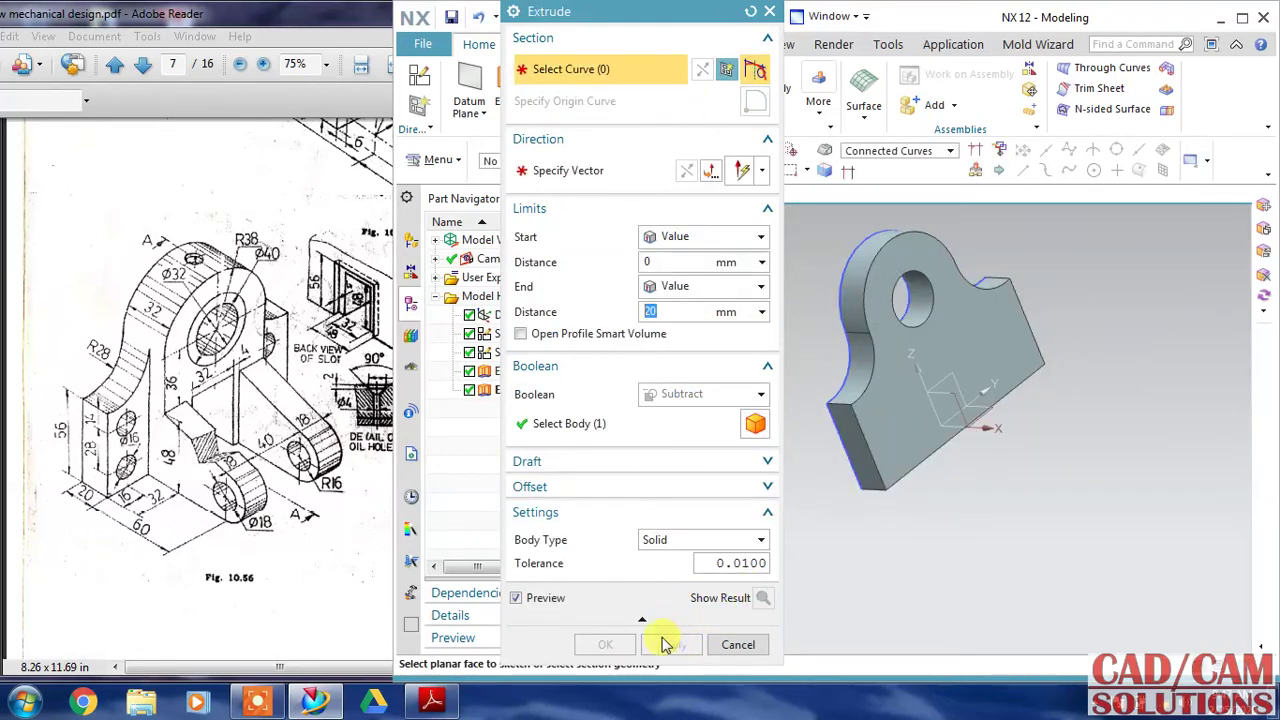
middle_drag(850, 513, 980, 511)
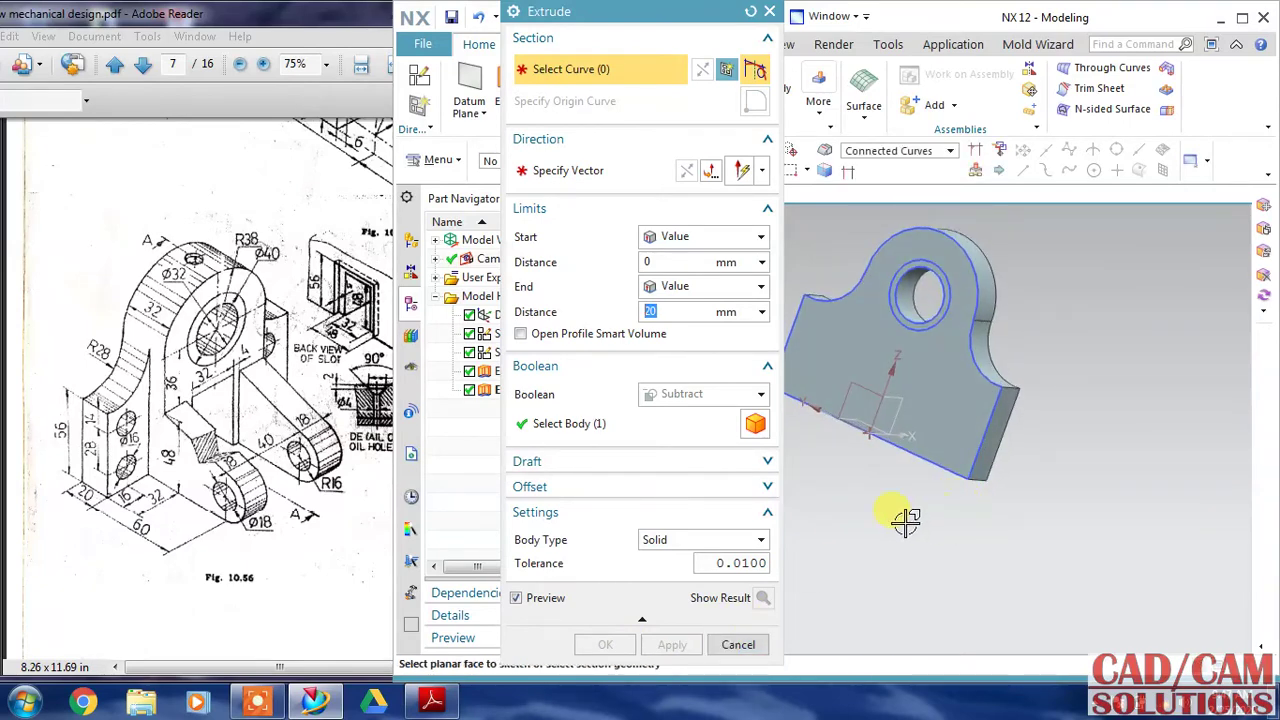
Delete Extrude (4) and recut the hole by extruding its circular edge with Subtract
click(750, 644)
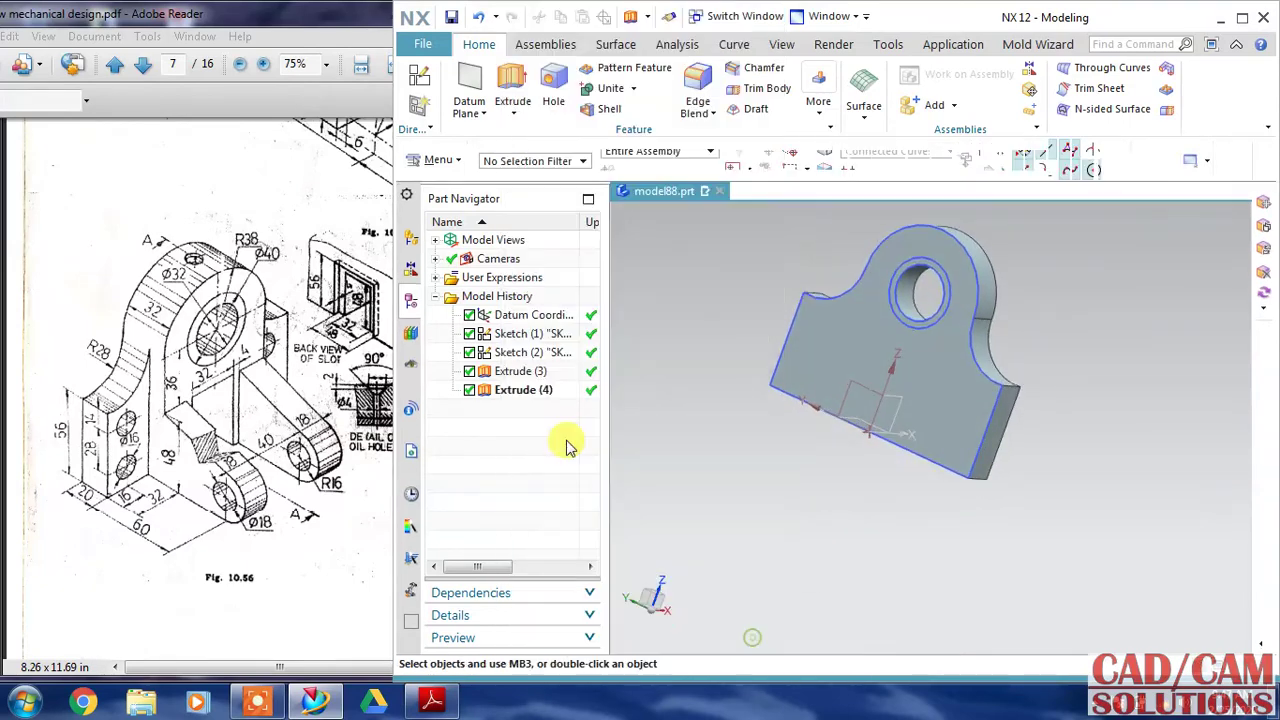
right_click(521, 389)
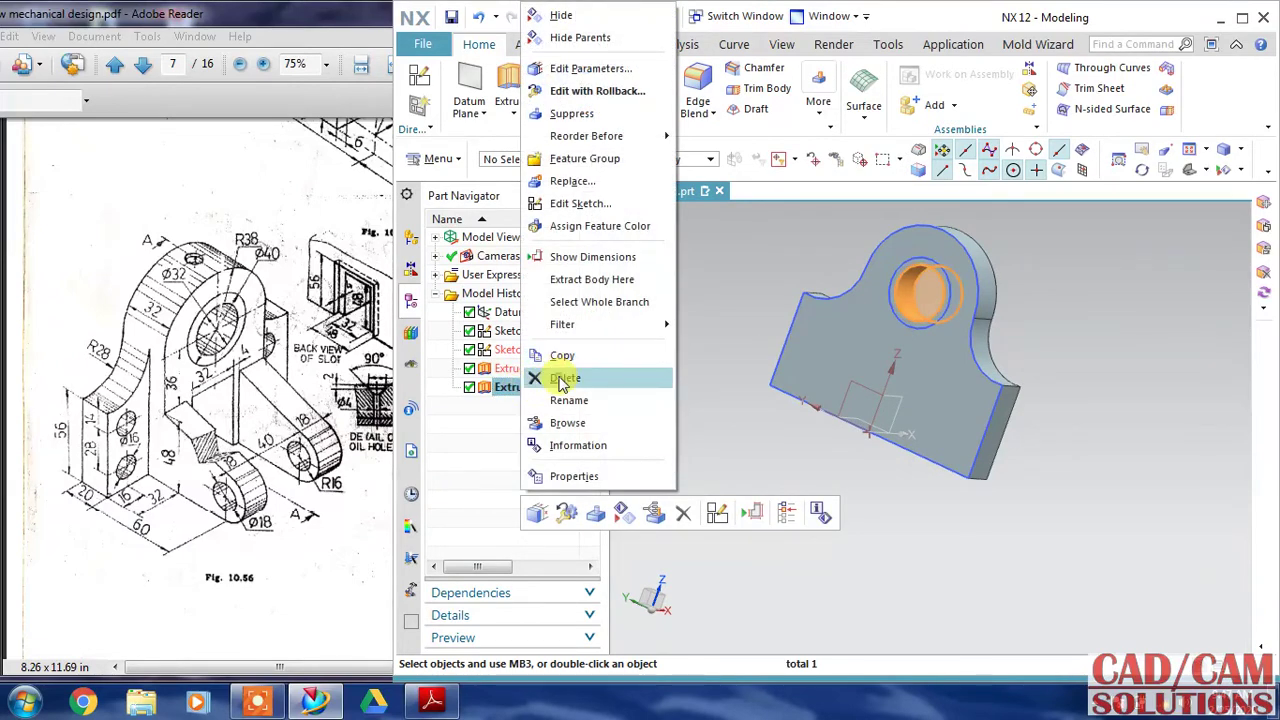
click(562, 380)
click(507, 97)
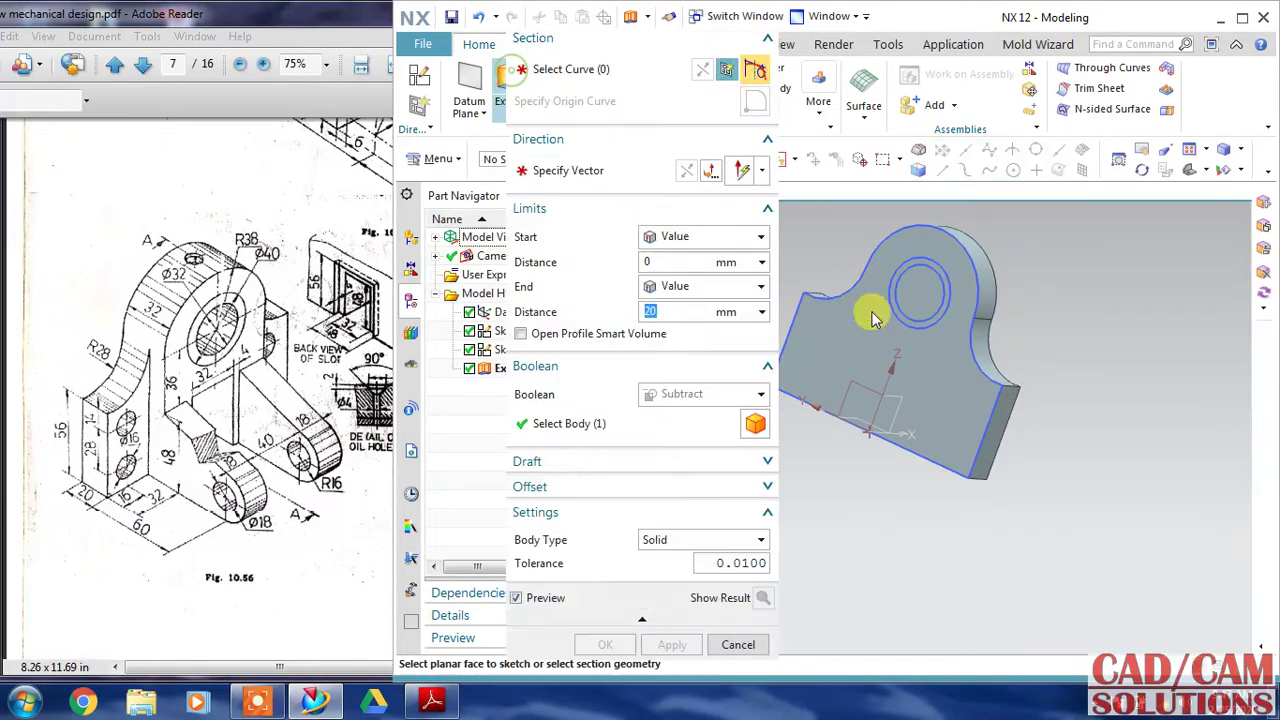
click(934, 314)
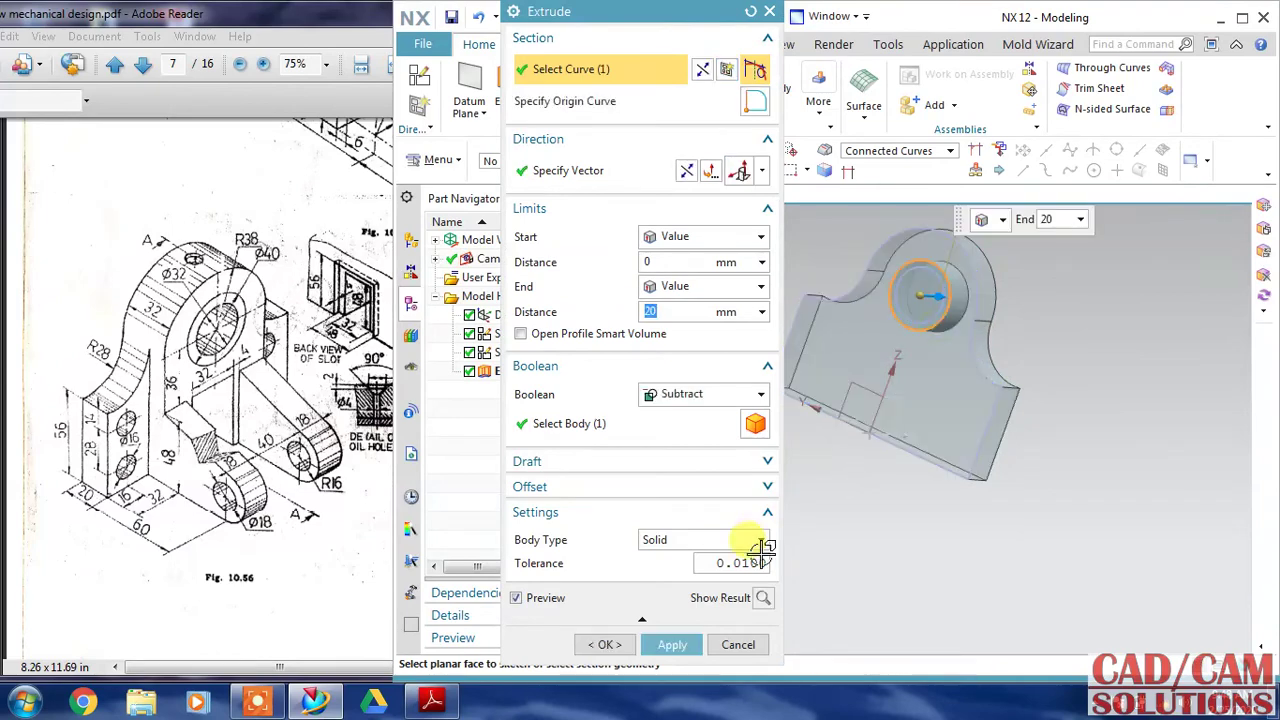
click(688, 646)
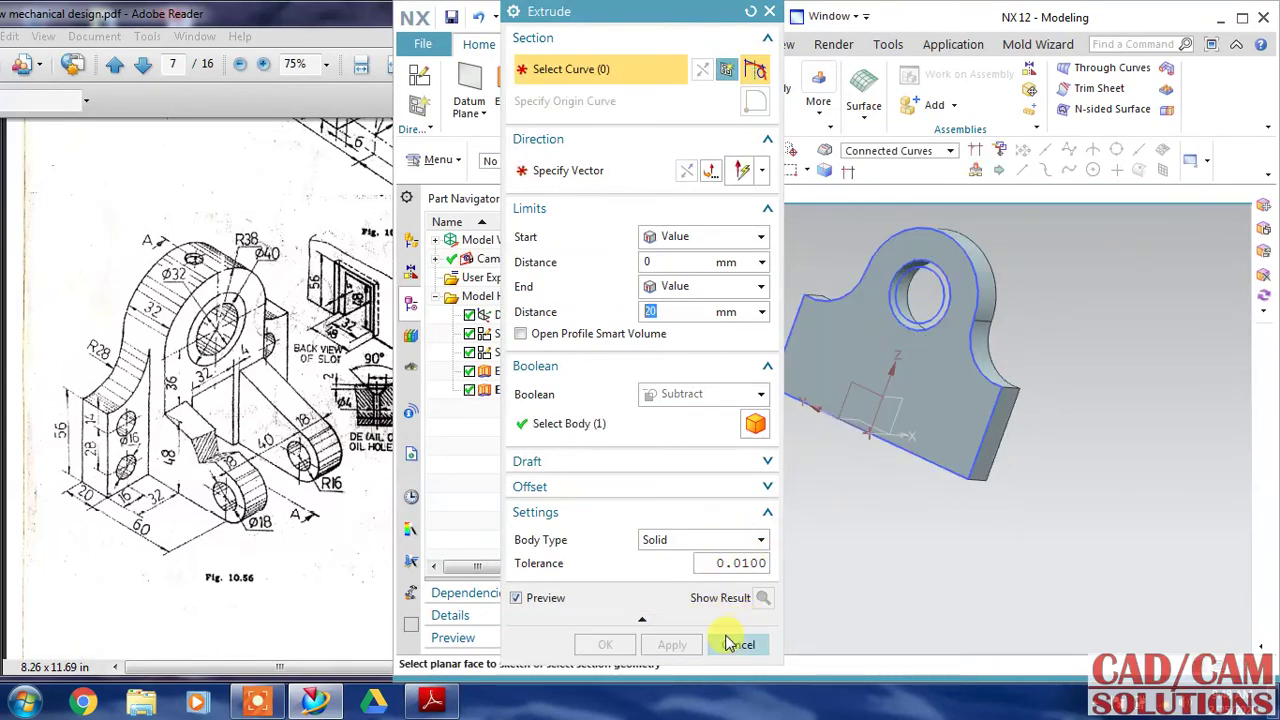
Extrude the inner and outer circles 20 mm as a separate ring body with Boolean None
click(906, 310)
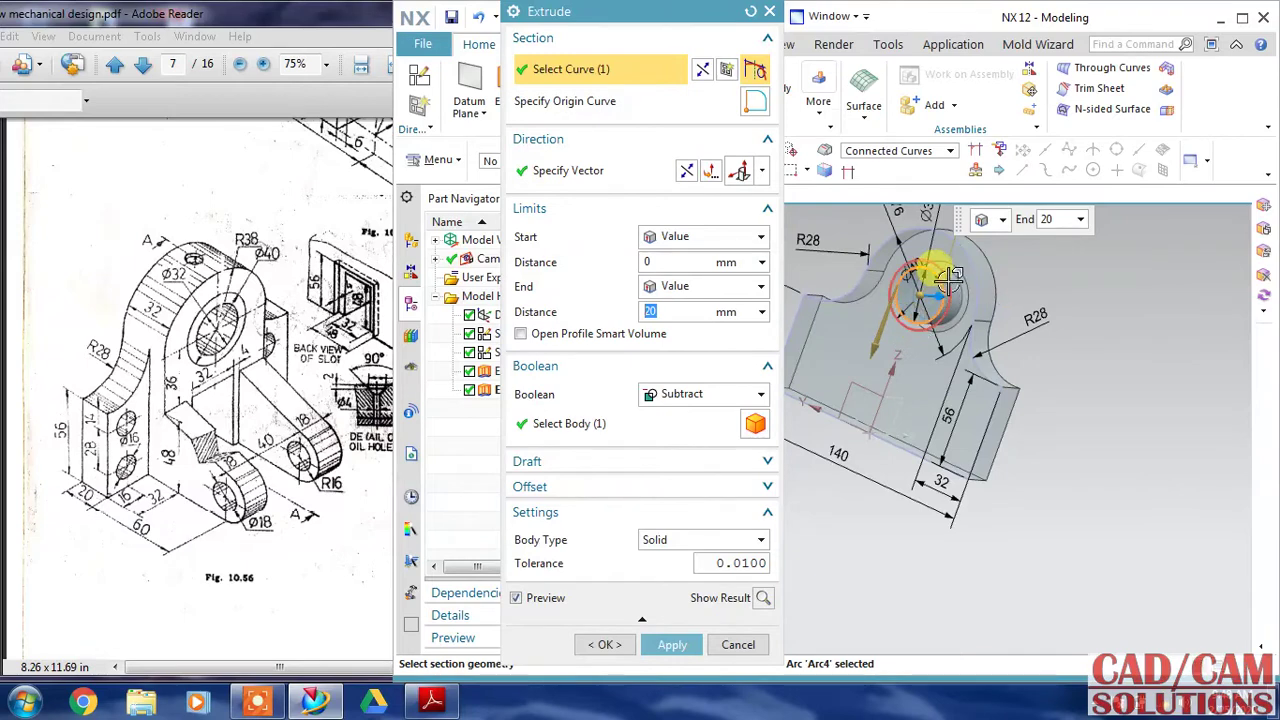
click(955, 246)
mouse_move(1037, 380)
middle_down()
mouse_move(997, 382)
mouse_move(1014, 400)
mouse_move(1040, 380)
middle_up()
click(728, 394)
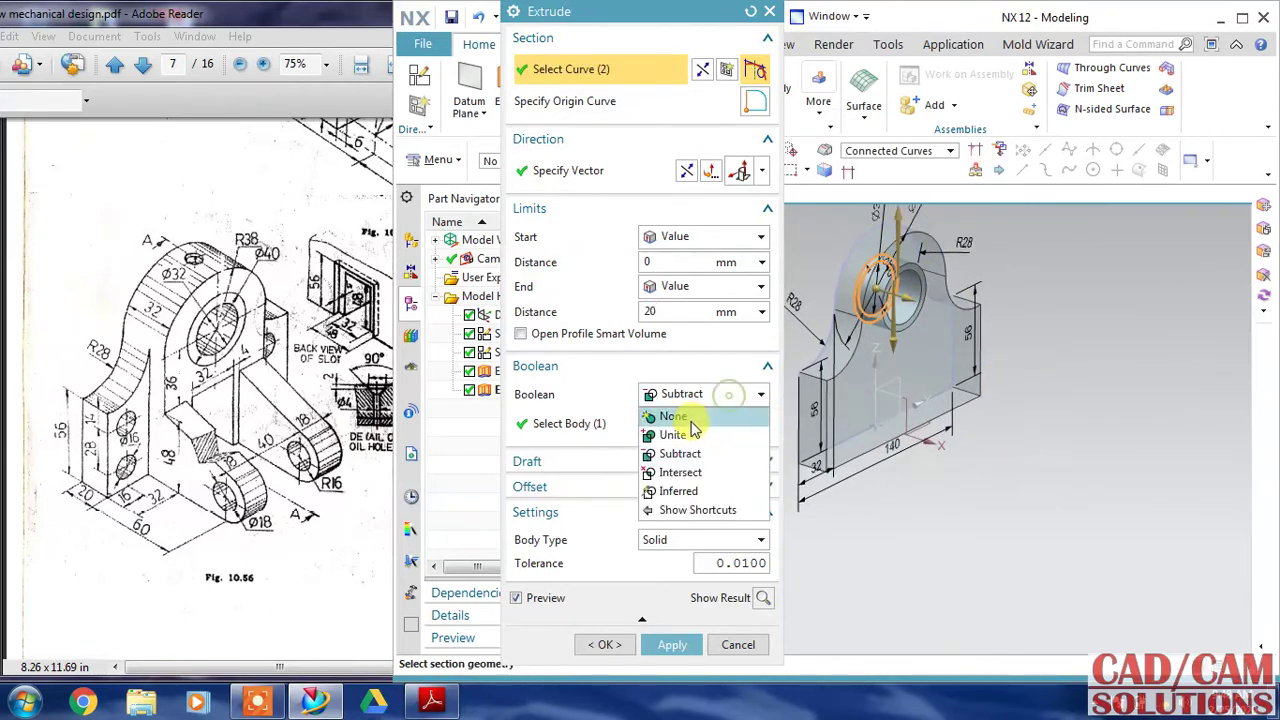
click(692, 416)
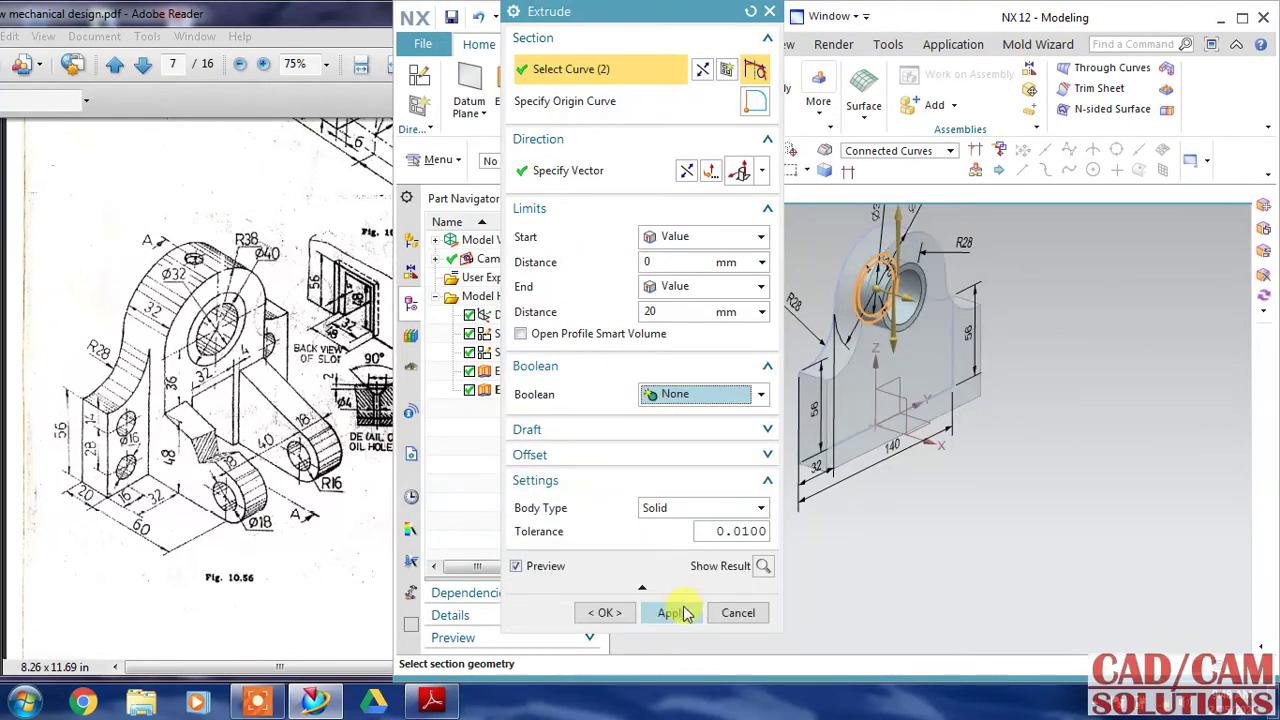
click(600, 612)
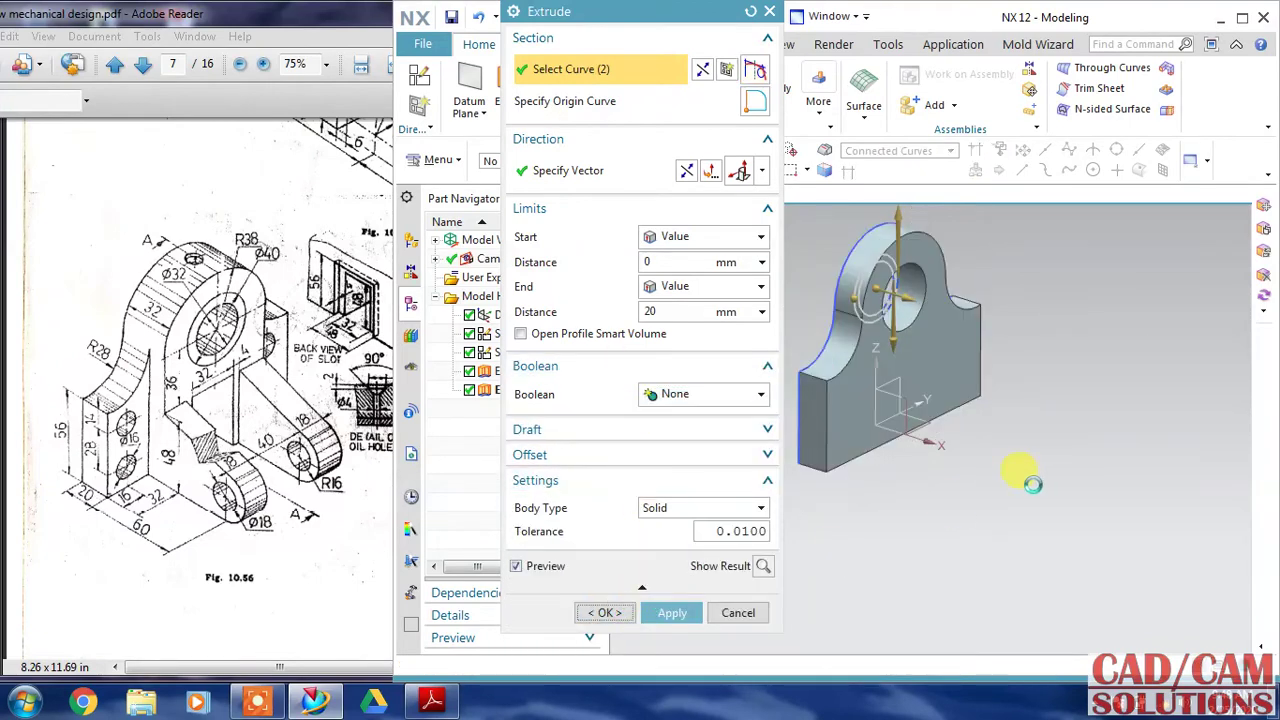
middle_drag(1043, 357, 971, 280)
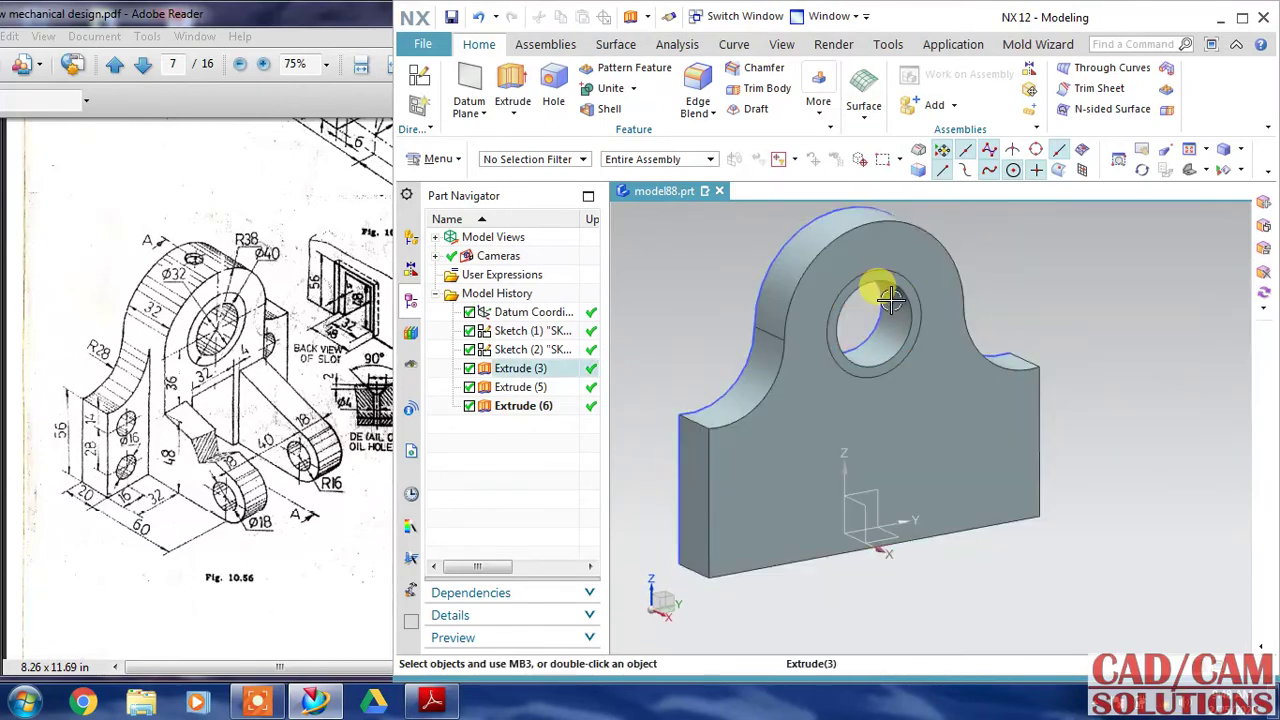
click(908, 295)
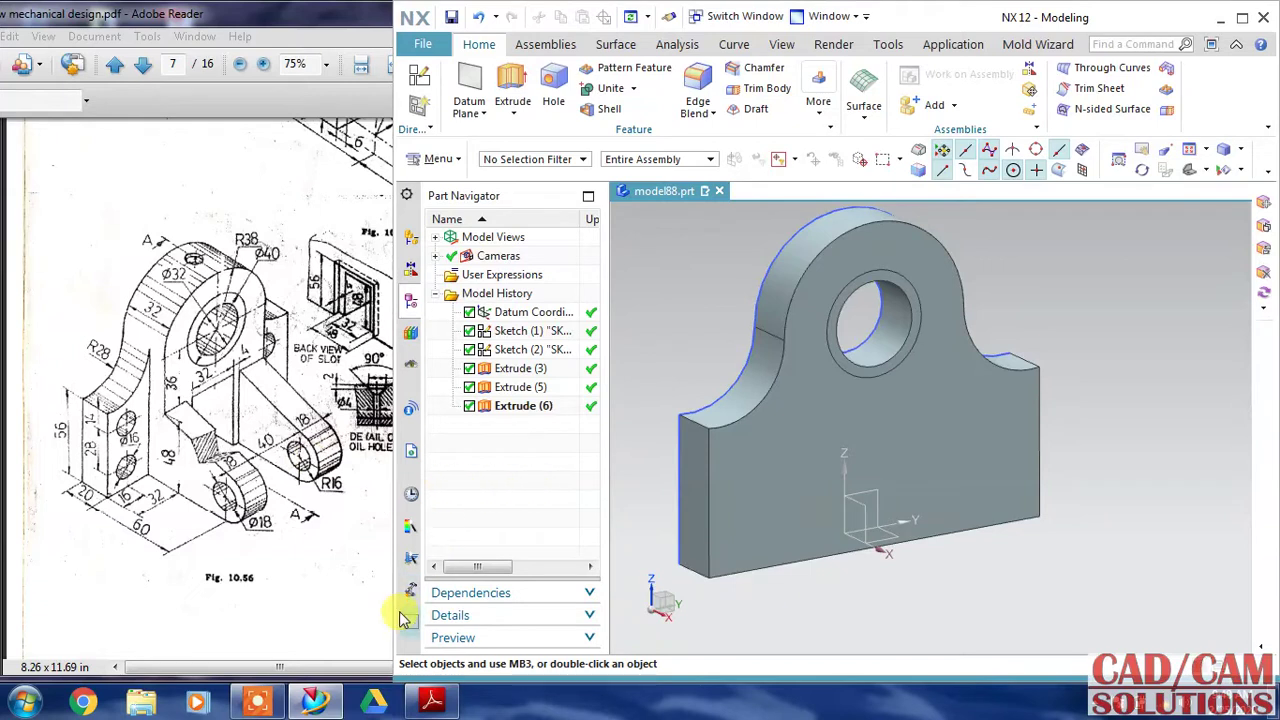
mouse_move(262, 702)
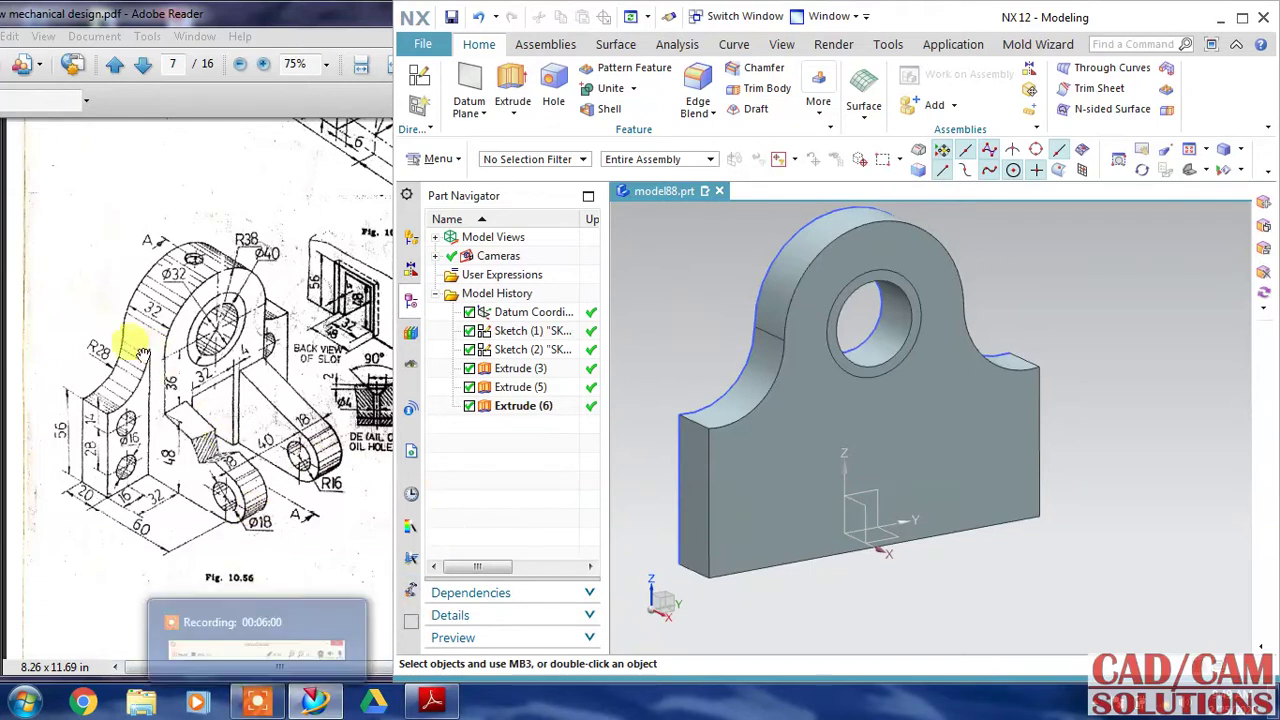
Change the Extrude (3) plate's end distance to 32 mm
double_click(515, 368)
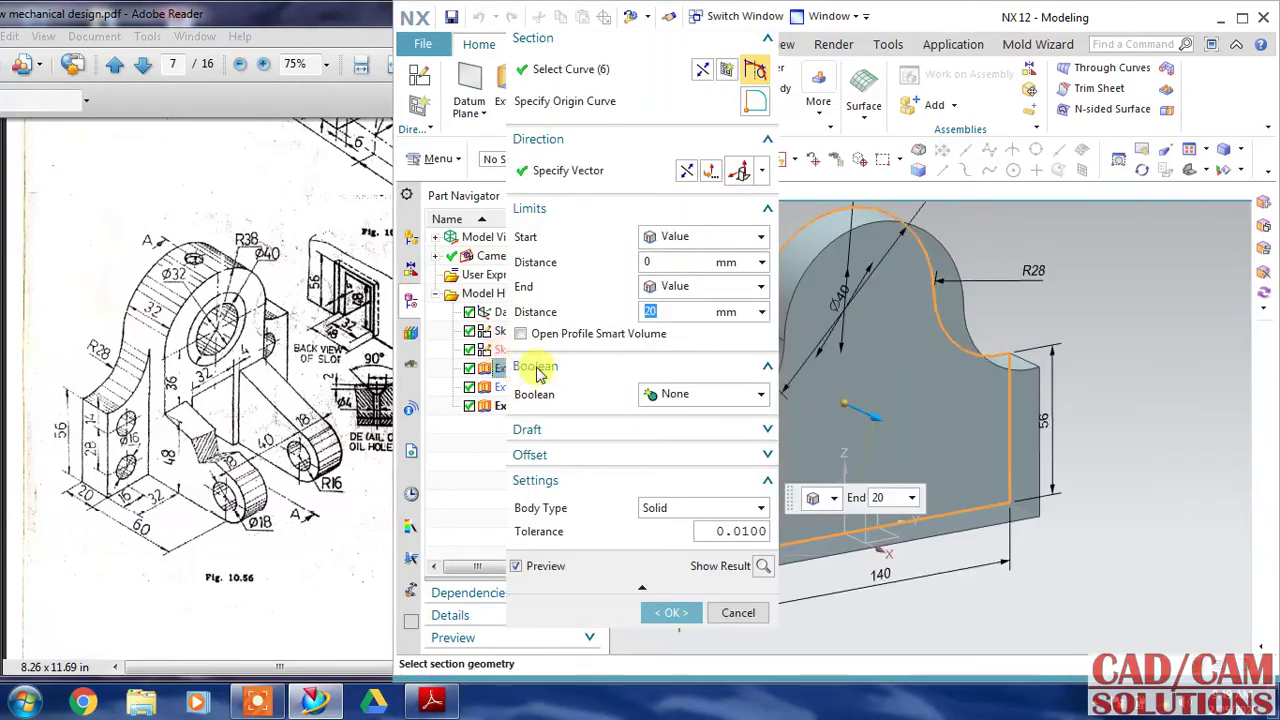
click(648, 311)
text(3)
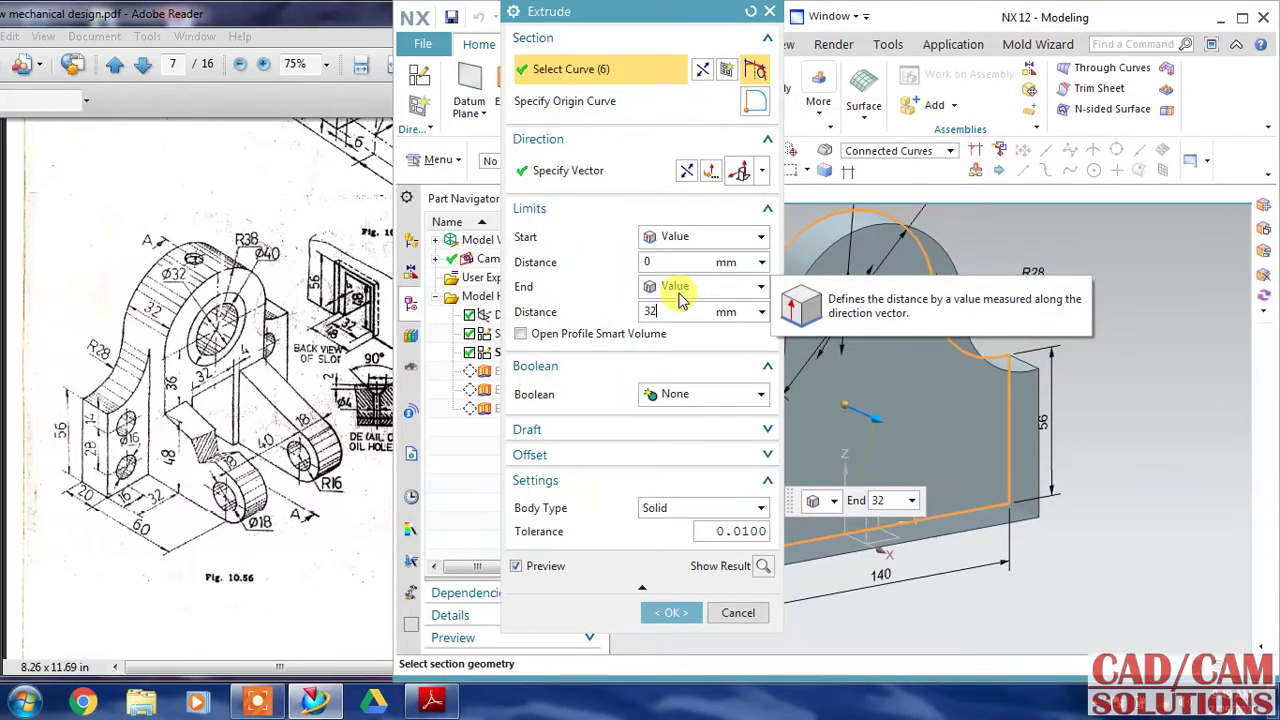
text(2)
key(Return)
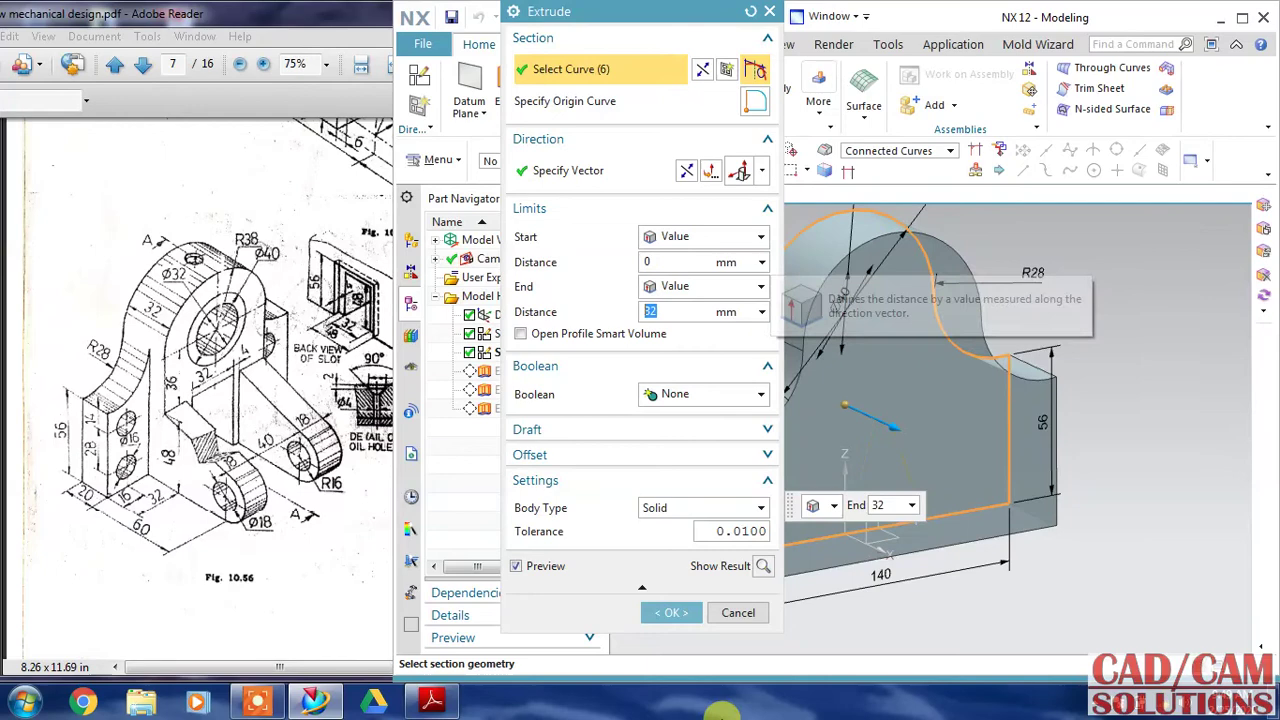
click(676, 613)
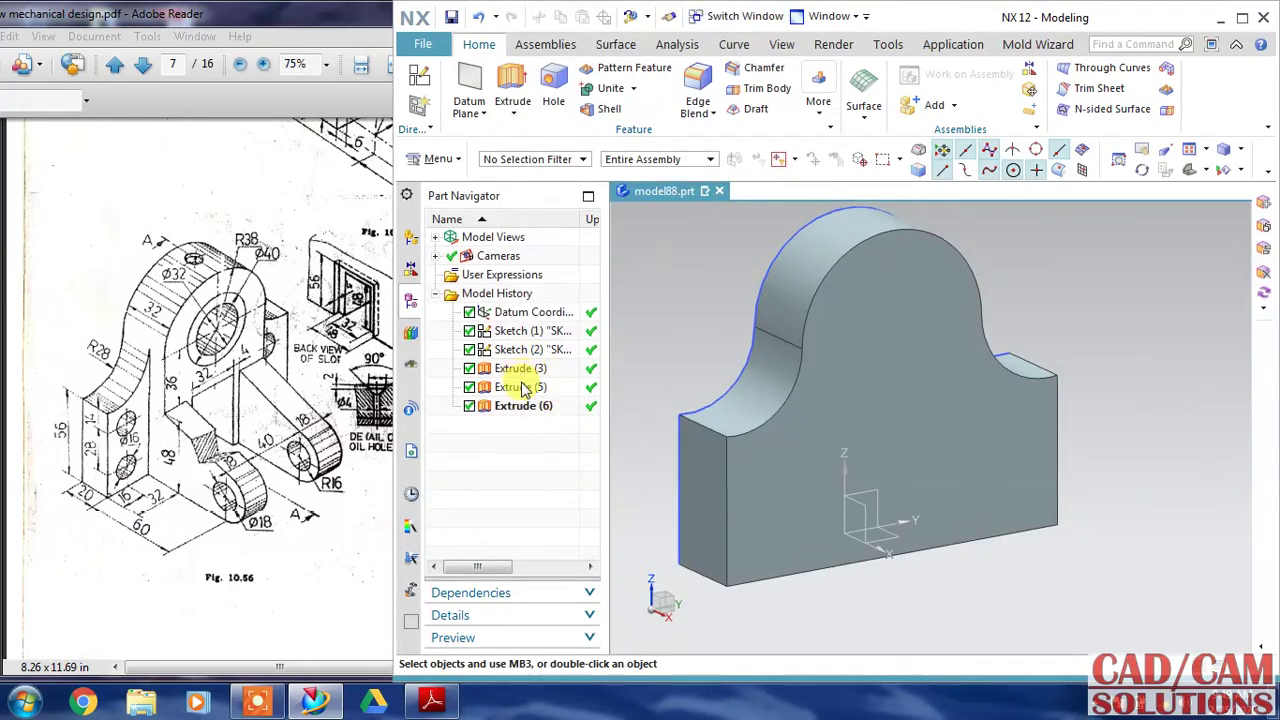
Set the end distance of Extrude (5) and Extrude (6) to 32 mm
double_click(520, 388)
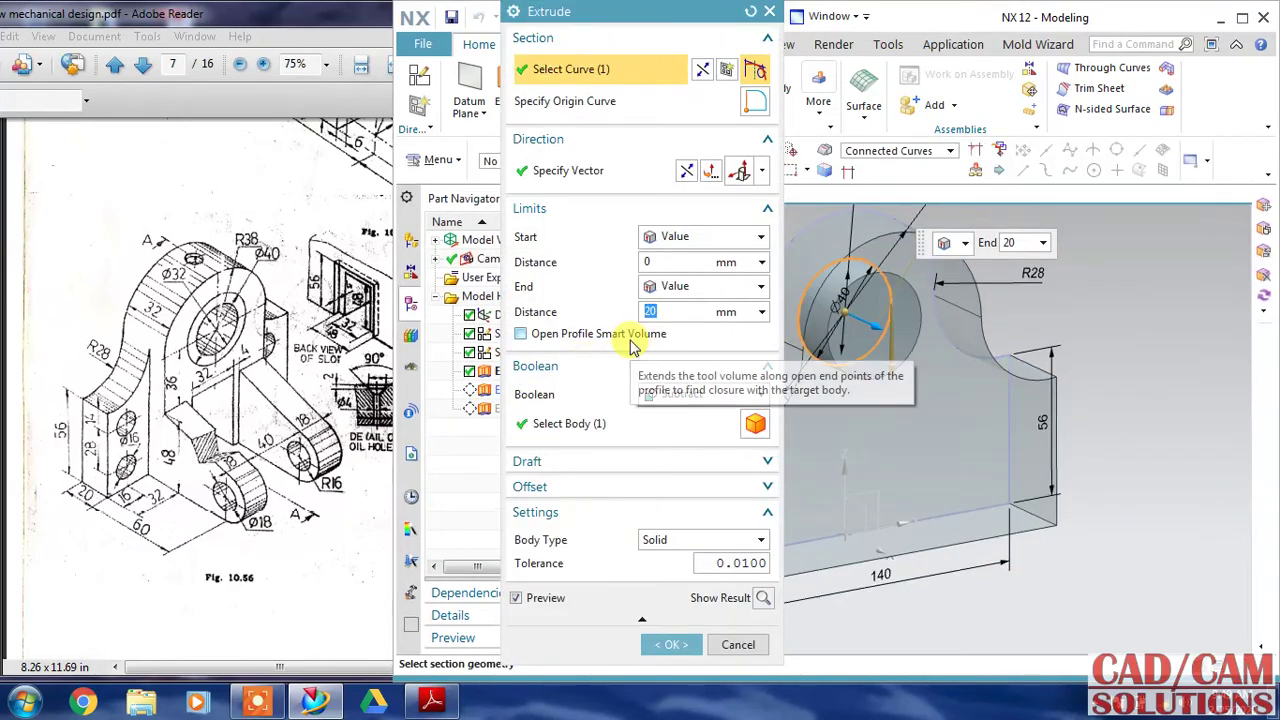
text(32)
key(Return)
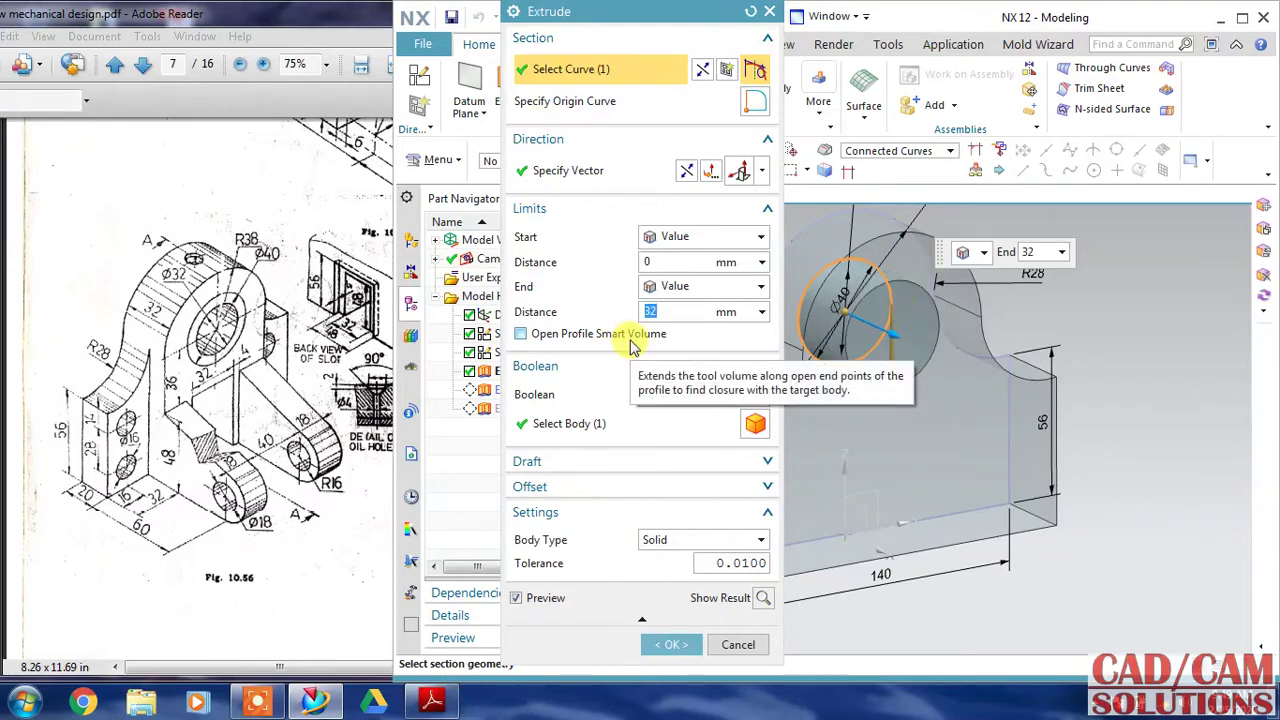
click(671, 644)
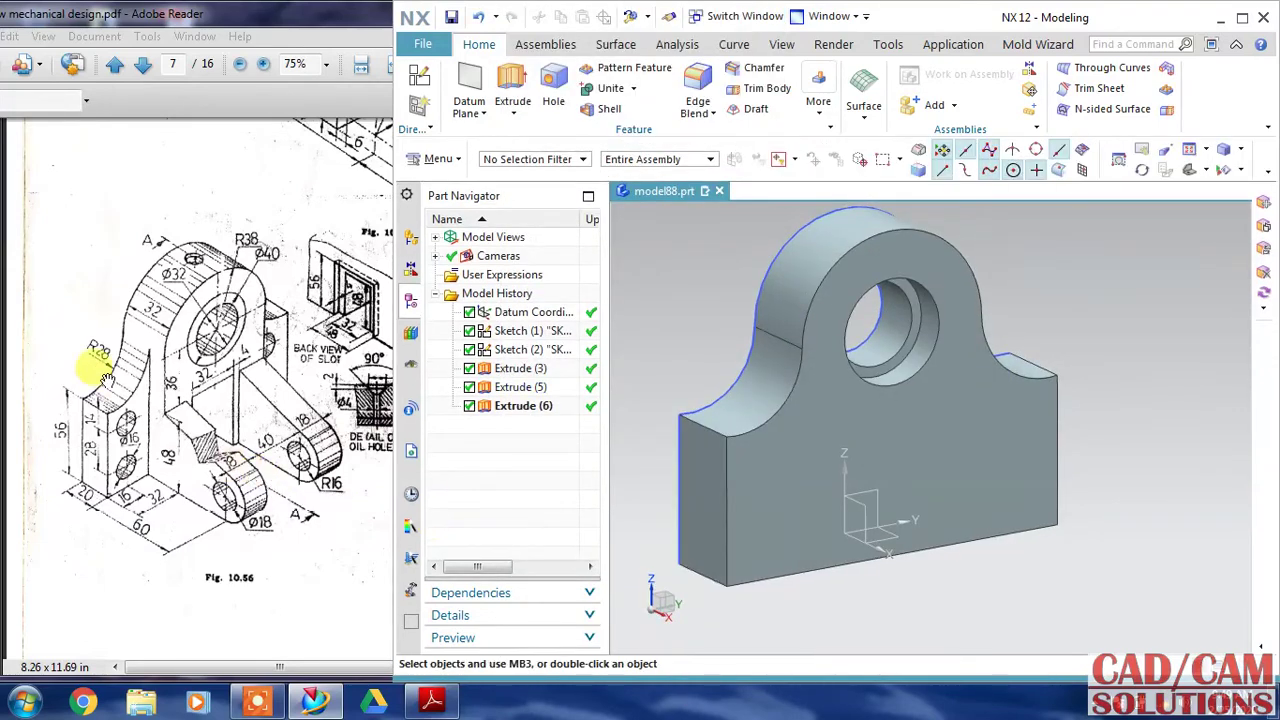
double_click(527, 408)
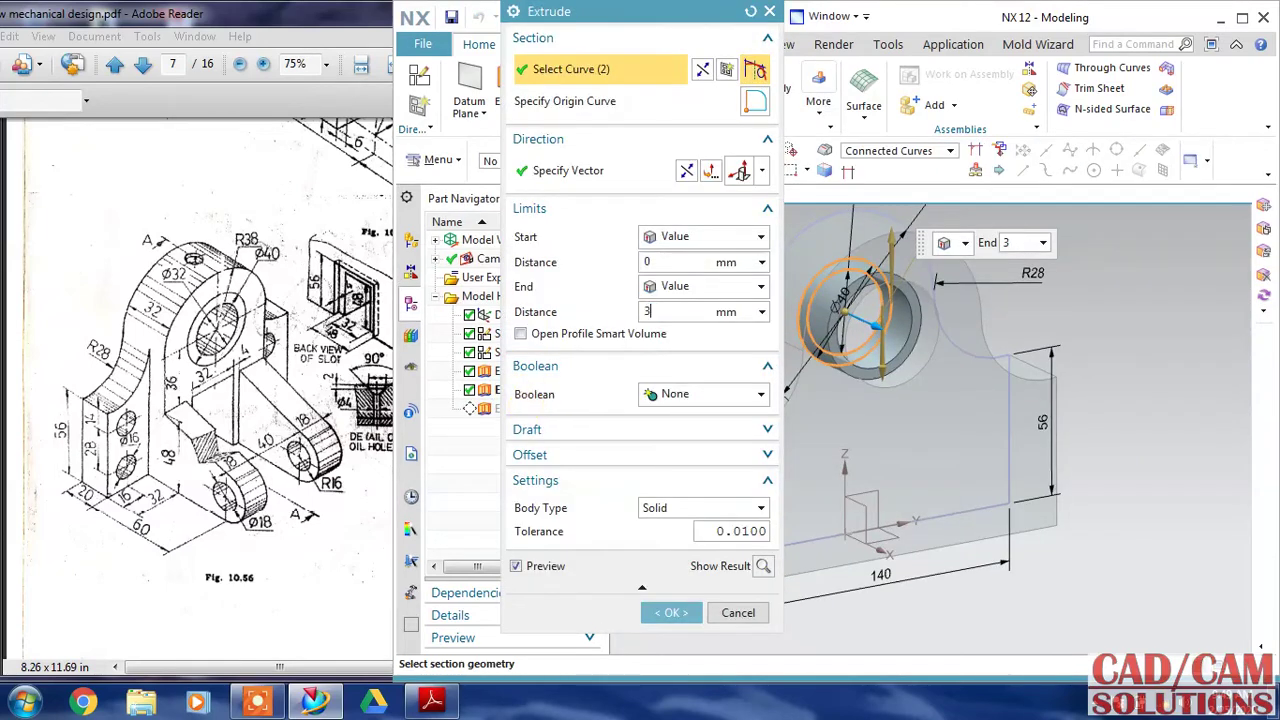
key(Return)
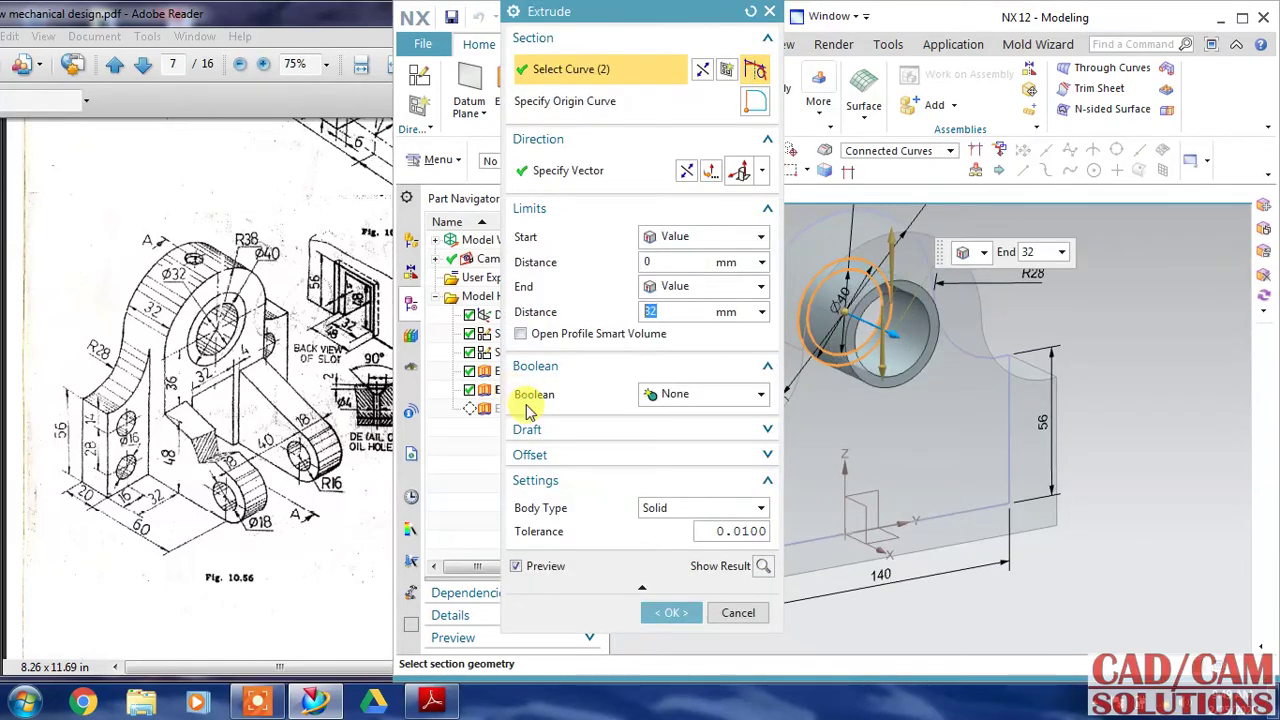
click(683, 615)
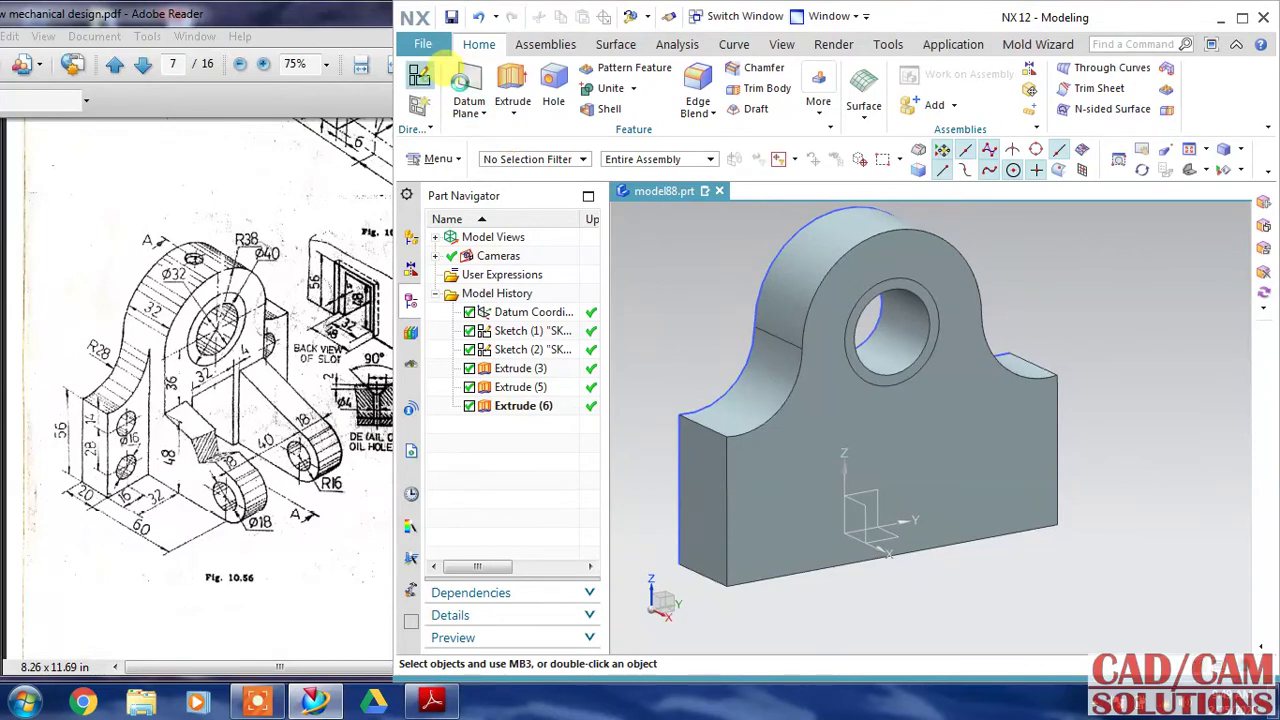
Start a sketch on the plate's front face and draw a vertical line from the left arc's end
click(420, 76)
click(908, 523)
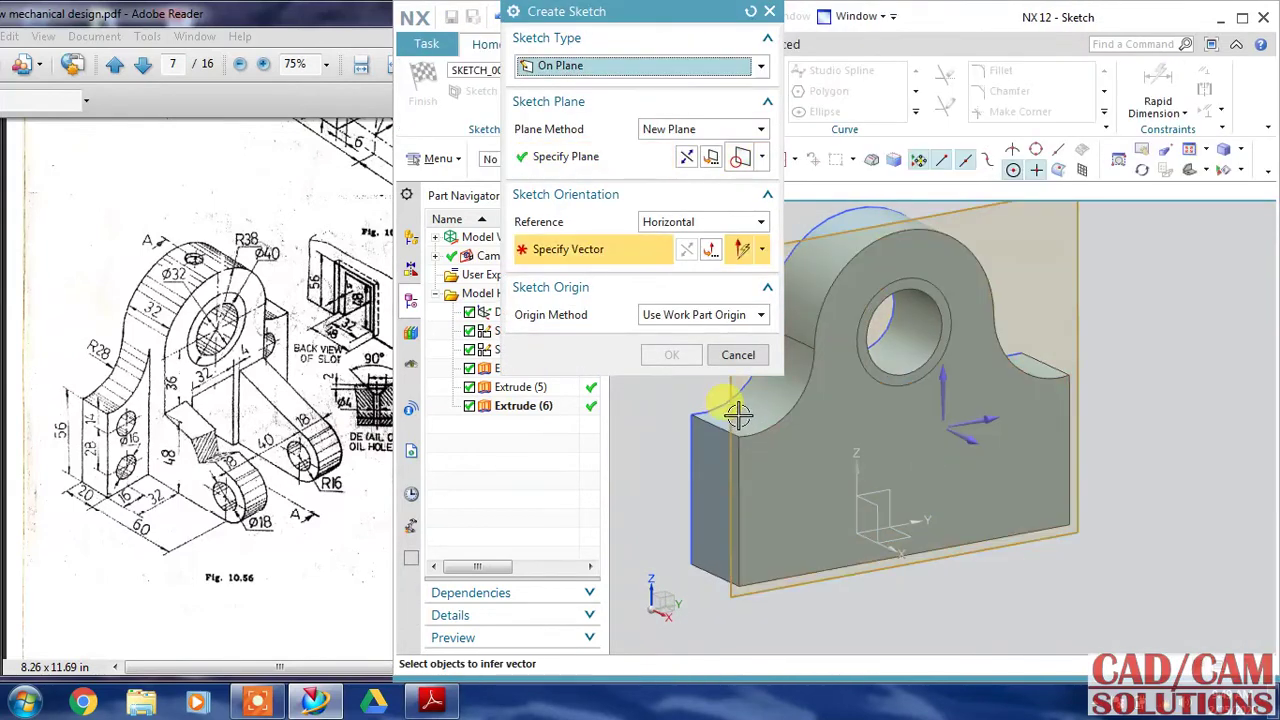
click(964, 419)
click(670, 357)
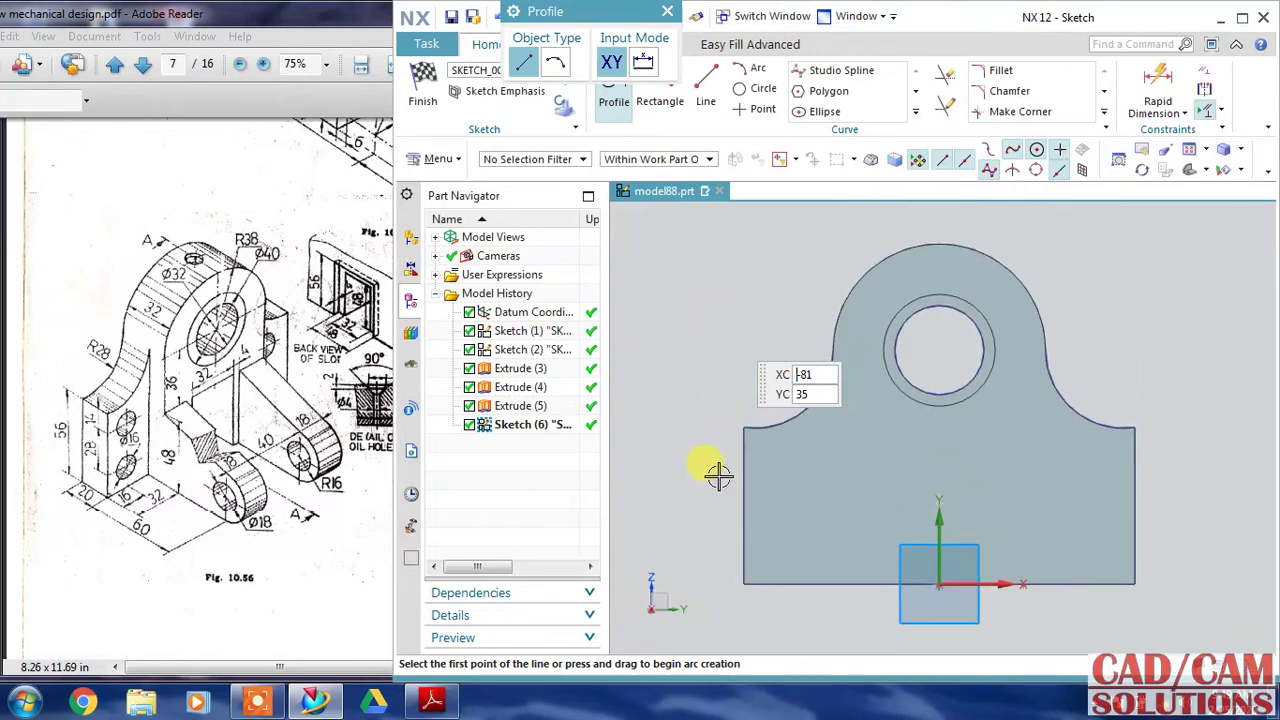
click(830, 347)
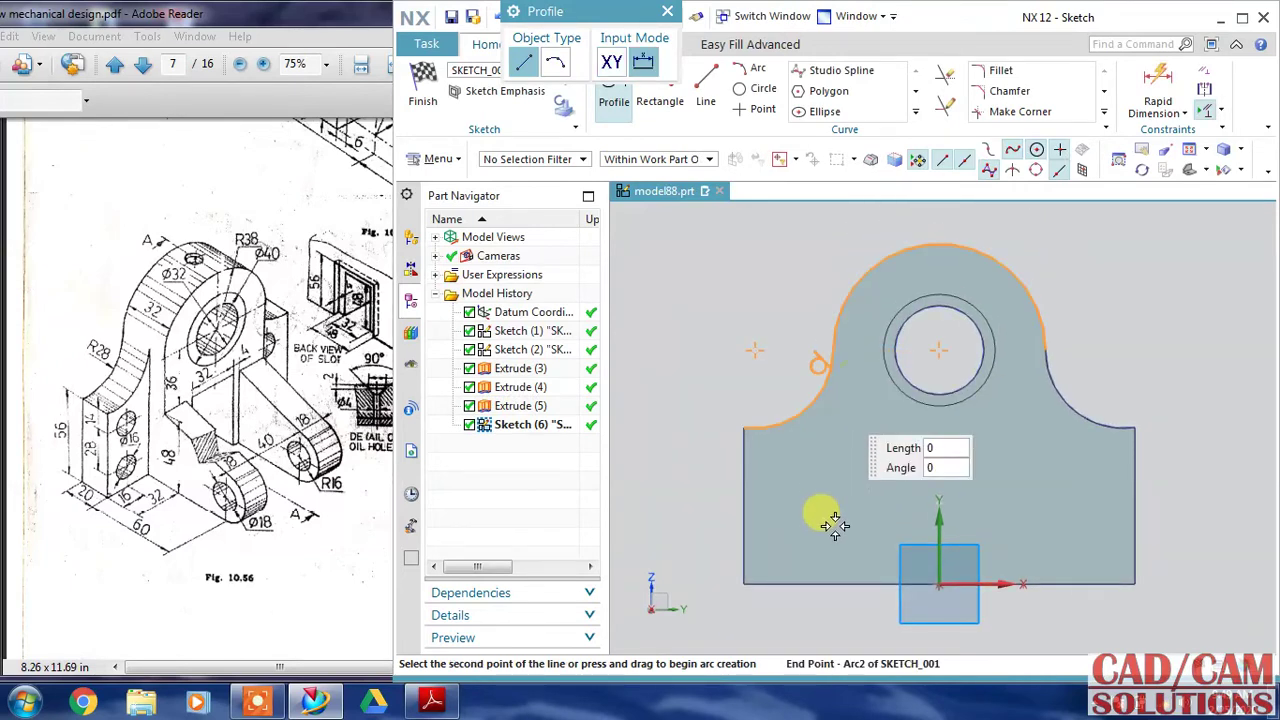
click(832, 583)
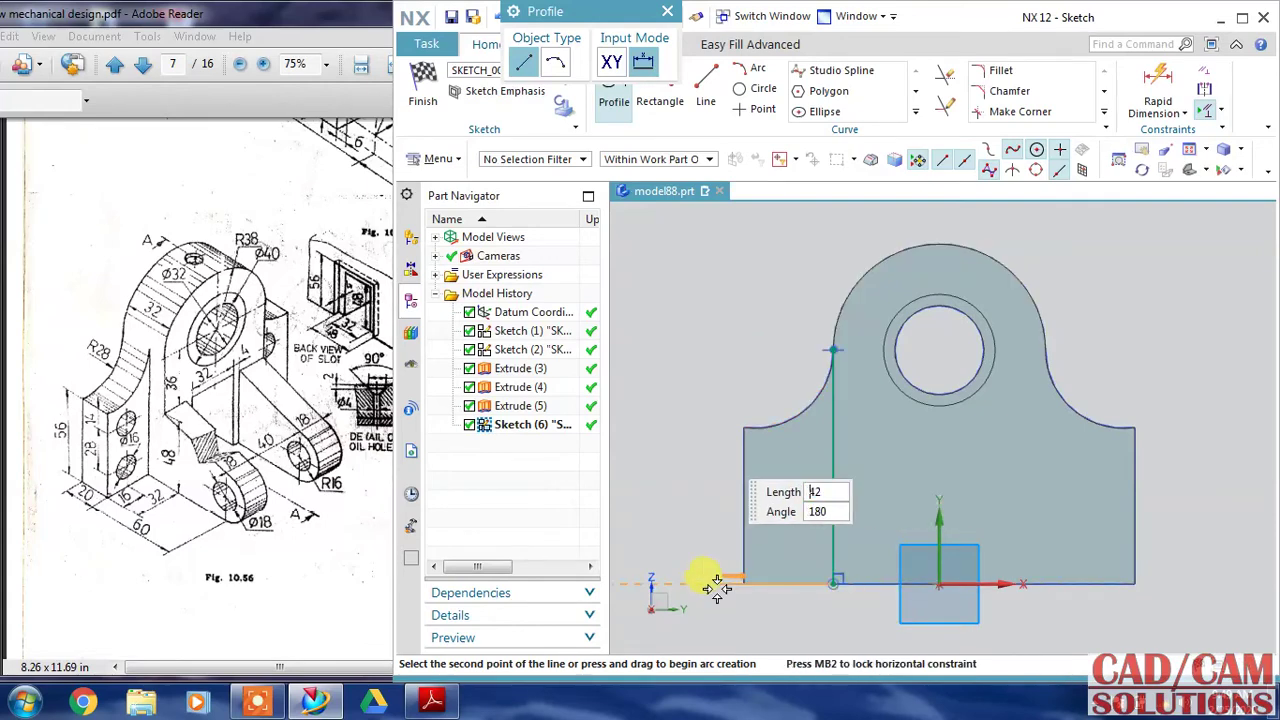
Project the left arc, left vertical edge and bottom edge into the sketch
click(912, 111)
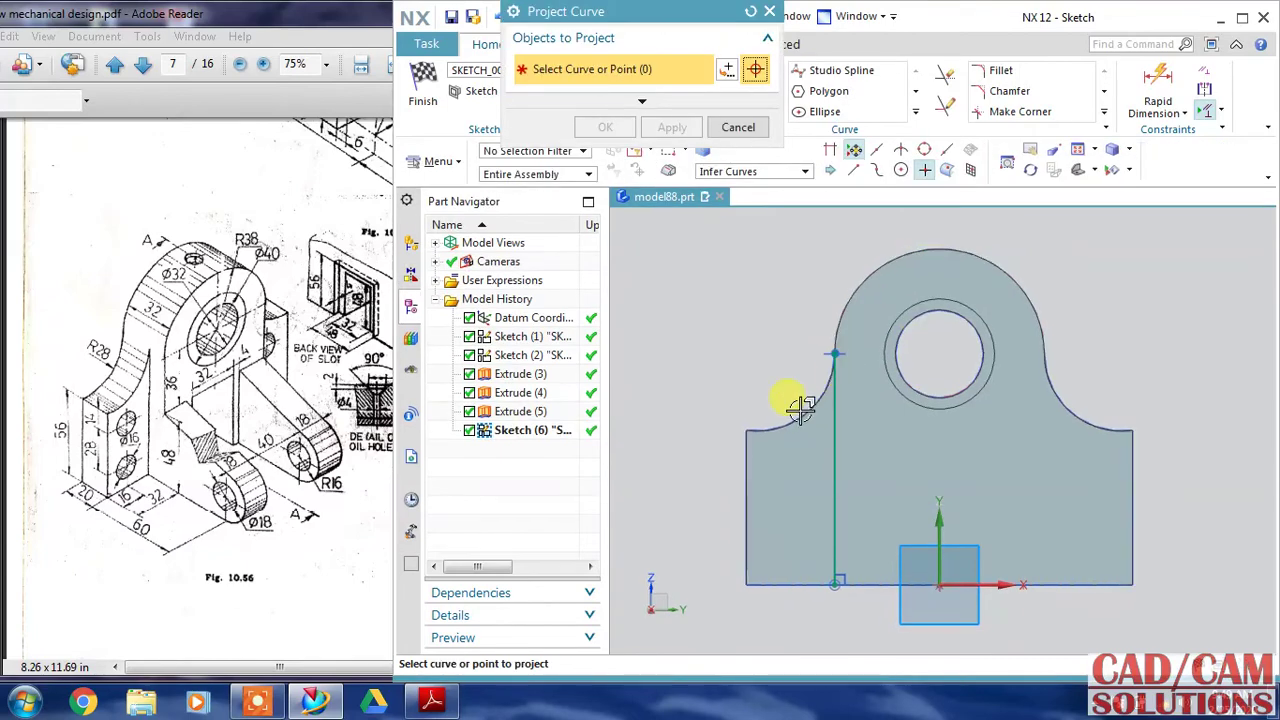
click(790, 171)
click(757, 198)
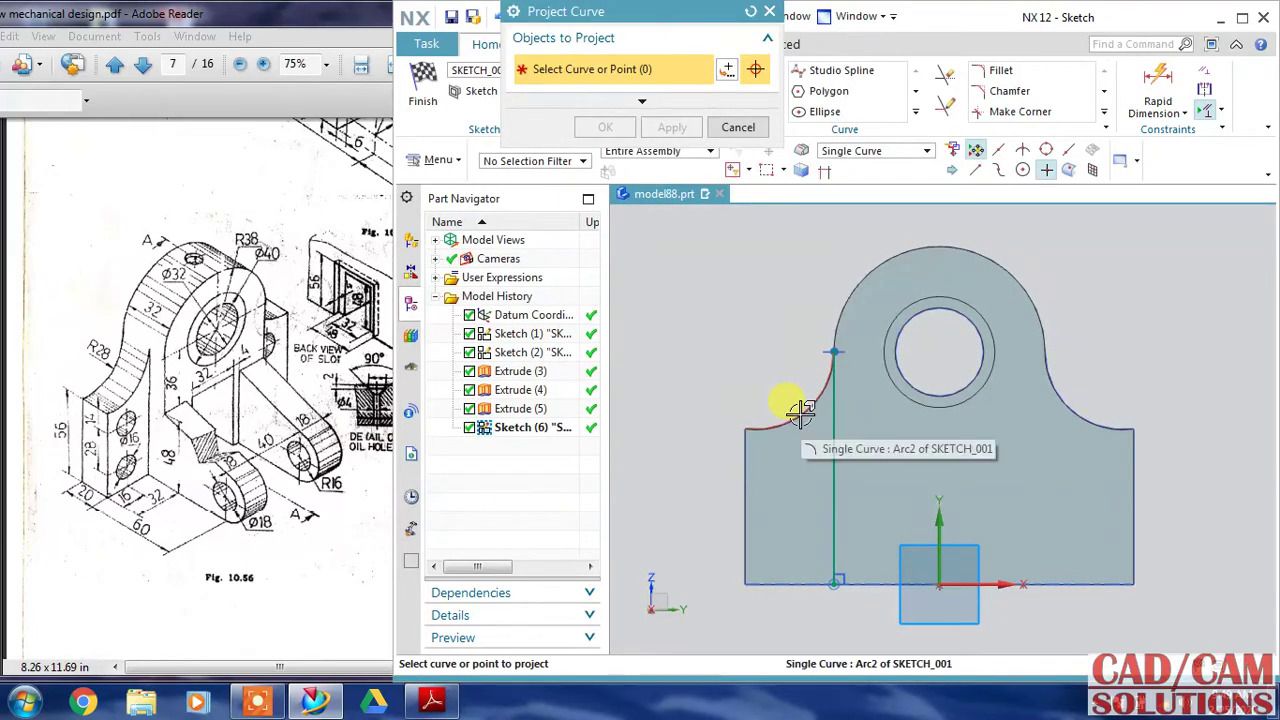
click(778, 402)
click(744, 455)
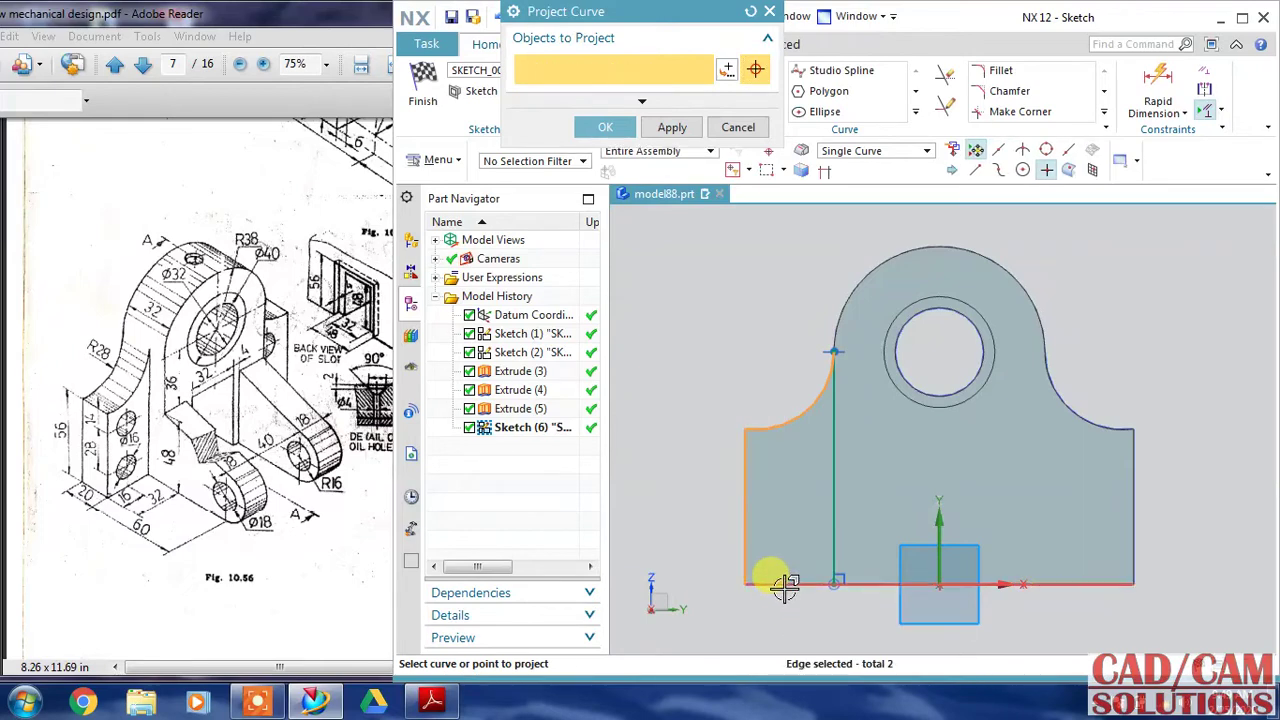
click(771, 580)
click(605, 127)
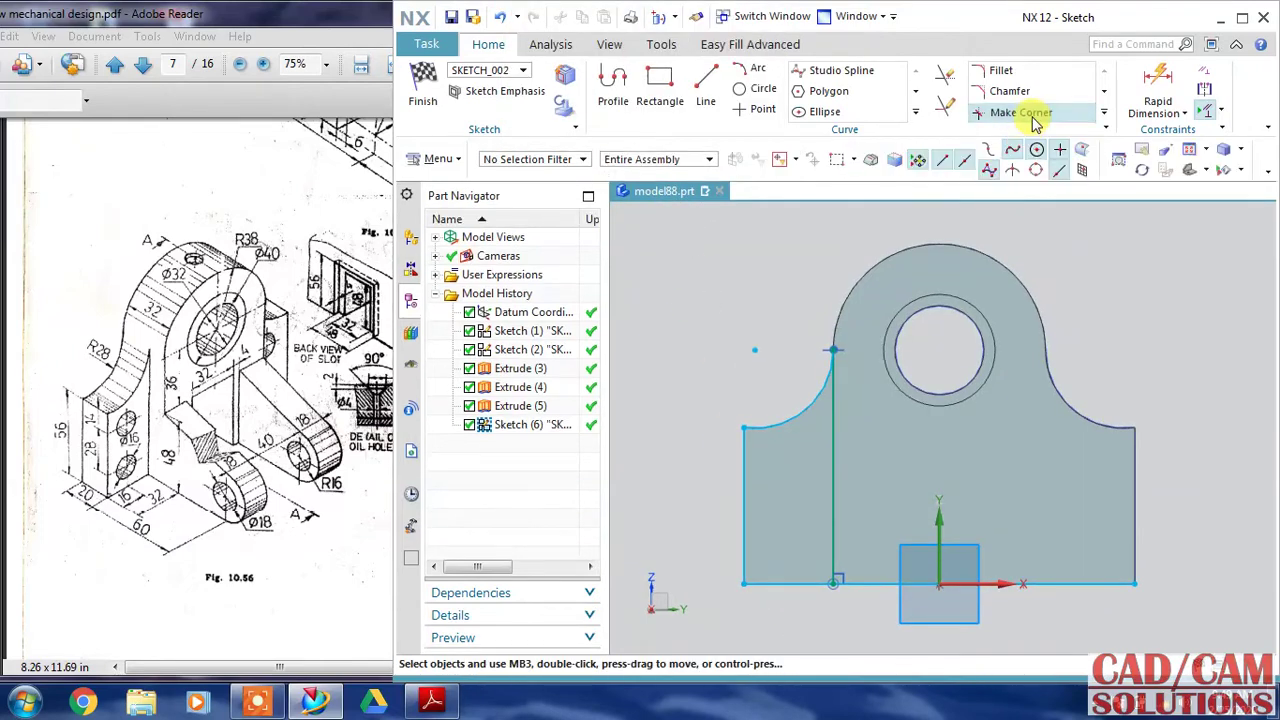
Corner the vertical line with the bottom edge and finish the sketch
click(1020, 112)
click(831, 533)
click(803, 582)
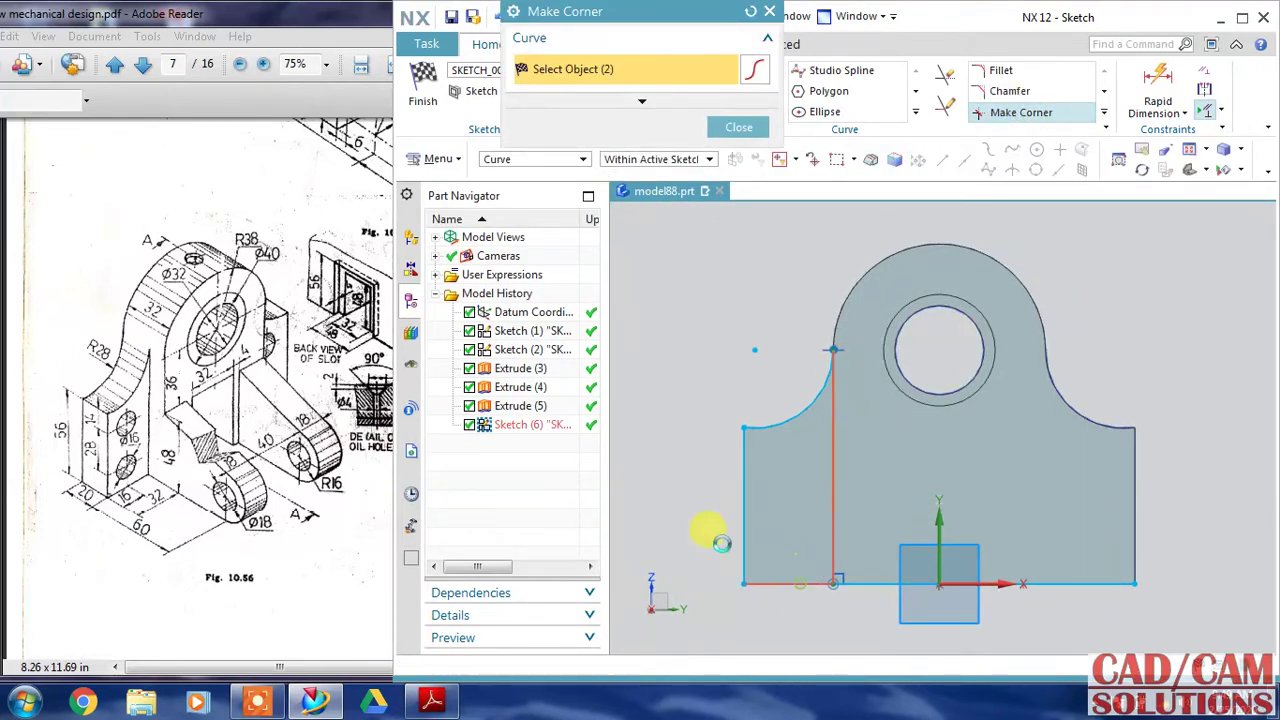
click(440, 99)
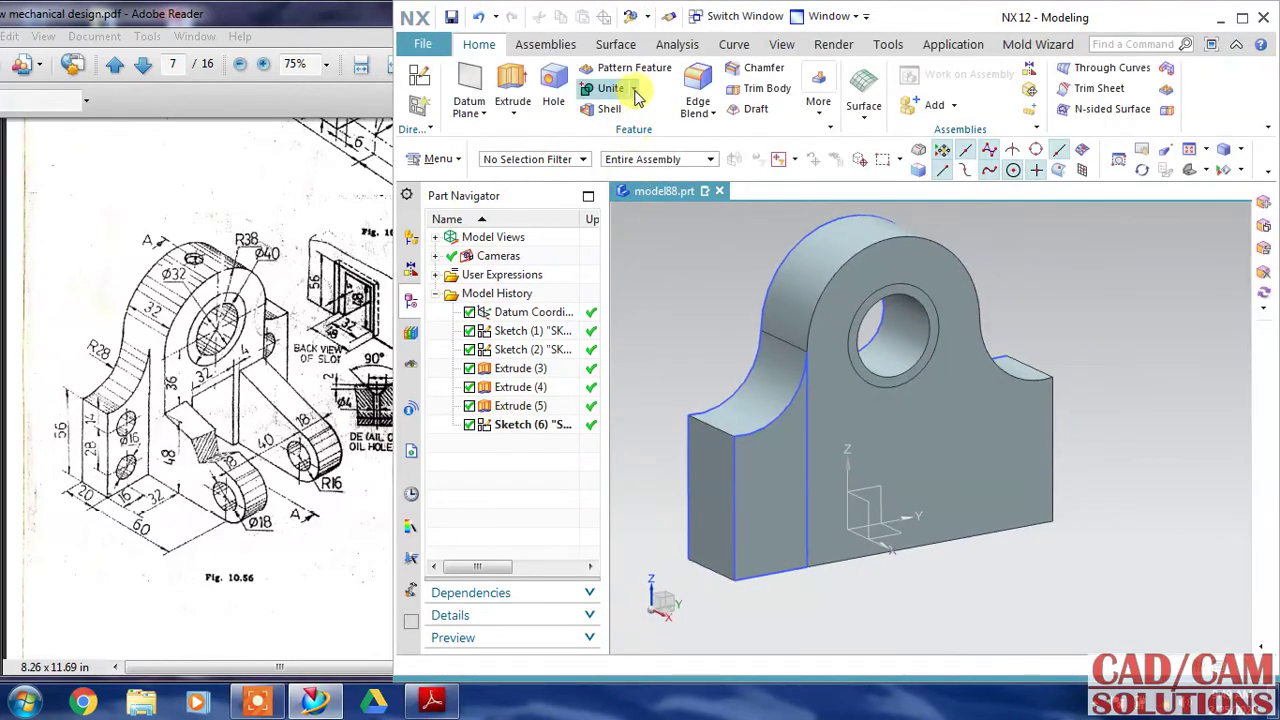
Extrude Sketch (6) reversed 12 mm into the body with Subtract, recessing the lower-left region
click(512, 84)
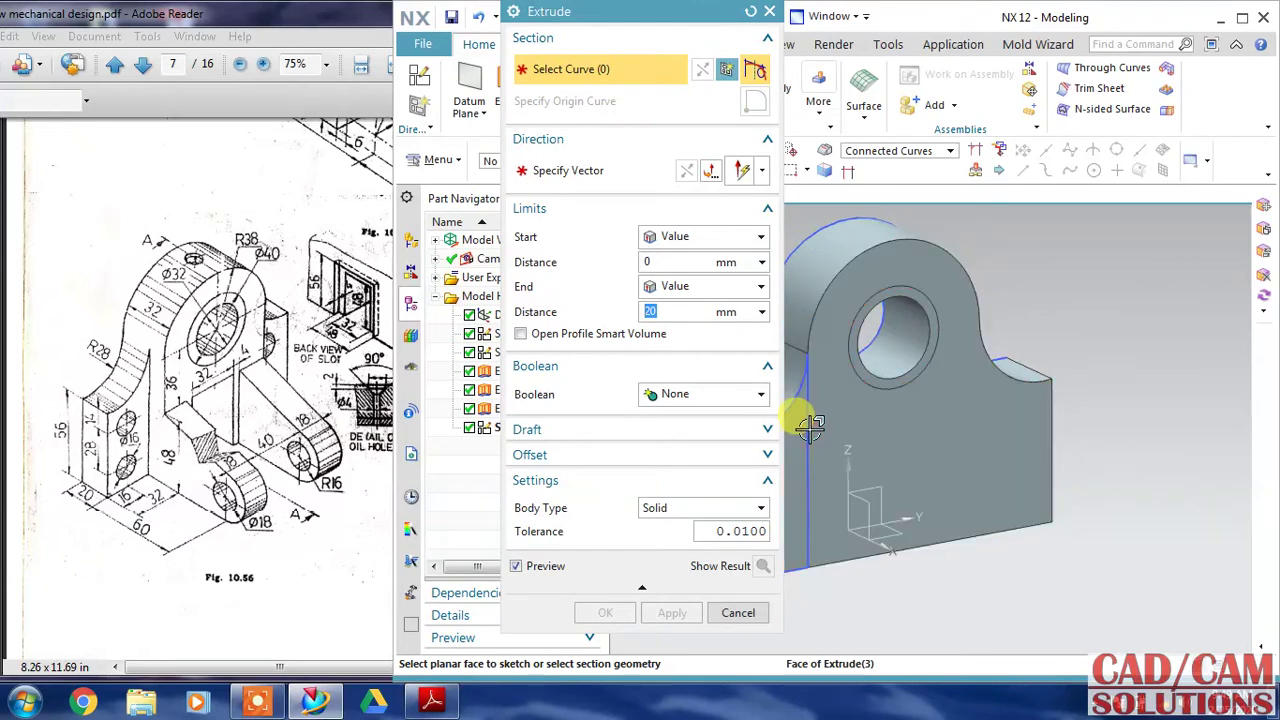
click(810, 430)
middle_drag(1128, 366, 994, 357)
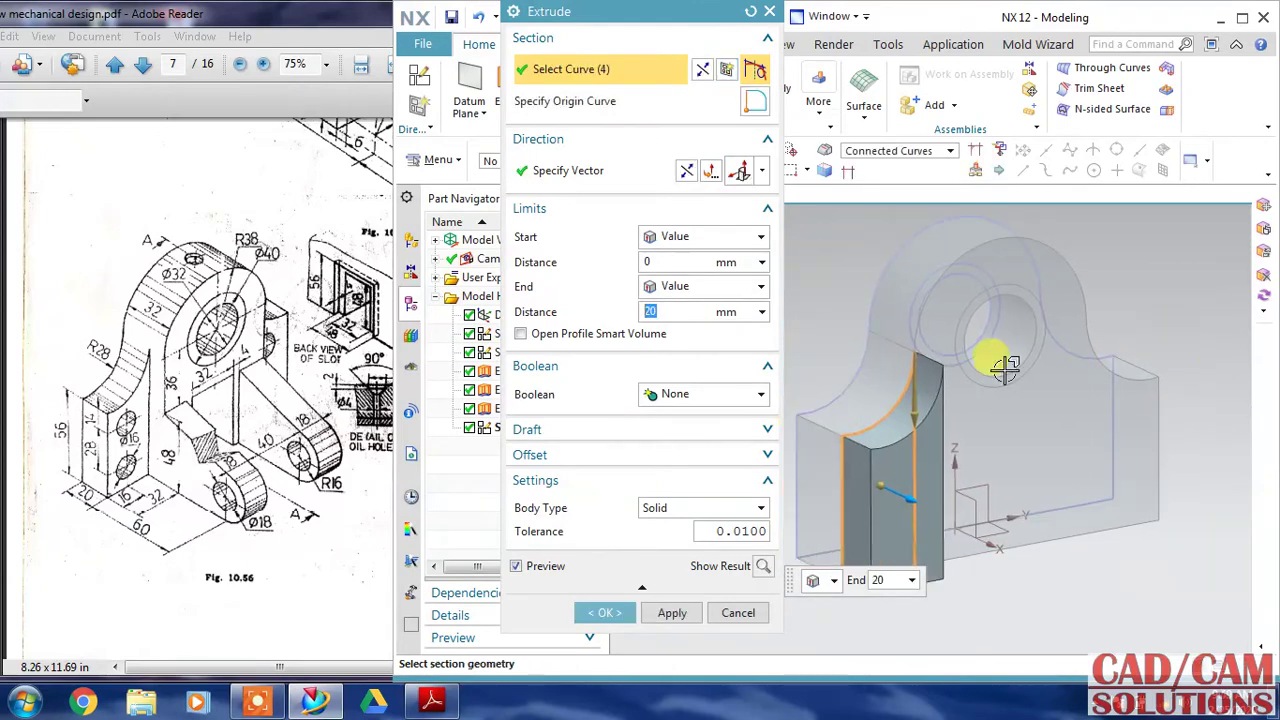
click(711, 171)
click(703, 394)
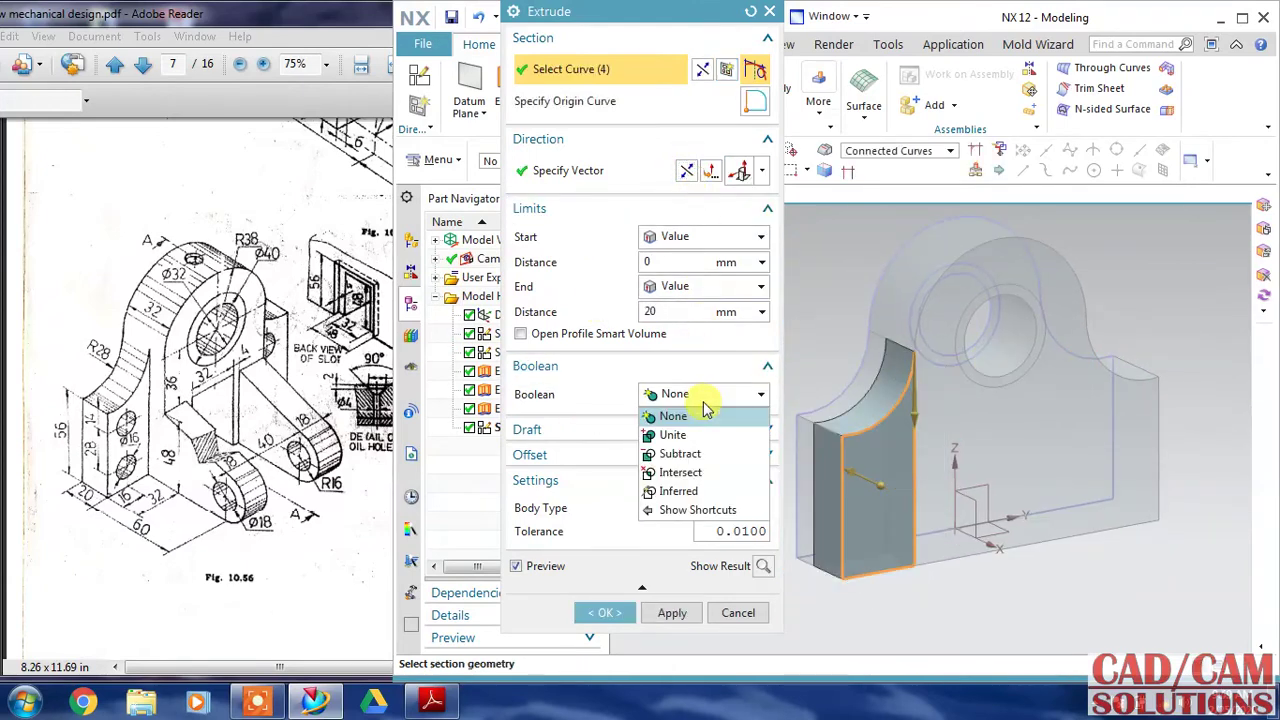
click(680, 454)
double_click(652, 311)
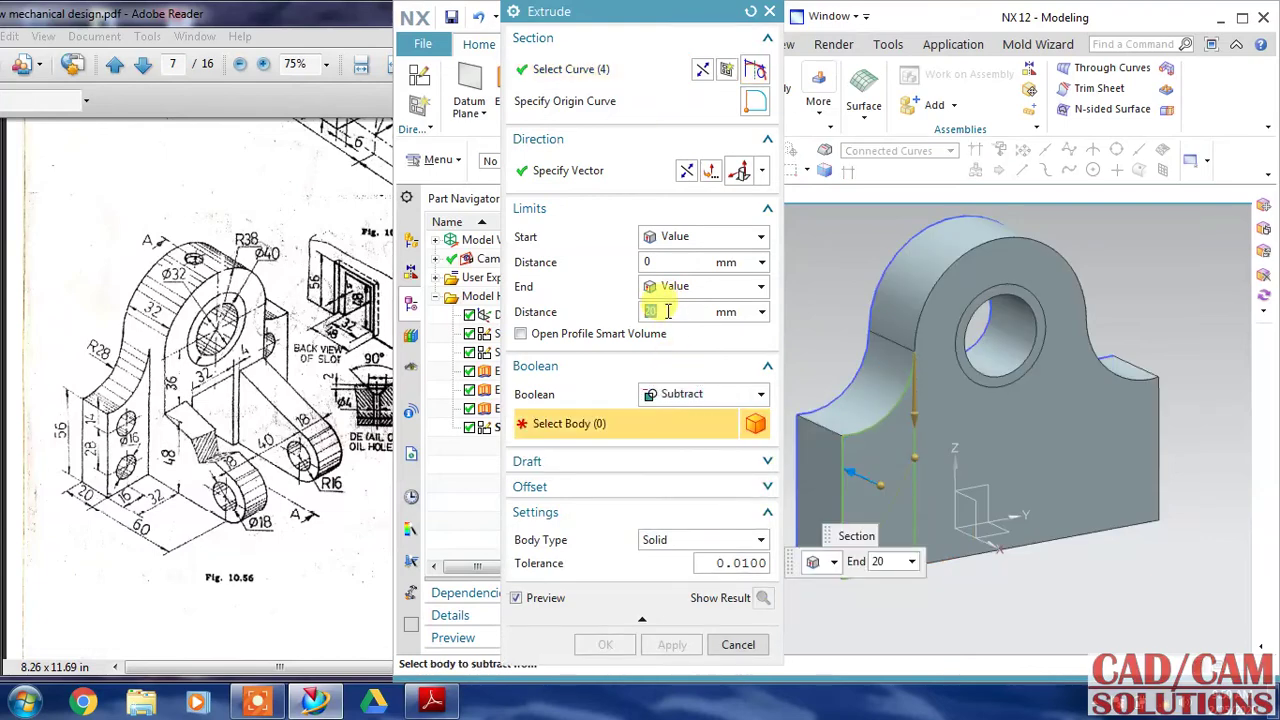
click(852, 428)
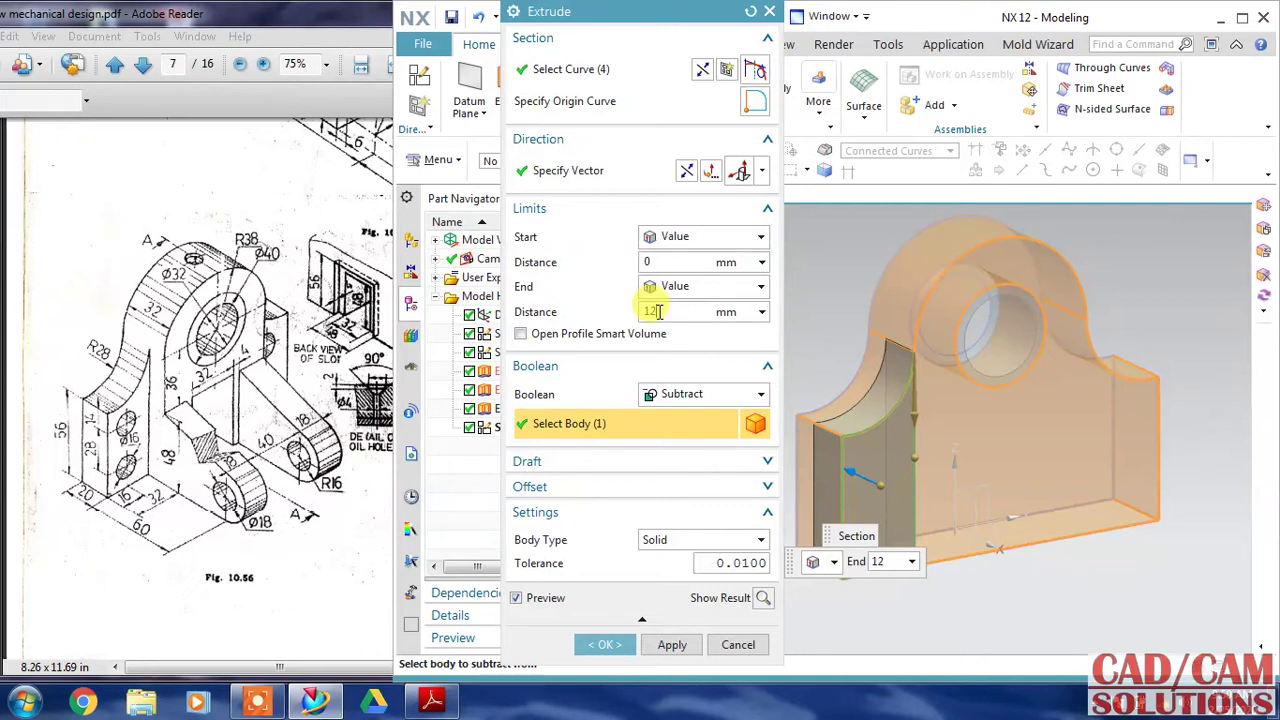
click(672, 262)
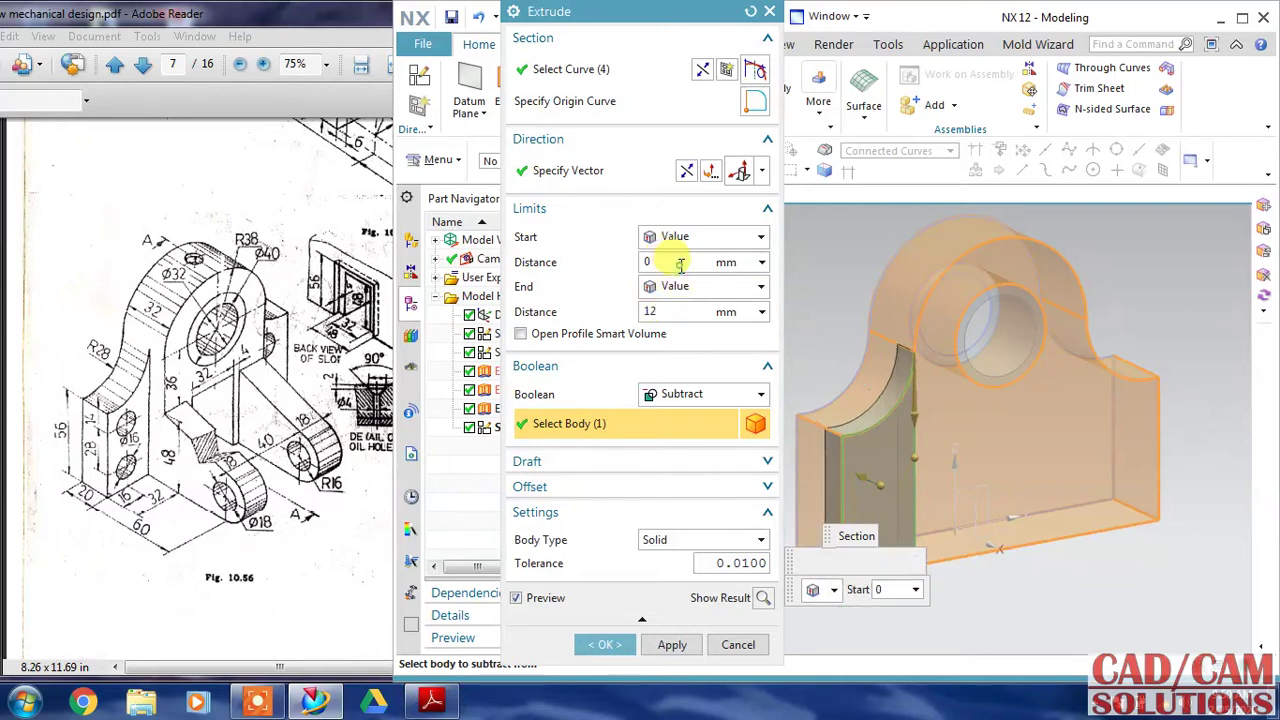
click(672, 648)
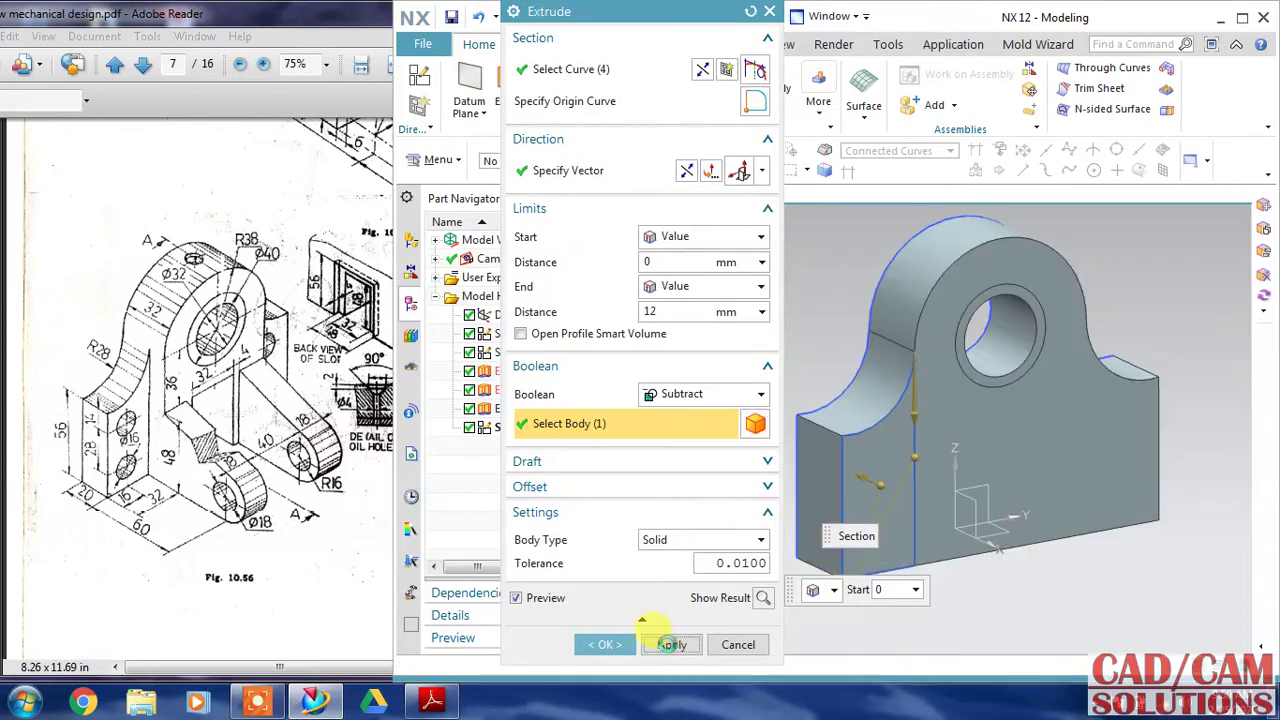
click(738, 644)
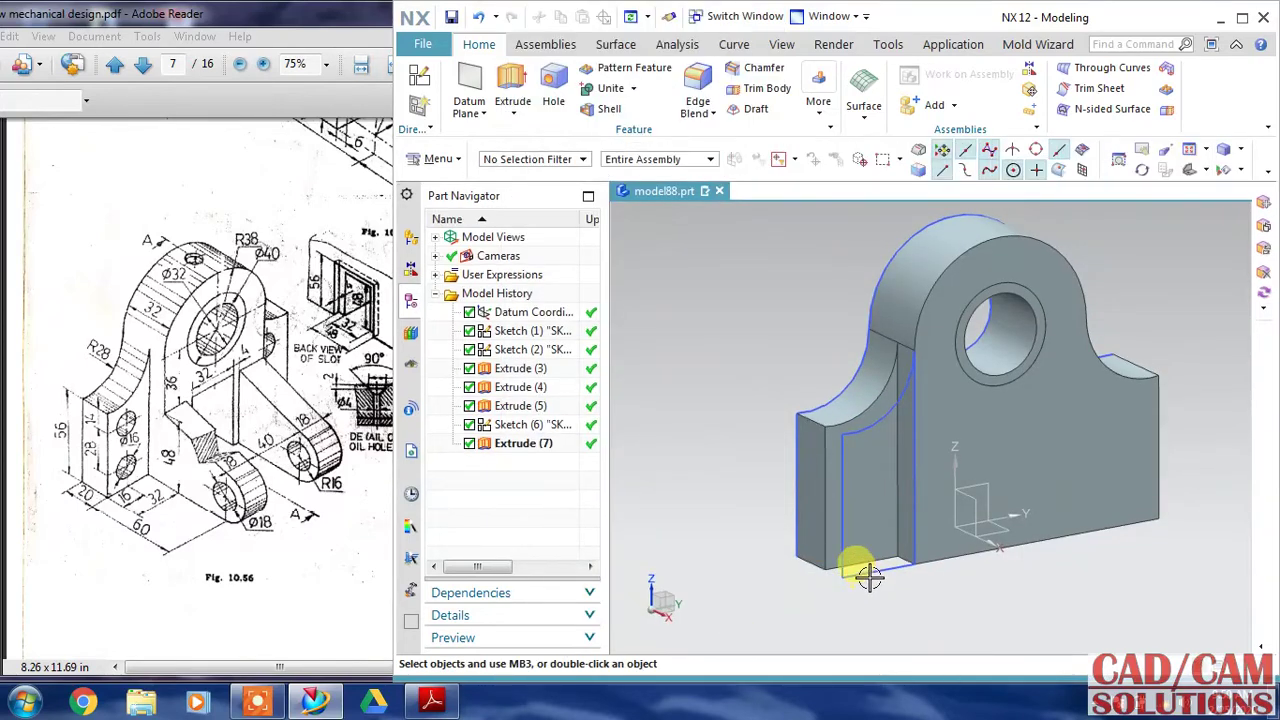
click(512, 446)
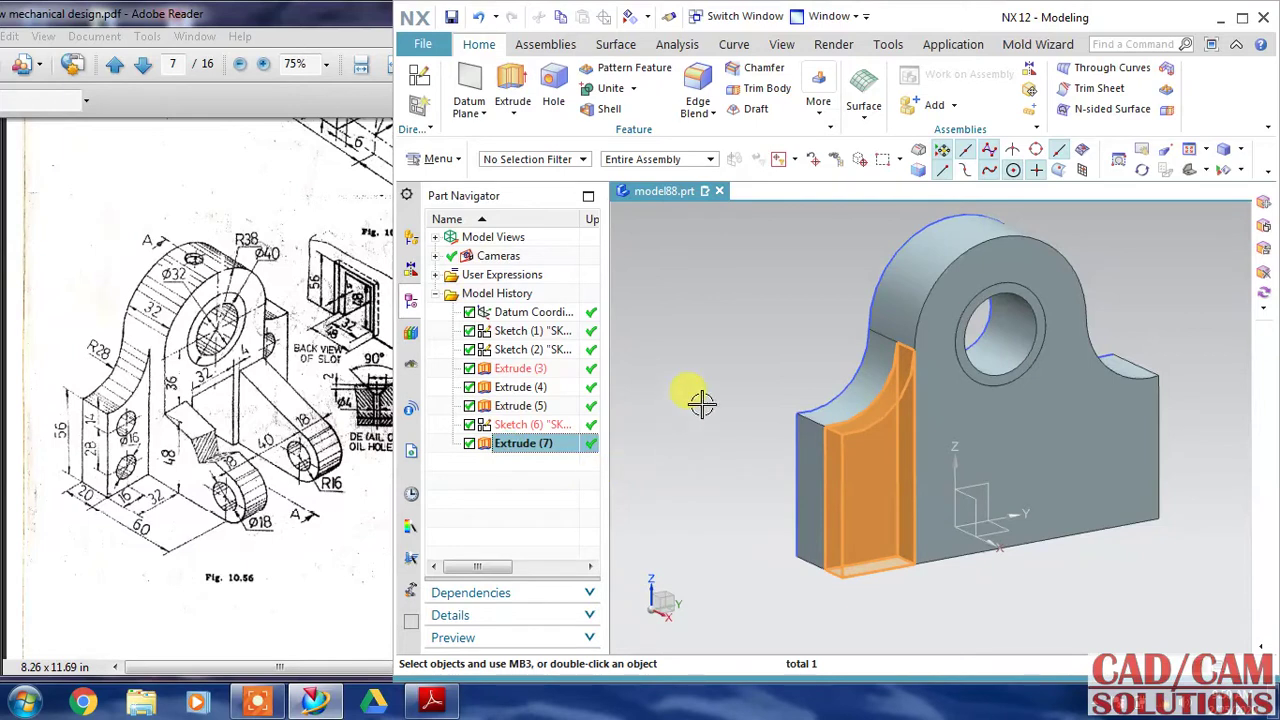
key(Escape)
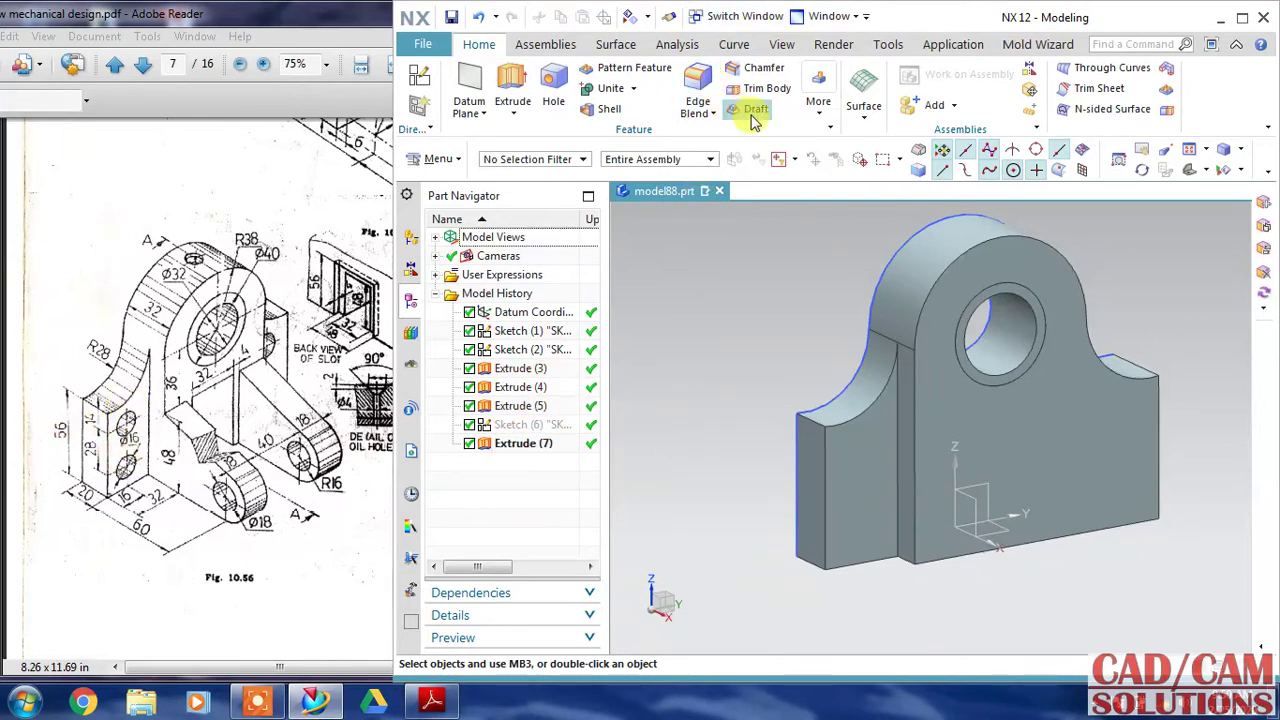
Place a hole point on the stepped lug face and set its 14 mm position dimension
click(553, 88)
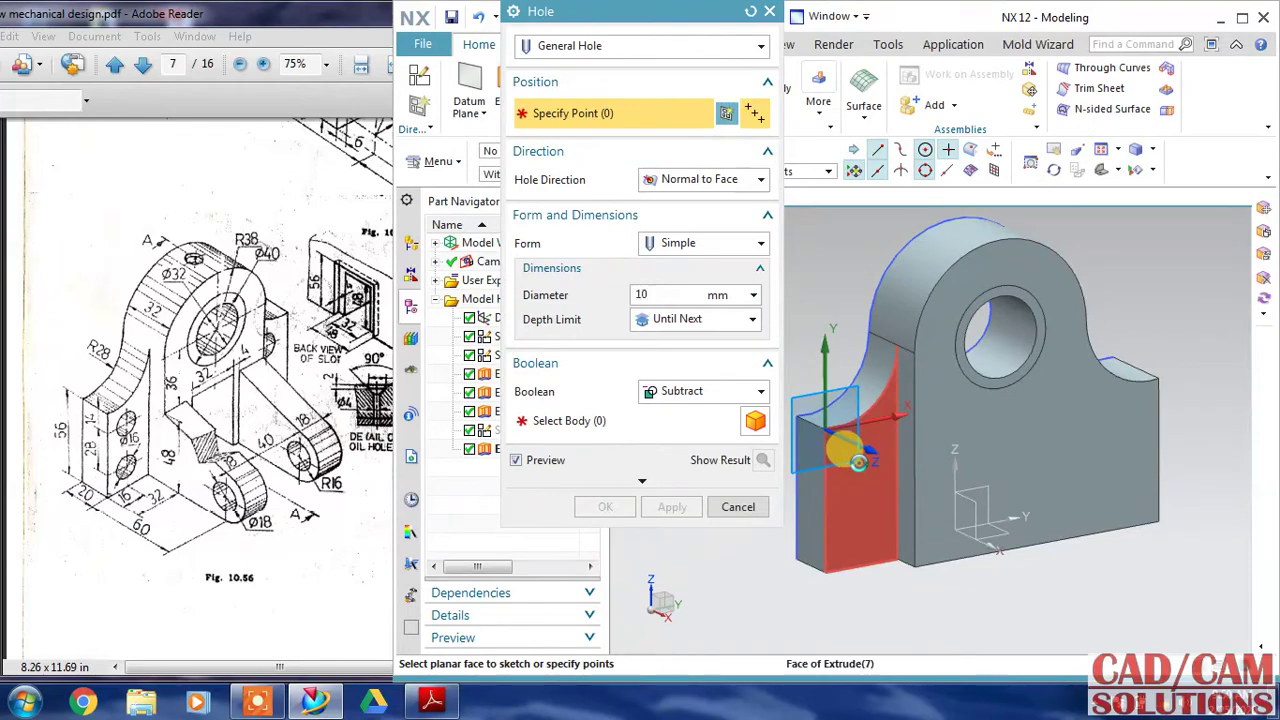
click(858, 460)
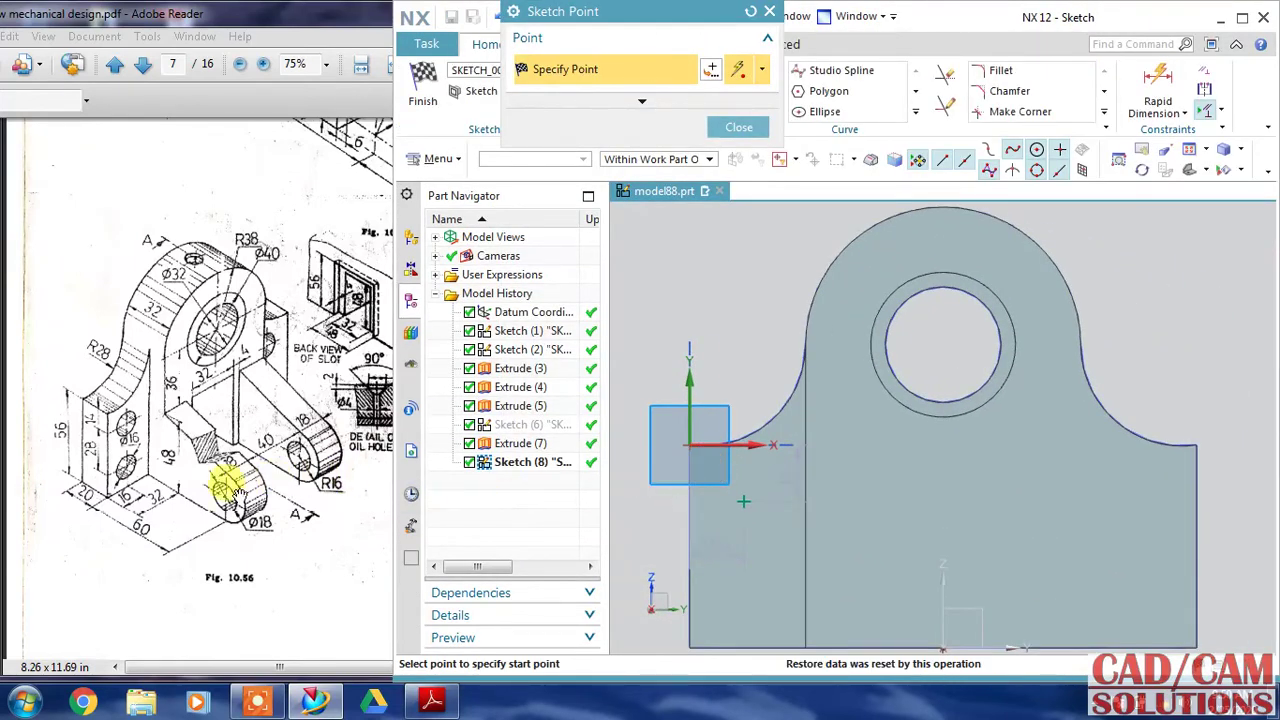
middle_click(686, 271)
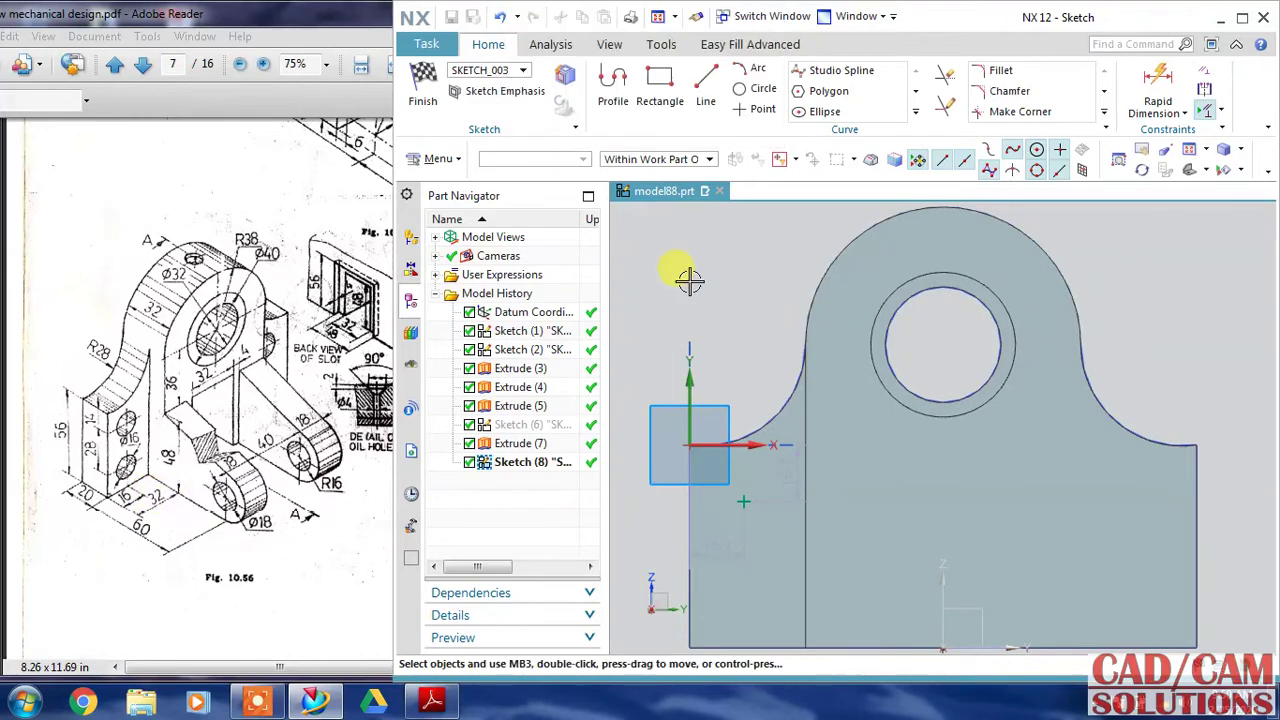
double_click(796, 474)
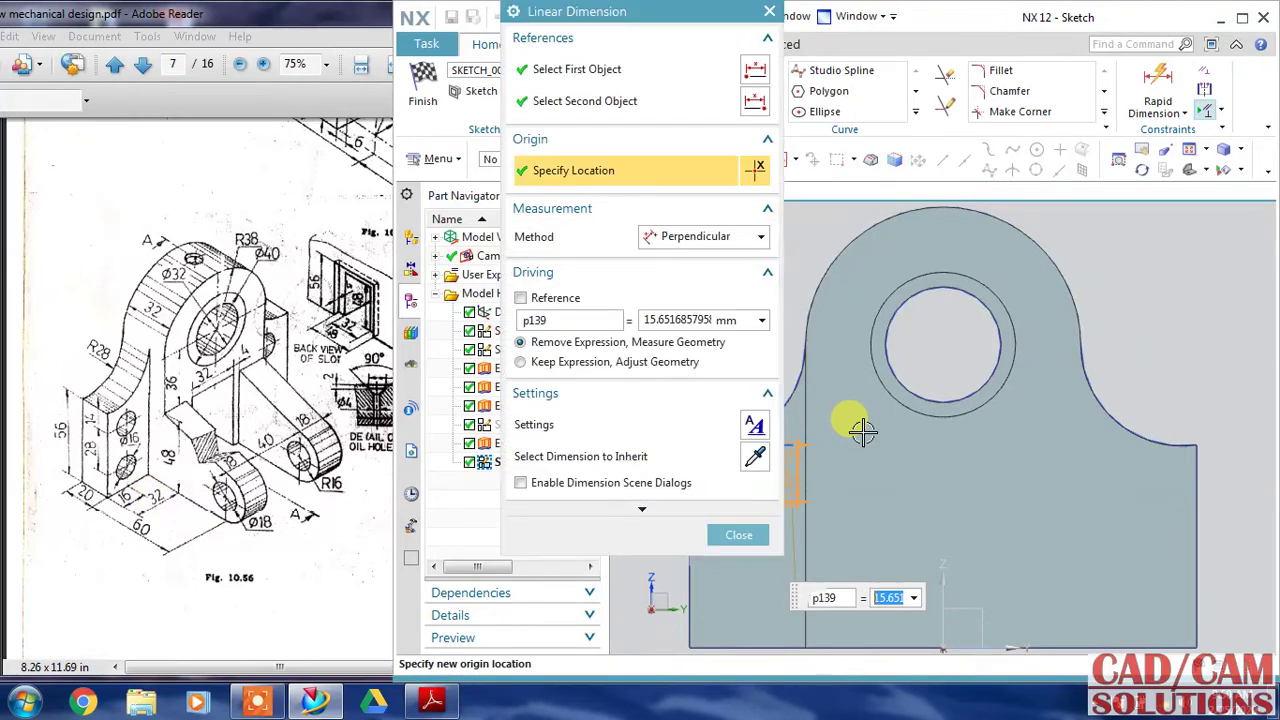
text(14)
click(852, 420)
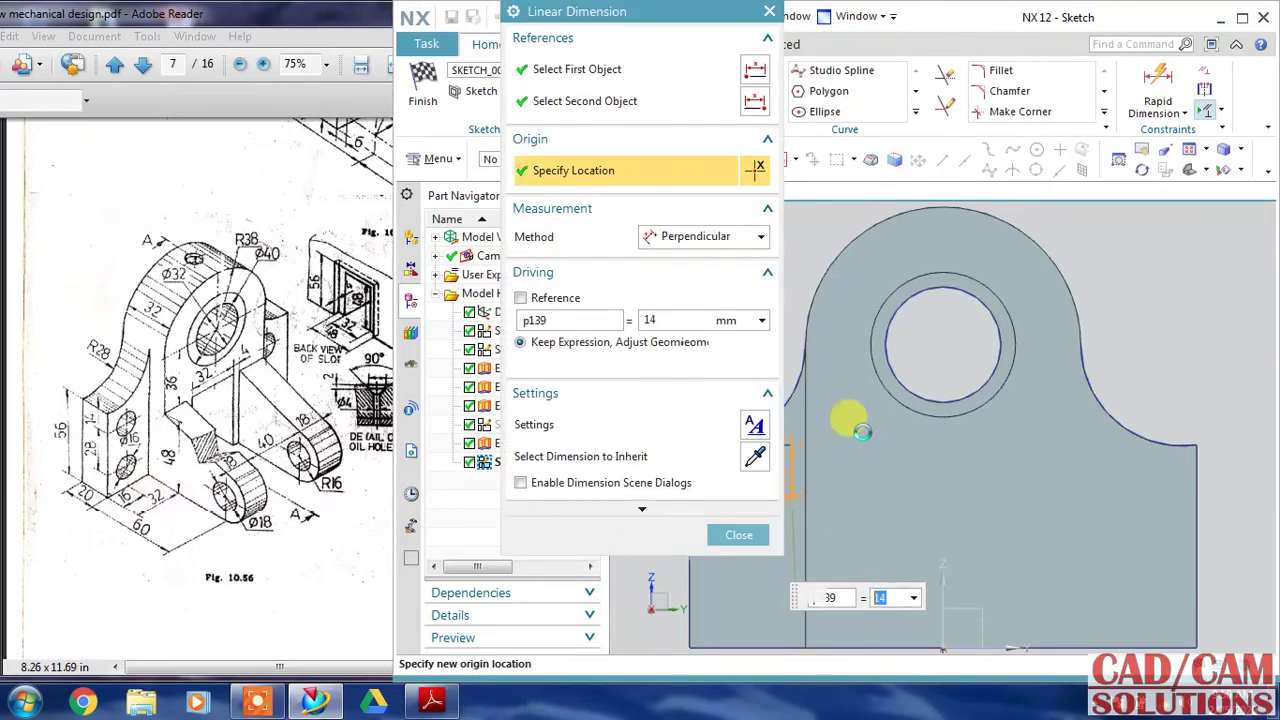
click(736, 538)
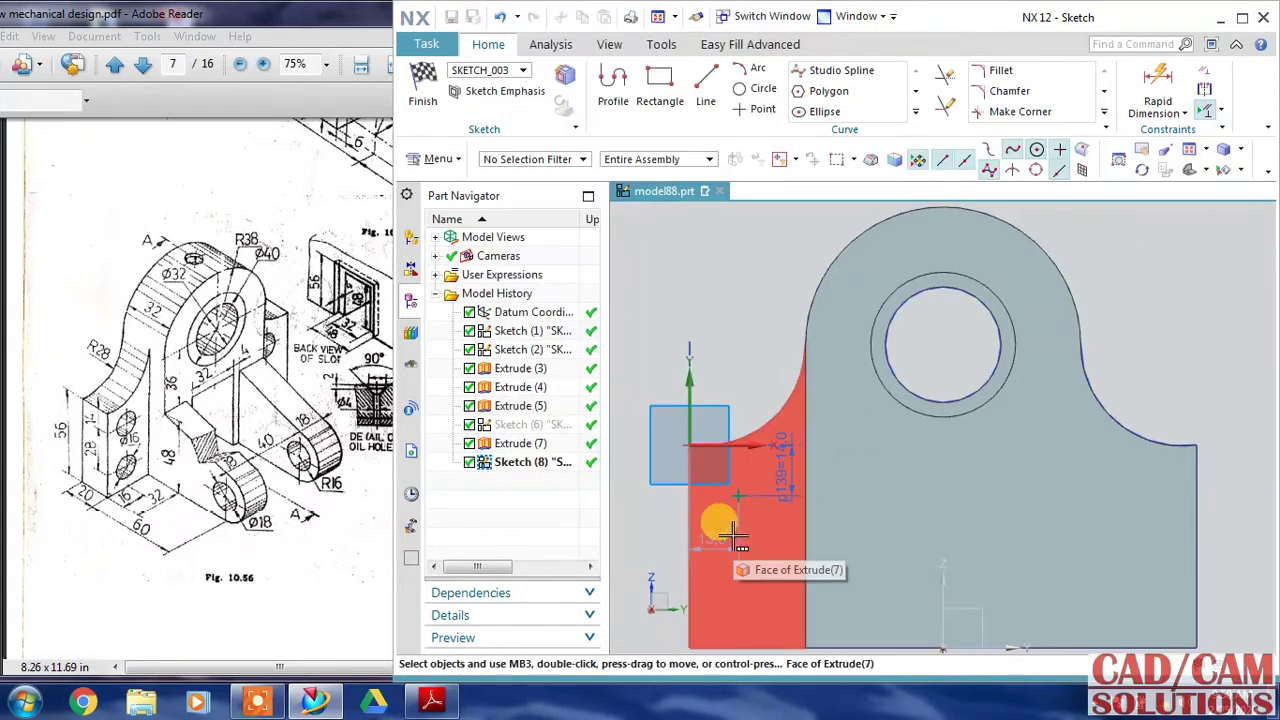
Dimension the hole point 16 mm from the lug's left edge
shift+middle_drag(760, 337, 779, 302)
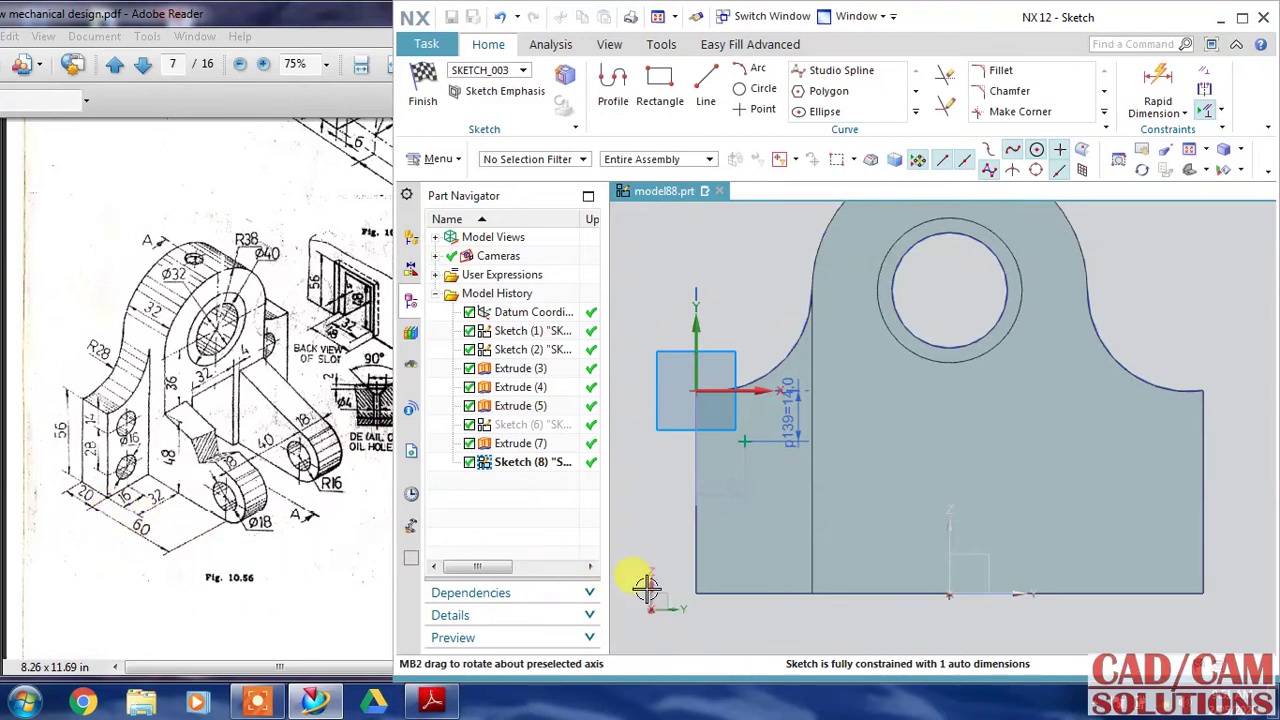
click(746, 486)
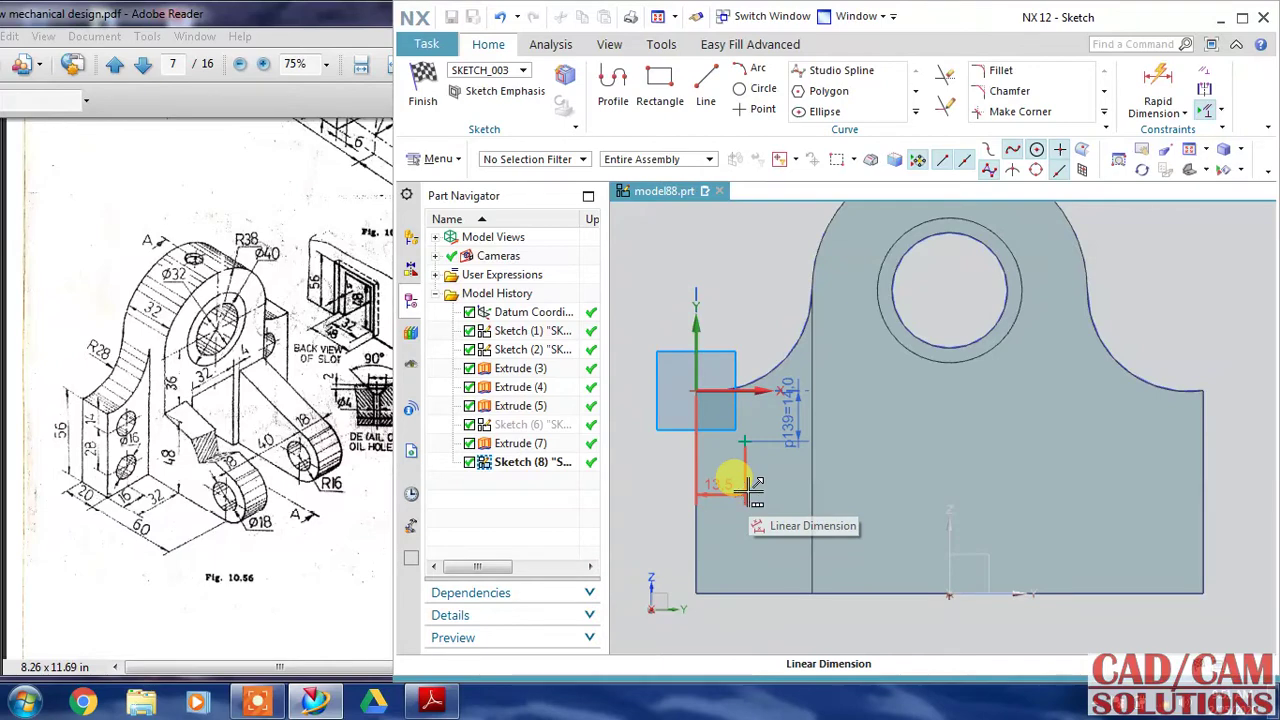
key(Escape)
click(723, 490)
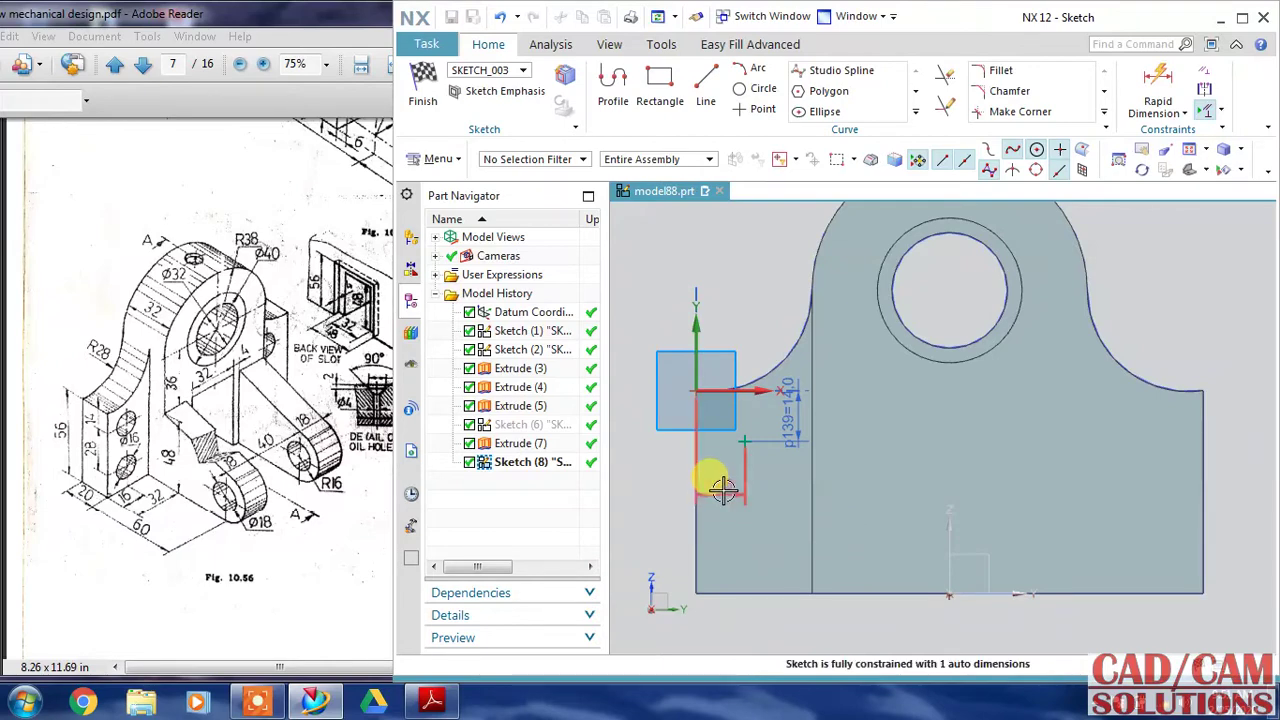
click(723, 490)
text(16)
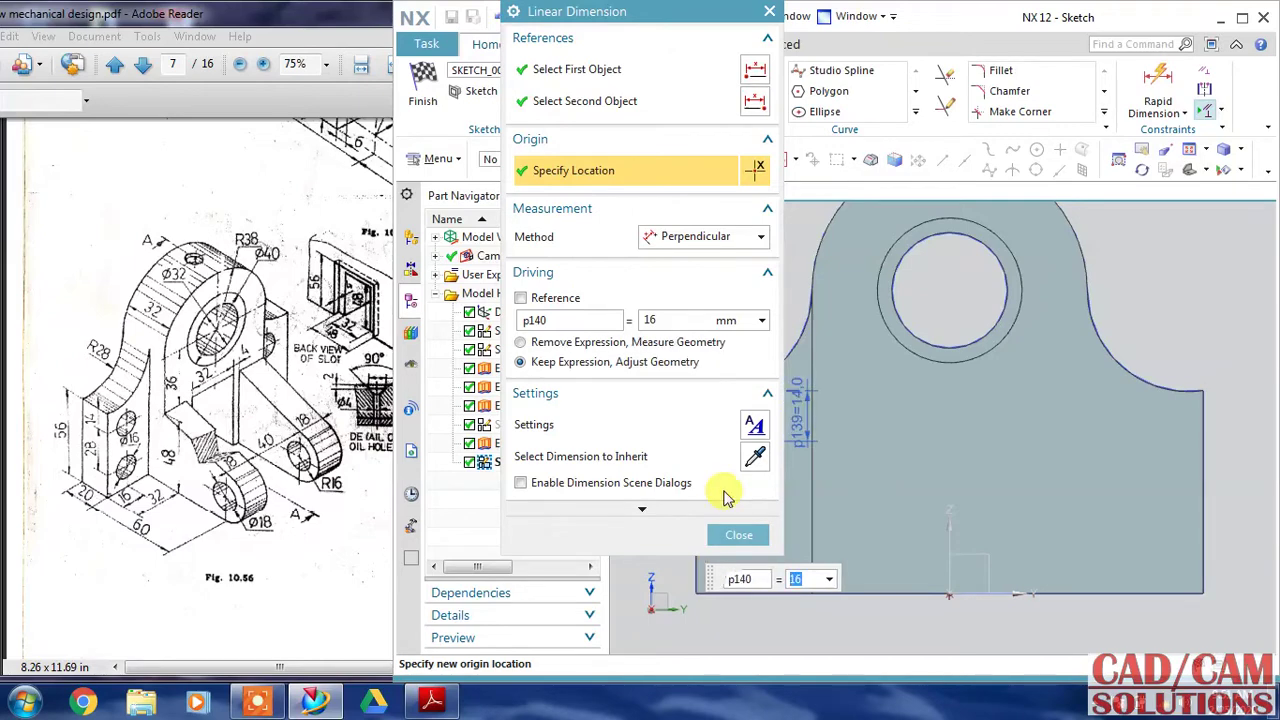
click(738, 534)
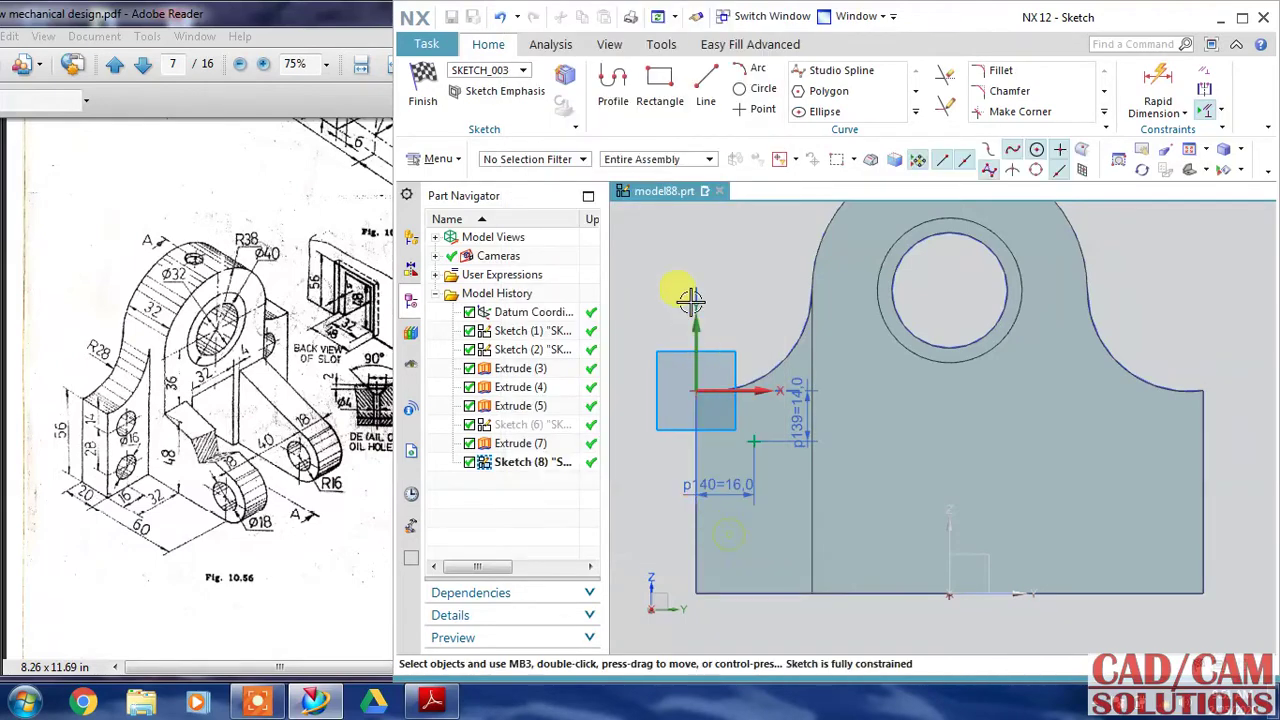
Create a Ø16 Until Next simple hole subtracted from the lug
click(424, 90)
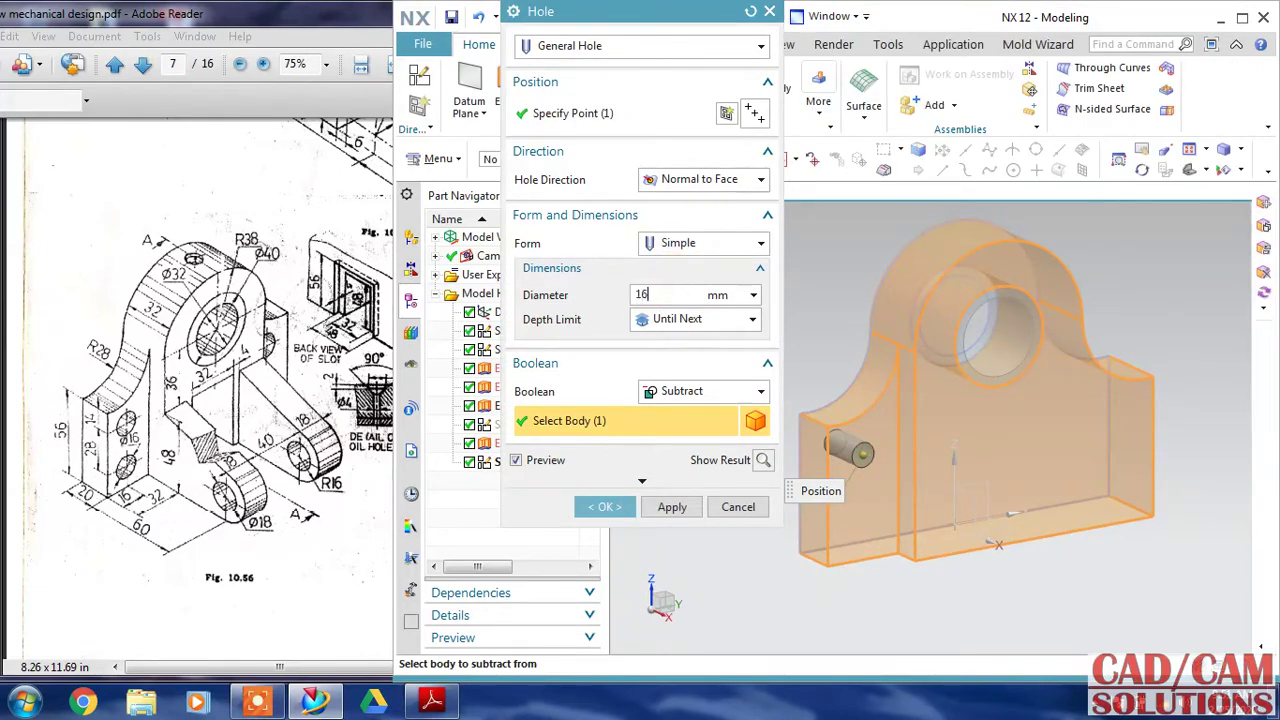
double_click(668, 294)
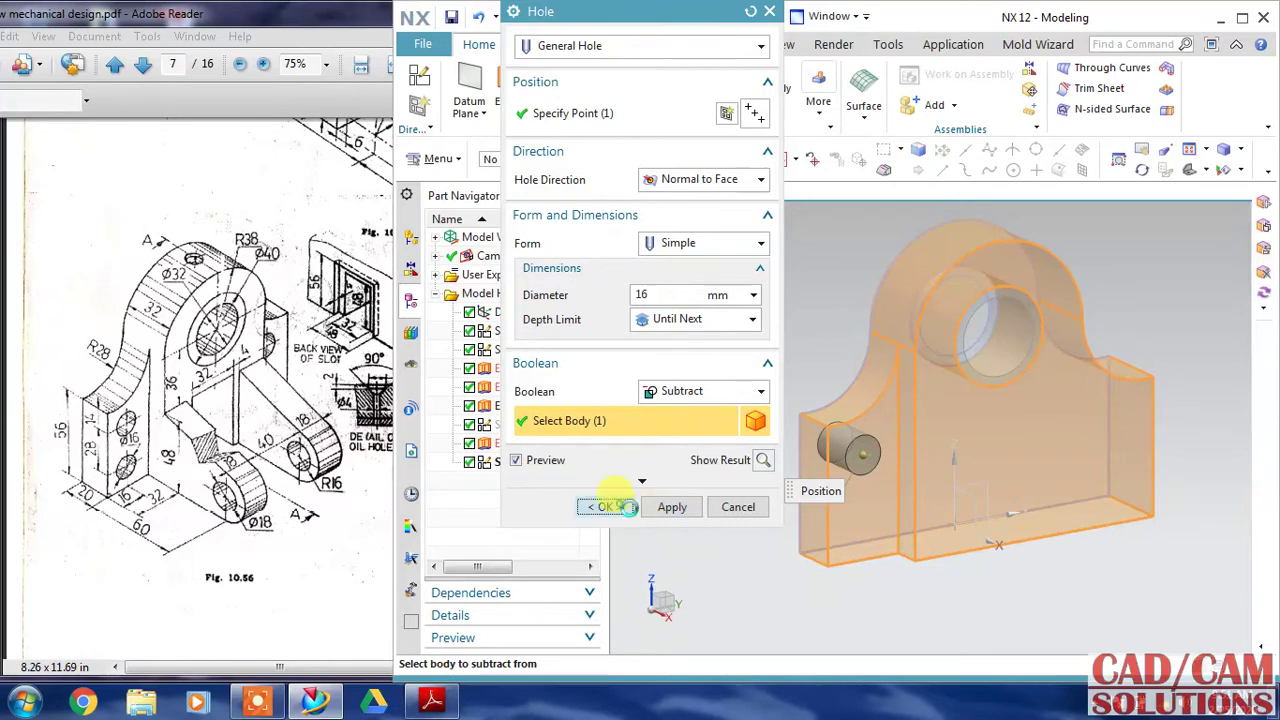
click(604, 506)
middle_drag(709, 443, 866, 465)
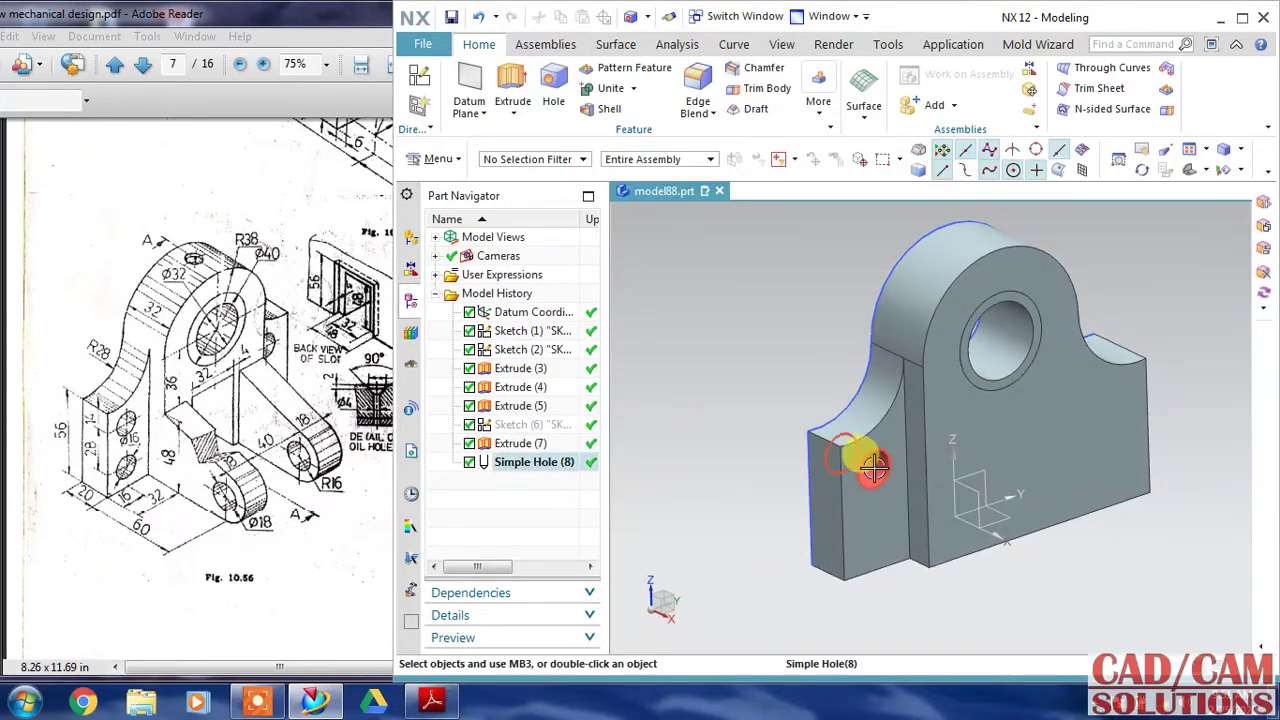
click(852, 460)
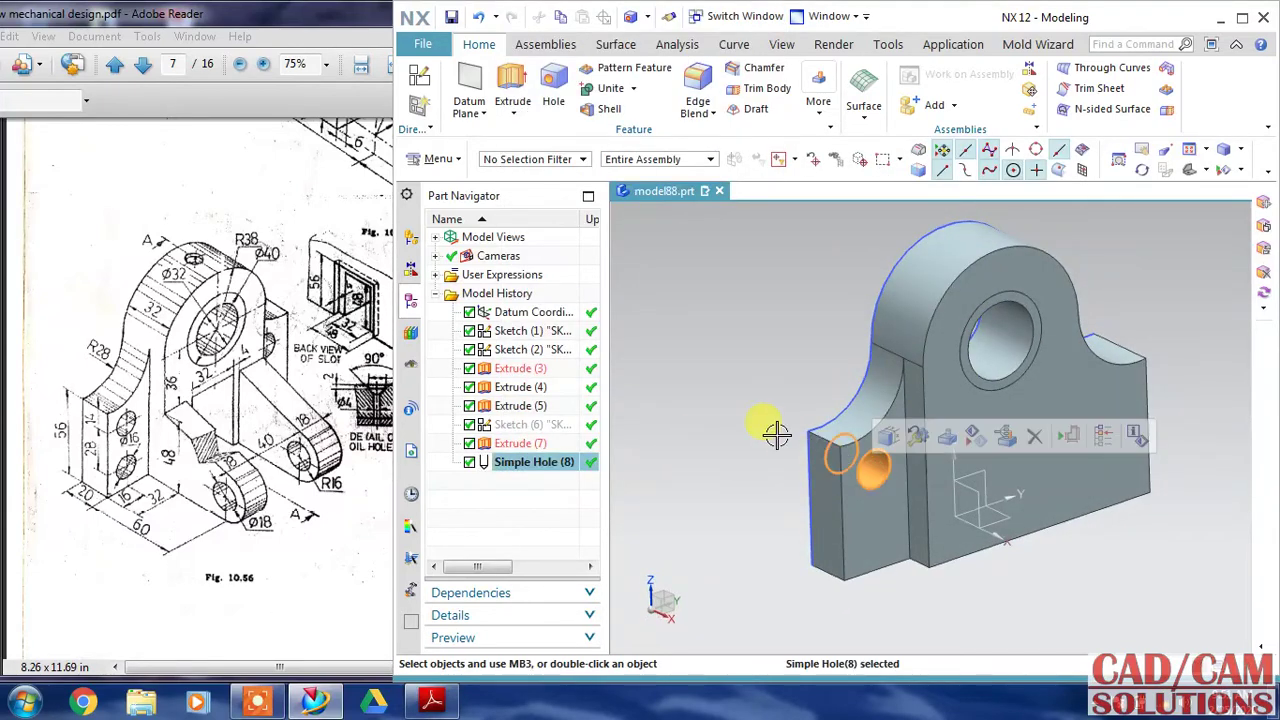
Pattern the Ø16 hole in a Linear layout along the lug's vertical edge
click(818, 92)
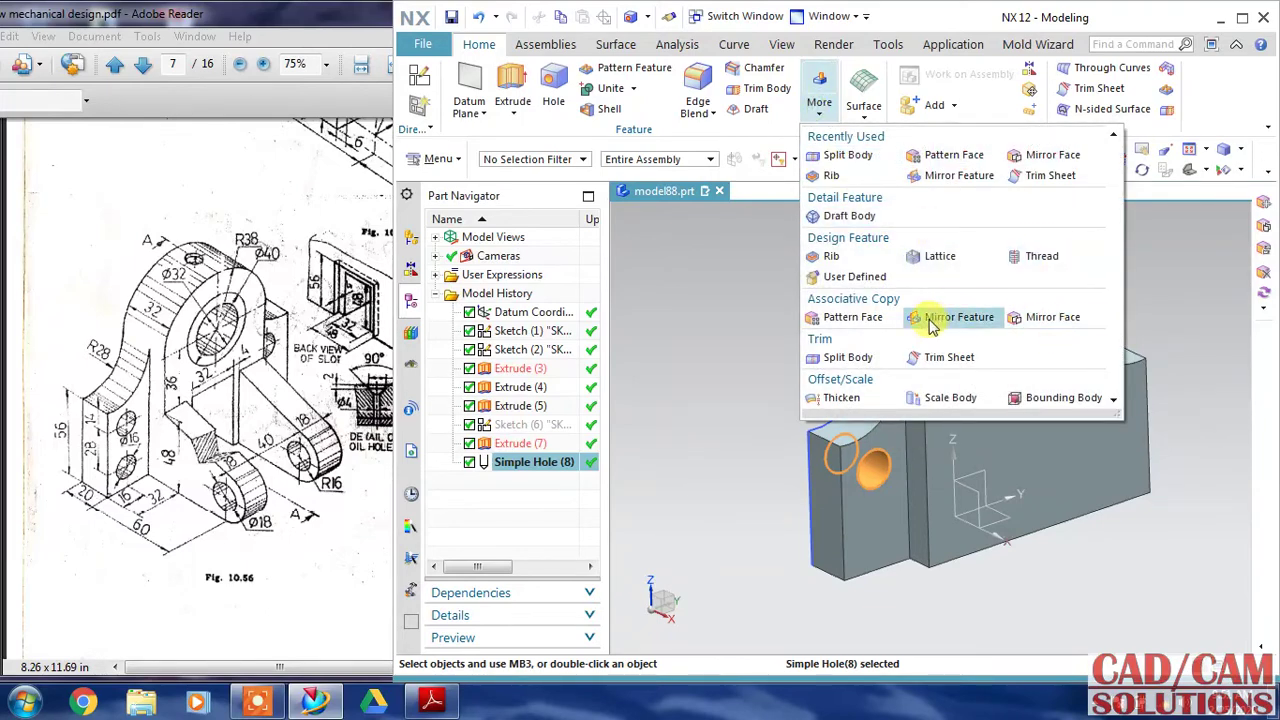
click(850, 316)
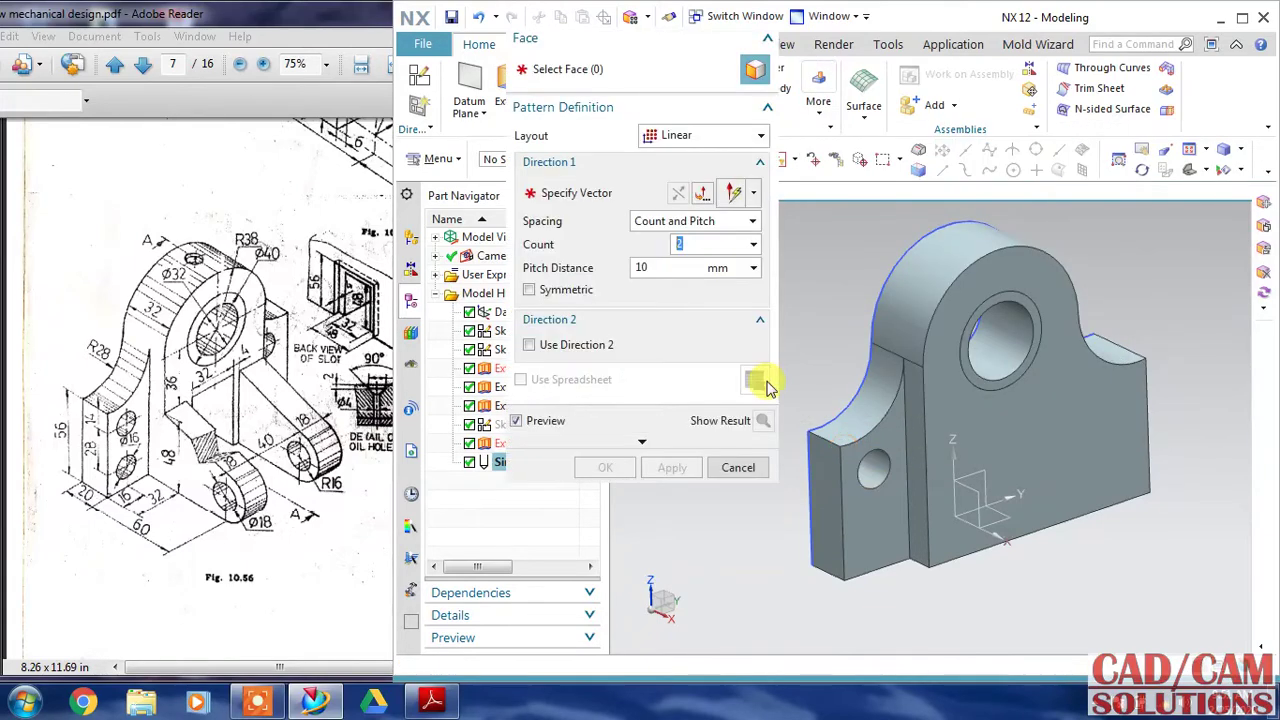
click(740, 466)
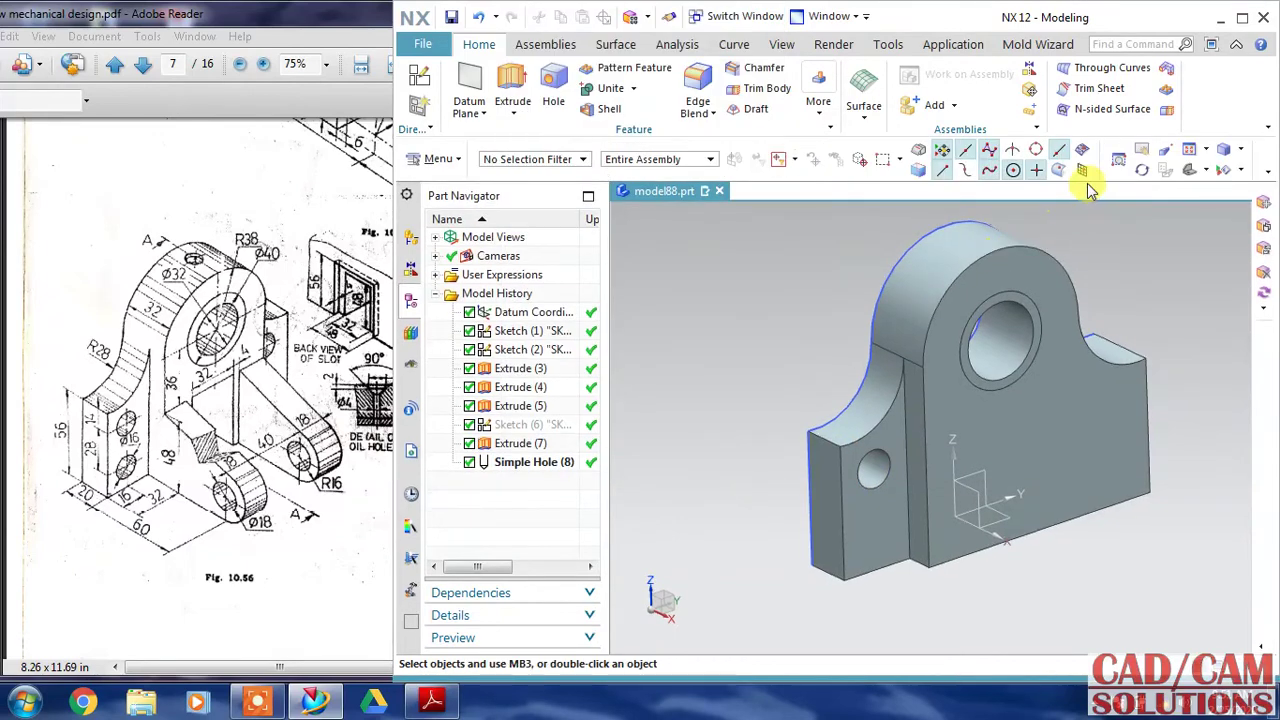
click(1166, 89)
click(850, 470)
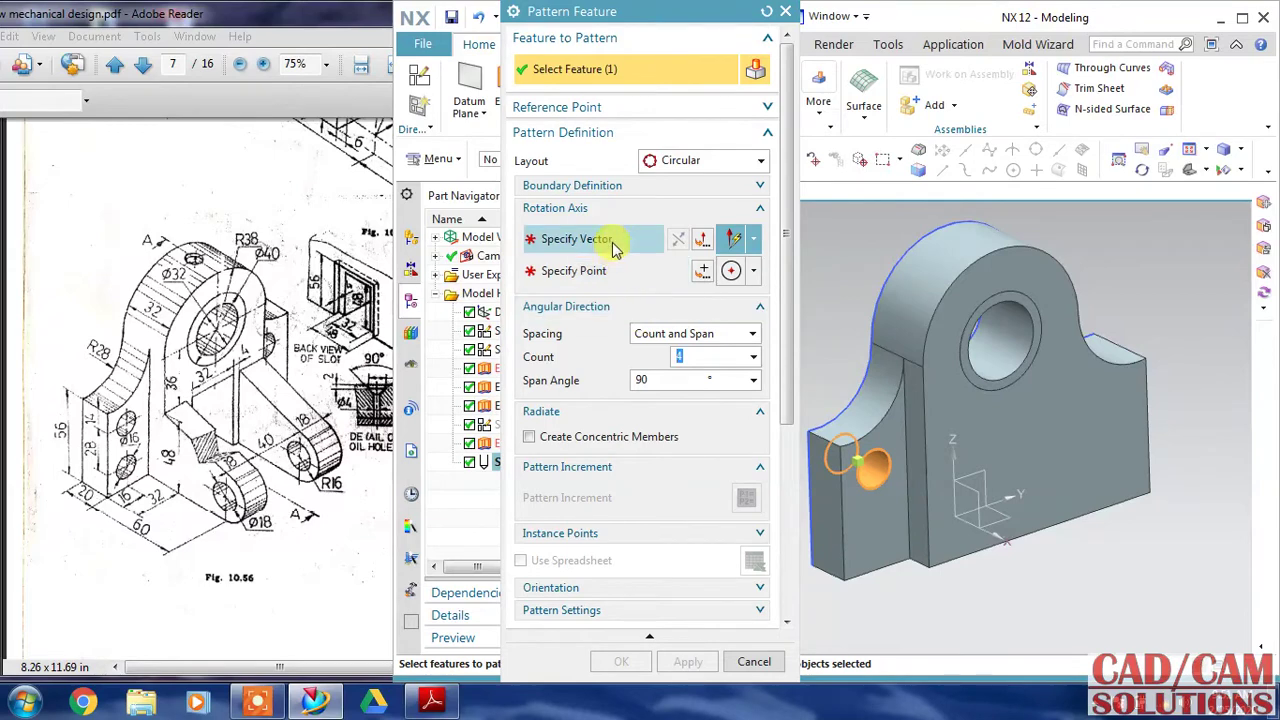
click(686, 162)
click(688, 183)
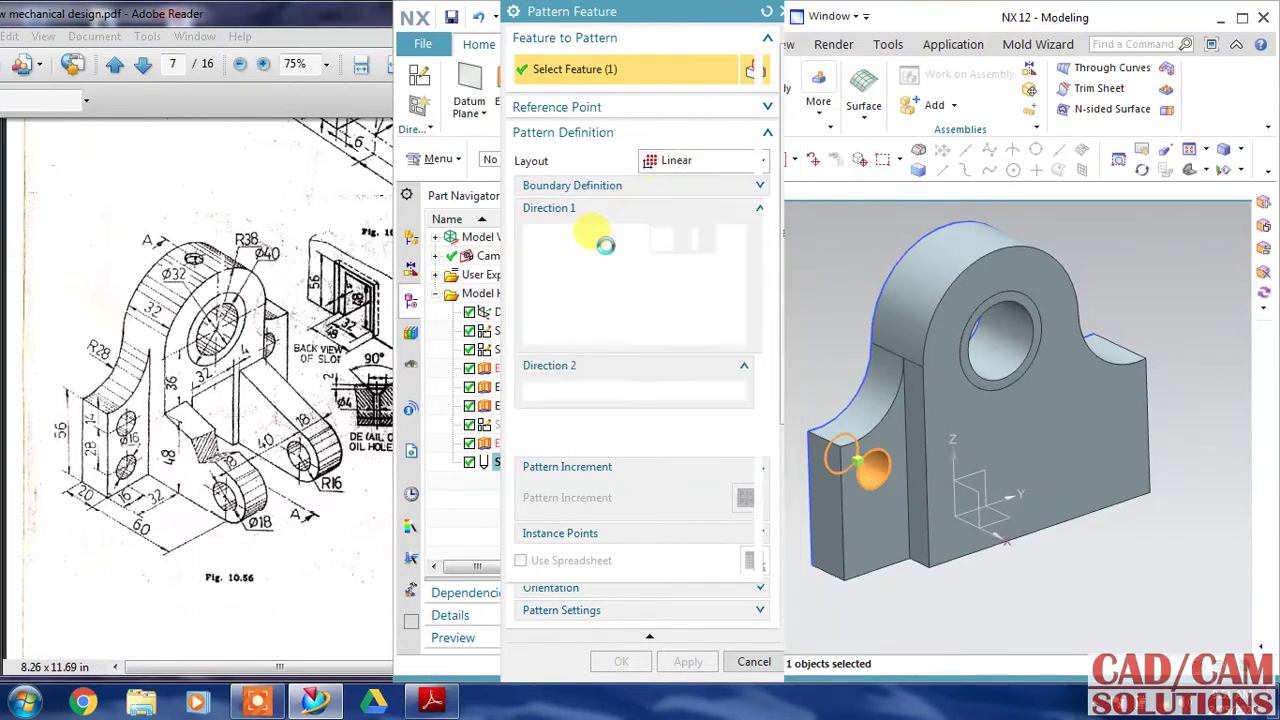
click(842, 480)
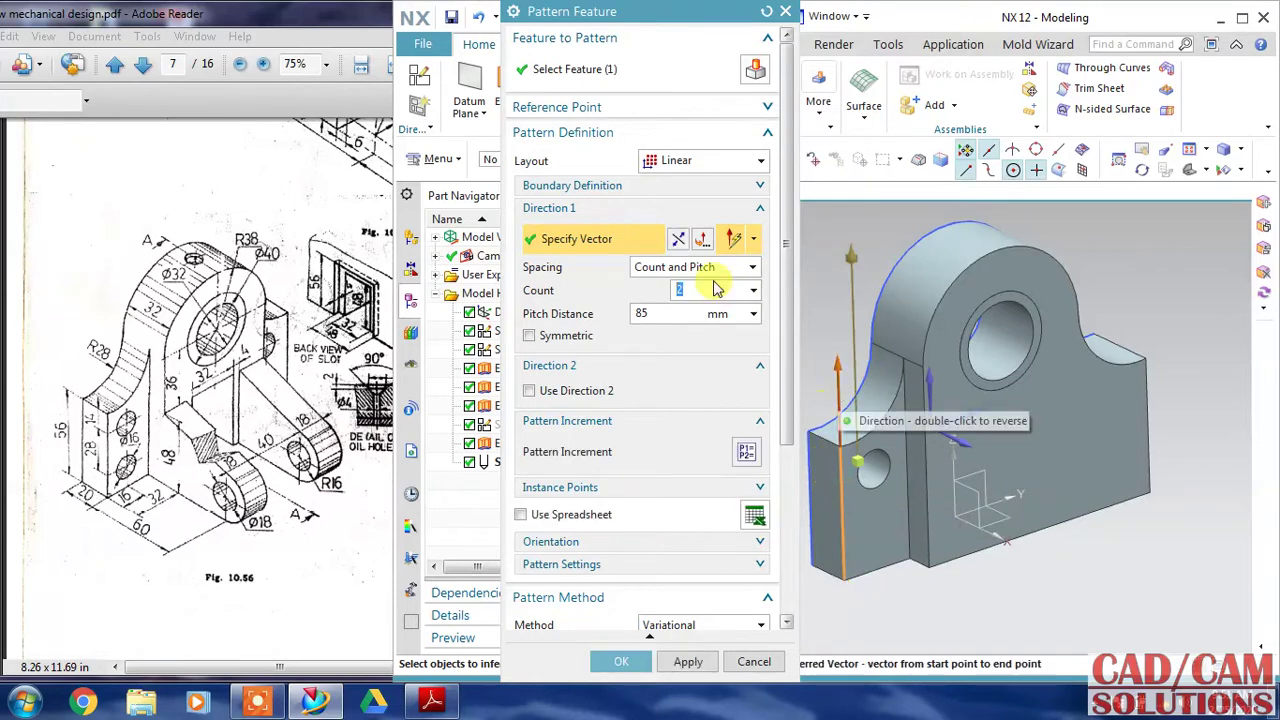
Set count 2 with a 28 mm pitch and leave the second direction off
double_click(665, 312)
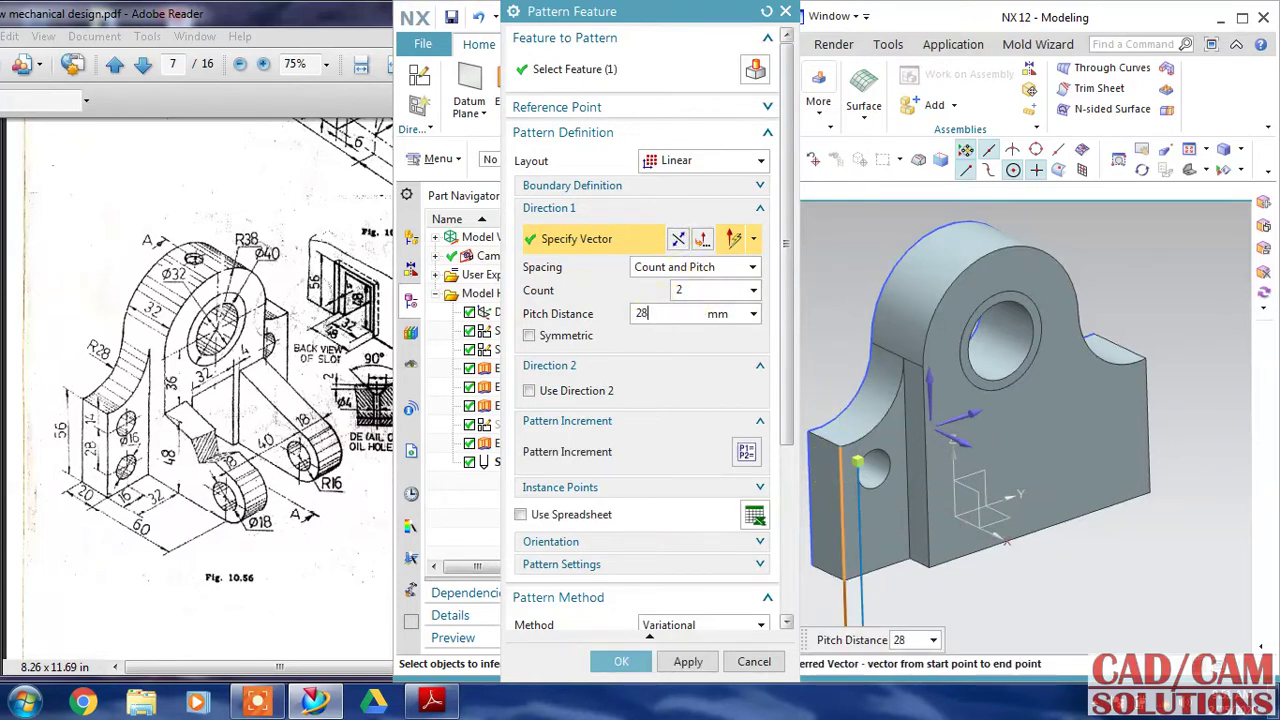
click(700, 290)
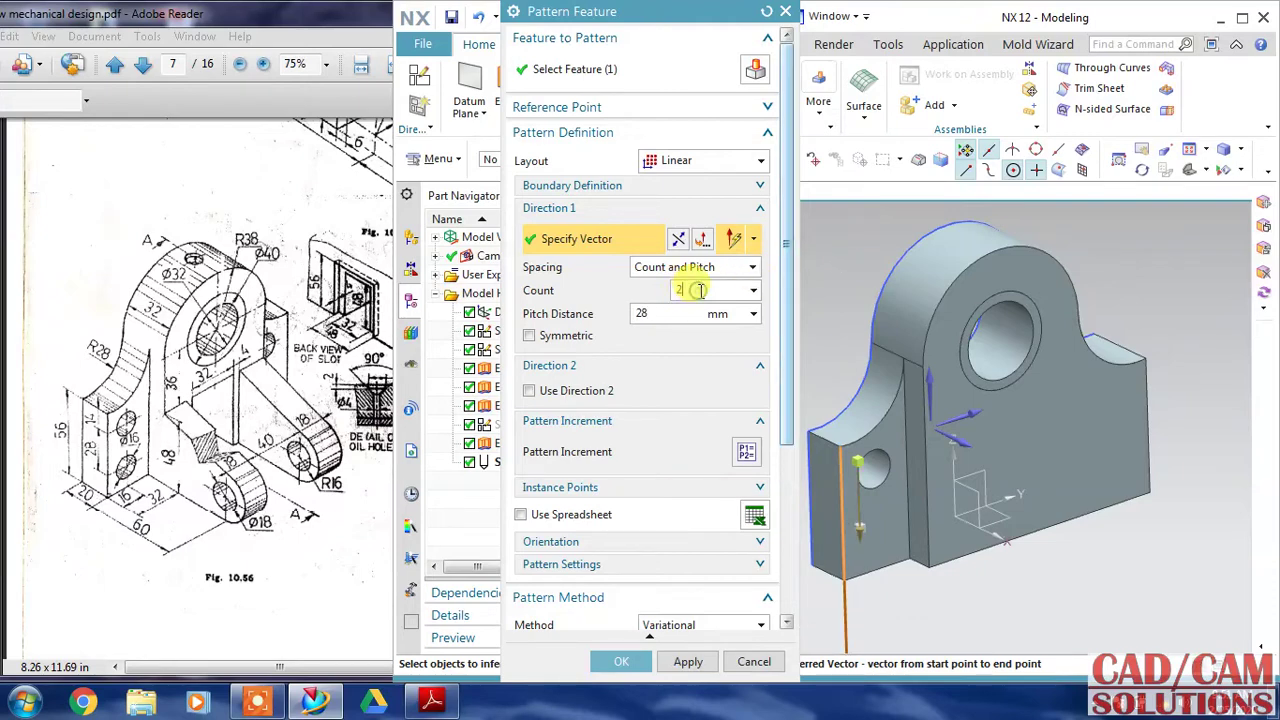
click(587, 396)
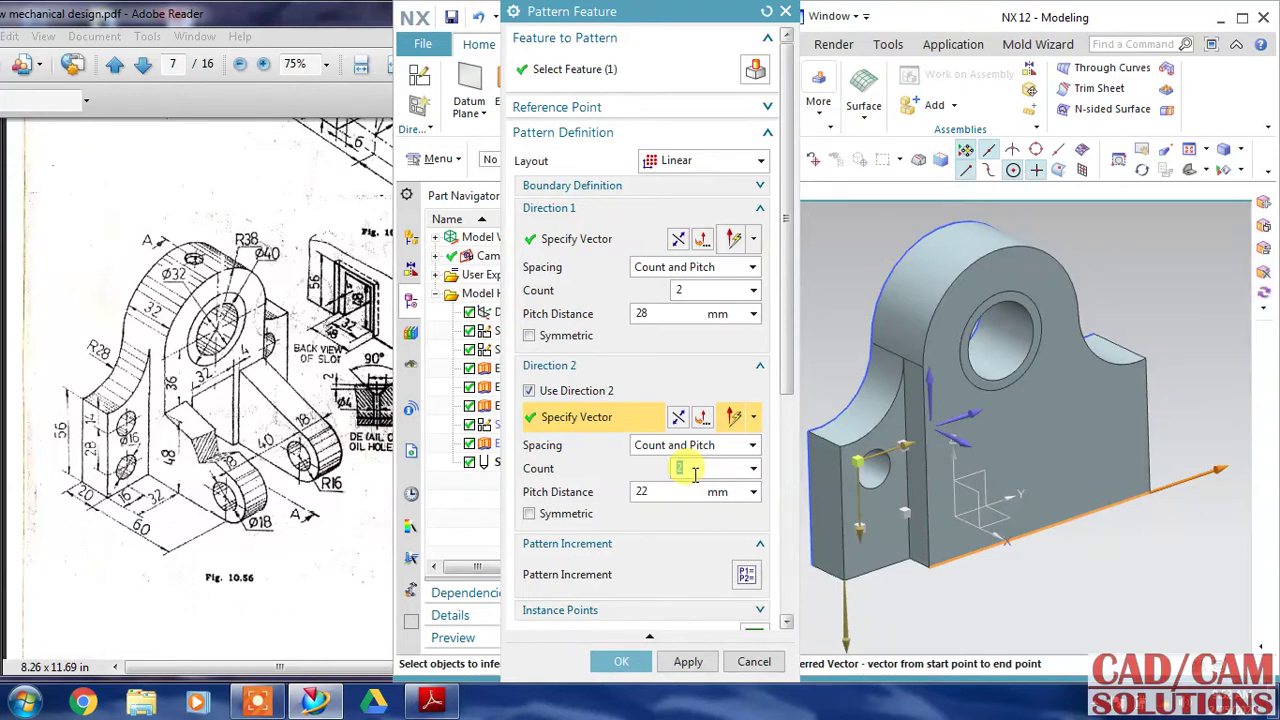
click(672, 490)
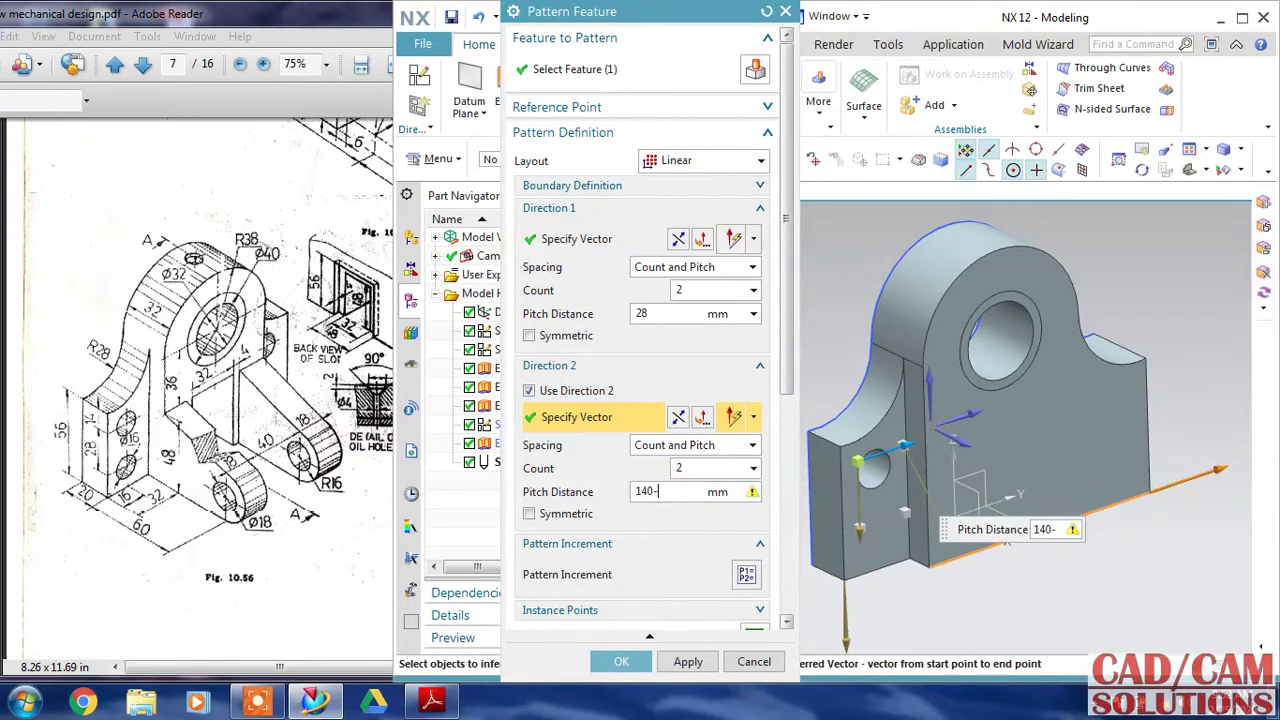
click(672, 490)
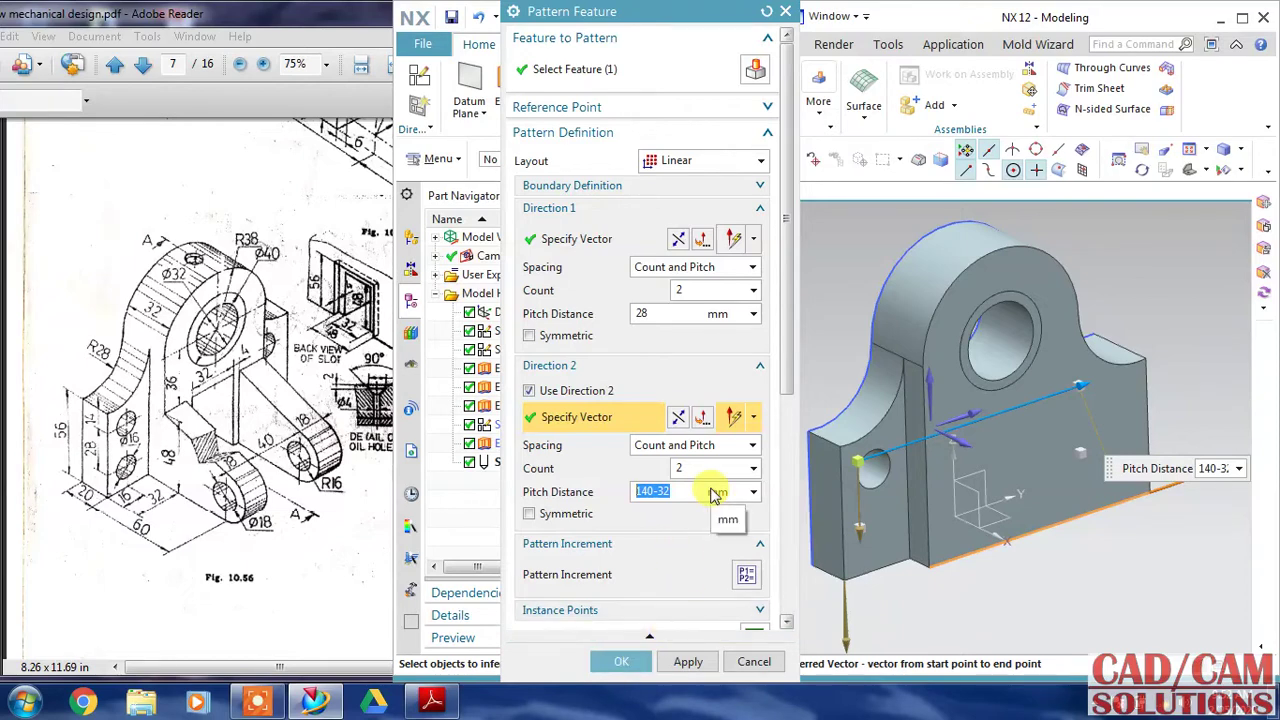
click(530, 392)
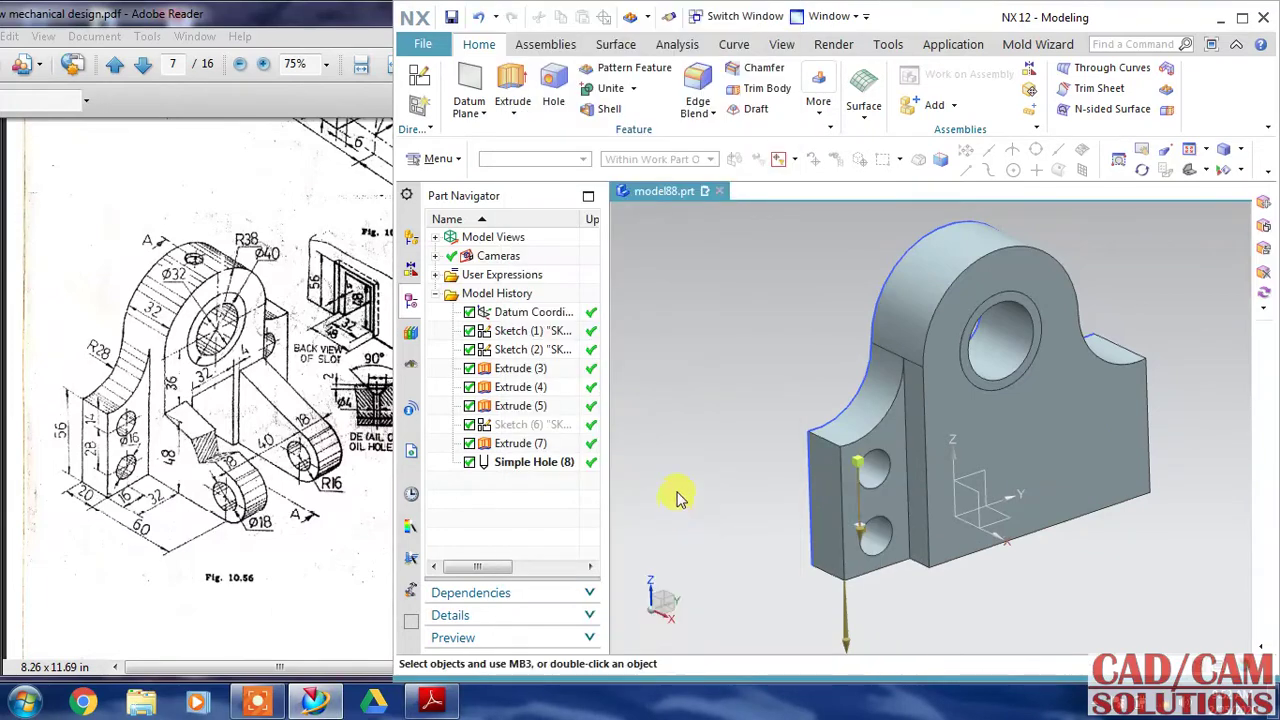
Mirror Extrude (7), Simple Hole (8) and the Pattern Feature about the XZ datum plane
click(521, 447)
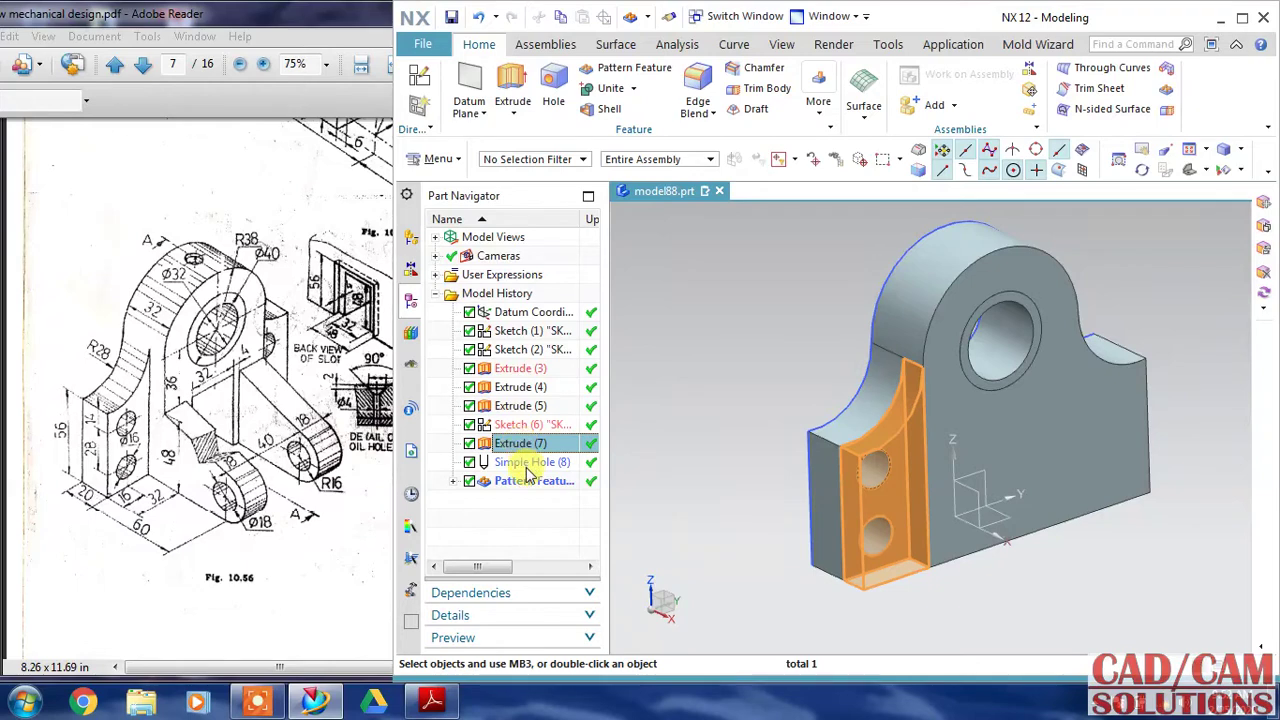
shift+click(528, 482)
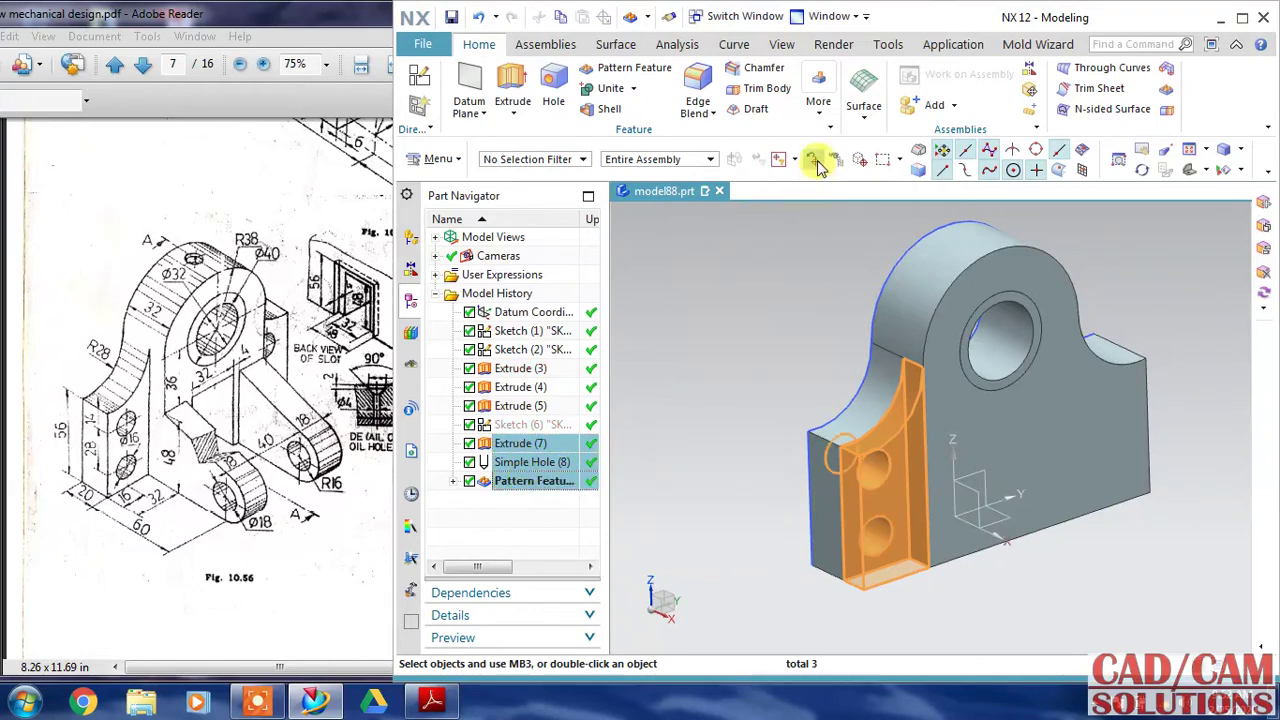
click(815, 105)
click(978, 317)
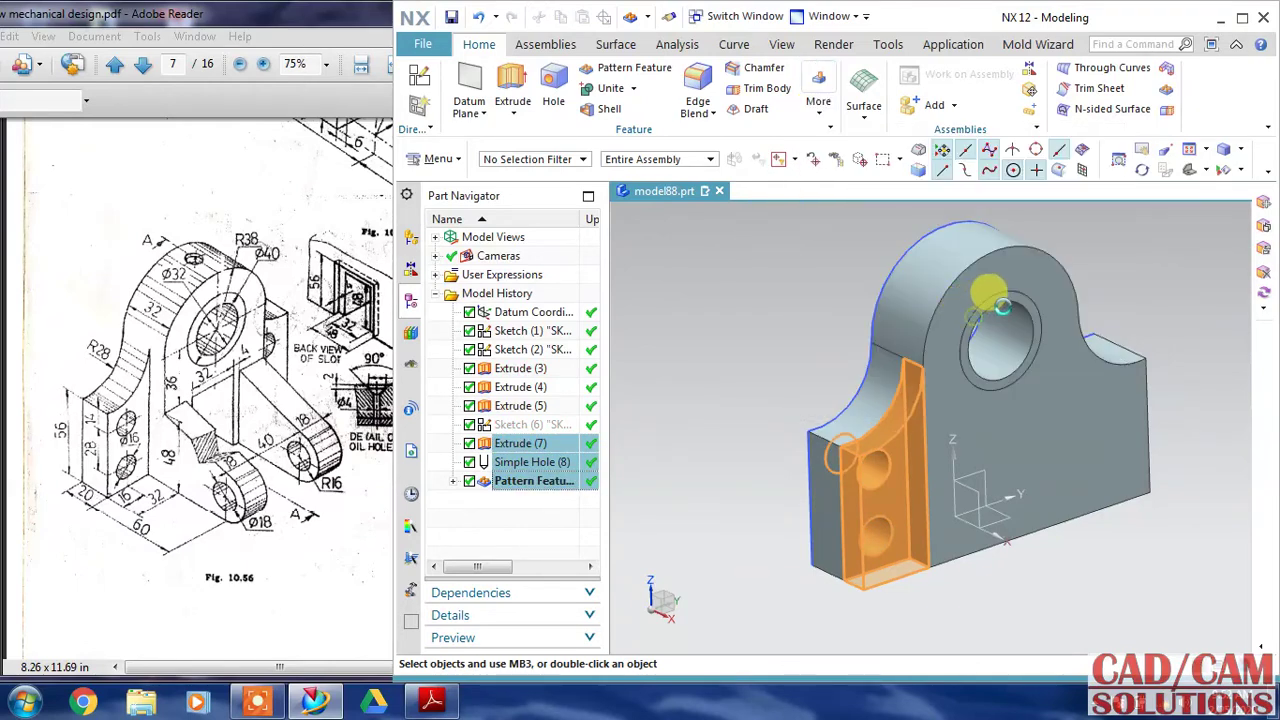
click(625, 190)
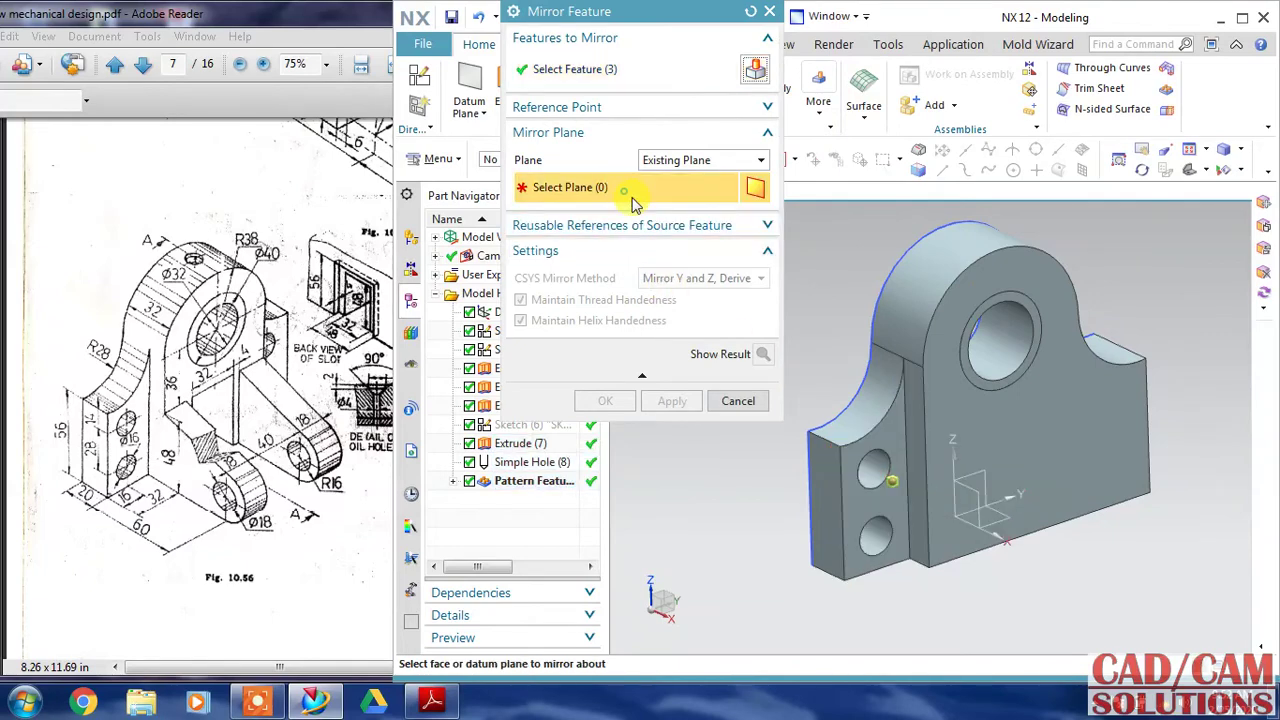
click(910, 481)
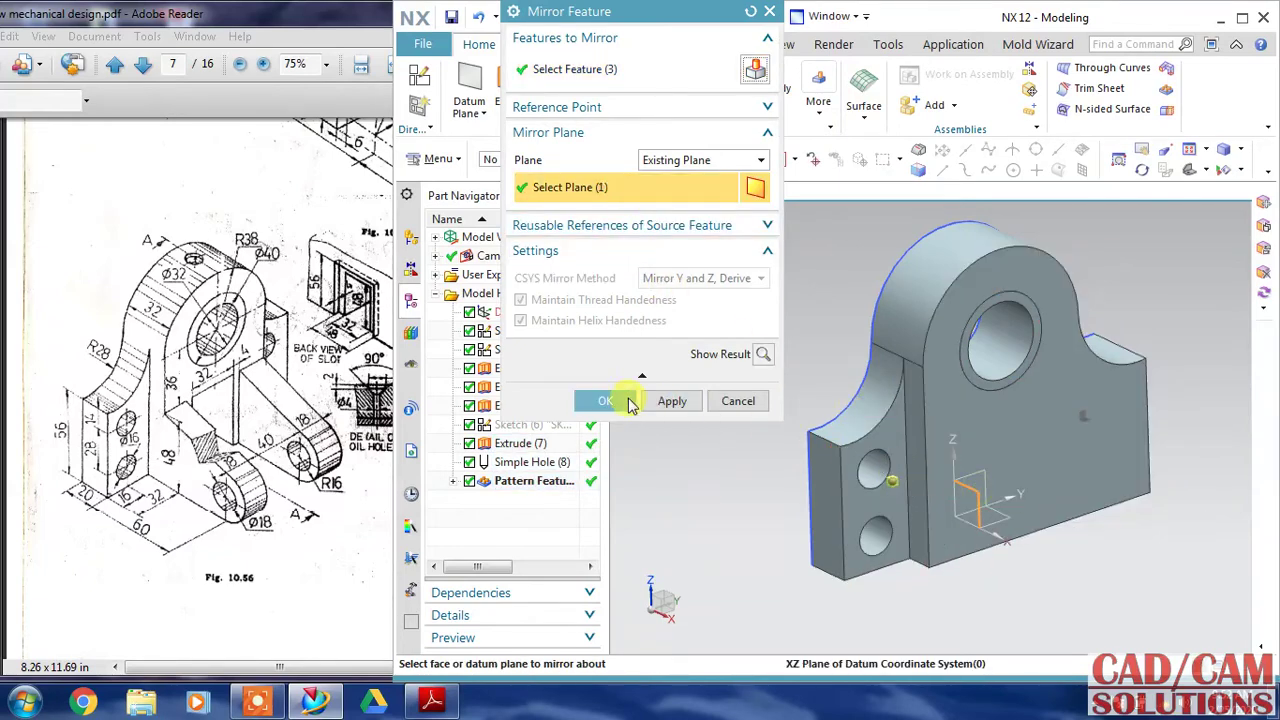
click(605, 401)
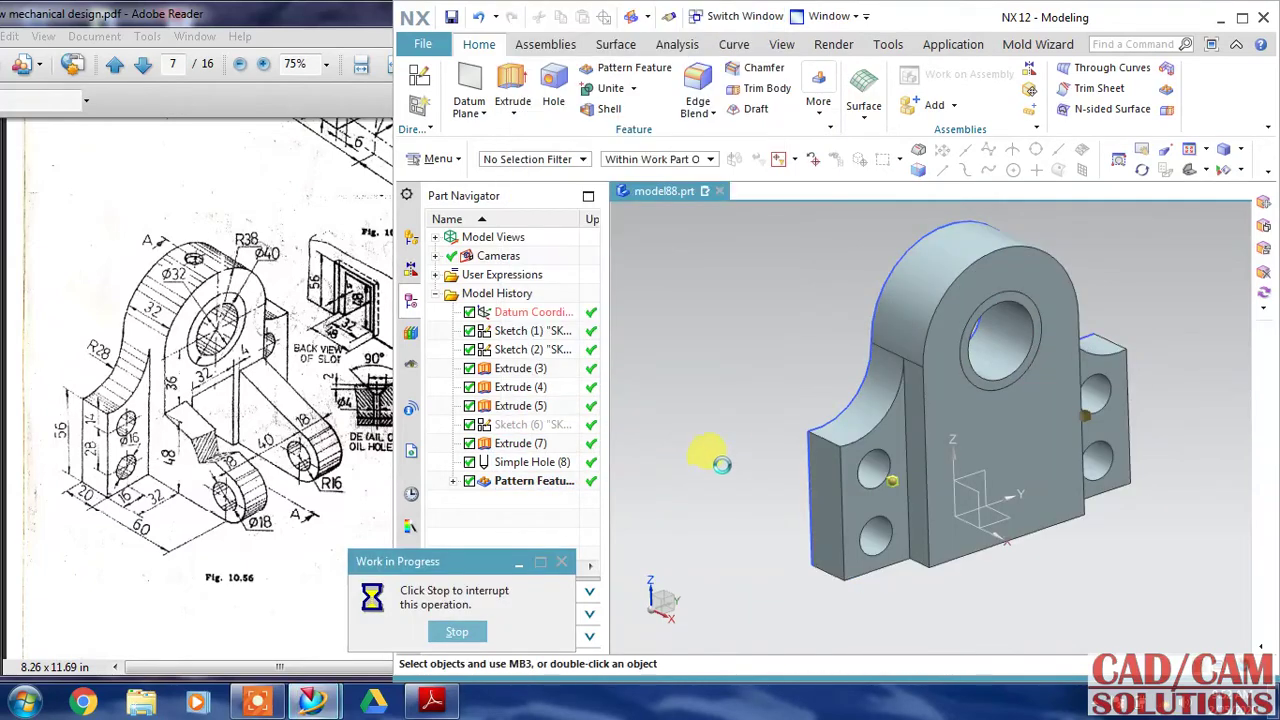
mouse_move(722, 356)
middle_down()
mouse_move(677, 346)
mouse_move(757, 366)
mouse_move(735, 333)
mouse_move(737, 372)
middle_up()
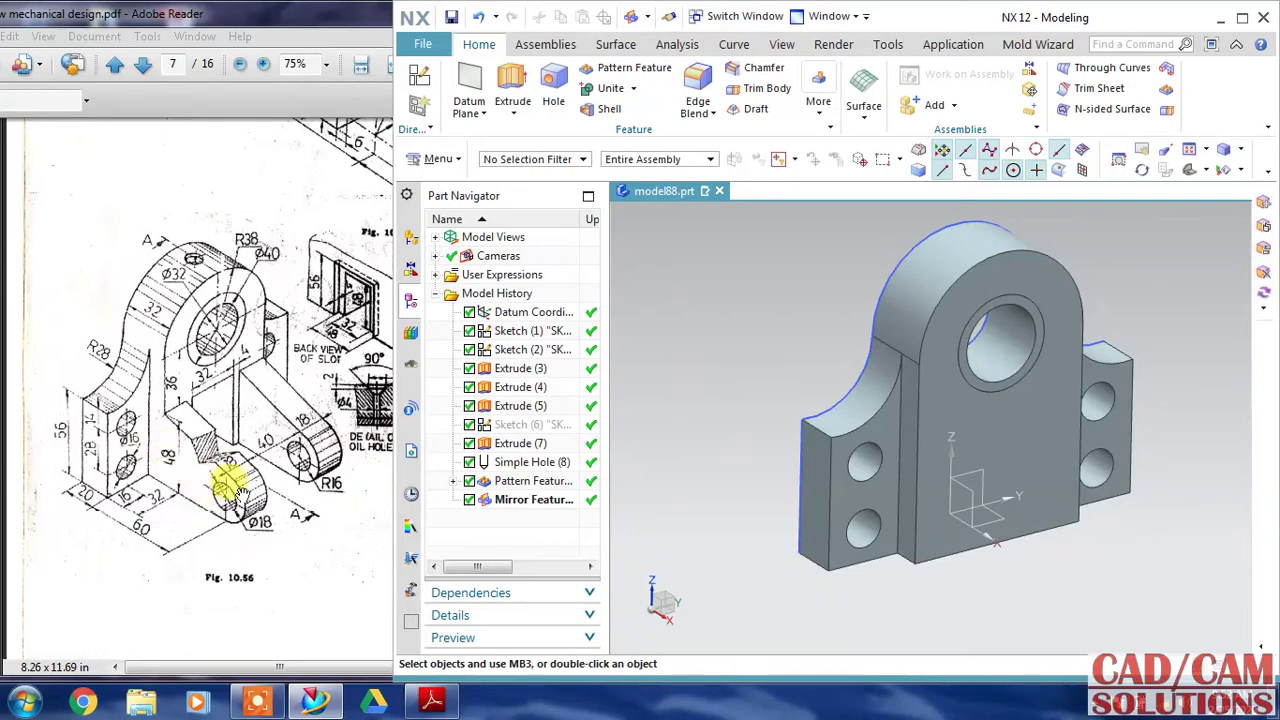
Sketch on the front plate a closed profile: 75 base, 24 rise, slanted edge back to the plate
click(419, 76)
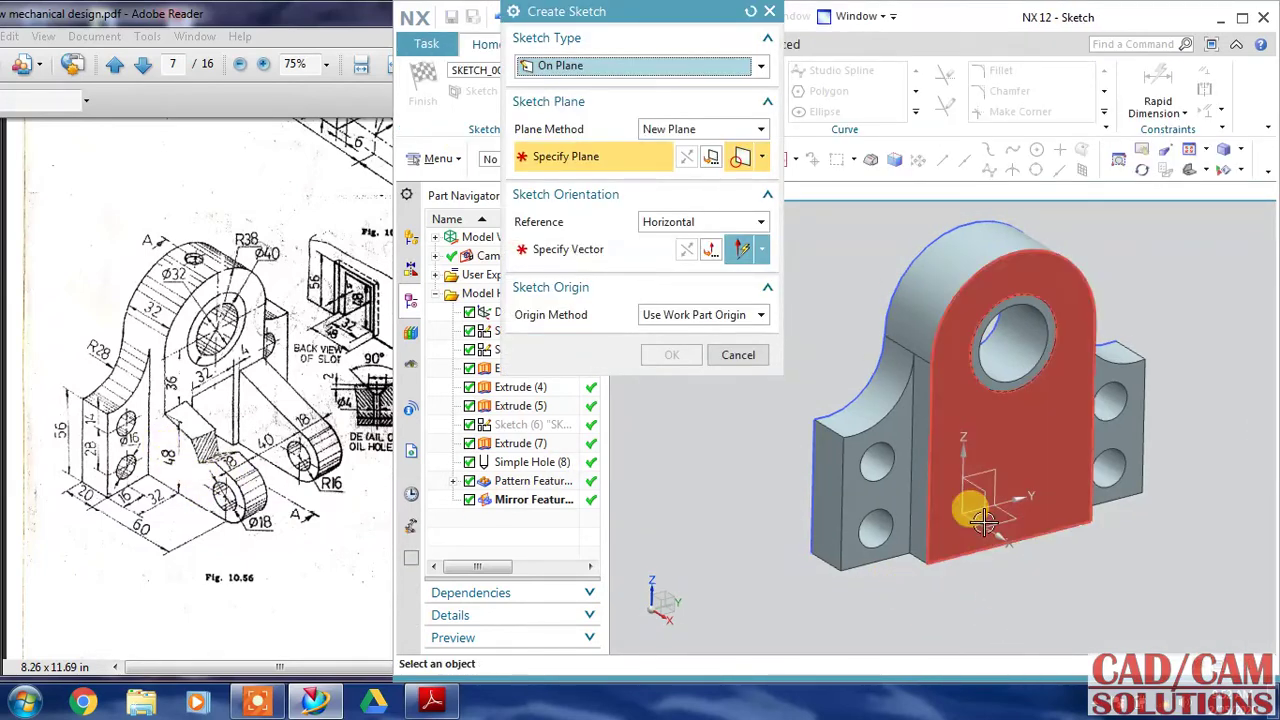
click(916, 487)
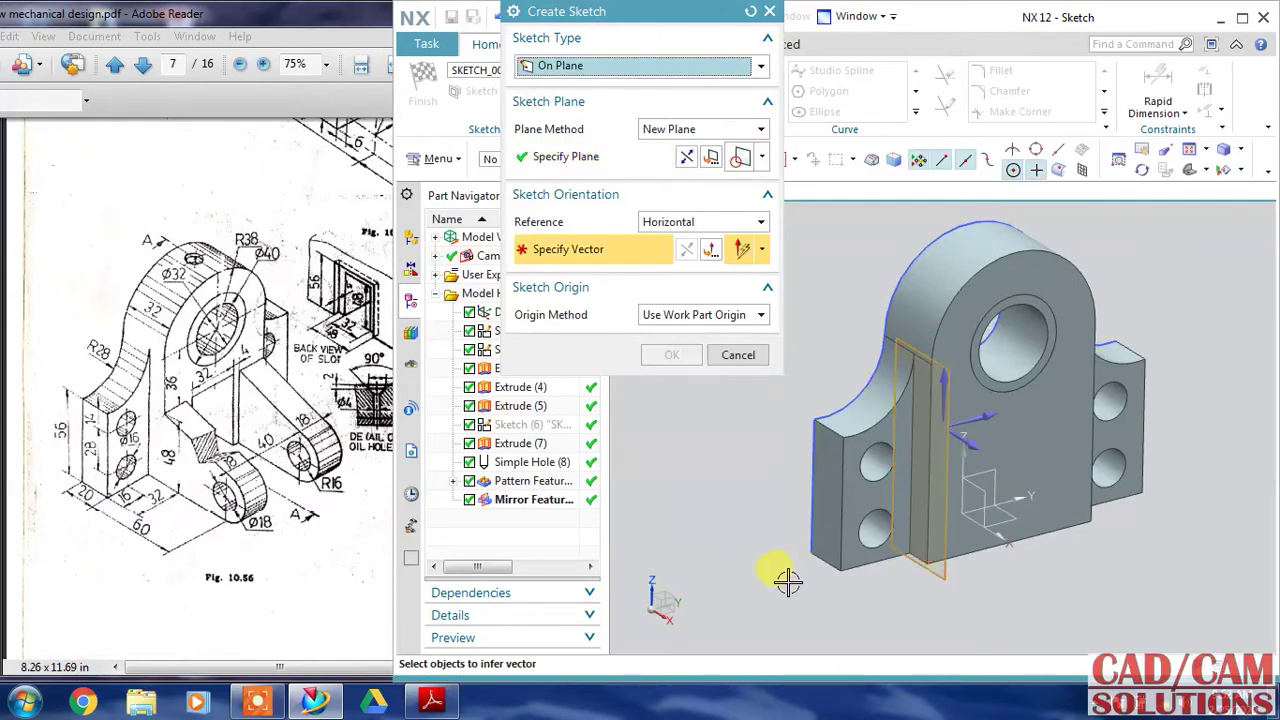
click(791, 420)
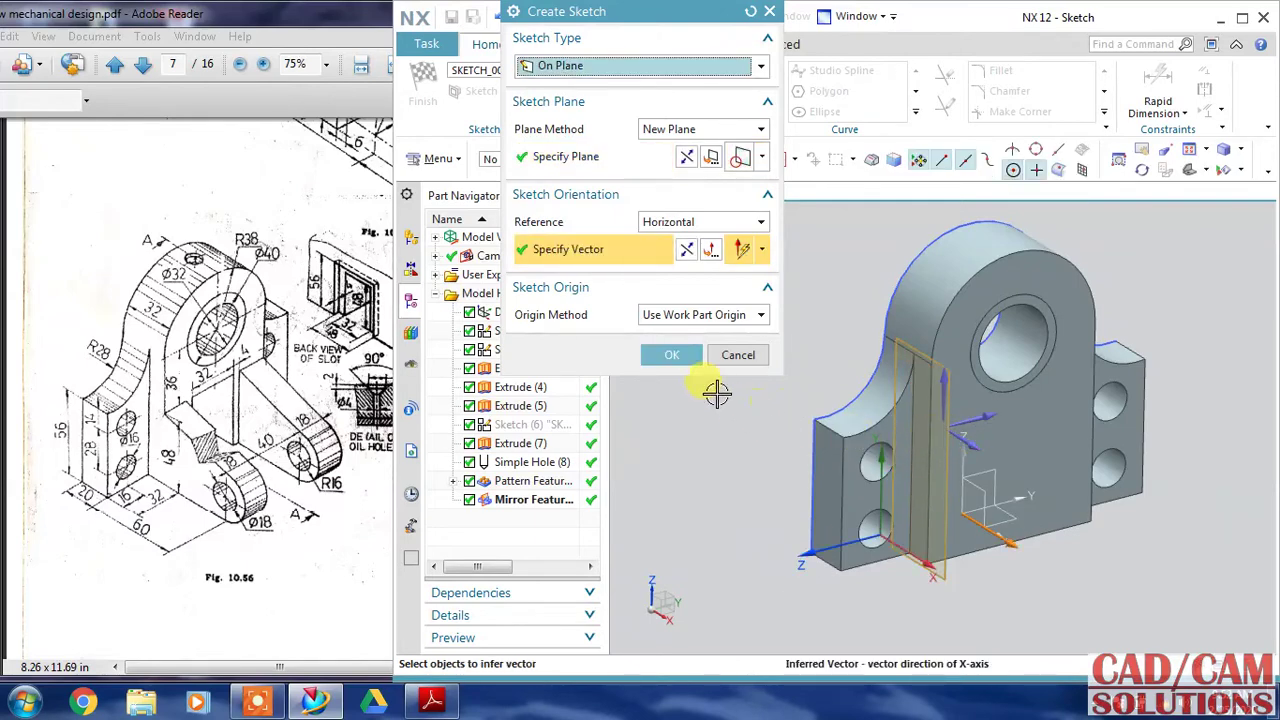
click(672, 356)
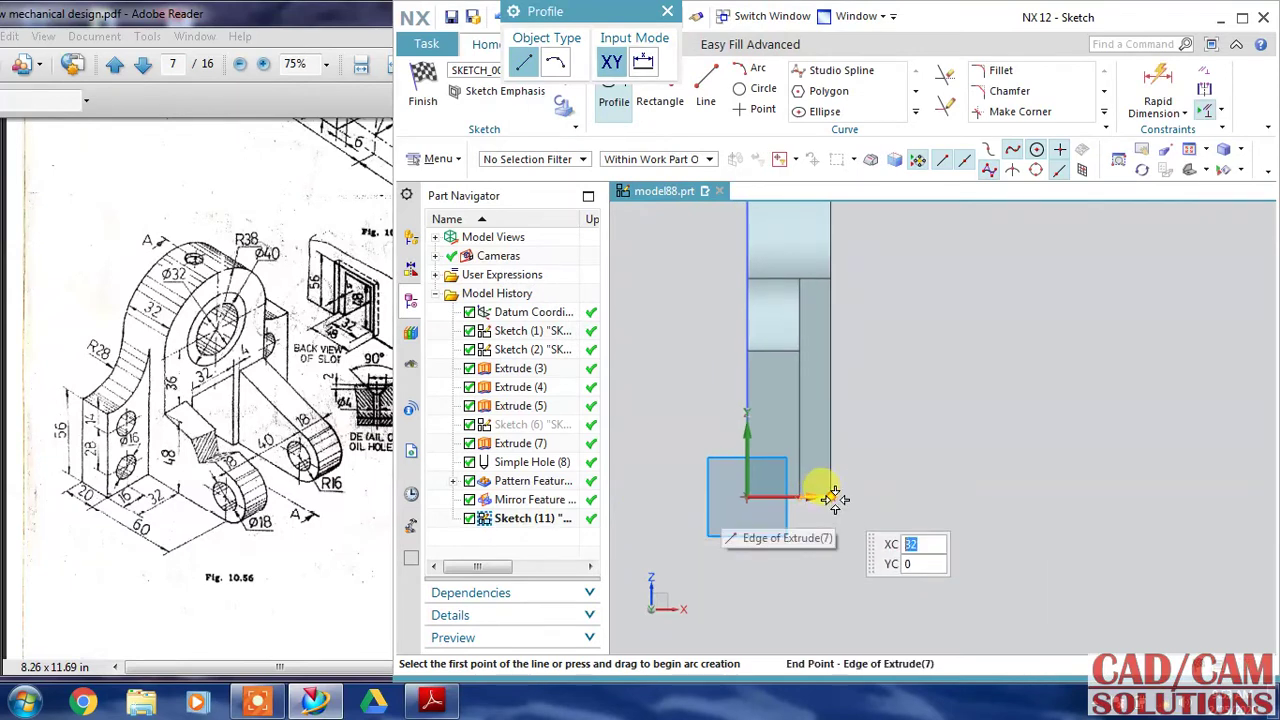
click(835, 498)
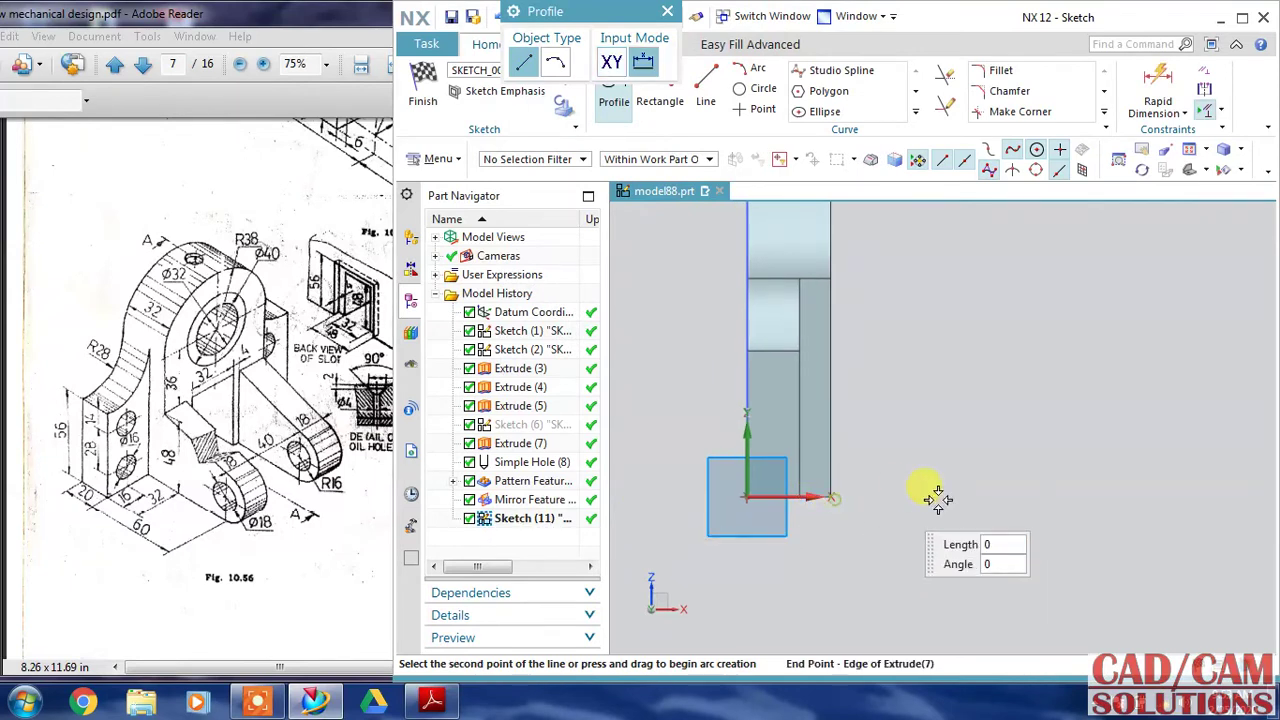
click(1027, 497)
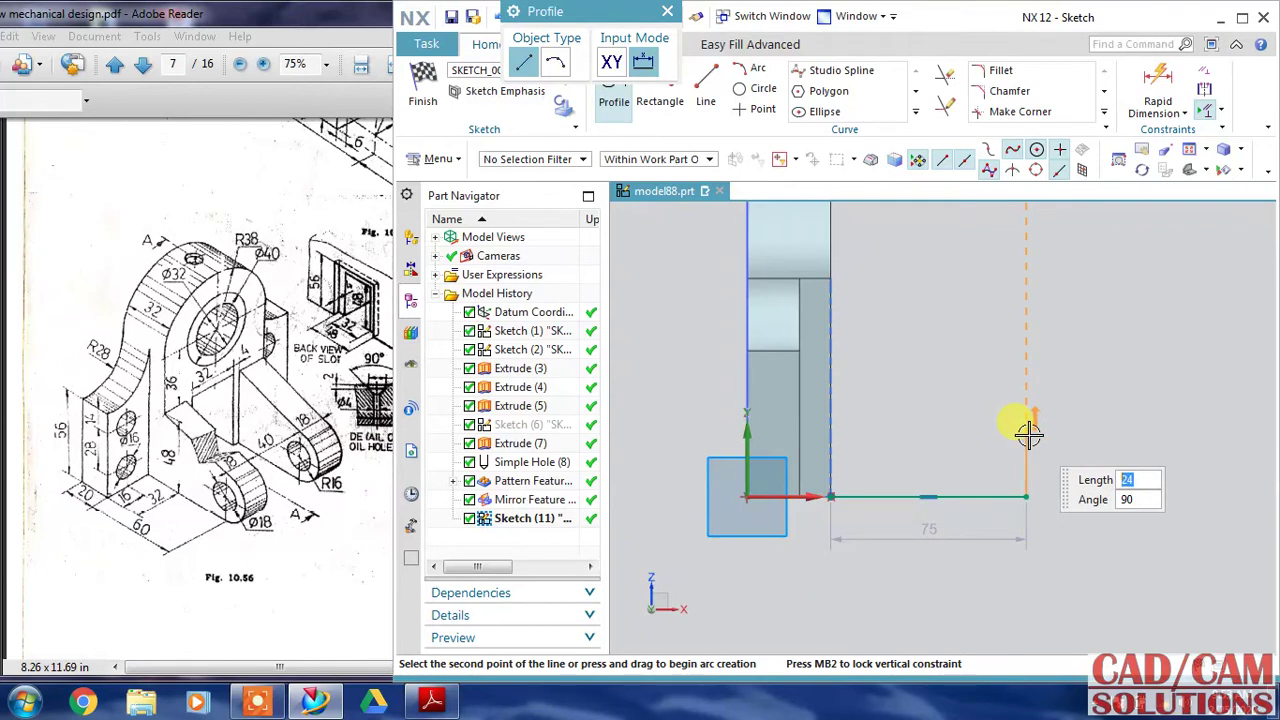
click(1027, 434)
click(832, 347)
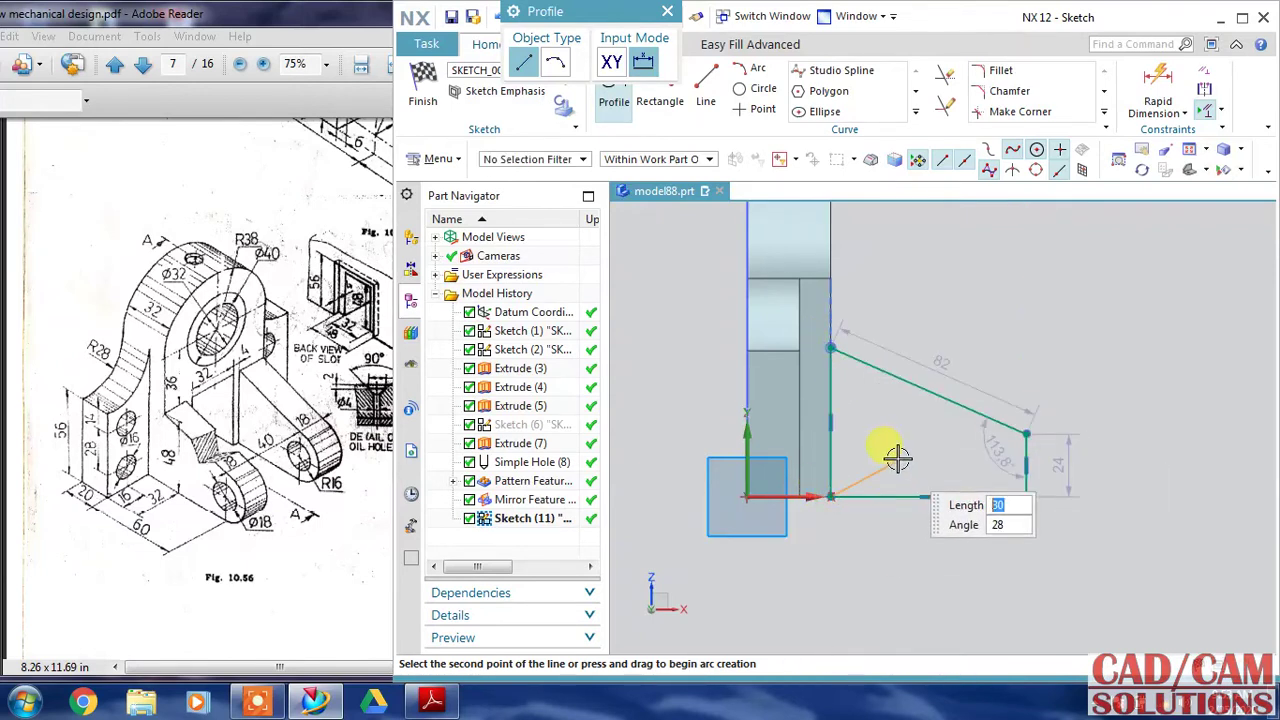
Draw a circle centred on the right edge's midpoint through its end point
click(752, 89)
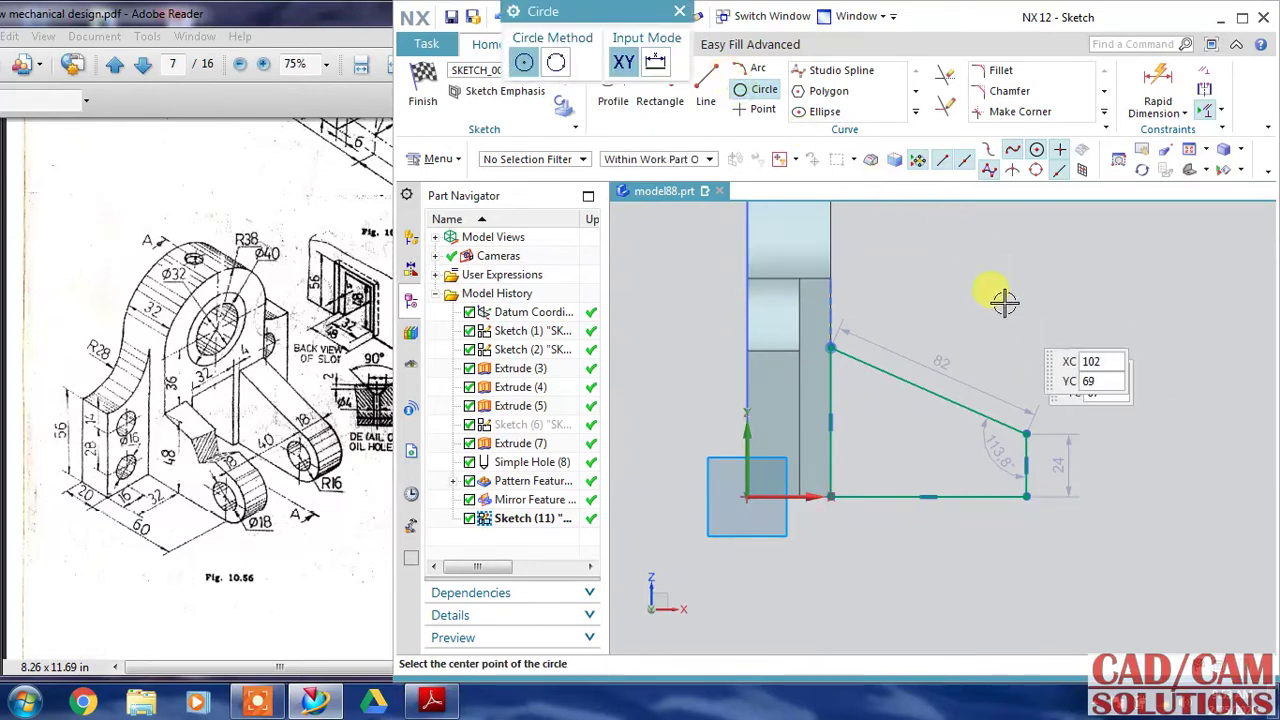
click(1030, 462)
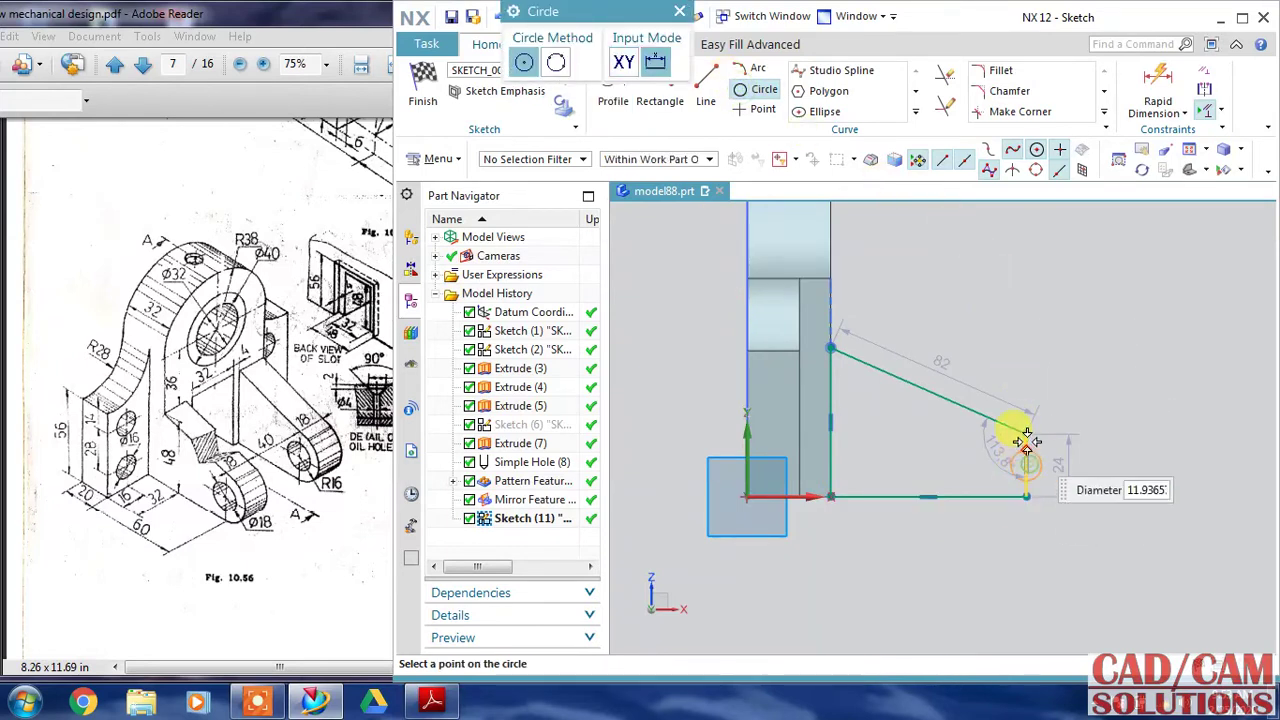
click(1026, 434)
key(Escape)
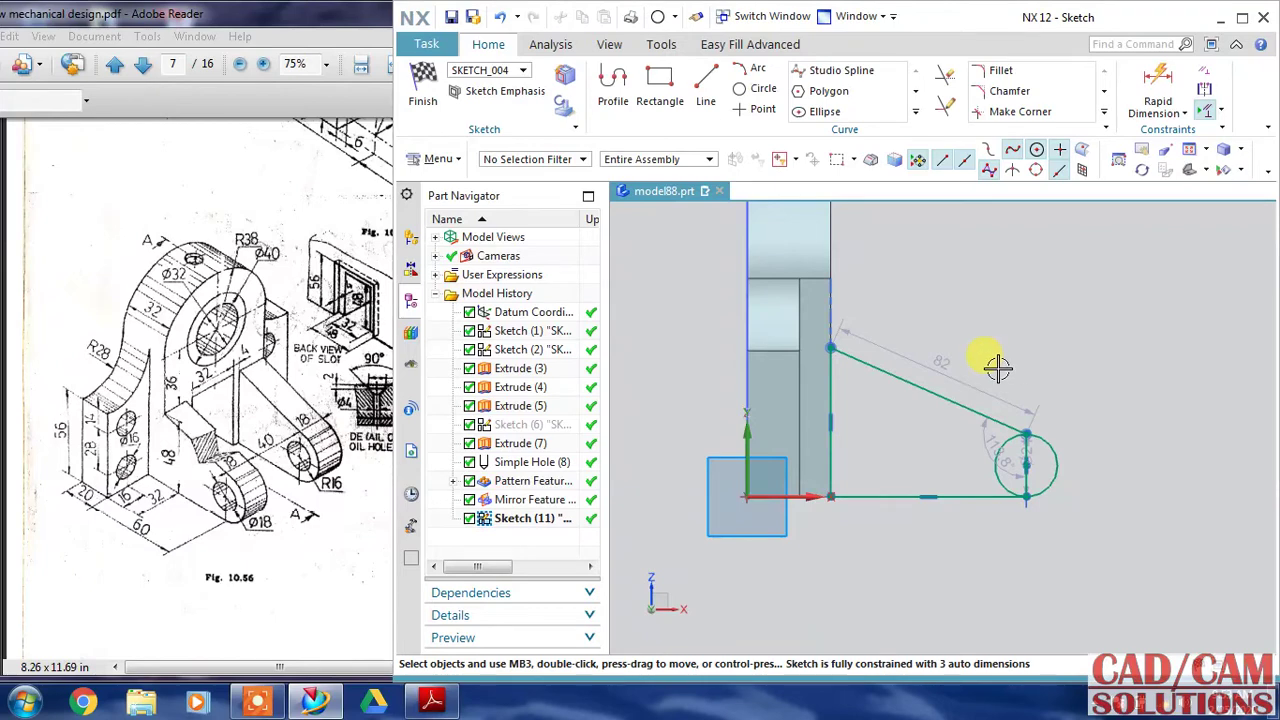
Dimension 60 from the left edge to the circle centre, 48 edge height, and Ø32 circle
click(1157, 88)
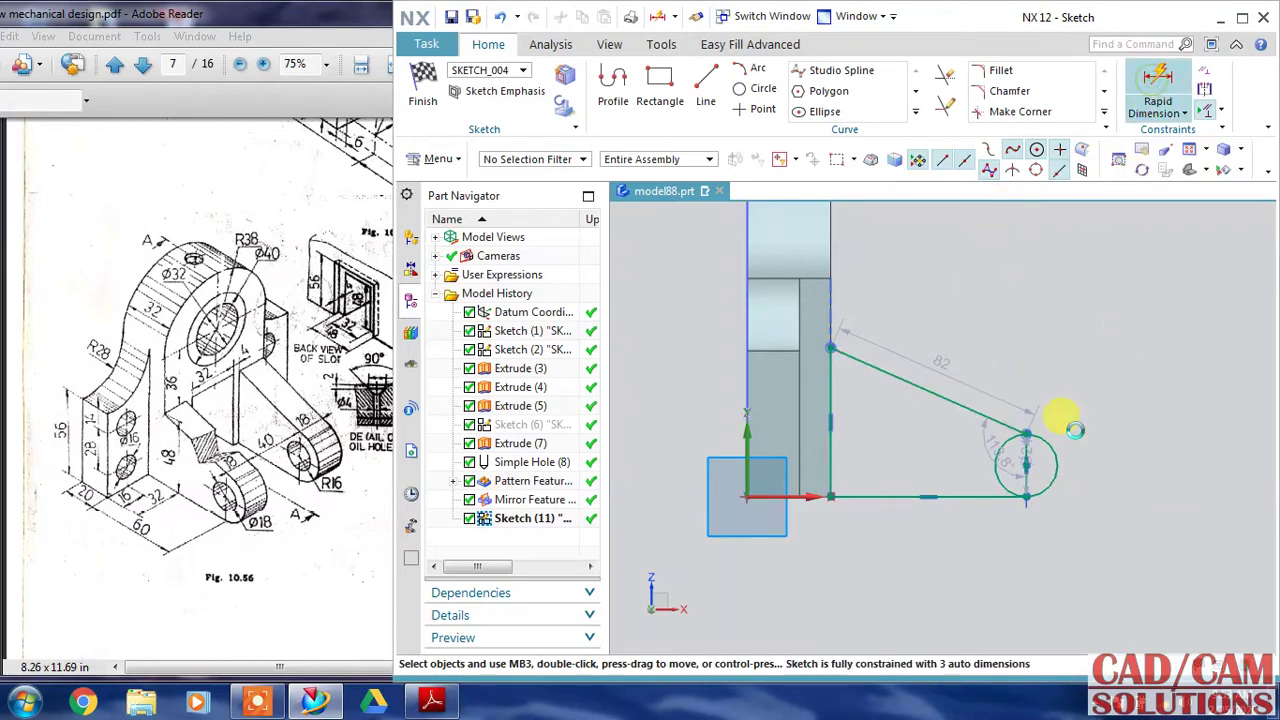
click(830, 466)
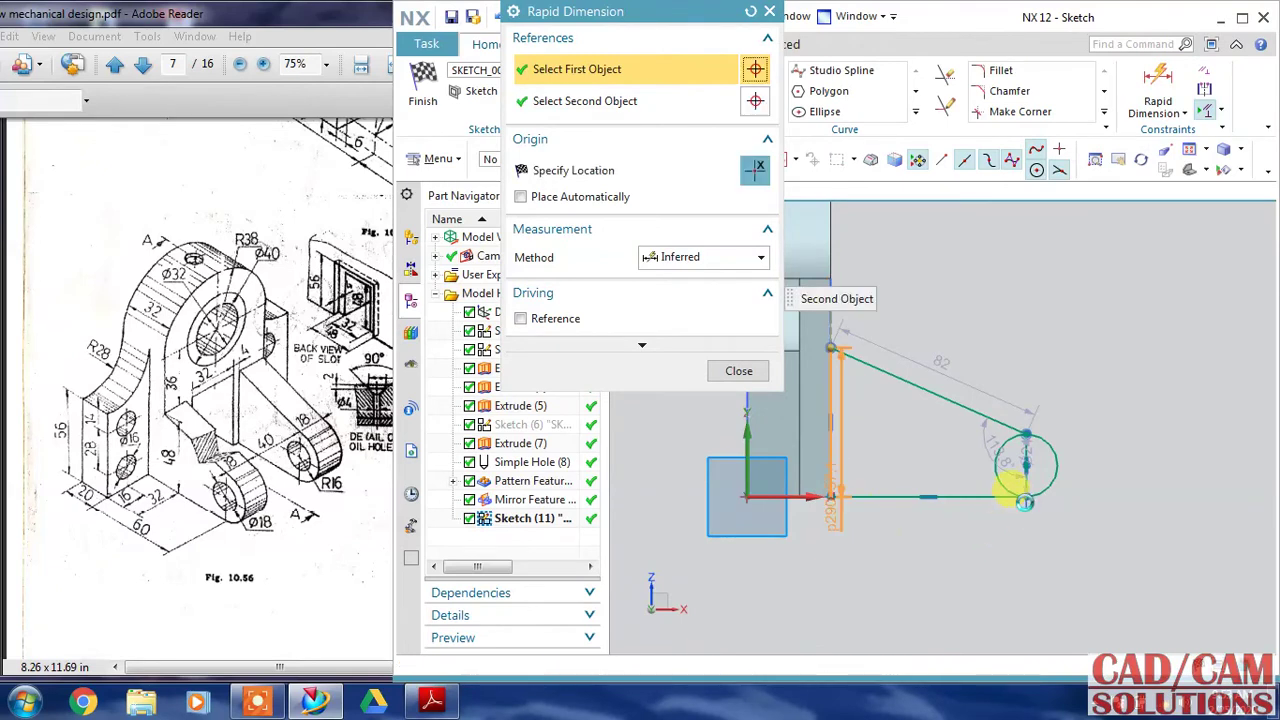
click(1025, 460)
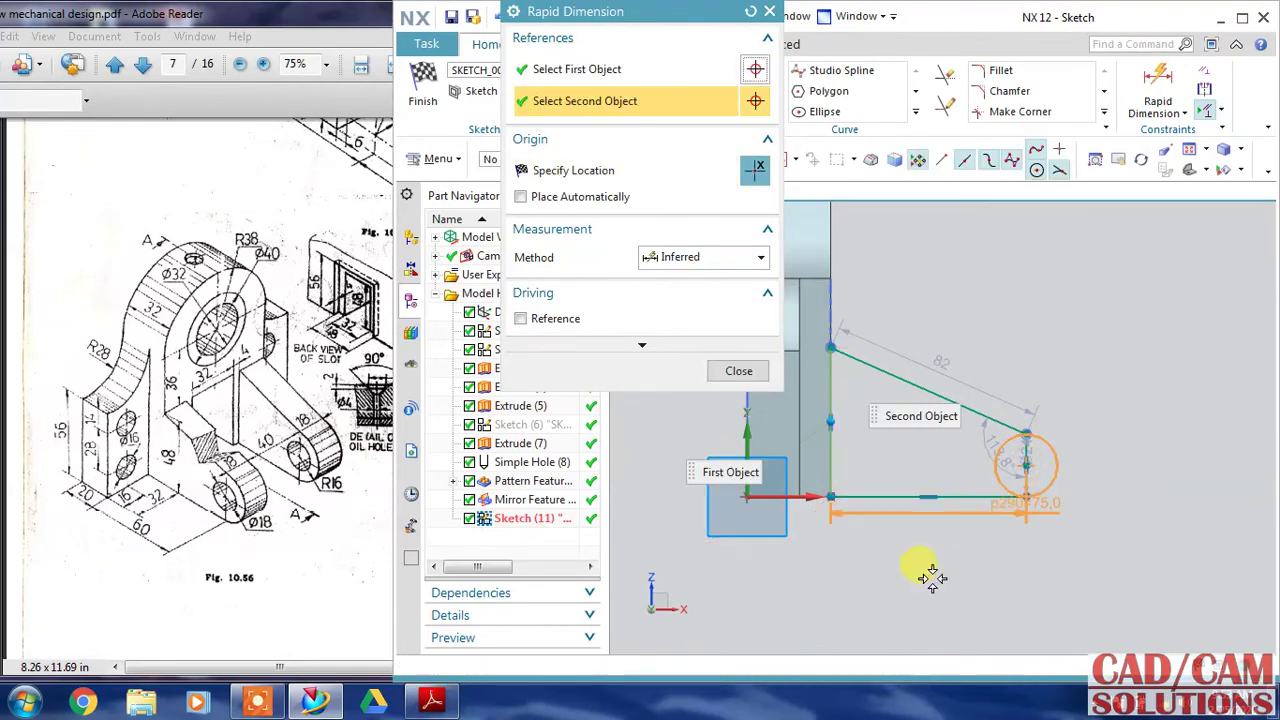
click(935, 558)
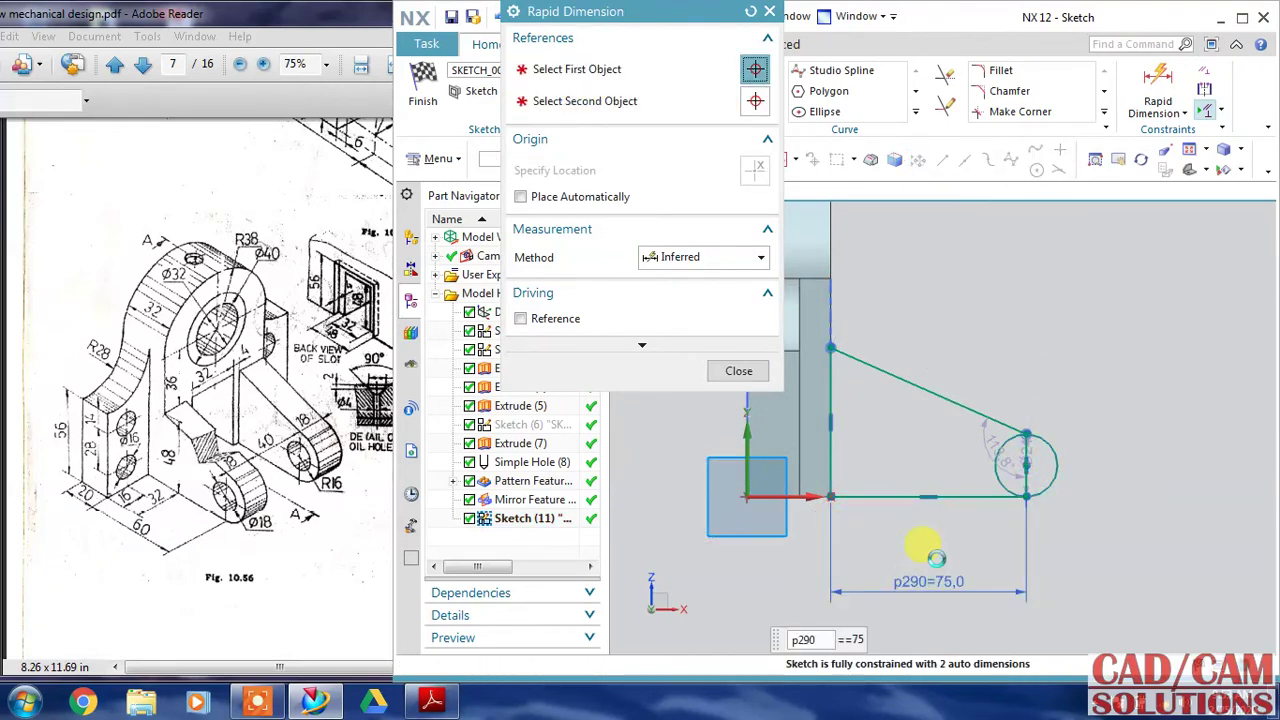
text(60)
key(Return)
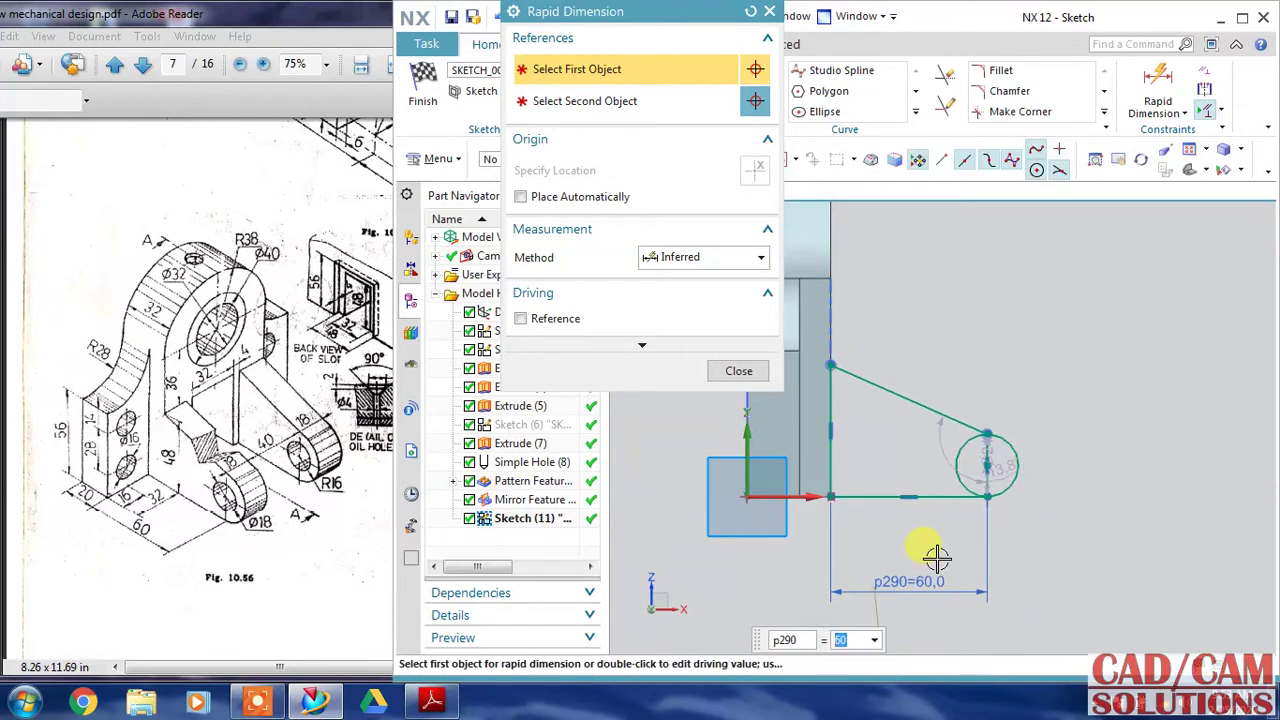
click(830, 405)
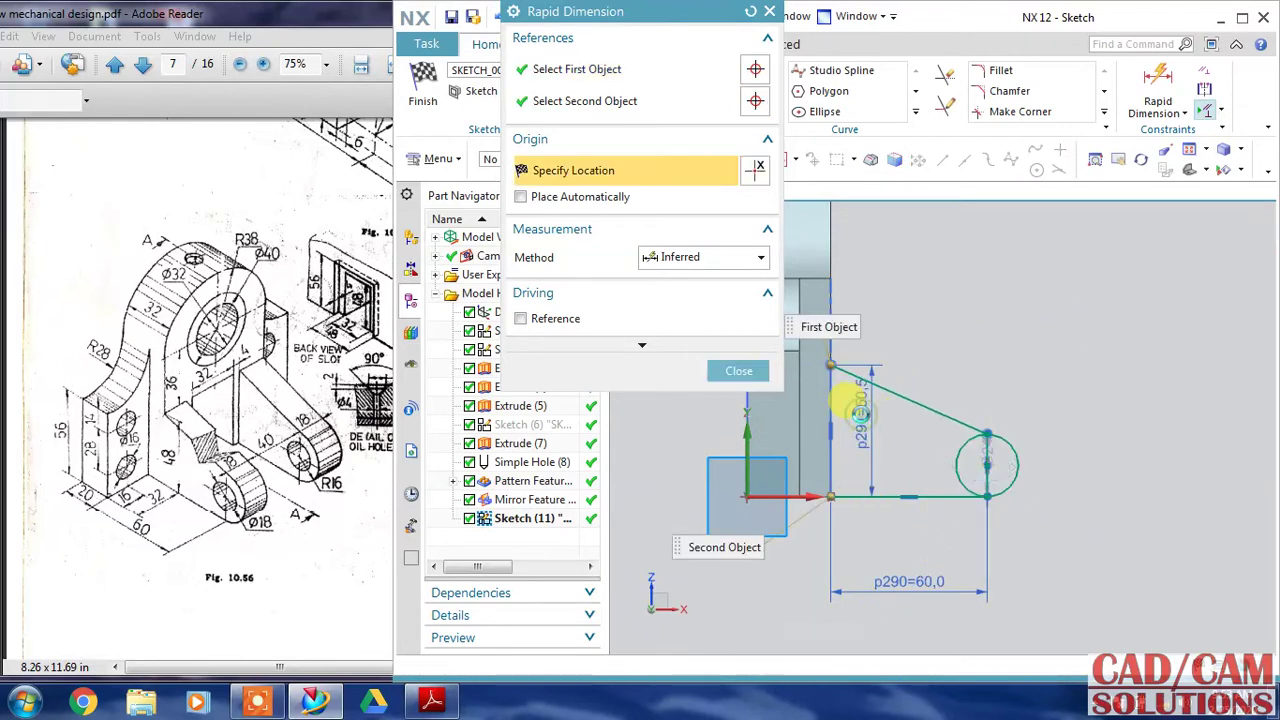
click(860, 410)
text(4)
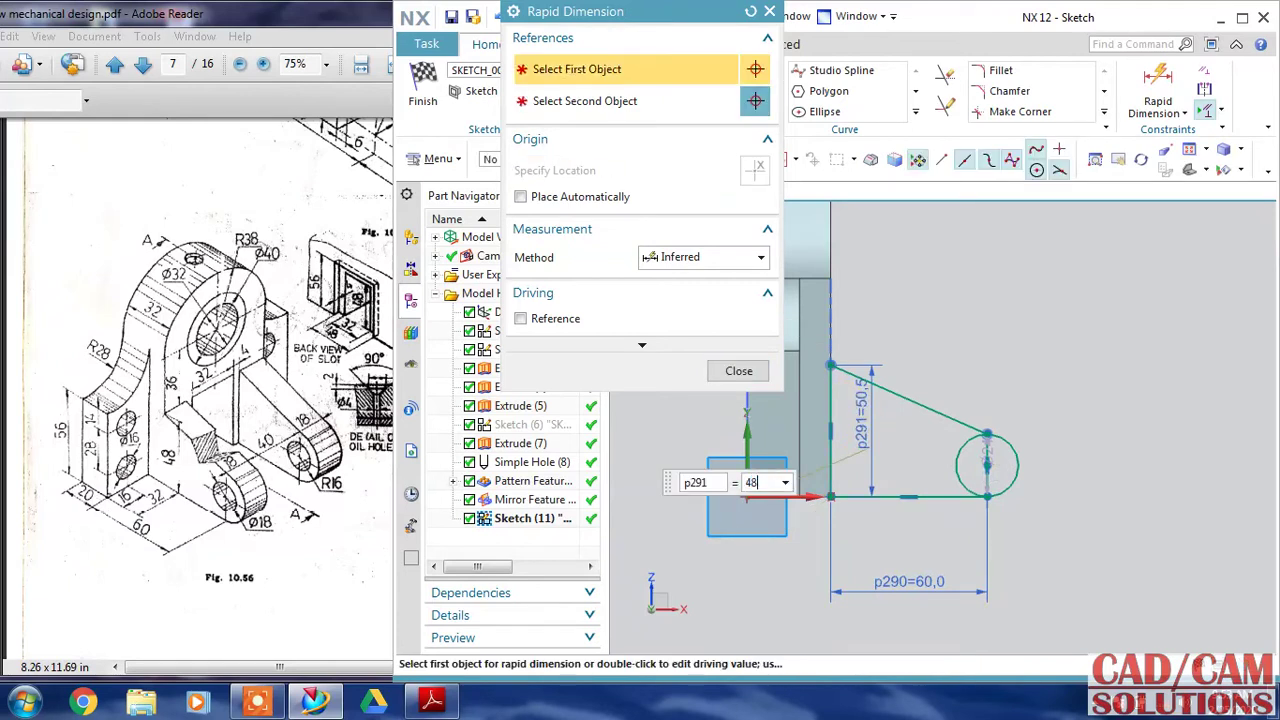
text(8)
key(Return)
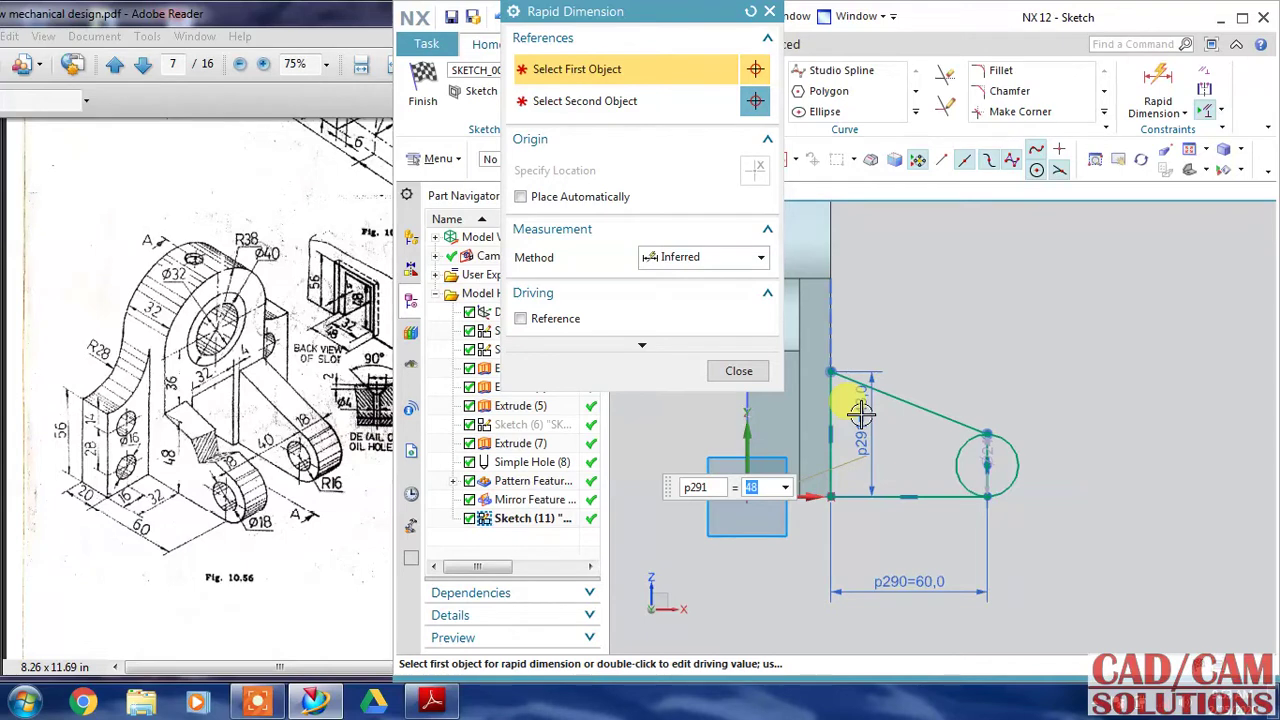
click(1010, 438)
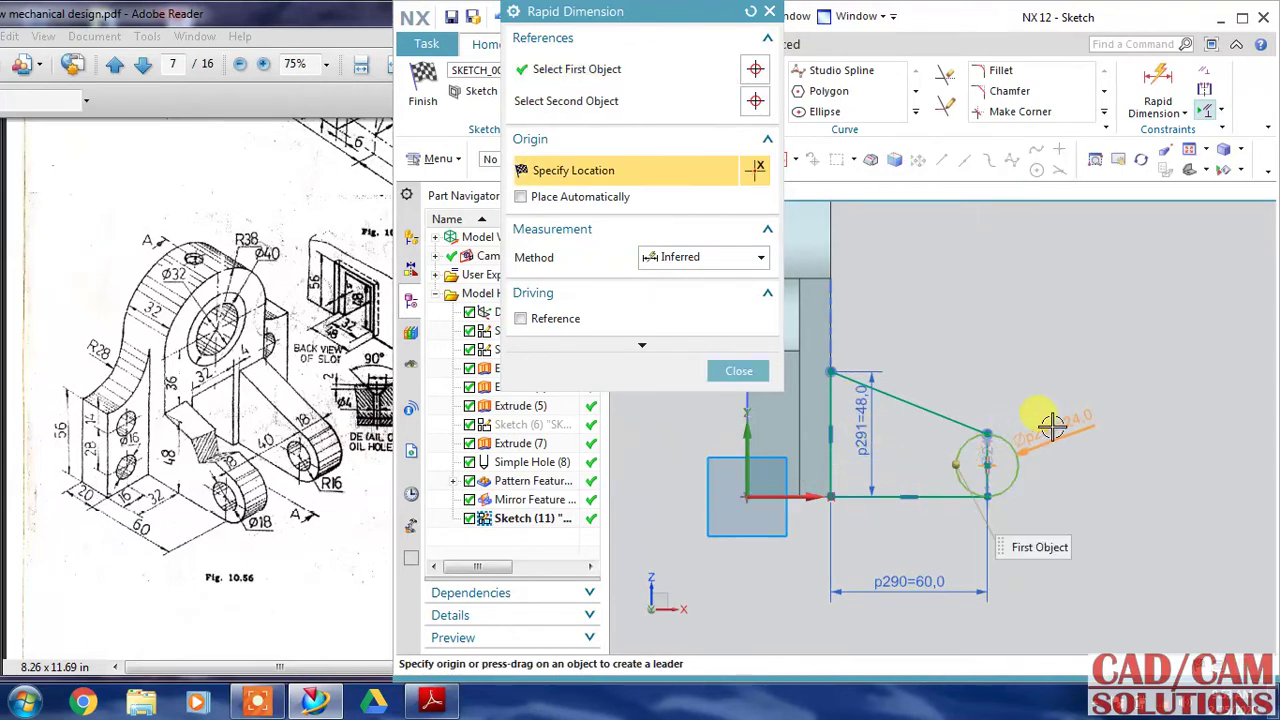
click(1083, 492)
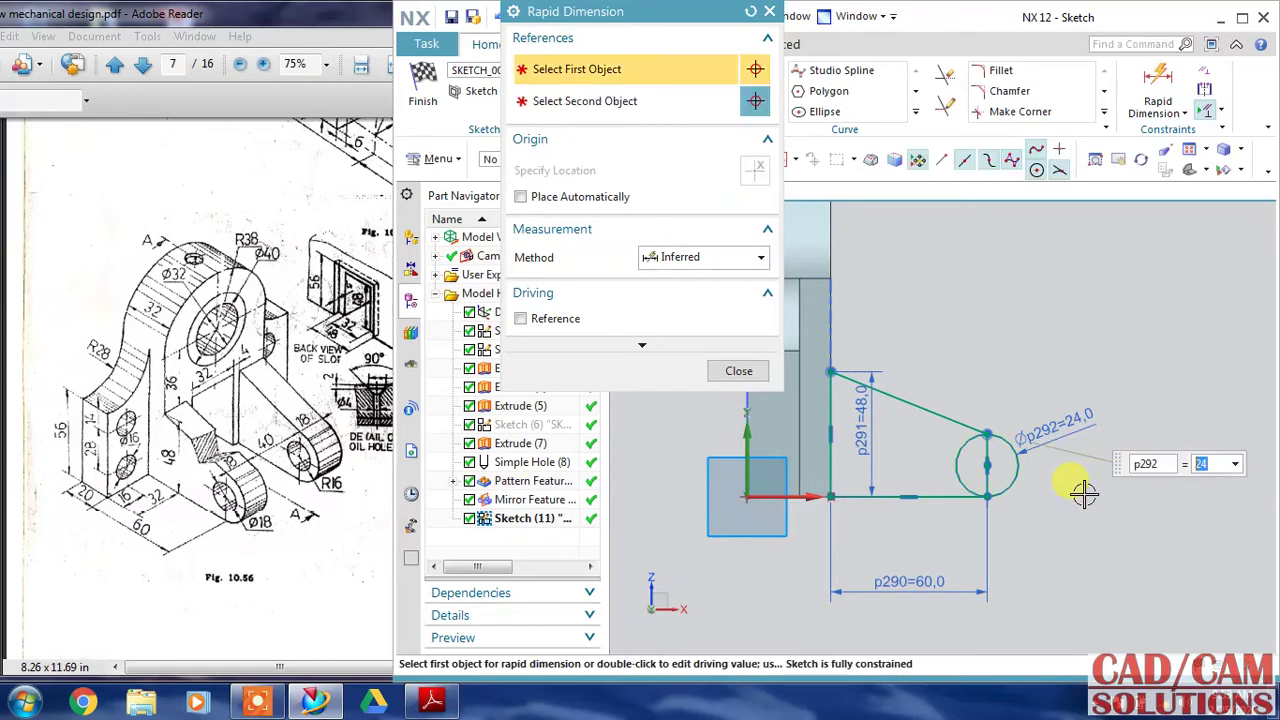
text(32)
key(Return)
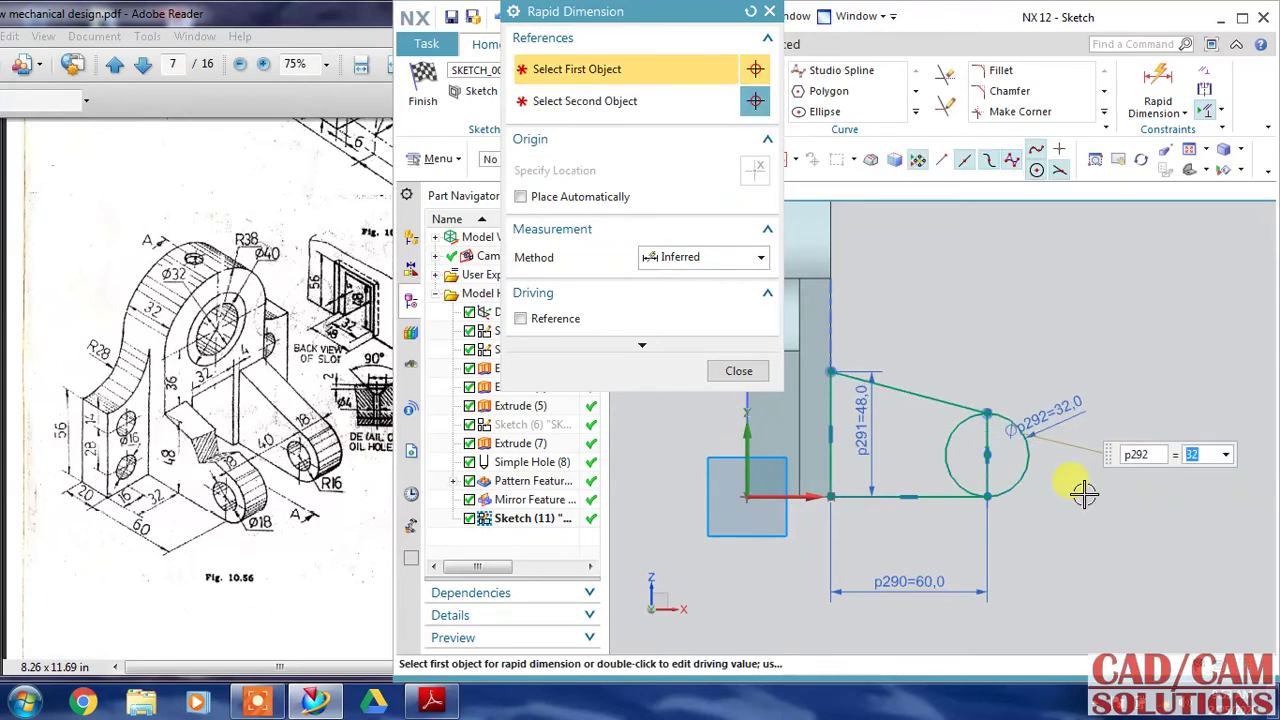
click(738, 371)
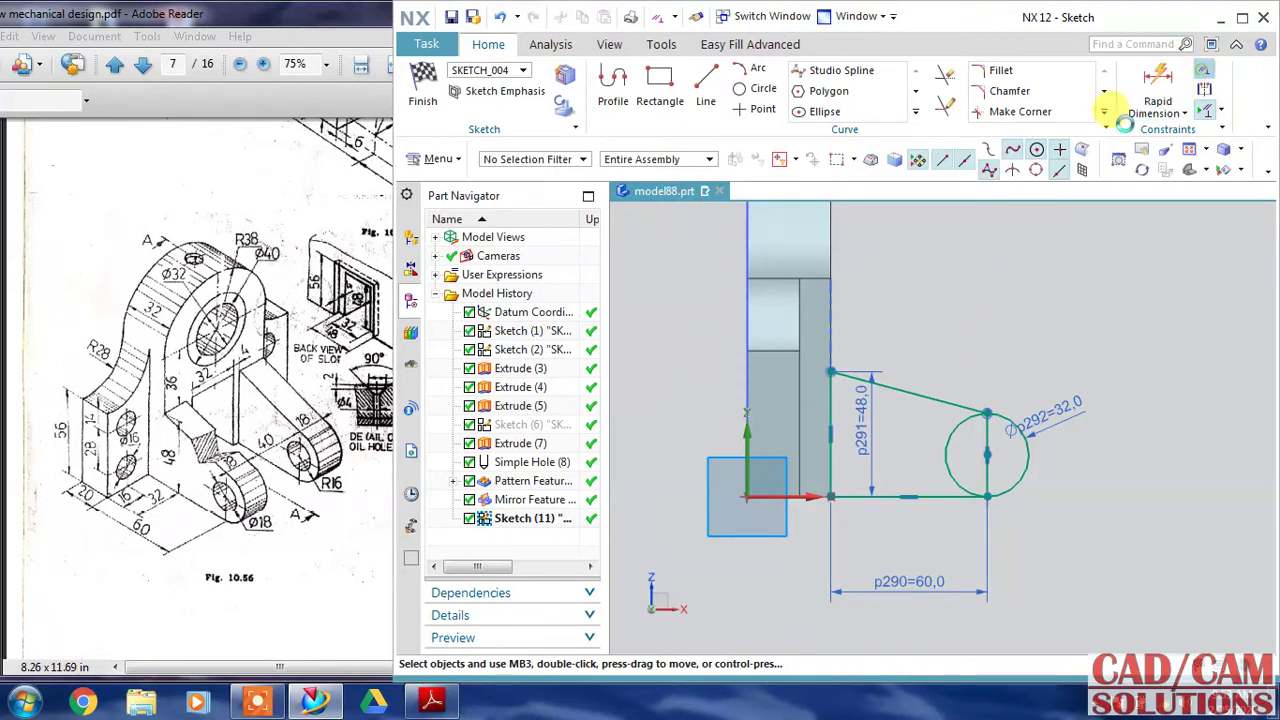
Try making the slanted line tangent to the circle, dismissing the over-constrained warning
click(1204, 72)
click(604, 77)
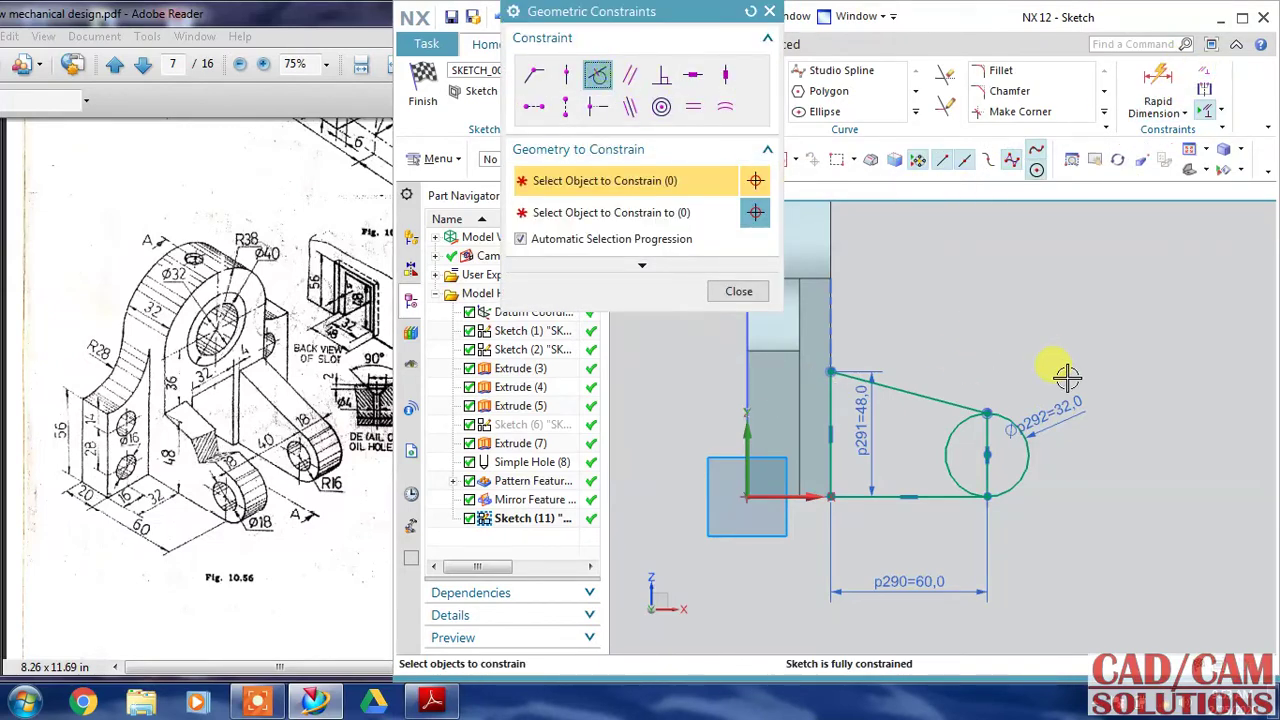
click(935, 395)
click(1007, 421)
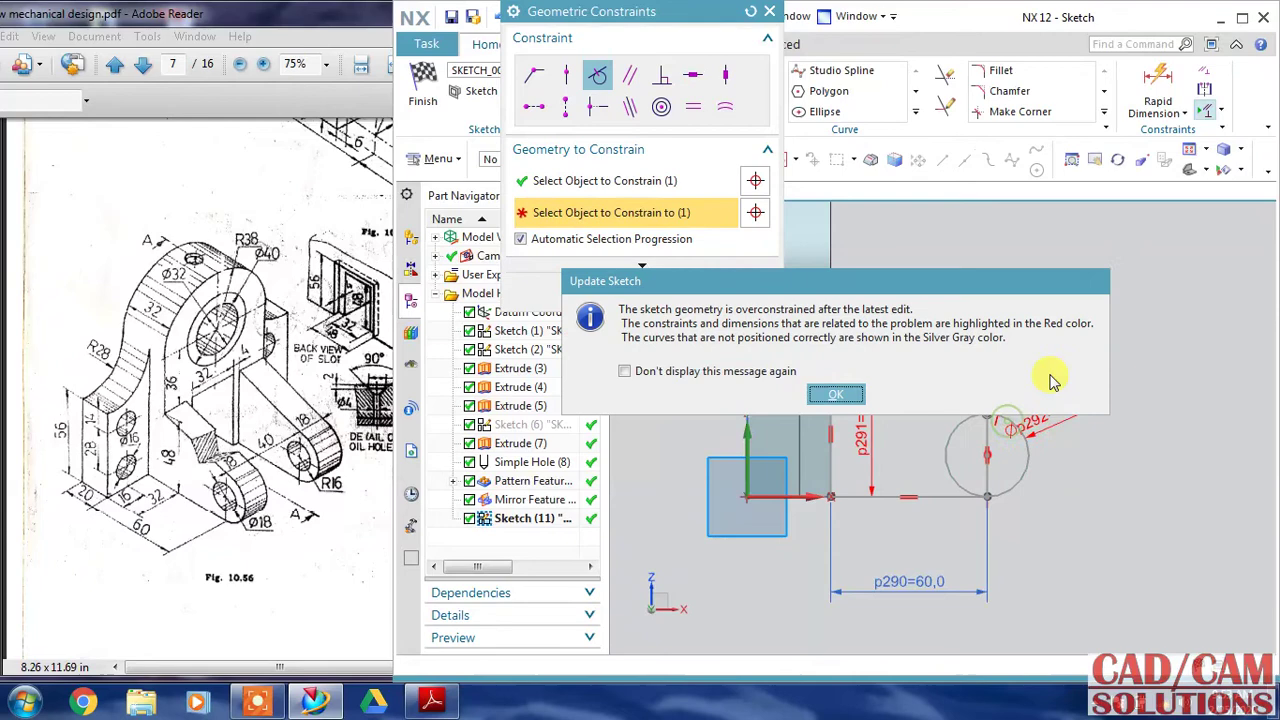
click(836, 394)
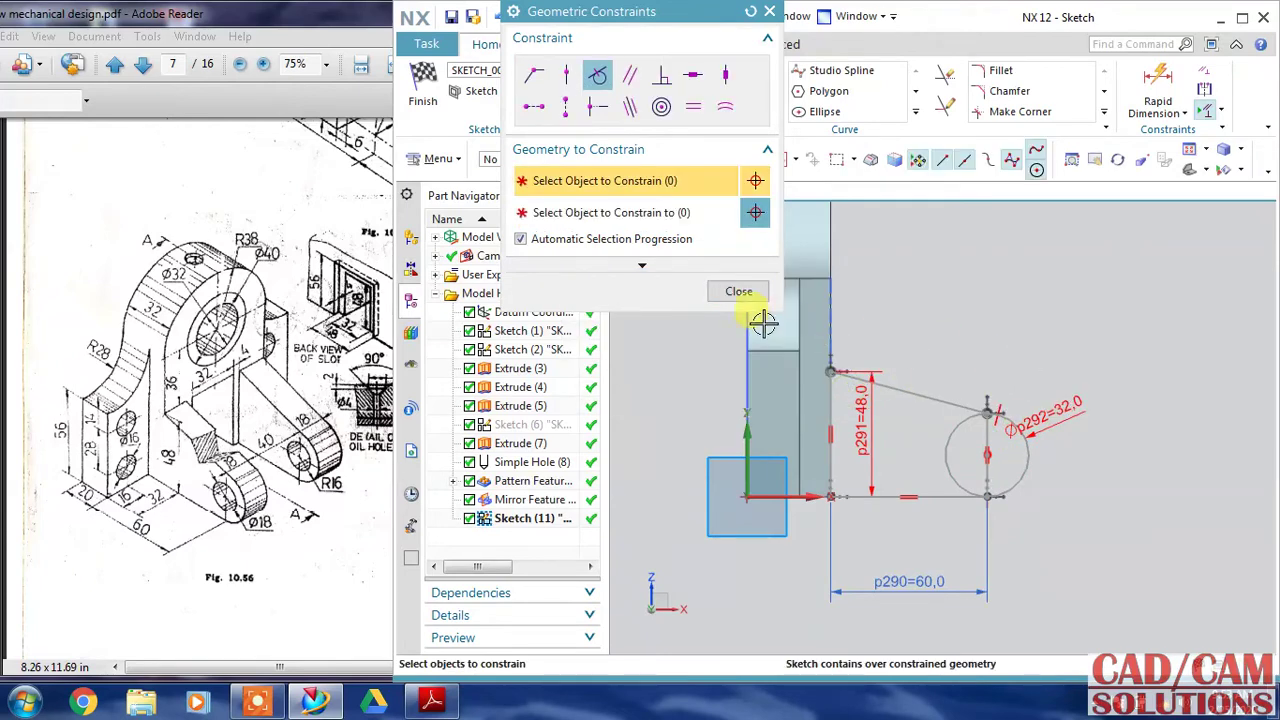
click(738, 292)
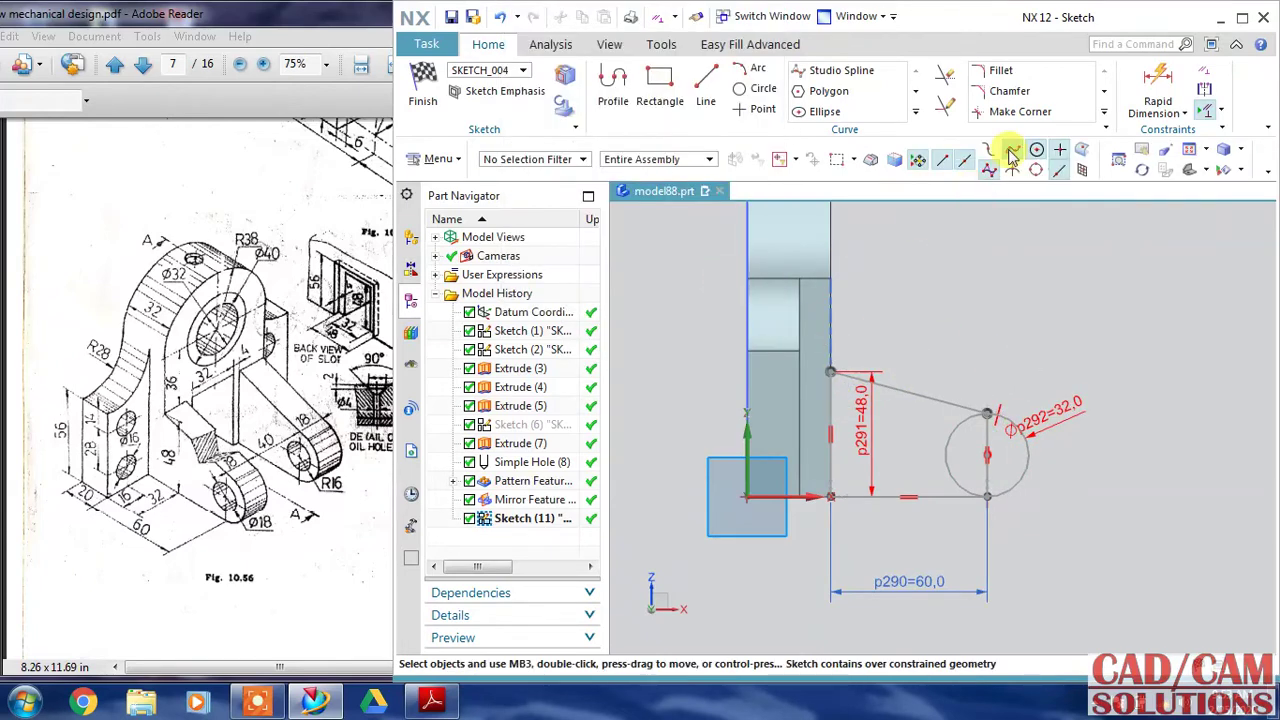
Trim away the circle's left half with Quick Trim
click(945, 72)
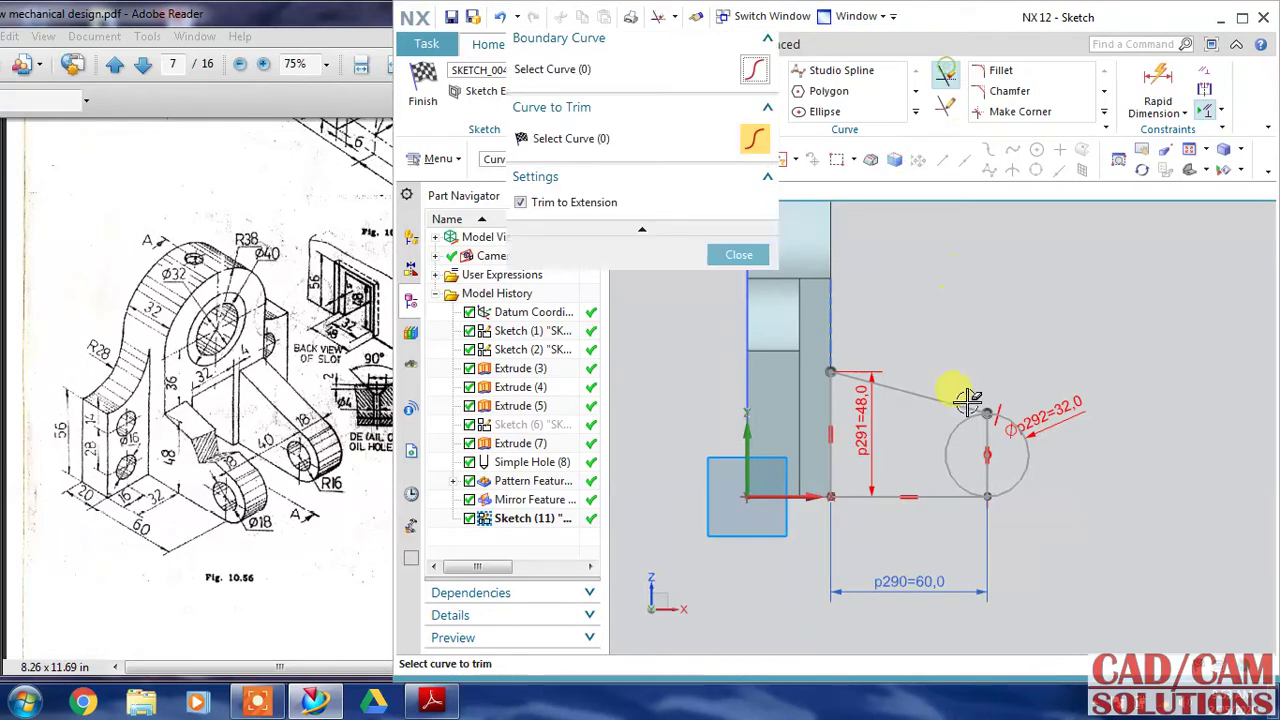
click(948, 455)
key(Escape)
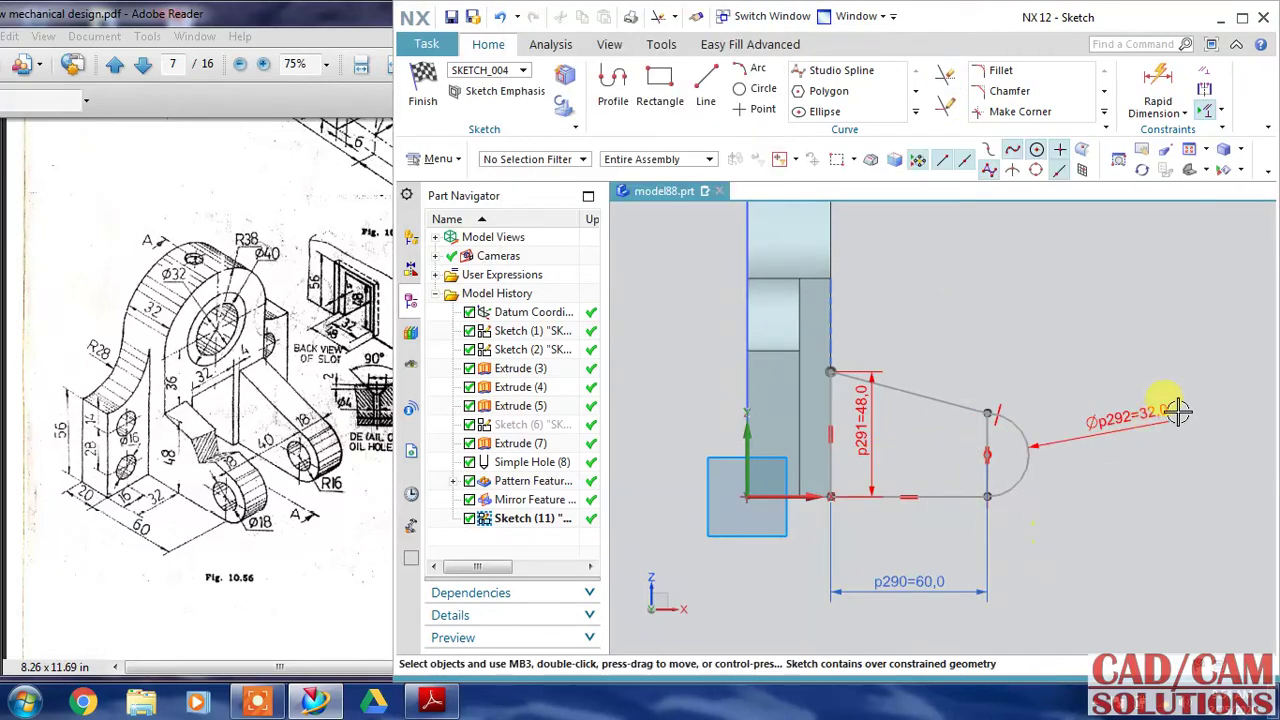
Delete the arc's diameter dimension, then undo the deletion
click(1171, 408)
key(Delete)
click(836, 389)
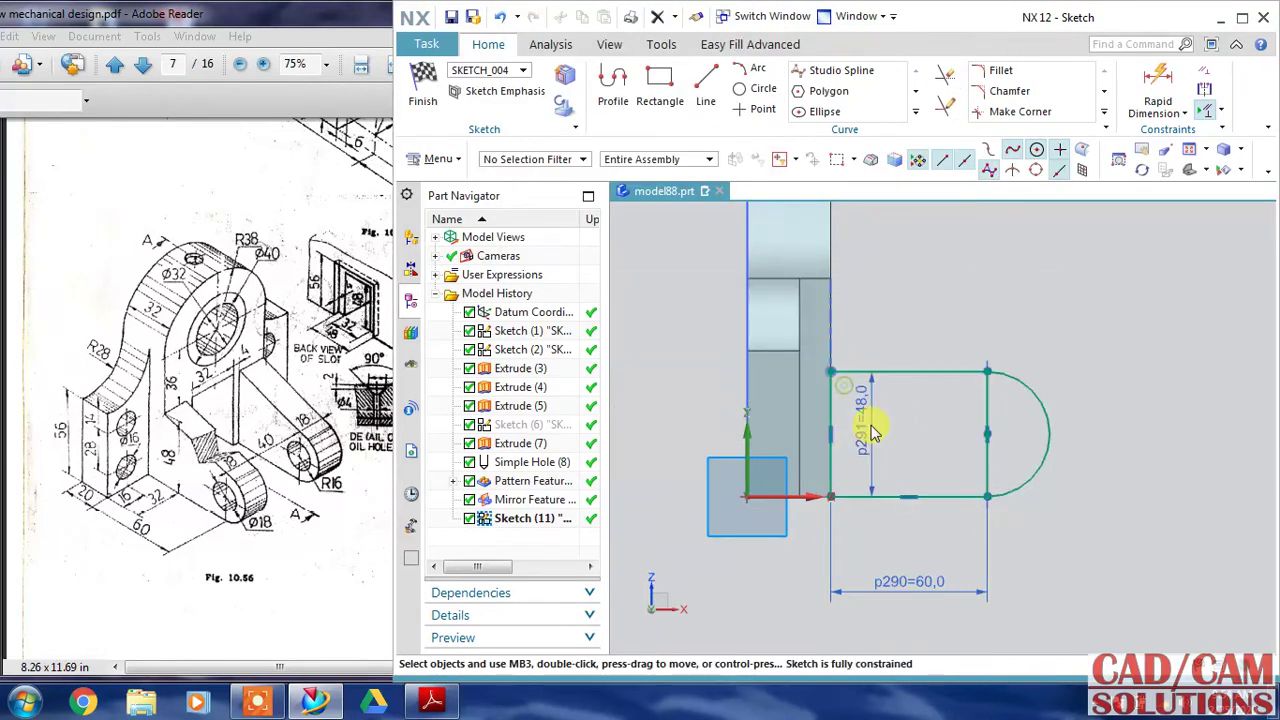
click(502, 17)
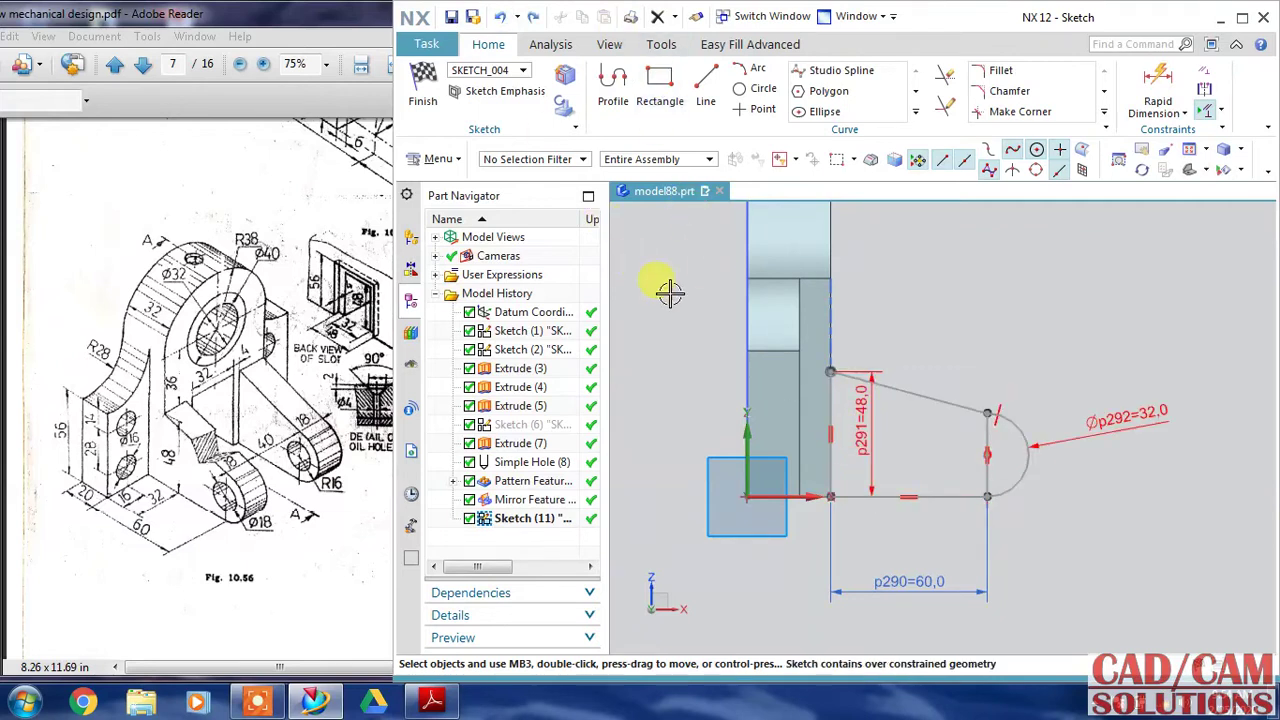
Remove the tangency at the arc-line junction and delete the slanted top line
click(1003, 402)
key(Delete)
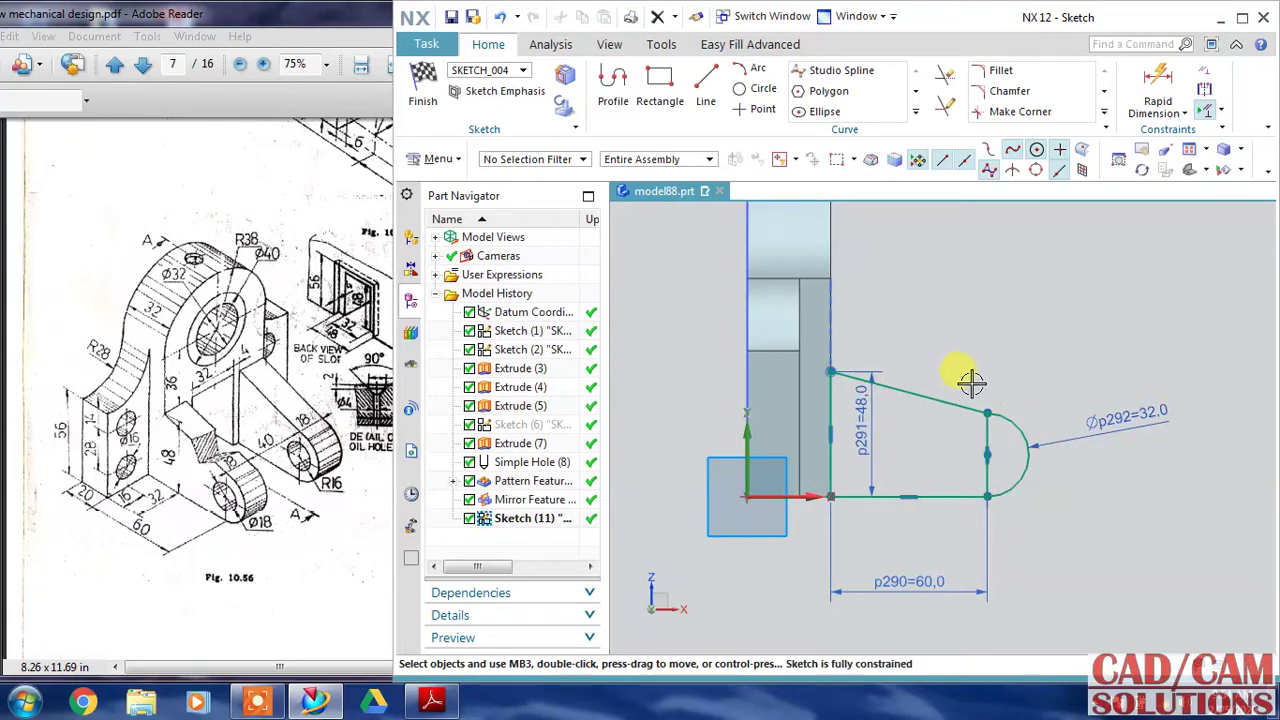
click(915, 394)
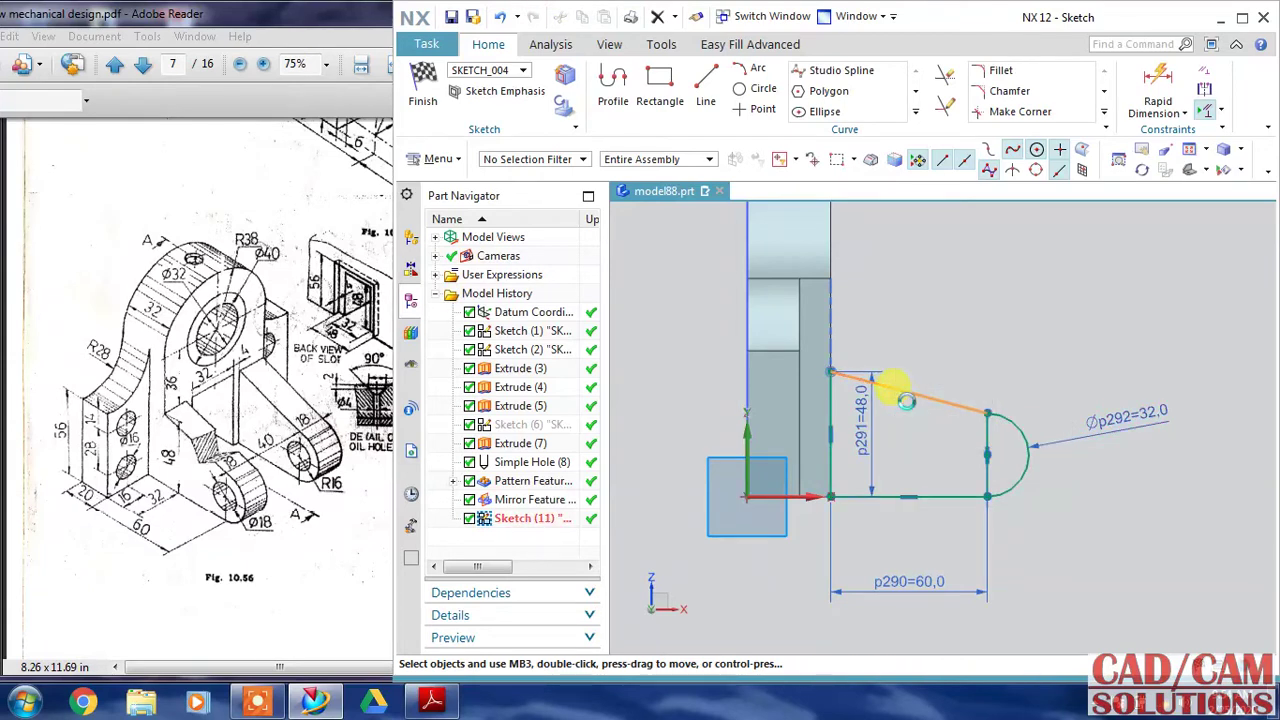
key(Delete)
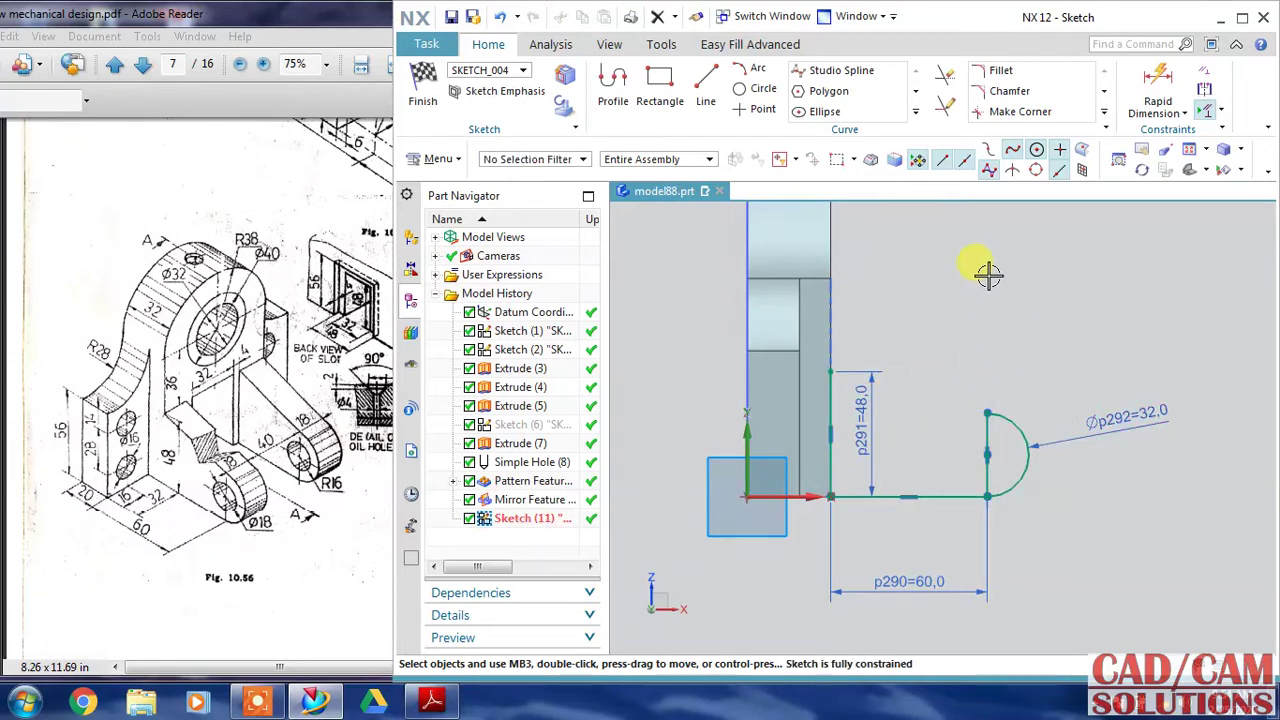
Draw a new top edge from the vertical edge's top to the arc's upper end
click(706, 80)
click(830, 372)
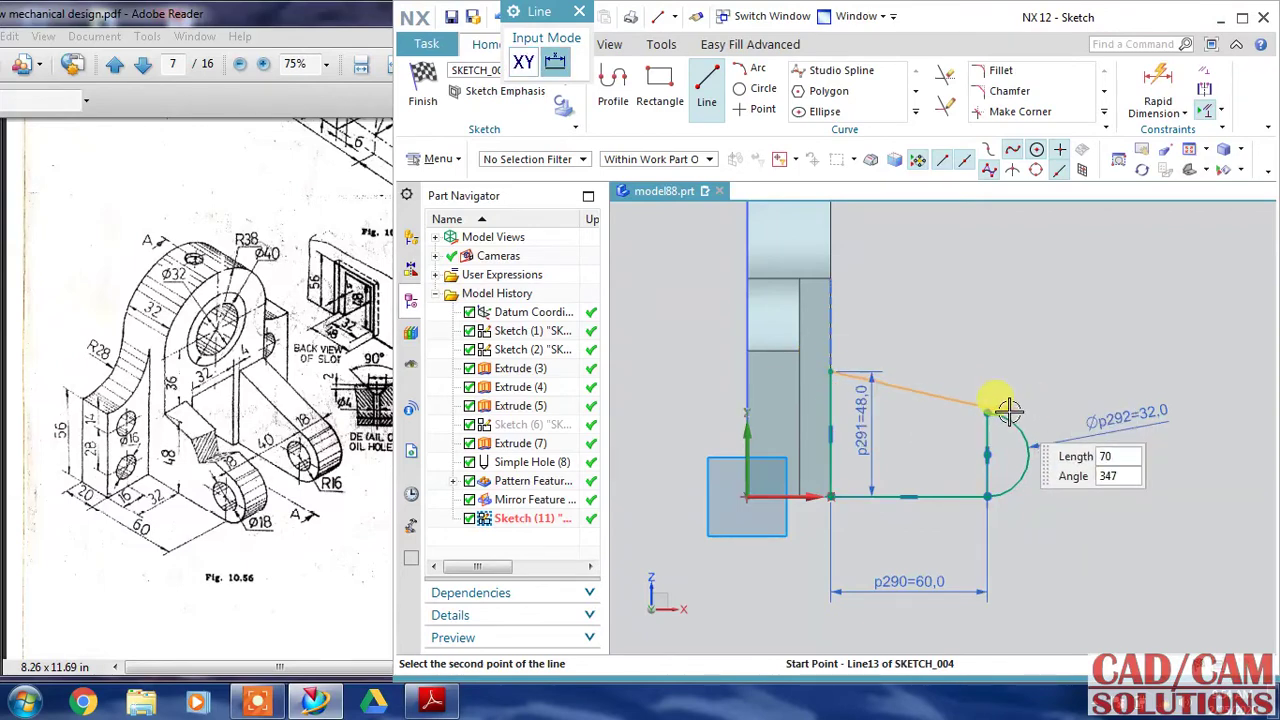
click(1013, 340)
key(Escape)
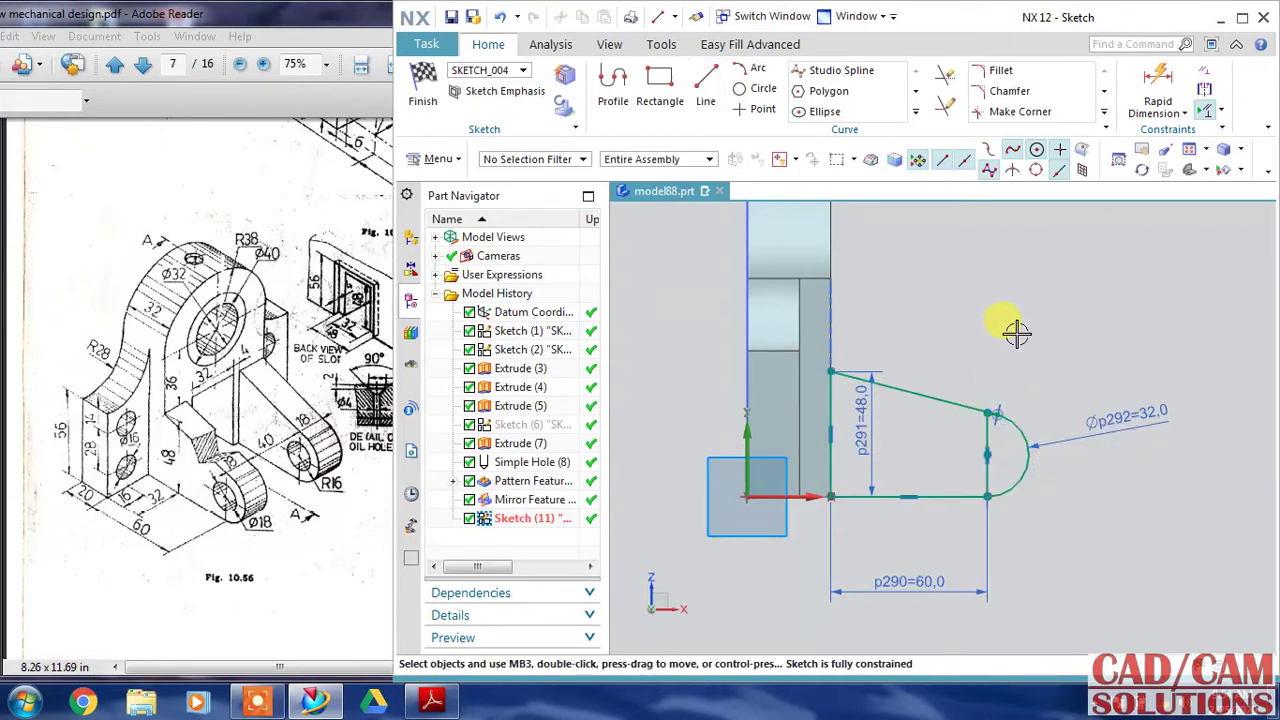
scroll(1010, 360, up, 5)
scroll(998, 414, up, 1)
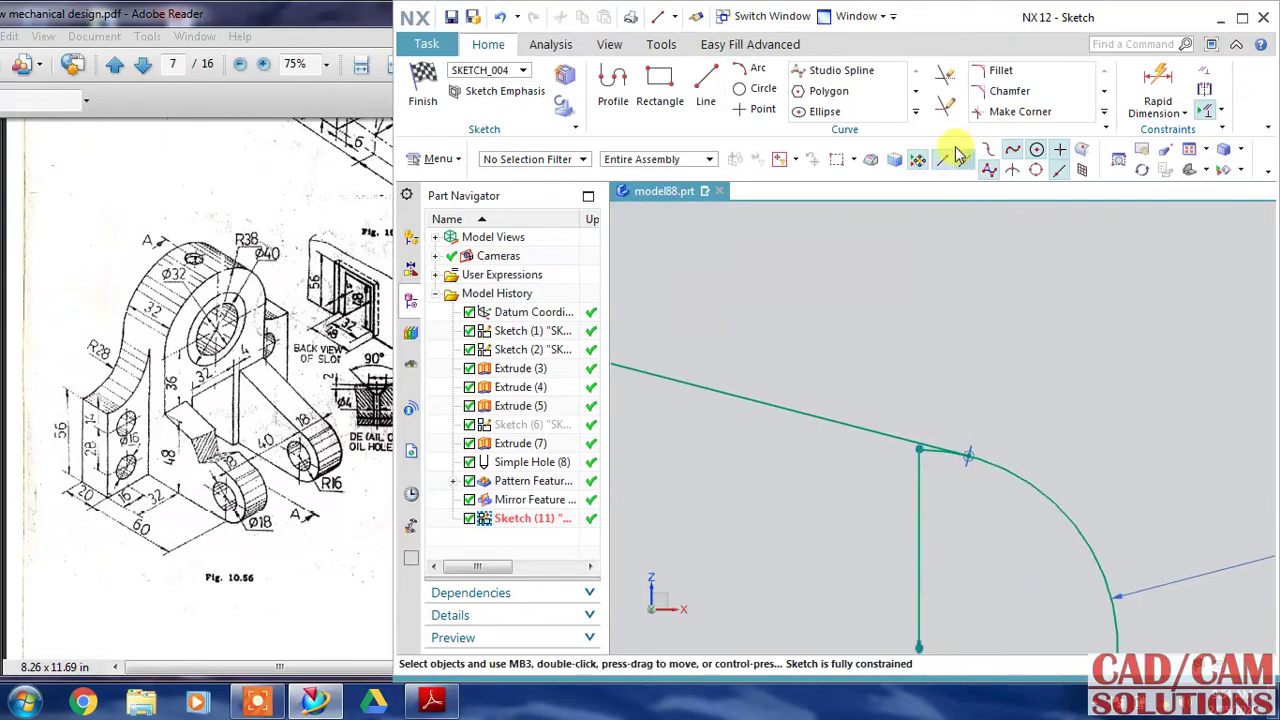
Quick Trim Line11's overhang past the arc
click(945, 75)
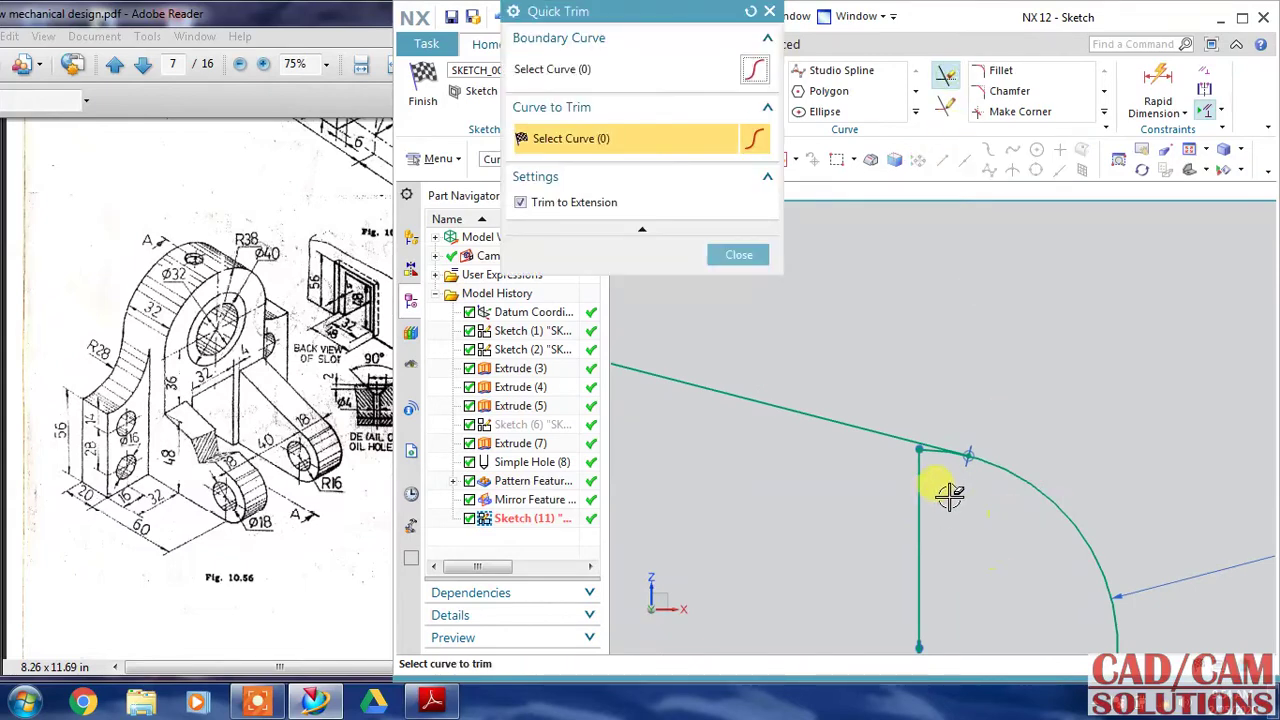
click(925, 452)
scroll(940, 523, down, 3)
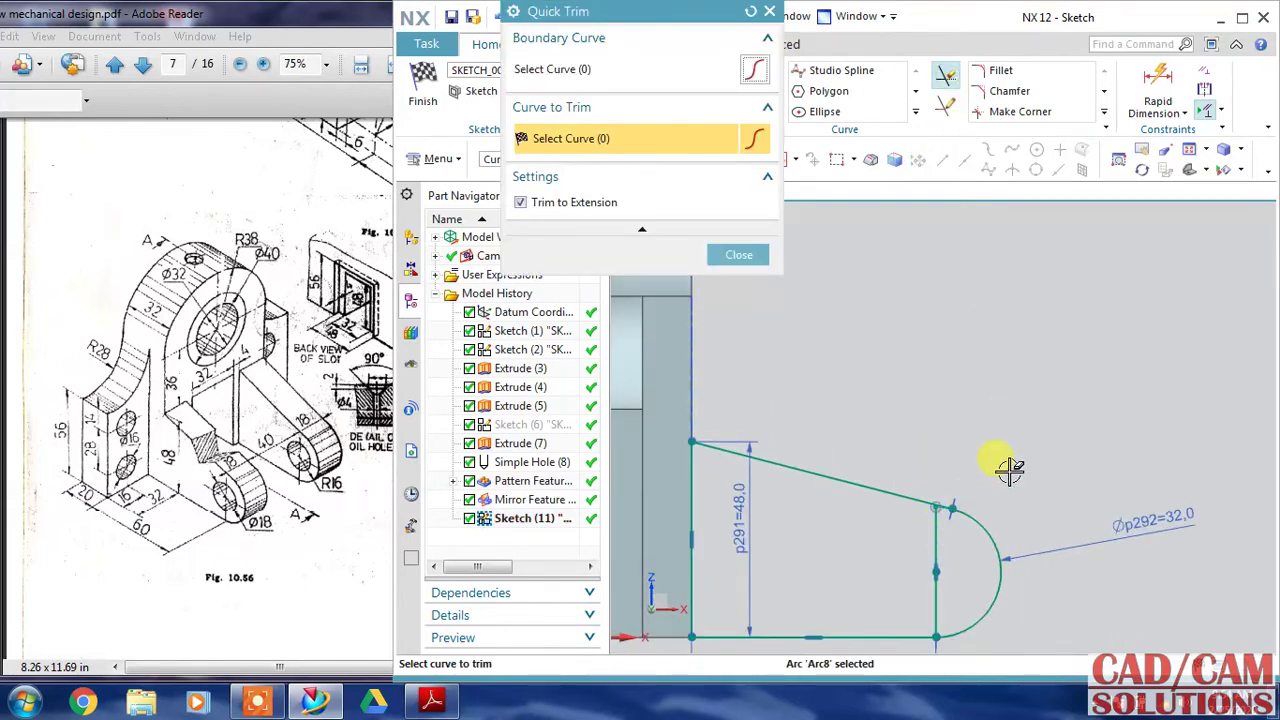
shift+middle_drag(1009, 470, 1063, 365)
middle_click(1066, 520)
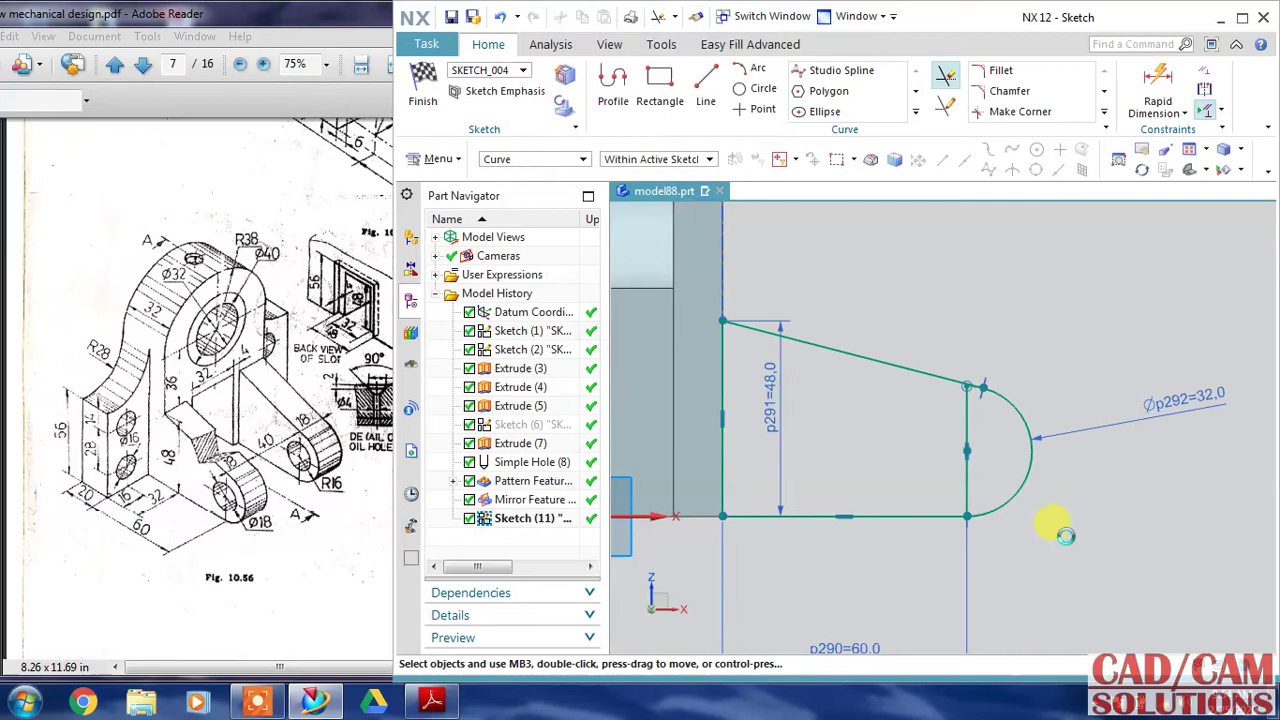
Convert the vertical line at the arc into a reference line
right_click(968, 480)
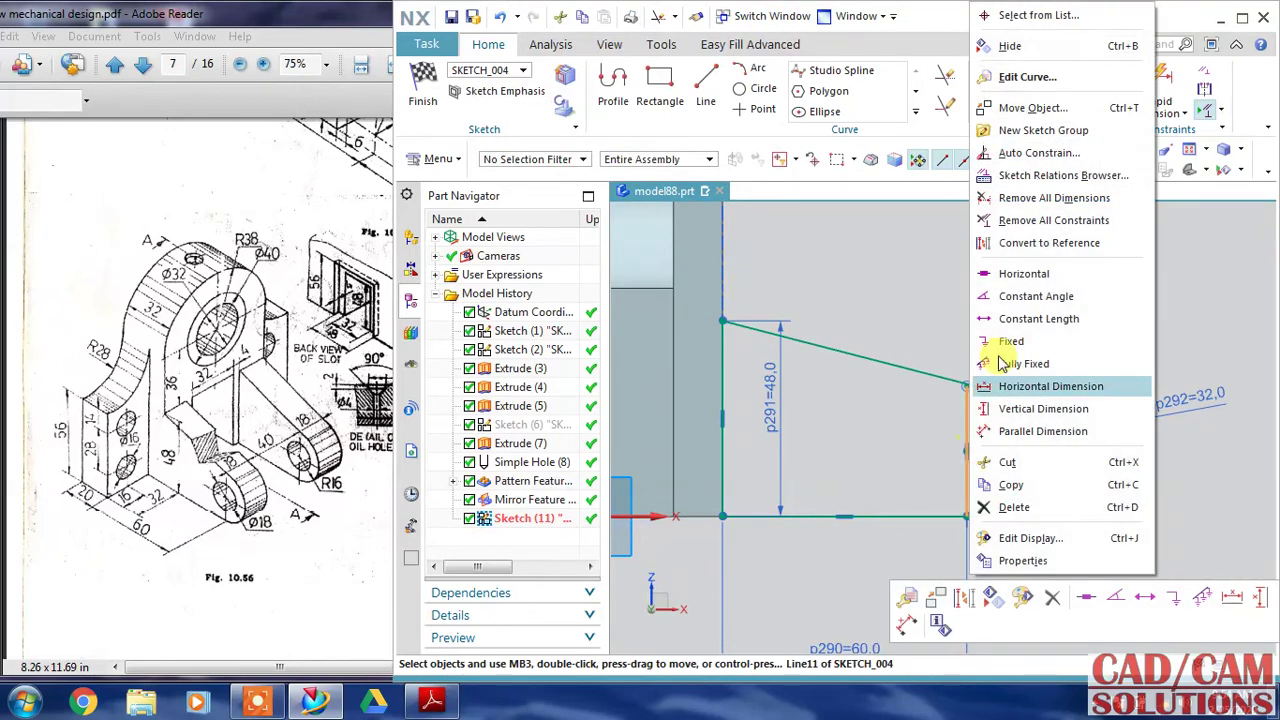
click(1068, 240)
scroll(1082, 512, down, 2)
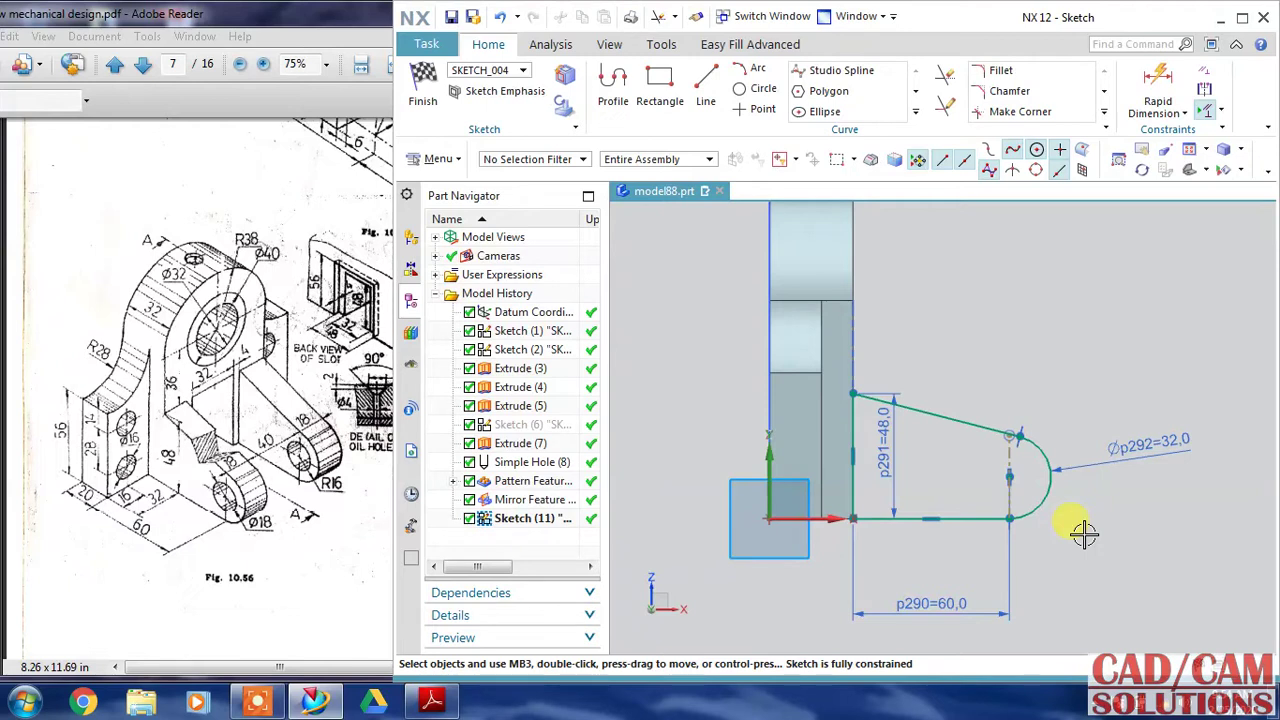
Draw an 18 mm diameter circle at the arc's centre
click(757, 88)
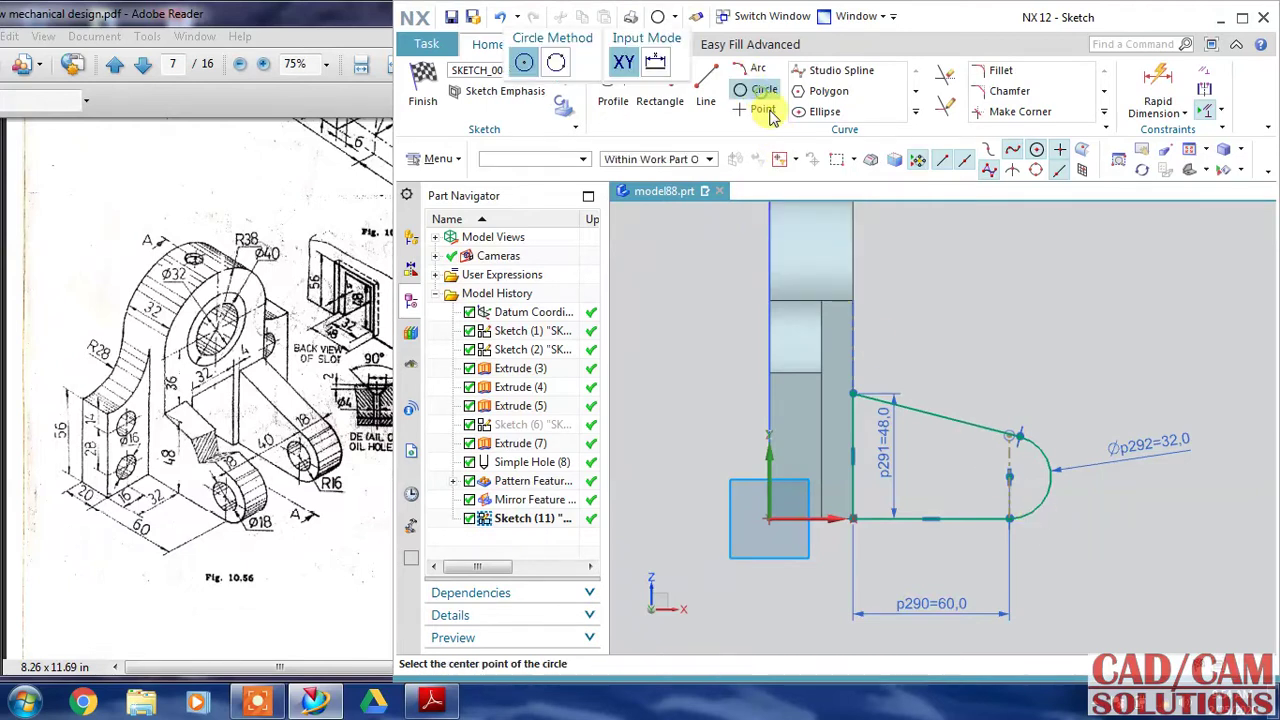
click(1010, 476)
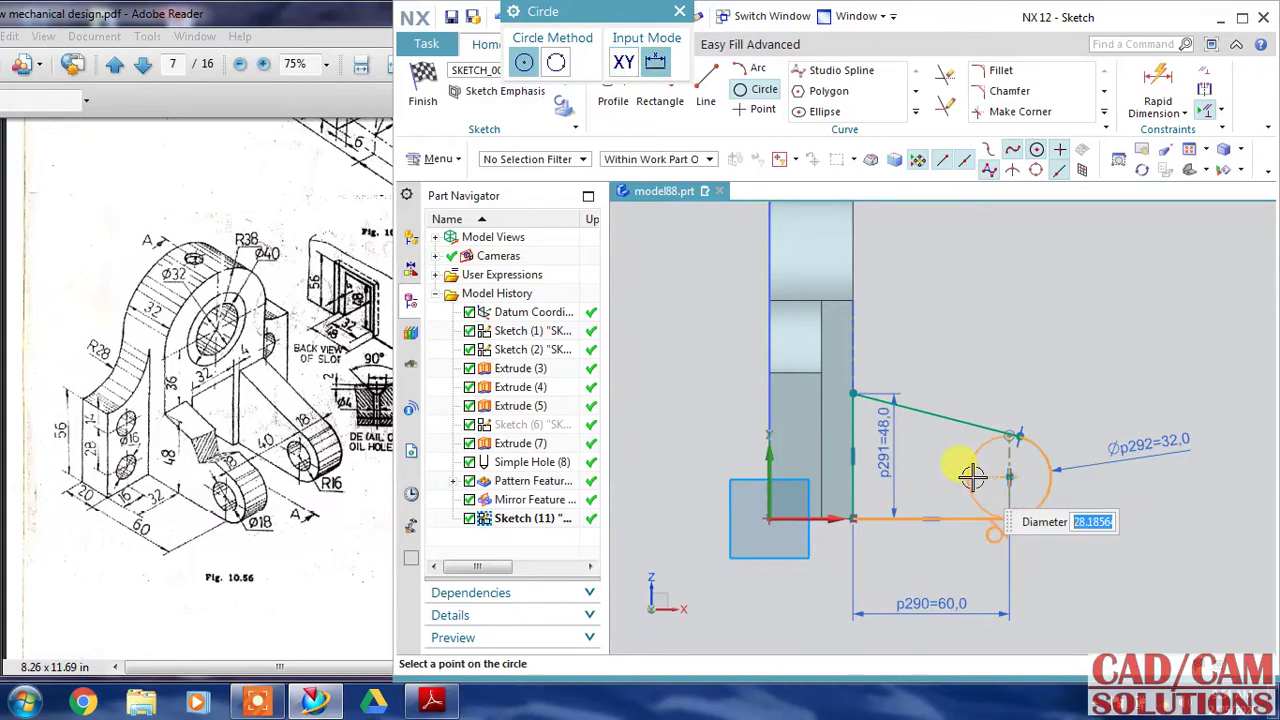
text(18)
key(Return)
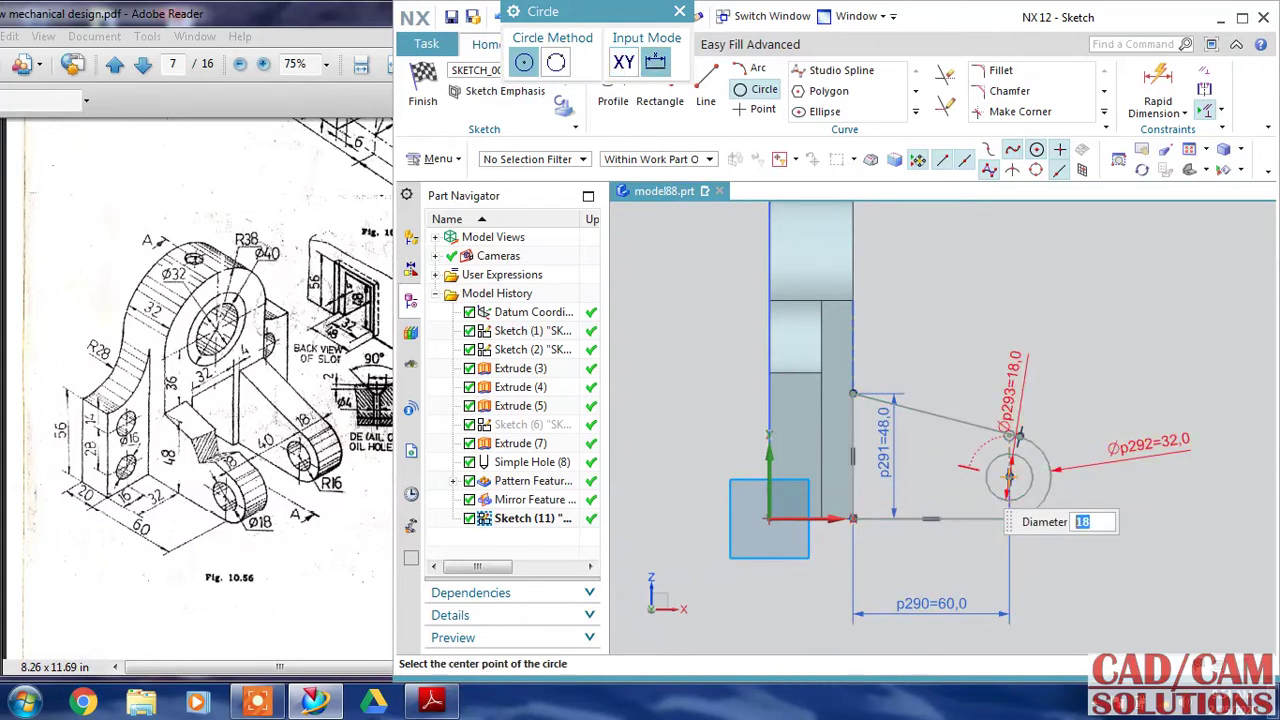
middle_click(1077, 383)
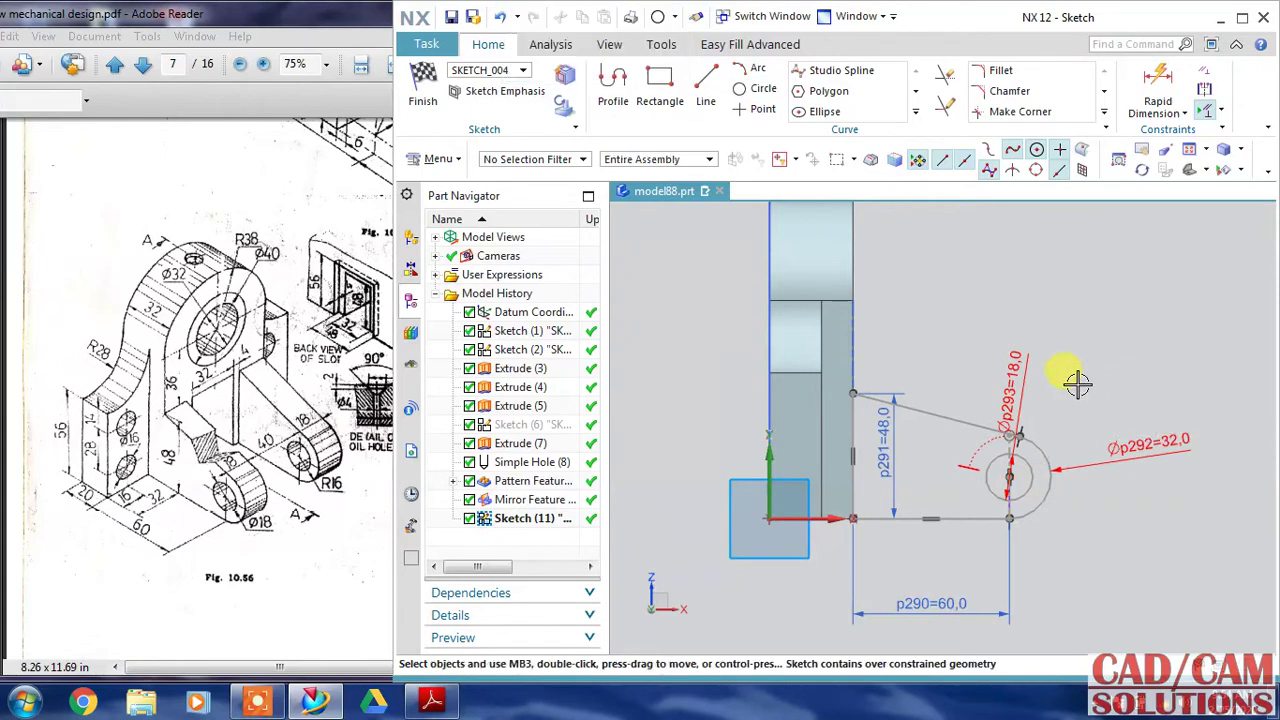
Delete the circle's 18 diameter dimension and the misplaced circle
click(1052, 386)
key(Delete)
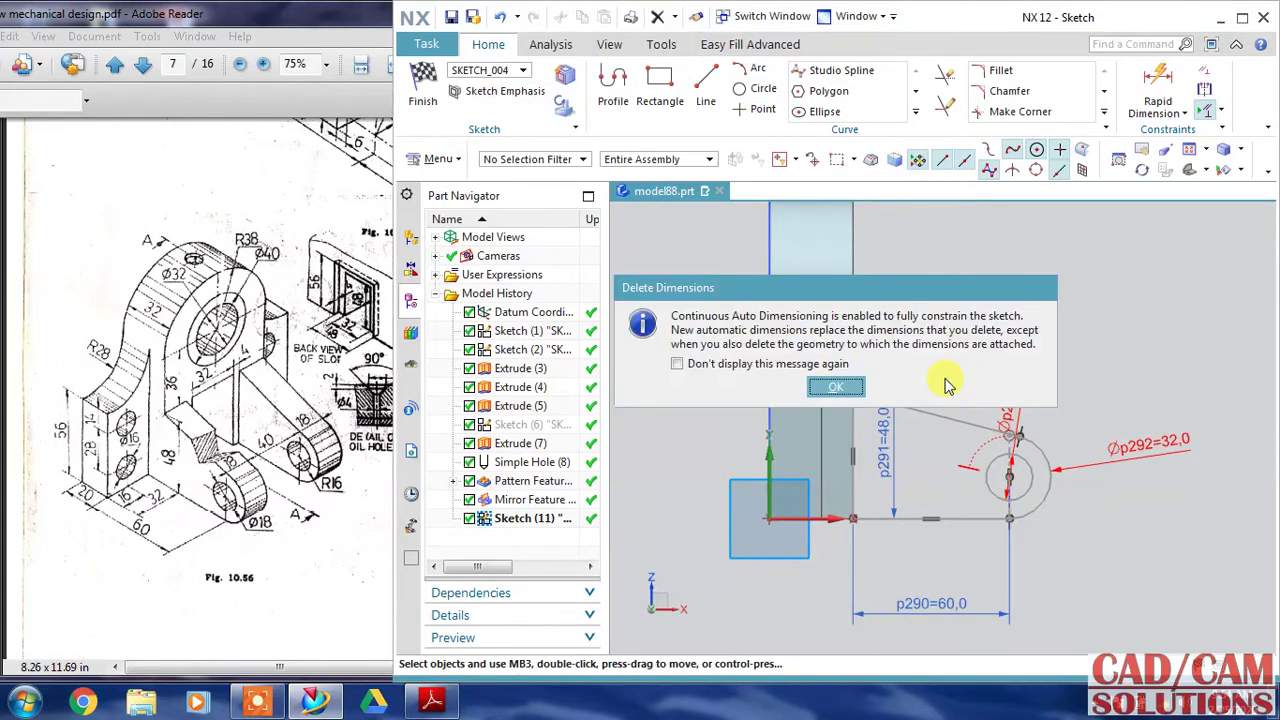
click(830, 388)
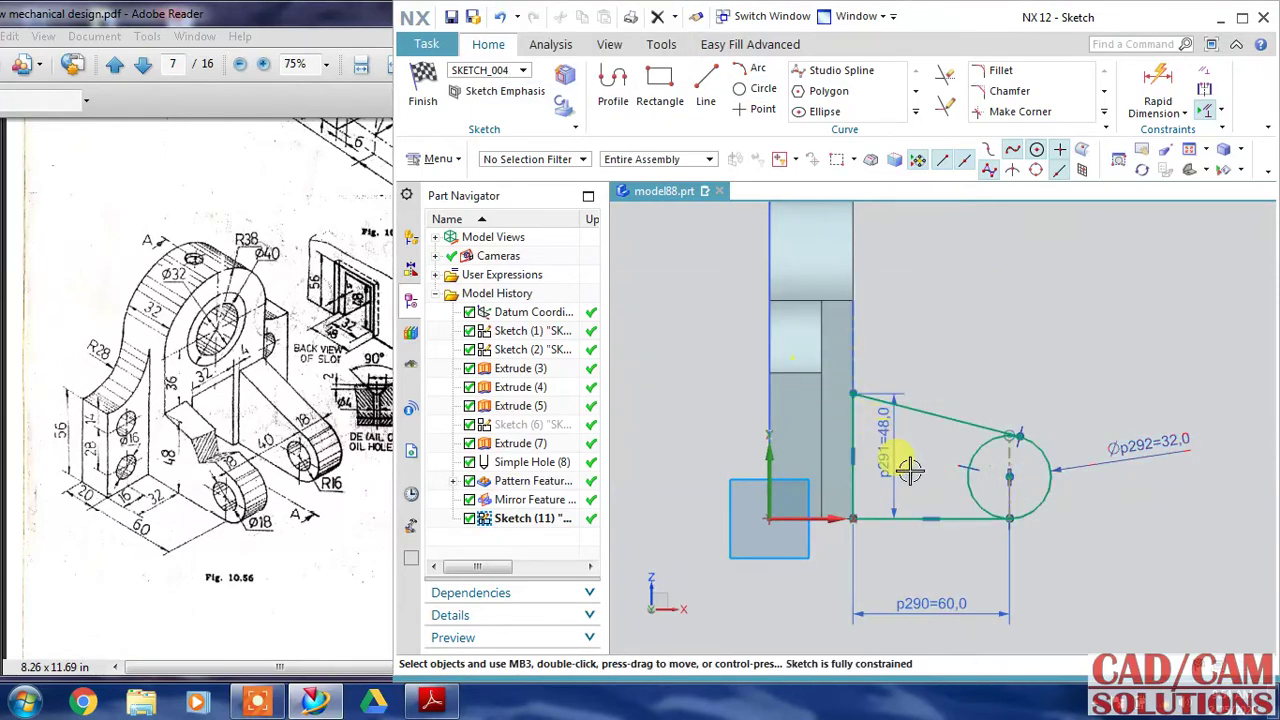
right_click(958, 486)
click(990, 425)
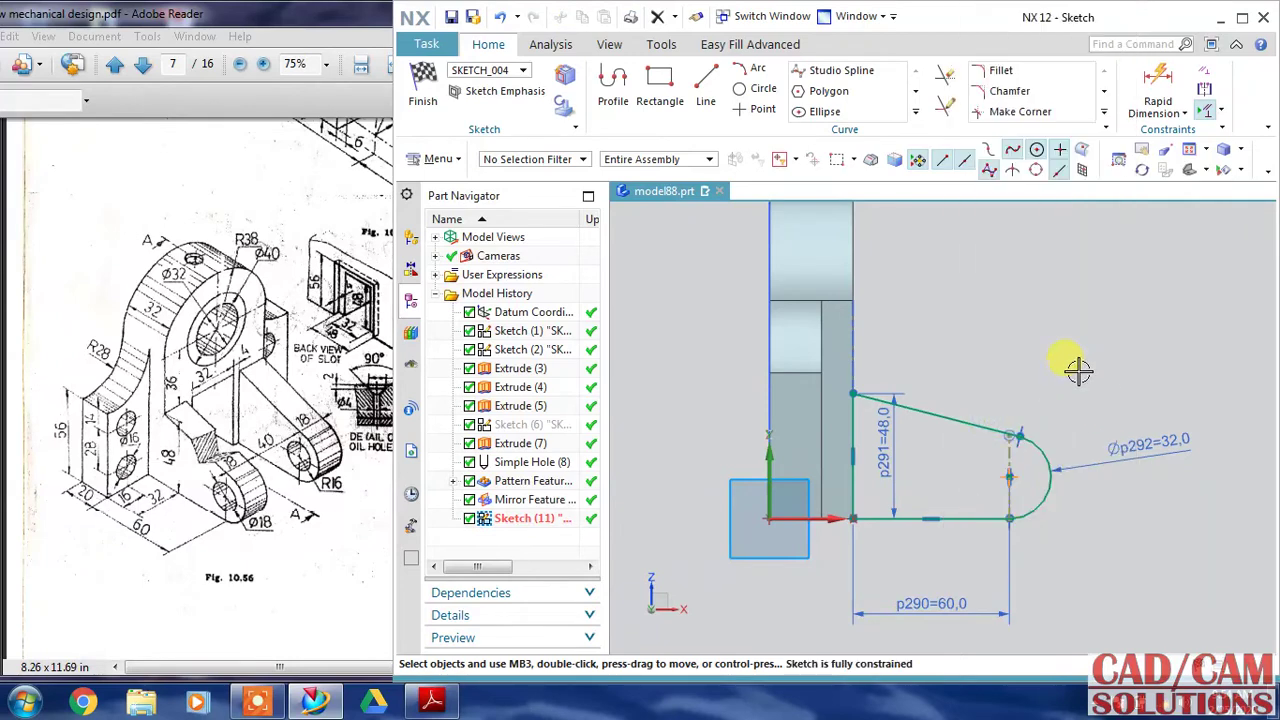
Redraw the Ø18 circle concentric with the arc and finish the sketch
click(763, 92)
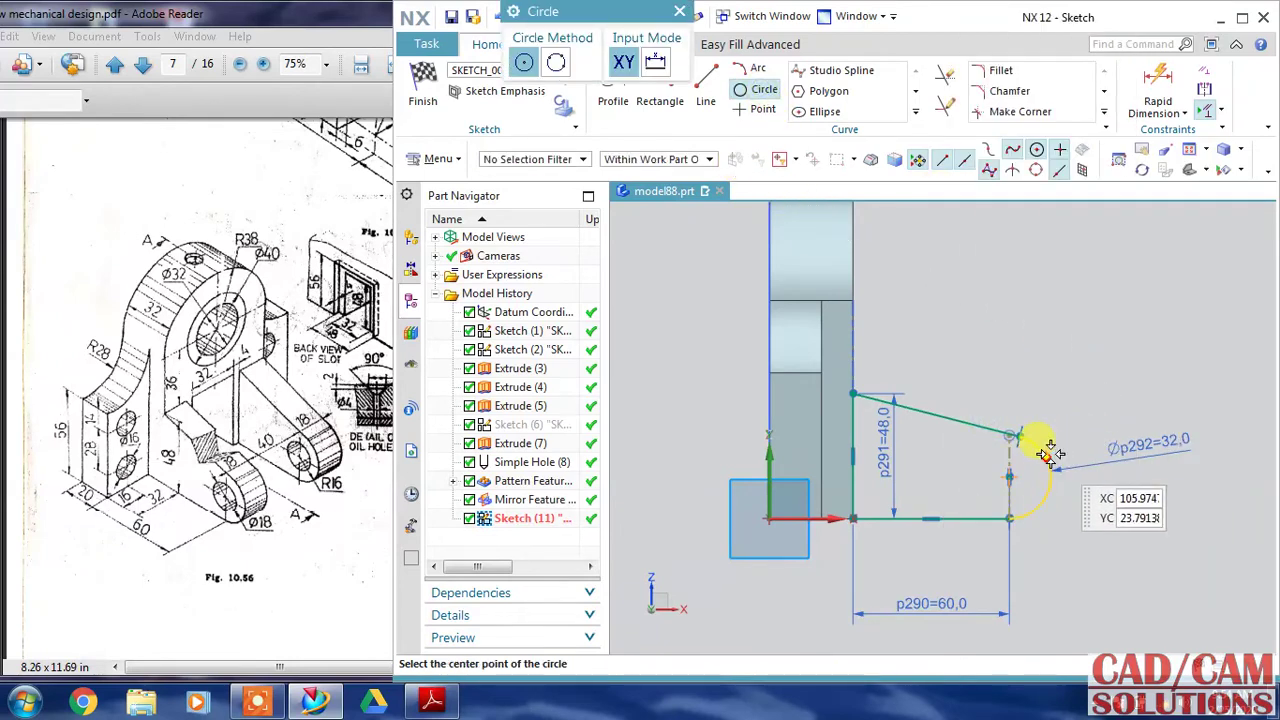
click(1007, 480)
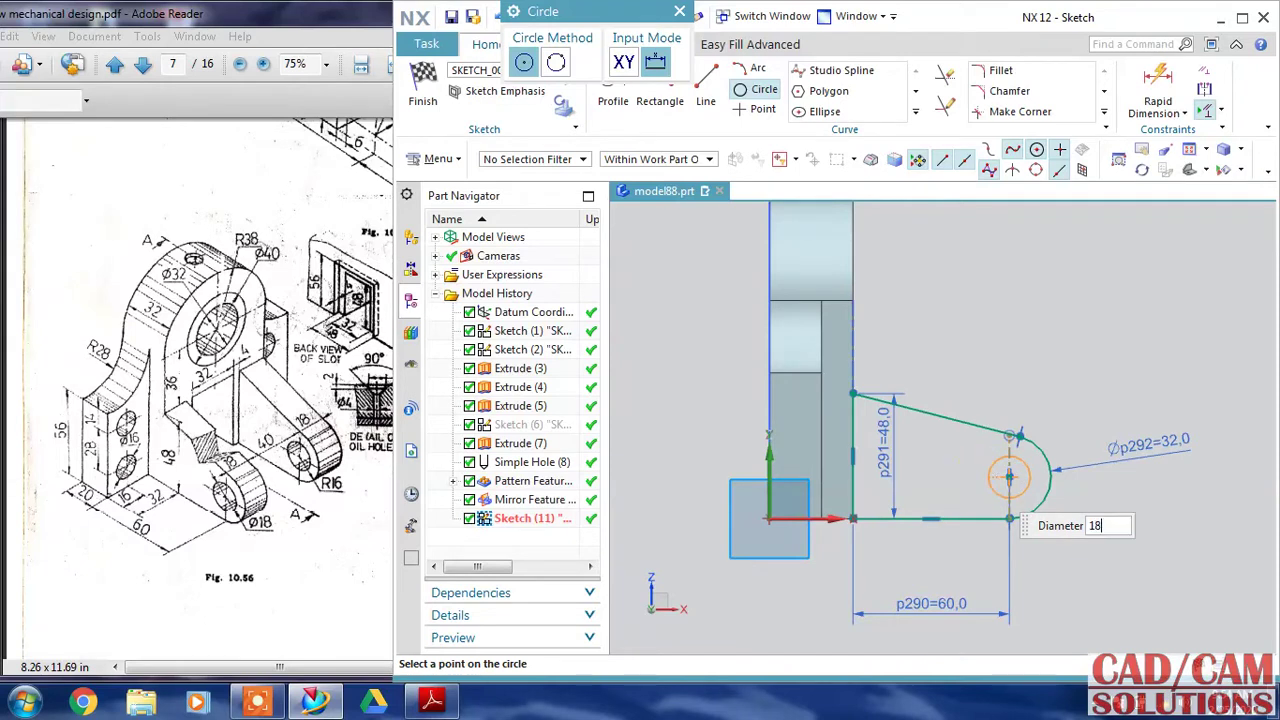
click(987, 480)
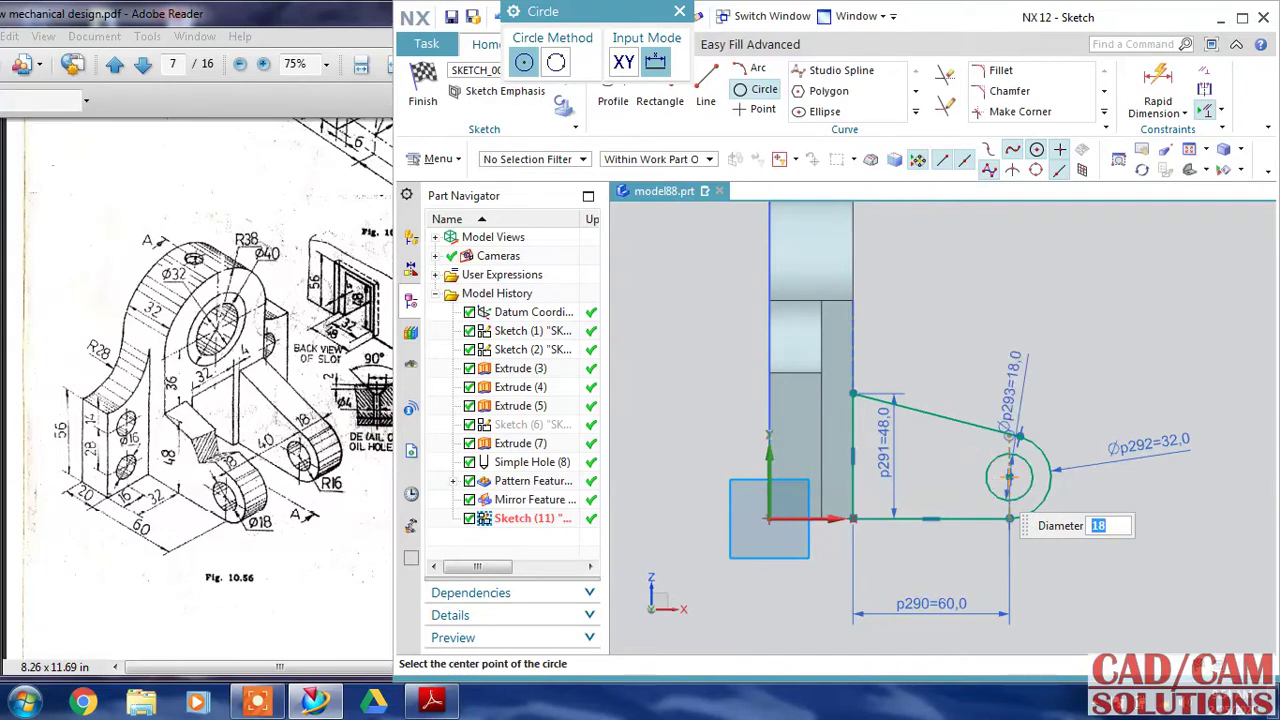
key(Escape)
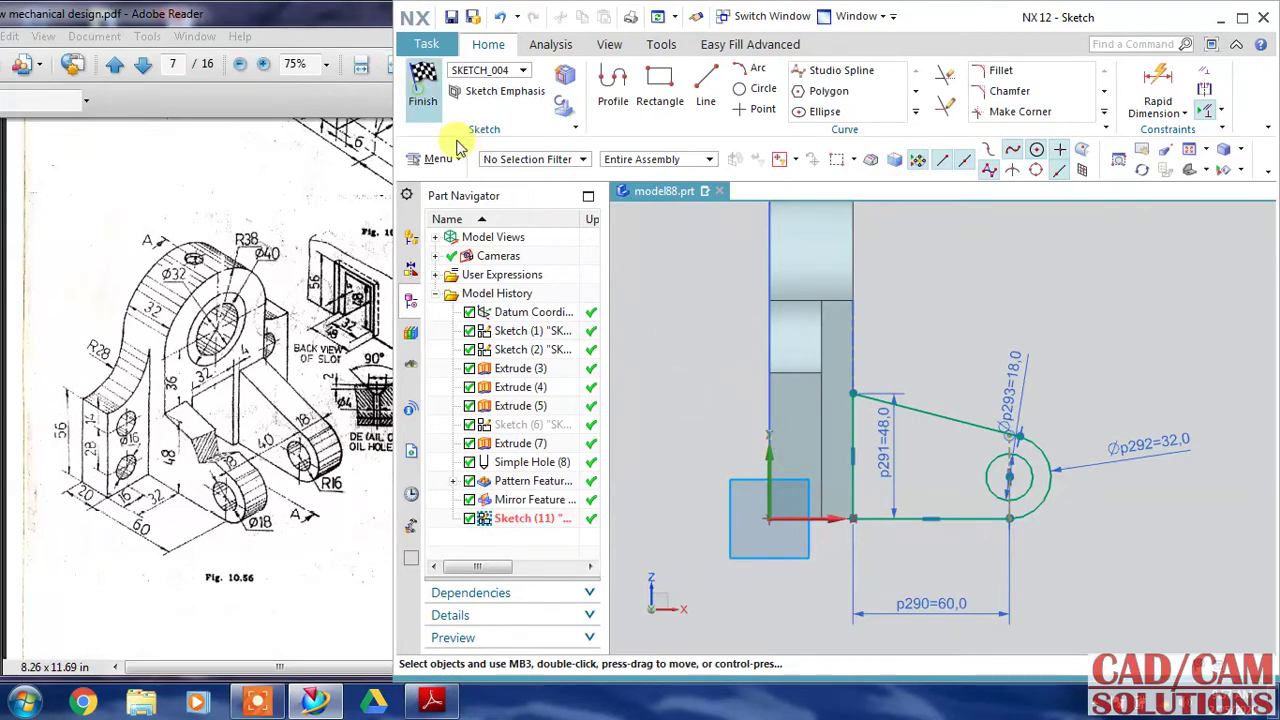
click(422, 85)
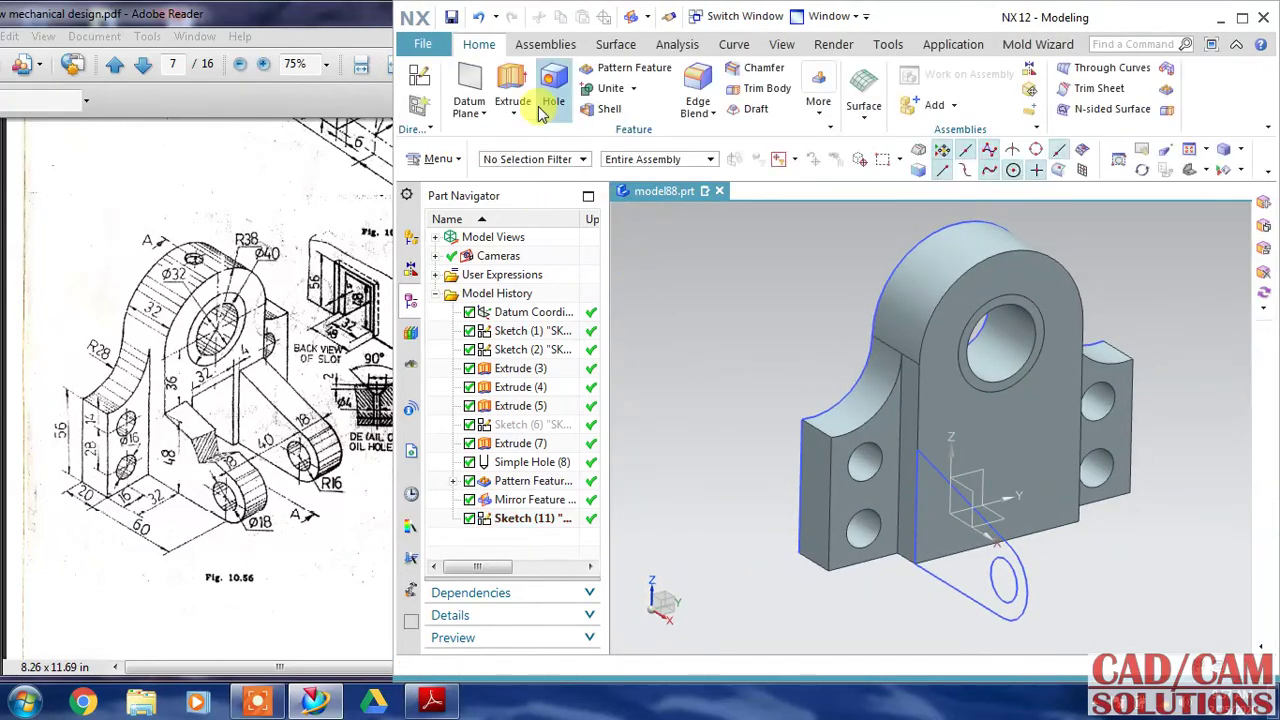
Extrude the lug profile and hole, with Boolean set to Unite with the bracket body
click(508, 85)
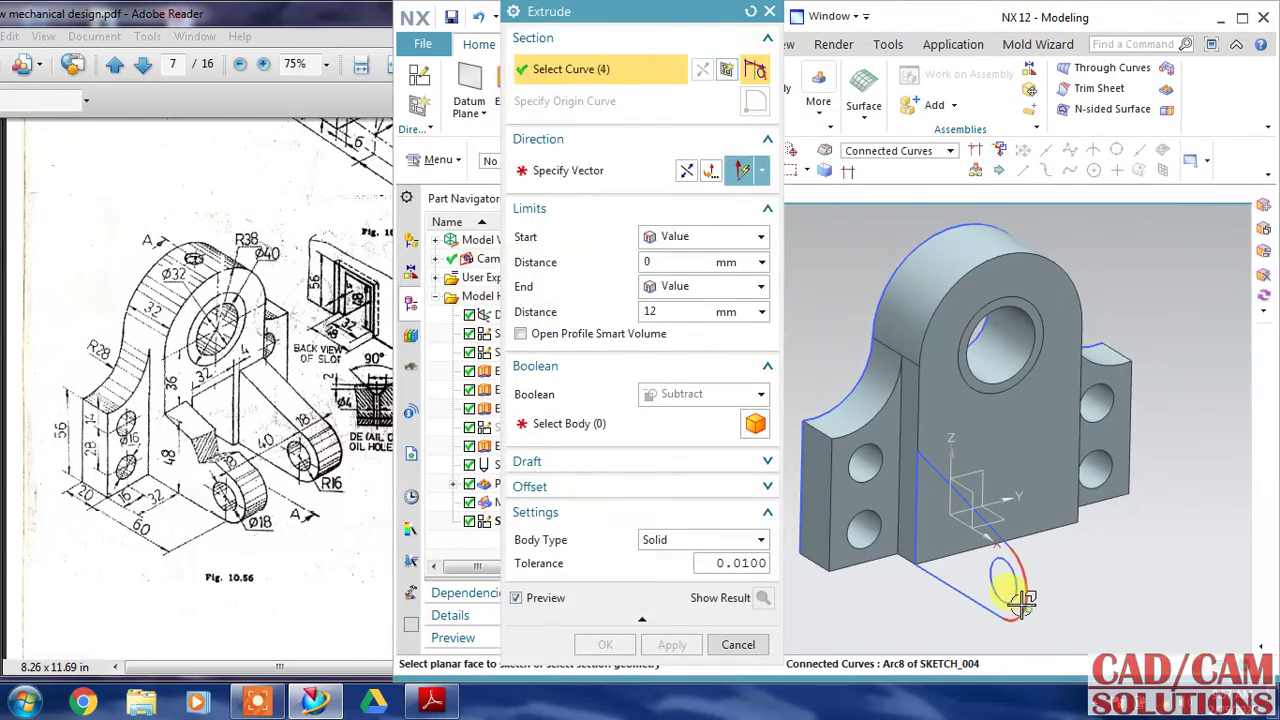
click(1006, 590)
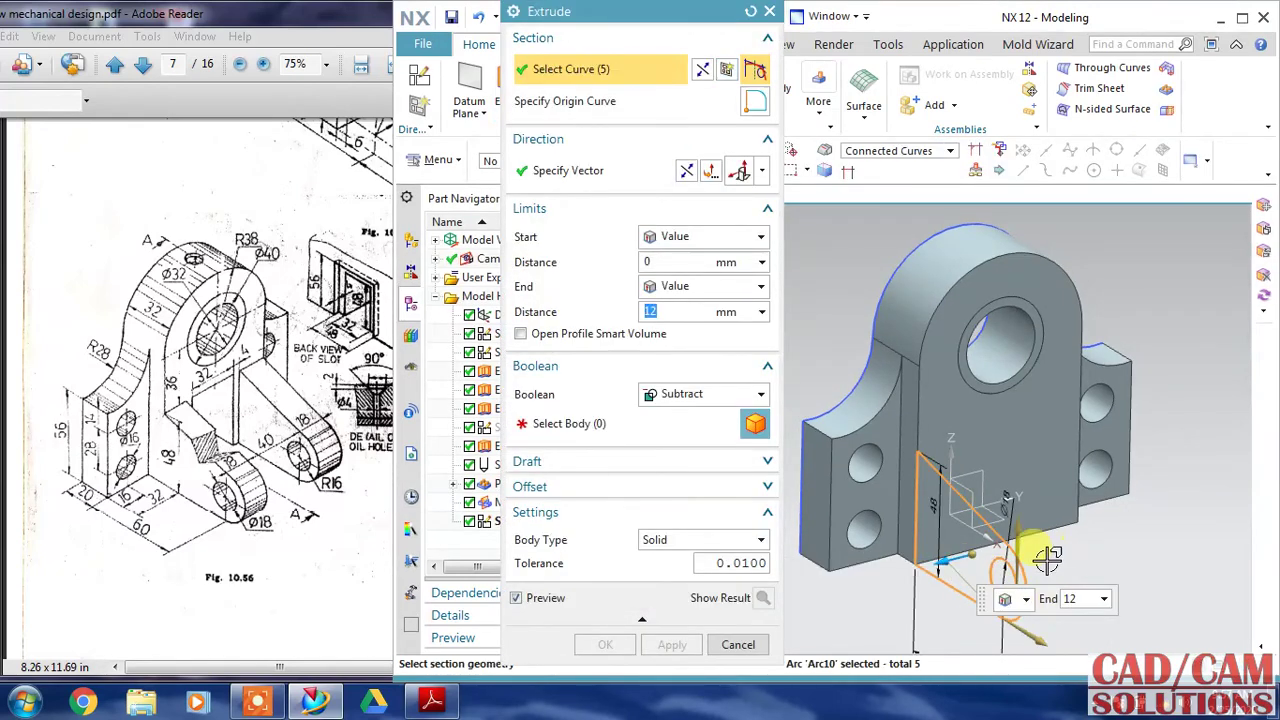
click(675, 410)
click(665, 430)
click(585, 423)
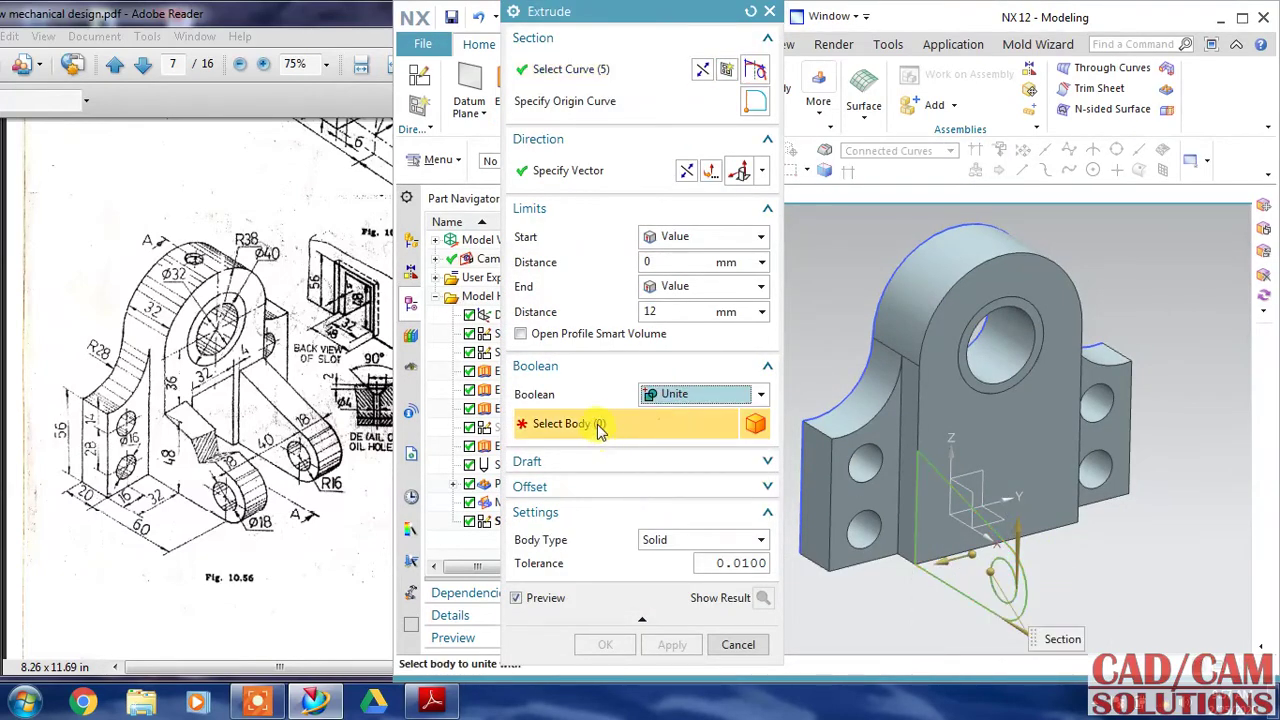
click(909, 483)
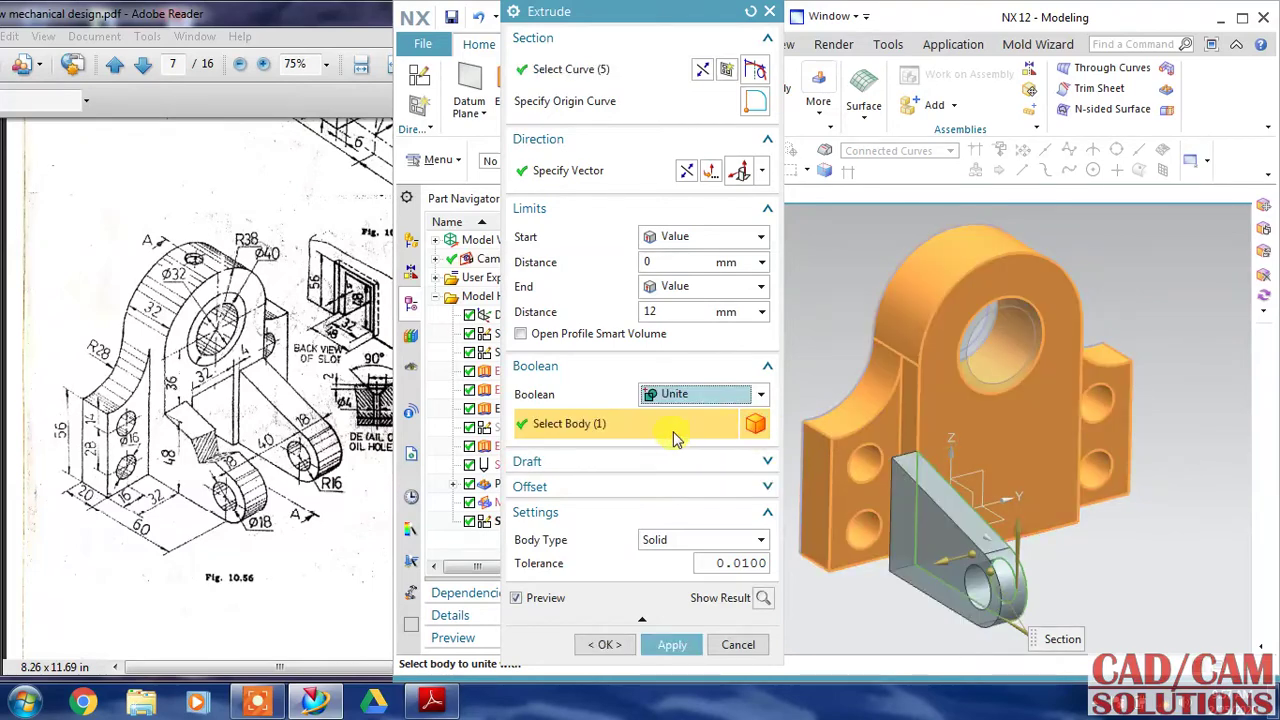
Set the end distance to 18 mm, reverse the direction, and create the extrusion
click(683, 310)
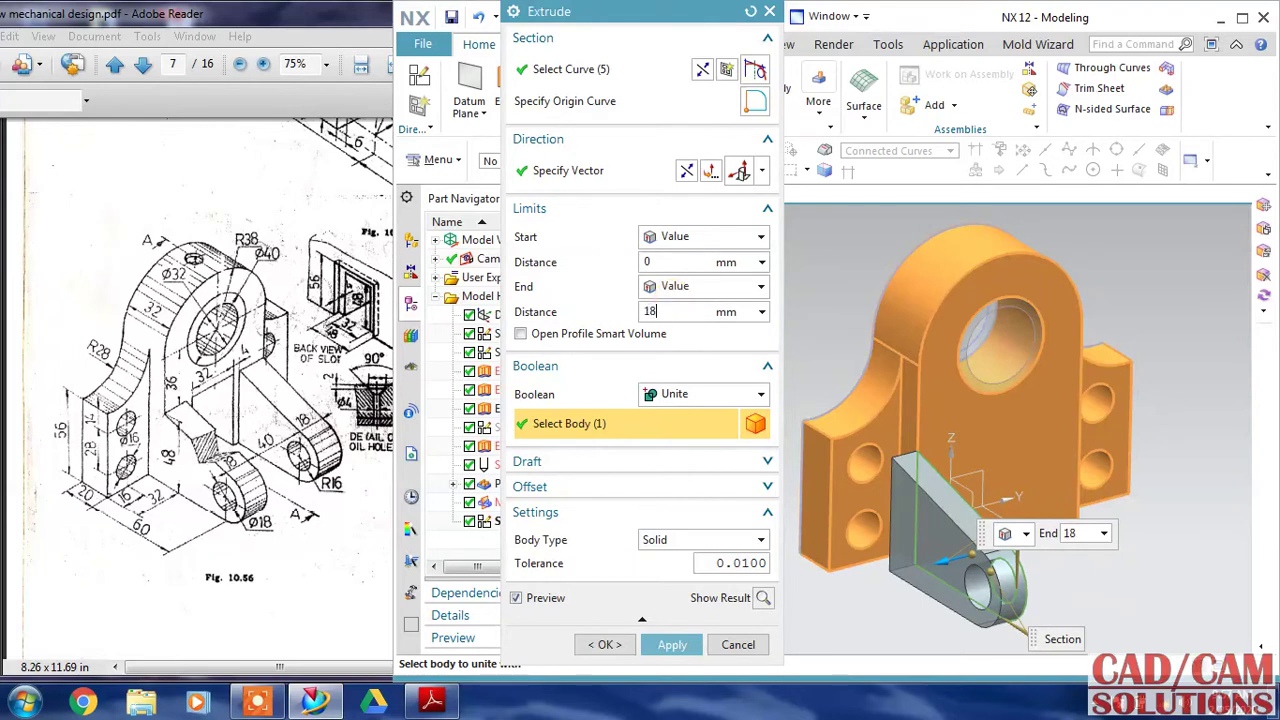
key(Return)
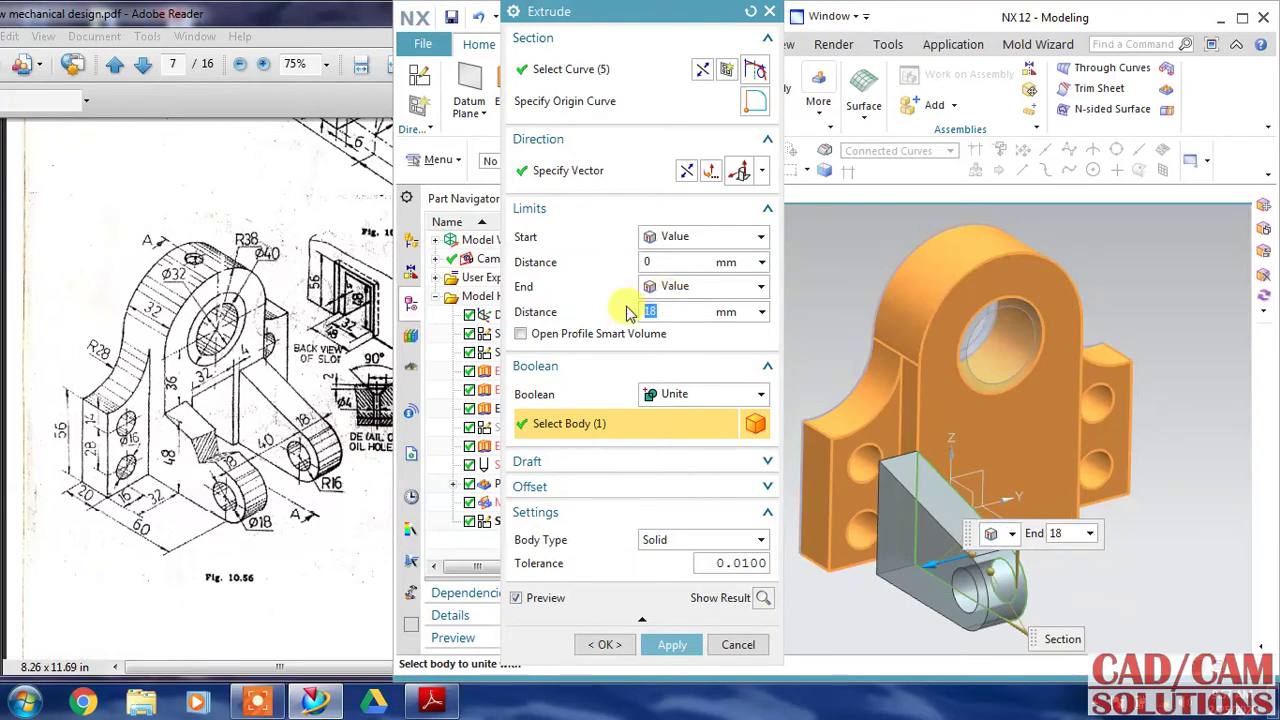
click(686, 170)
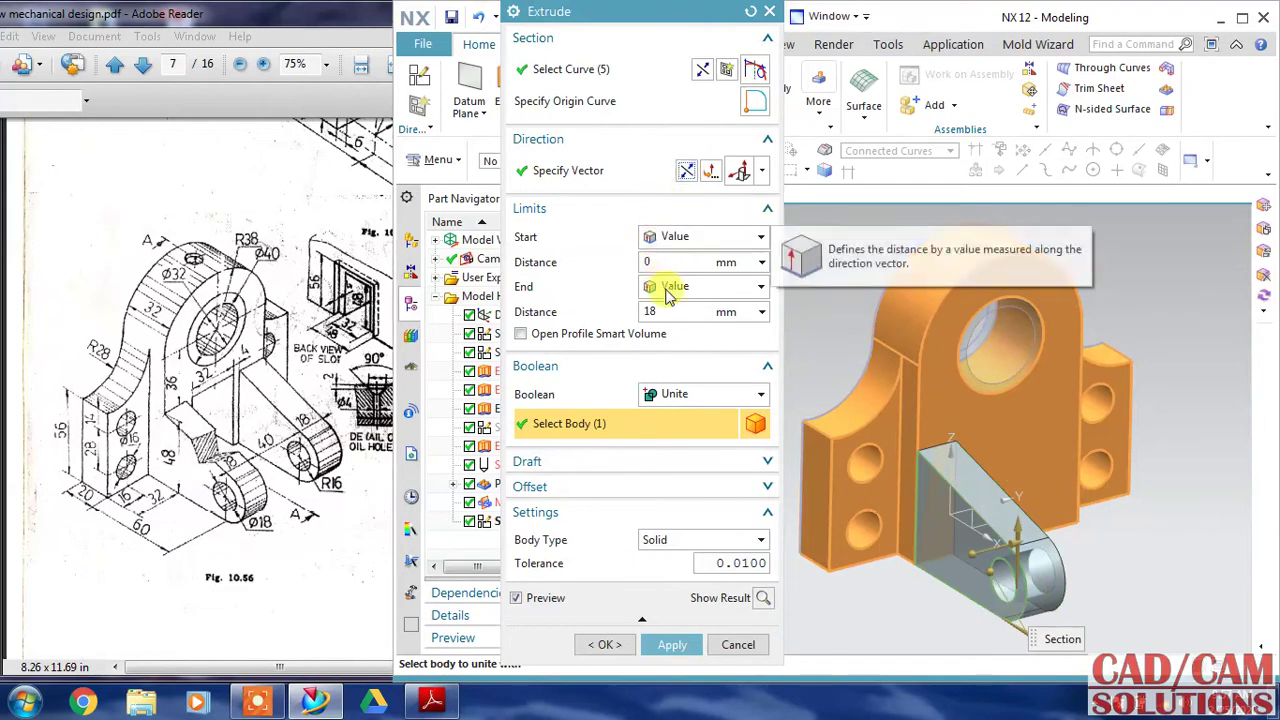
click(676, 645)
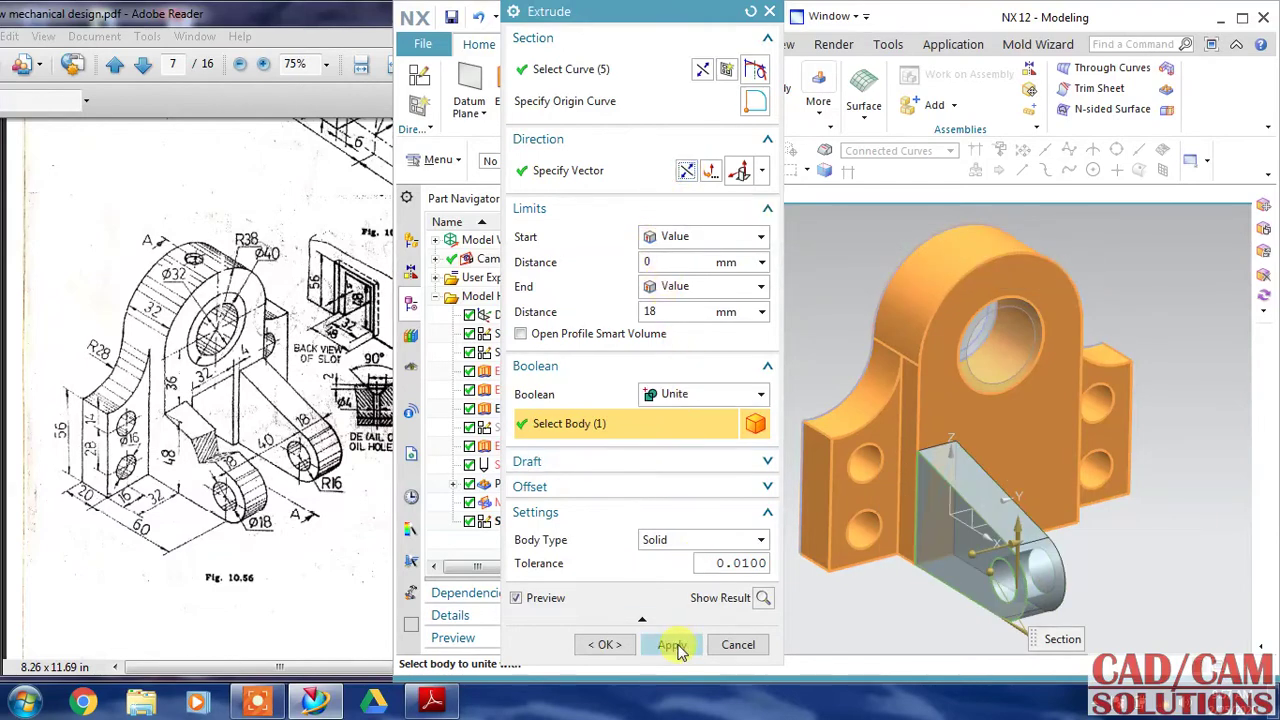
click(600, 645)
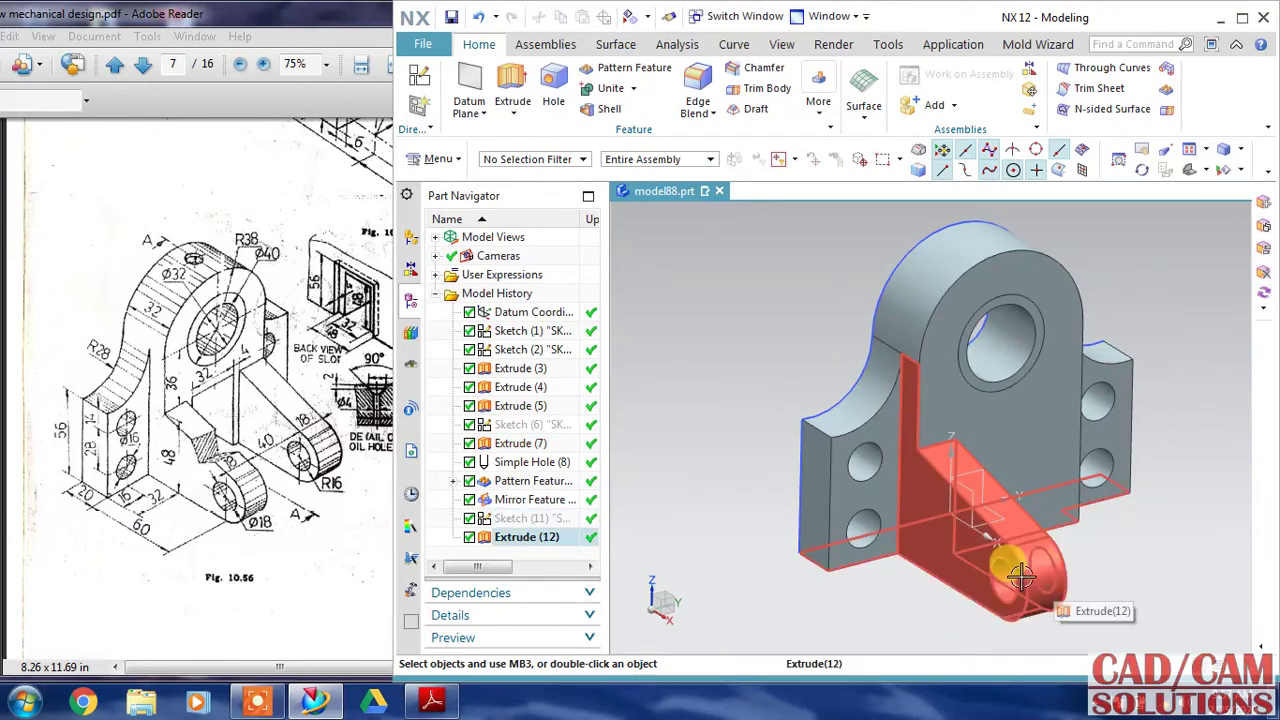
Mirror Extrude (12) about the XZ datum plane to create the second lug
click(505, 540)
click(819, 95)
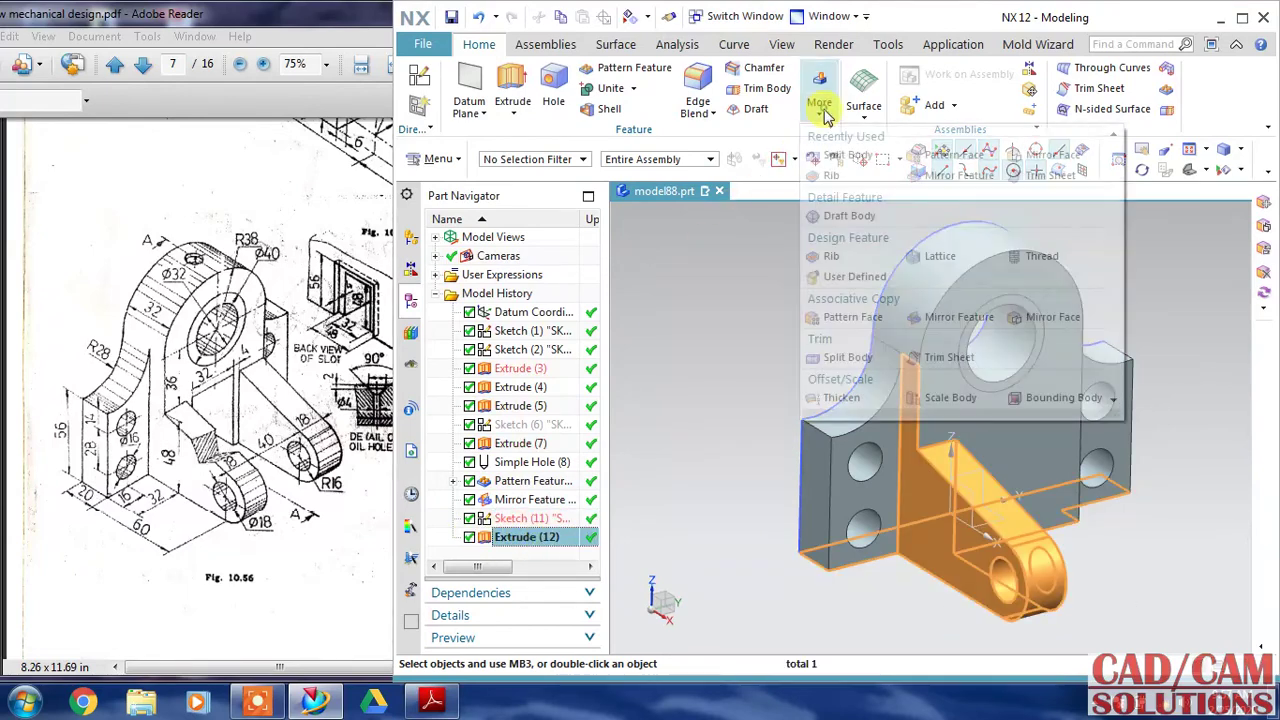
click(955, 317)
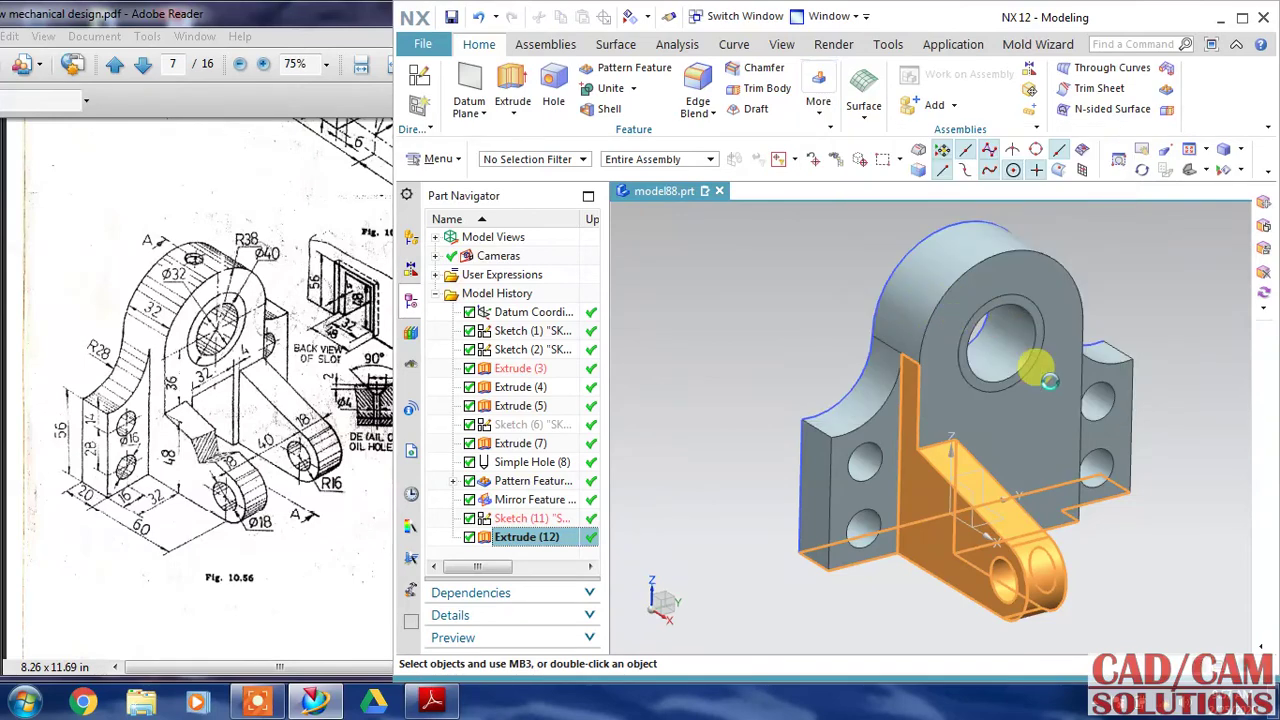
middle_click(962, 488)
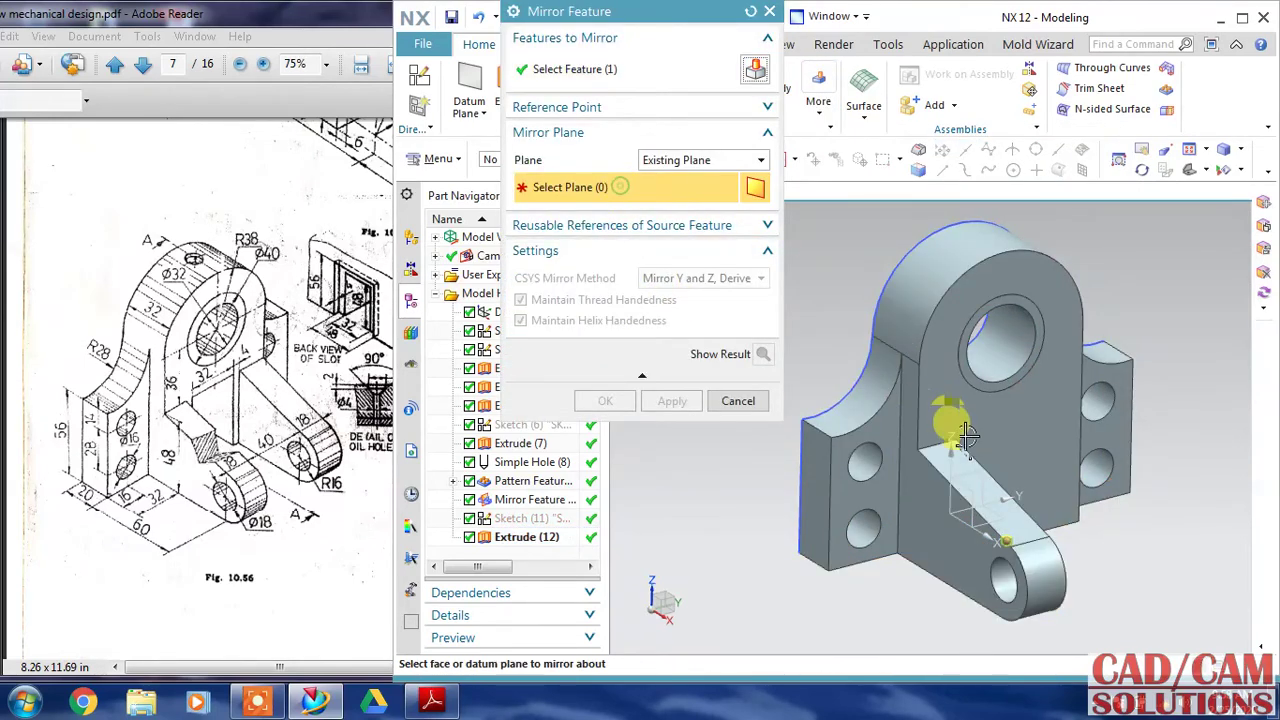
click(968, 488)
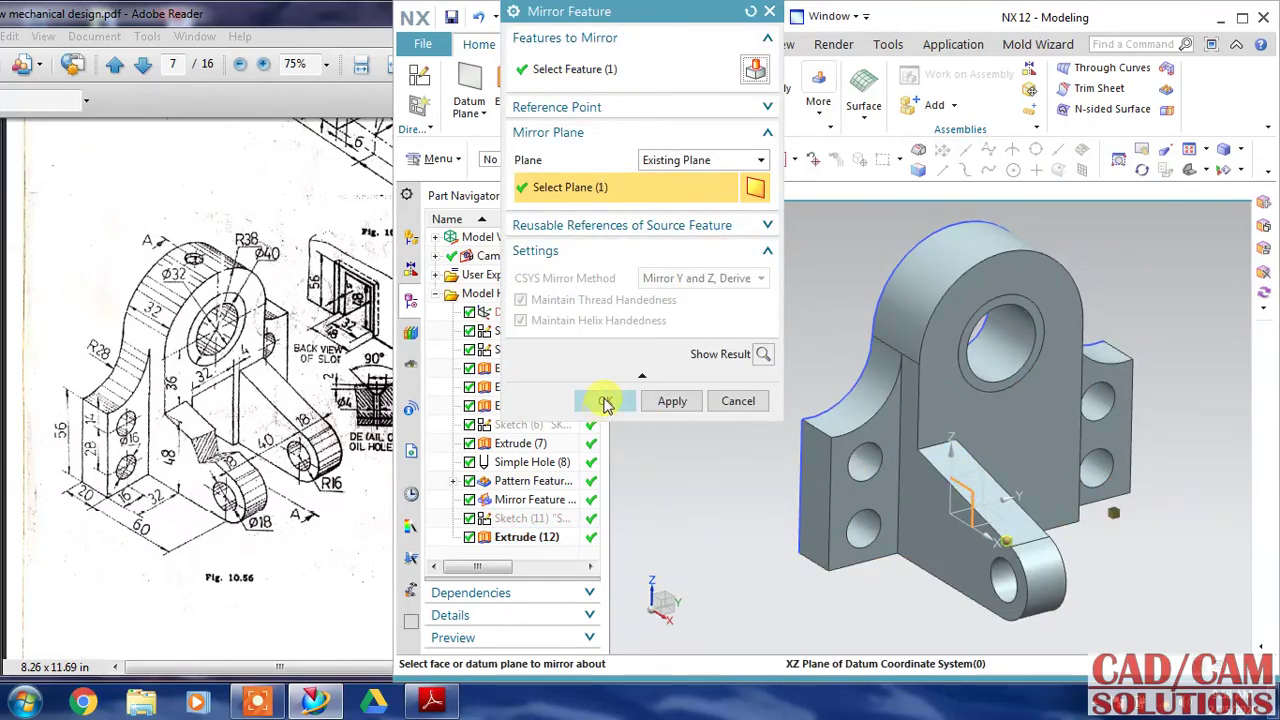
click(605, 401)
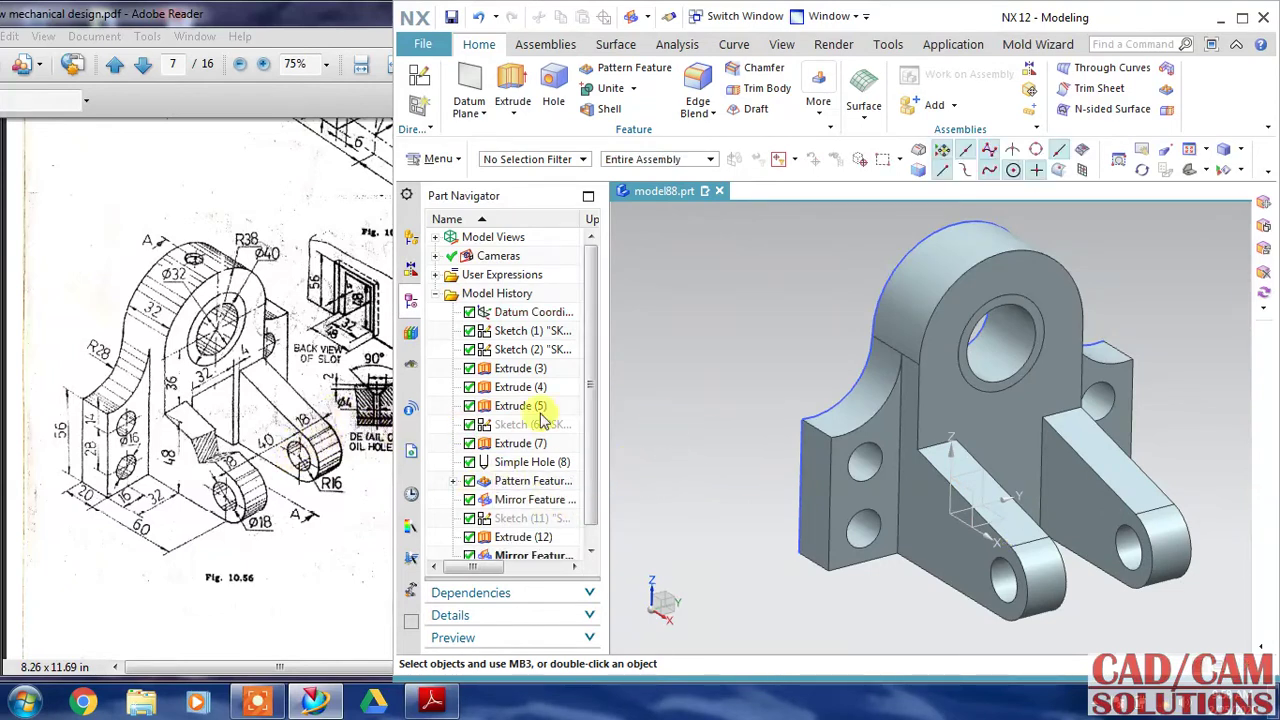
View the drawing's slot back view at 100% in Adobe Reader, then rotate the NX model toward the front plate
click(288, 332)
scroll(290, 345, down, 2)
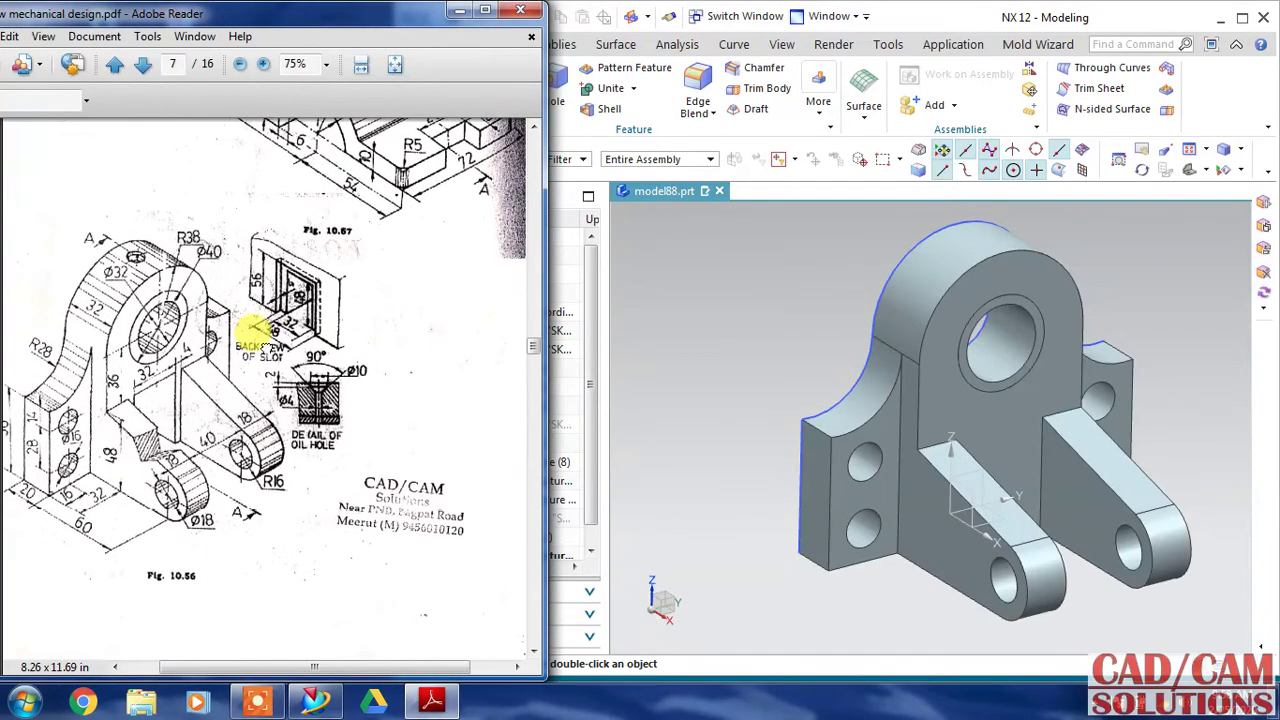
scroll(255, 330, down, 2)
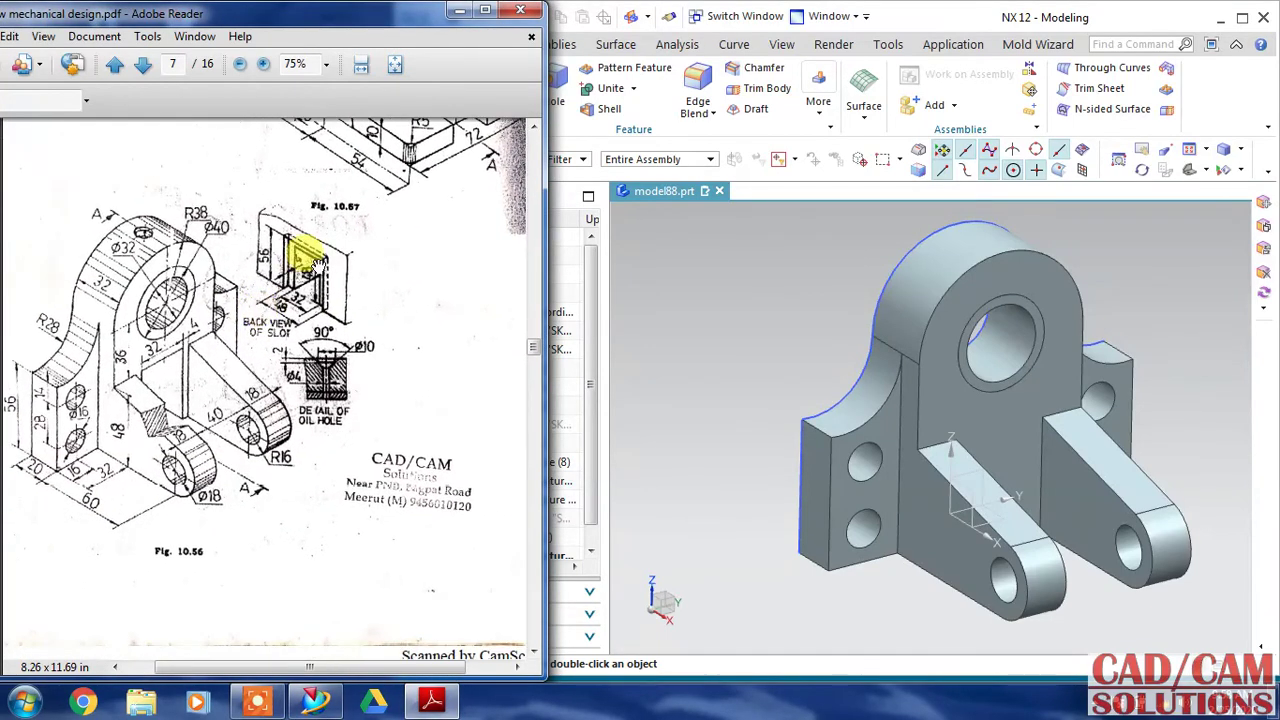
ctrl+scroll(315, 262, up, 1)
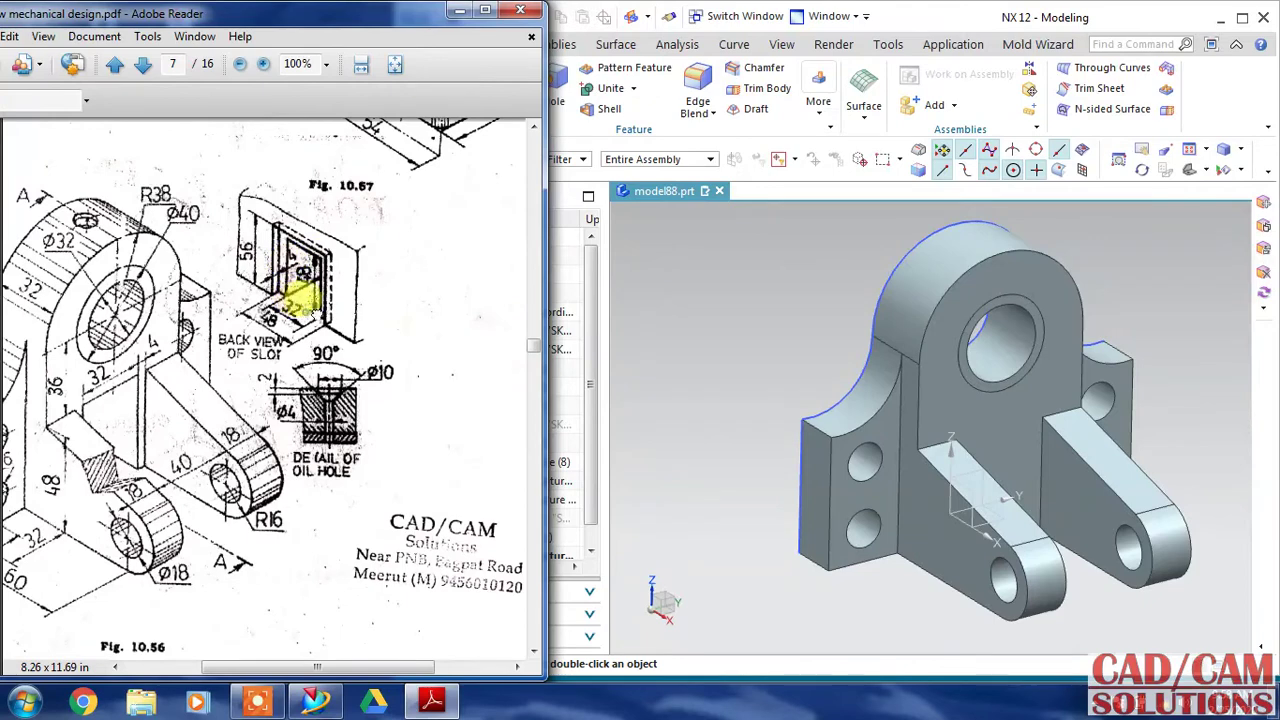
drag(300, 272, 328, 264)
click(675, 328)
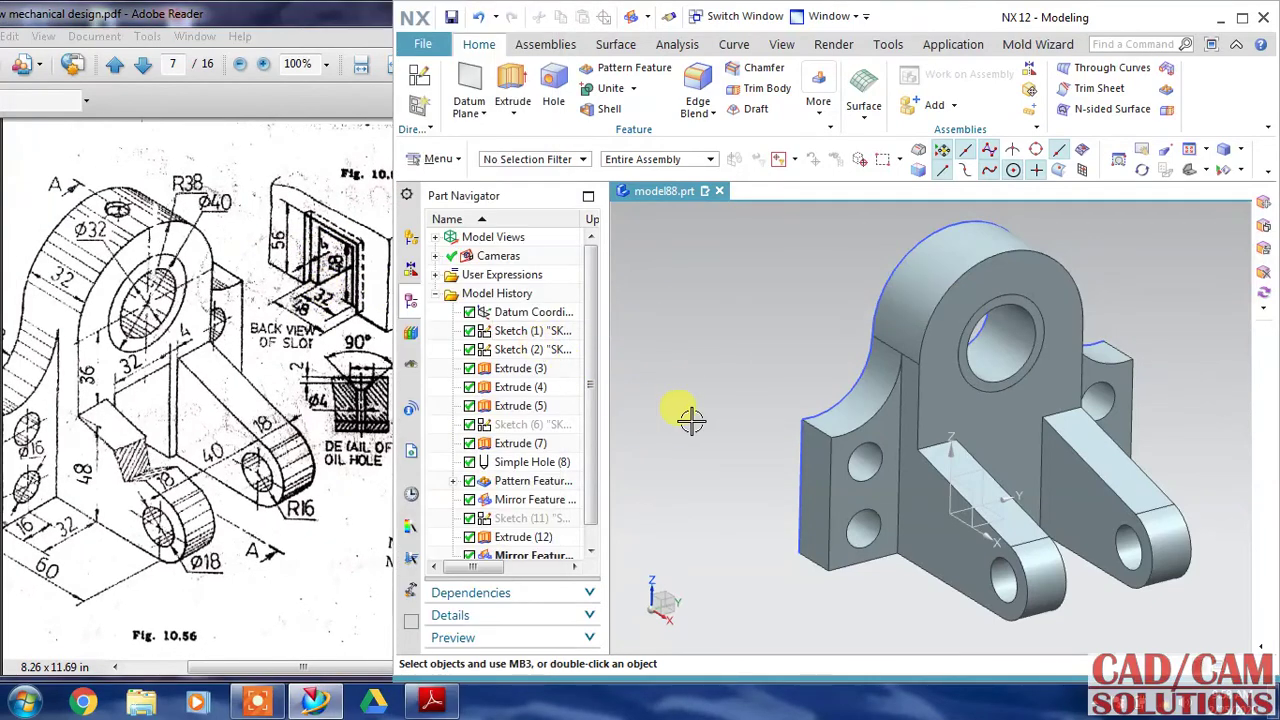
middle_drag(705, 415, 798, 384)
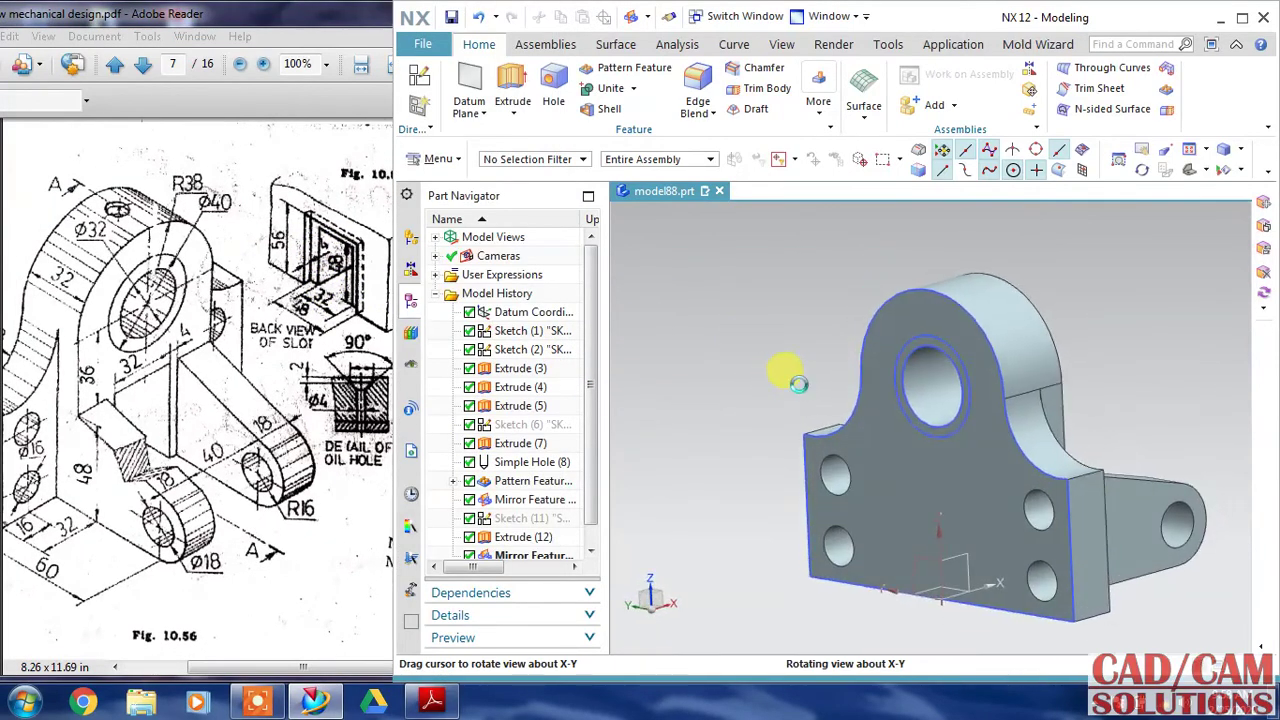
Hide Sketch (2) and start a new sketch on the plate's front face with reversed axis
click(886, 320)
key(ctrl+b)
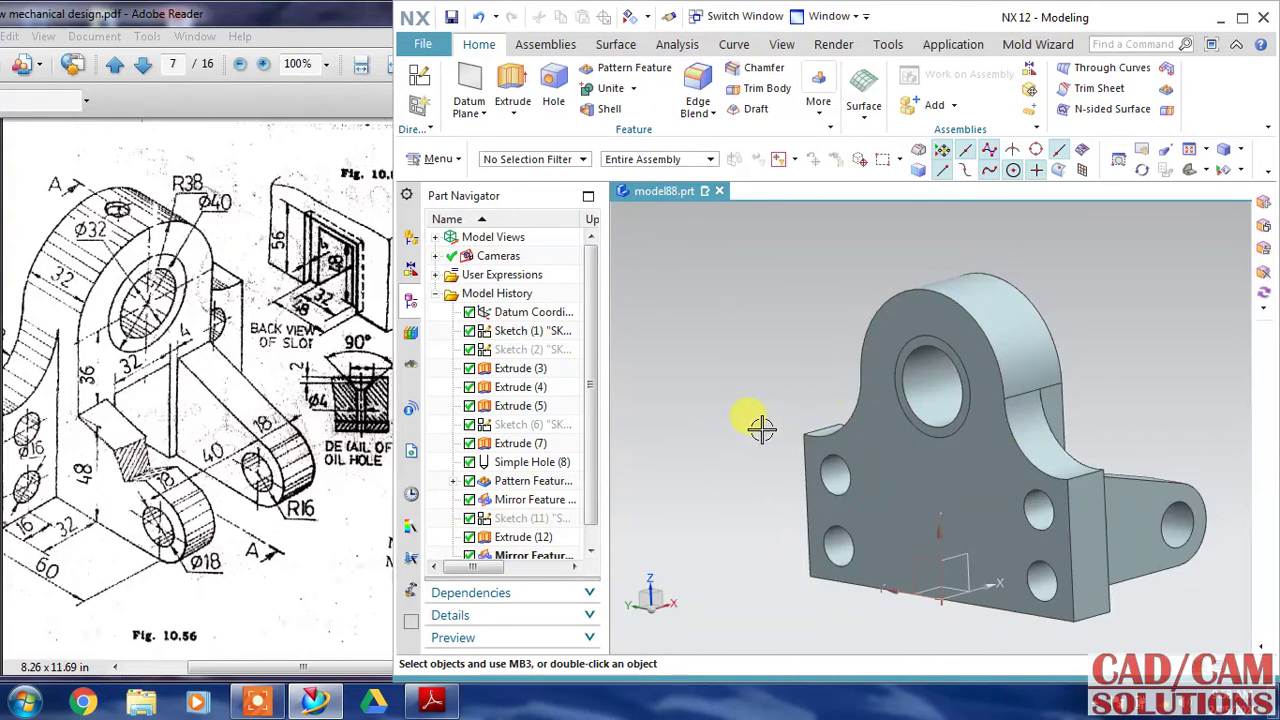
click(419, 76)
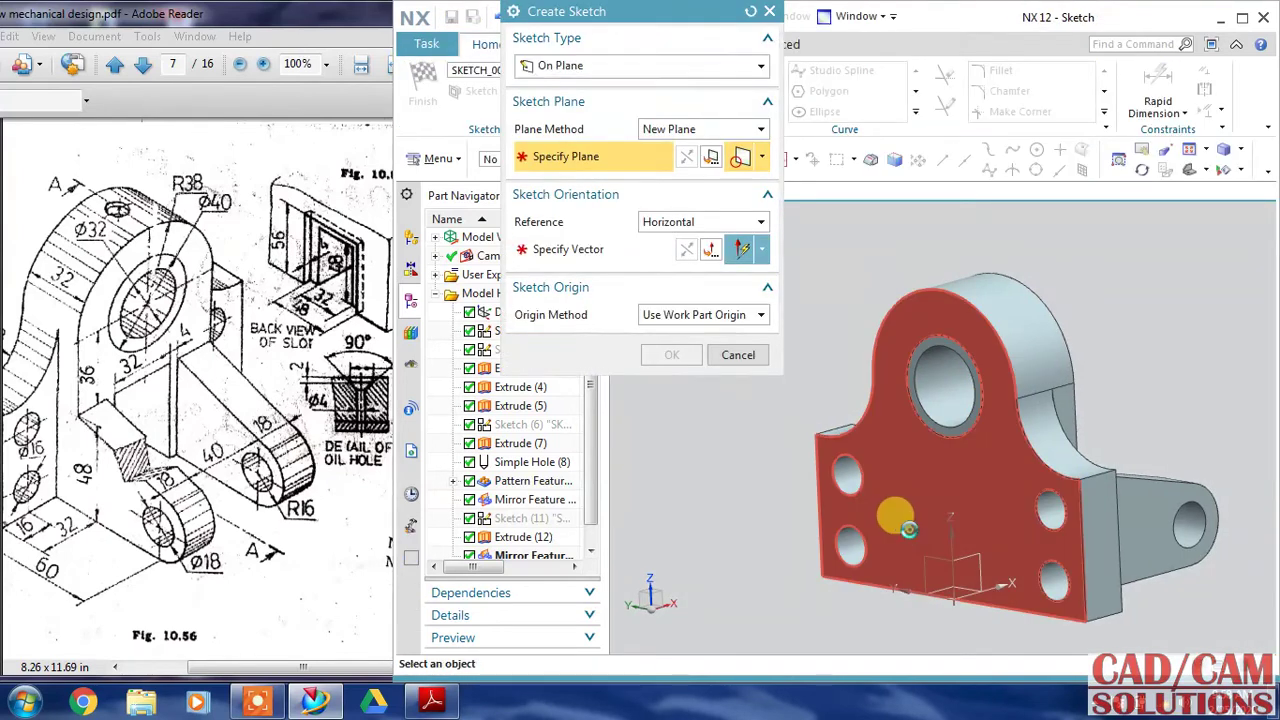
click(884, 535)
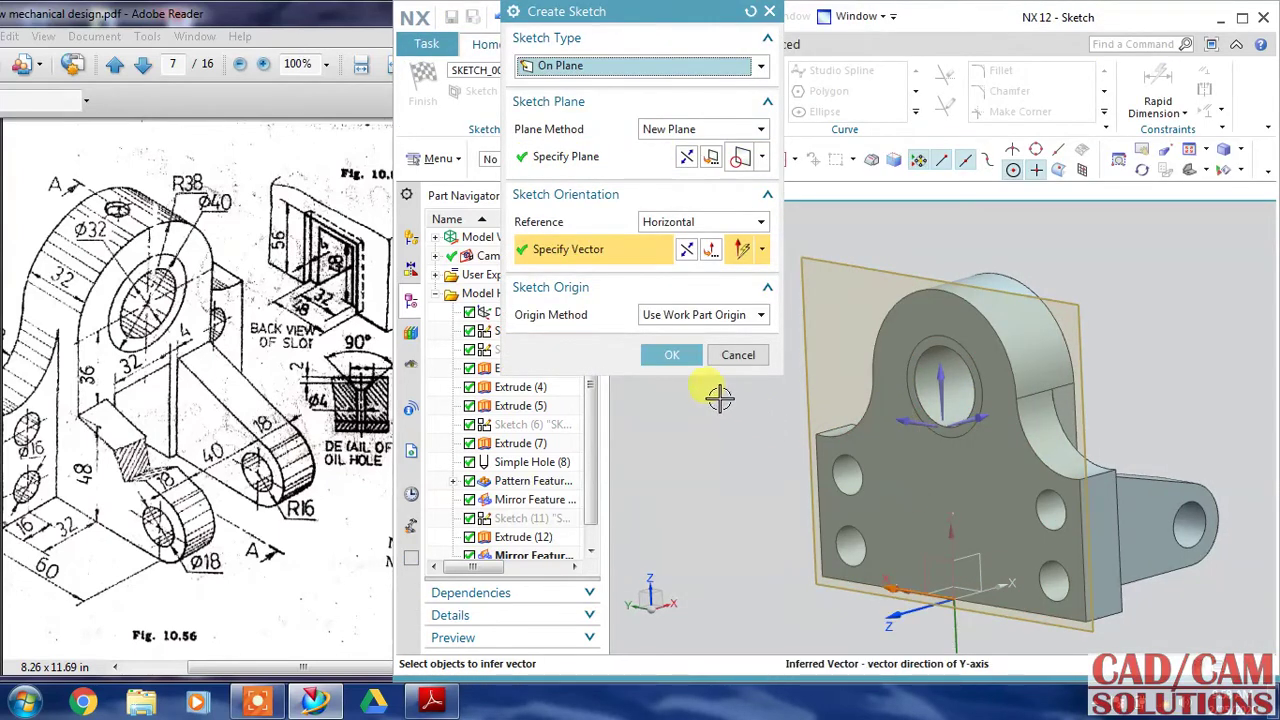
click(680, 163)
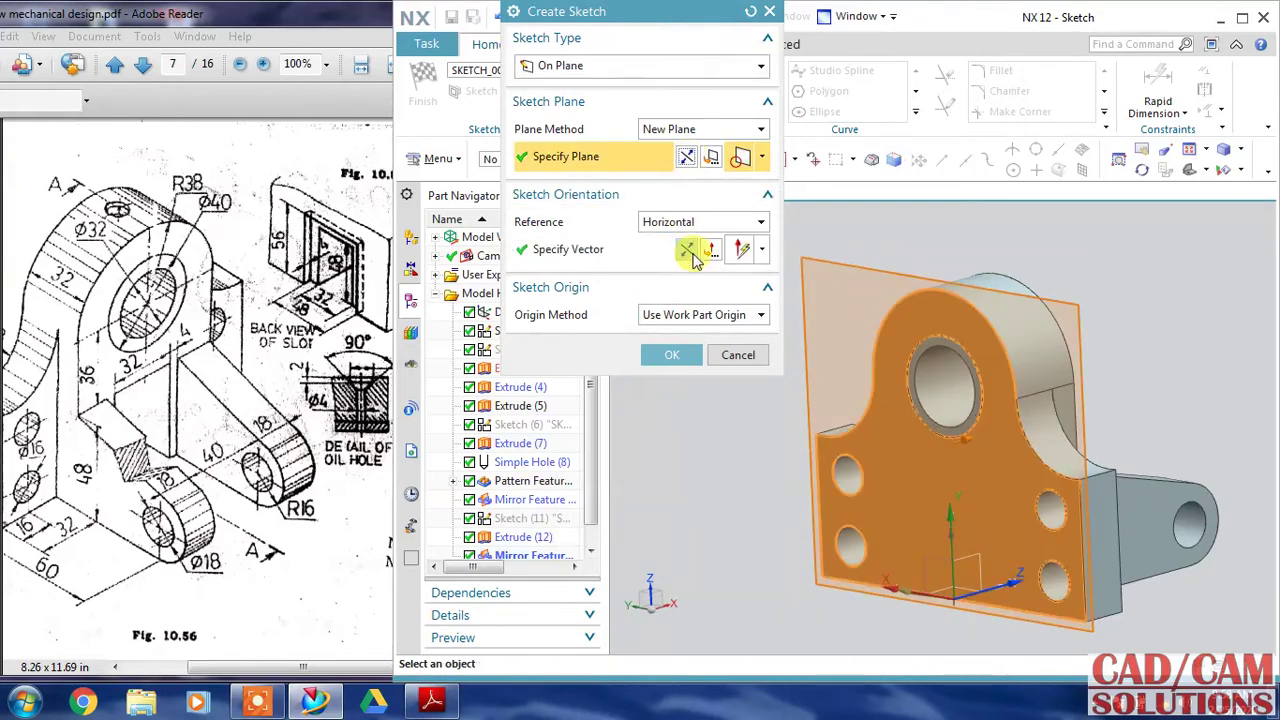
click(686, 157)
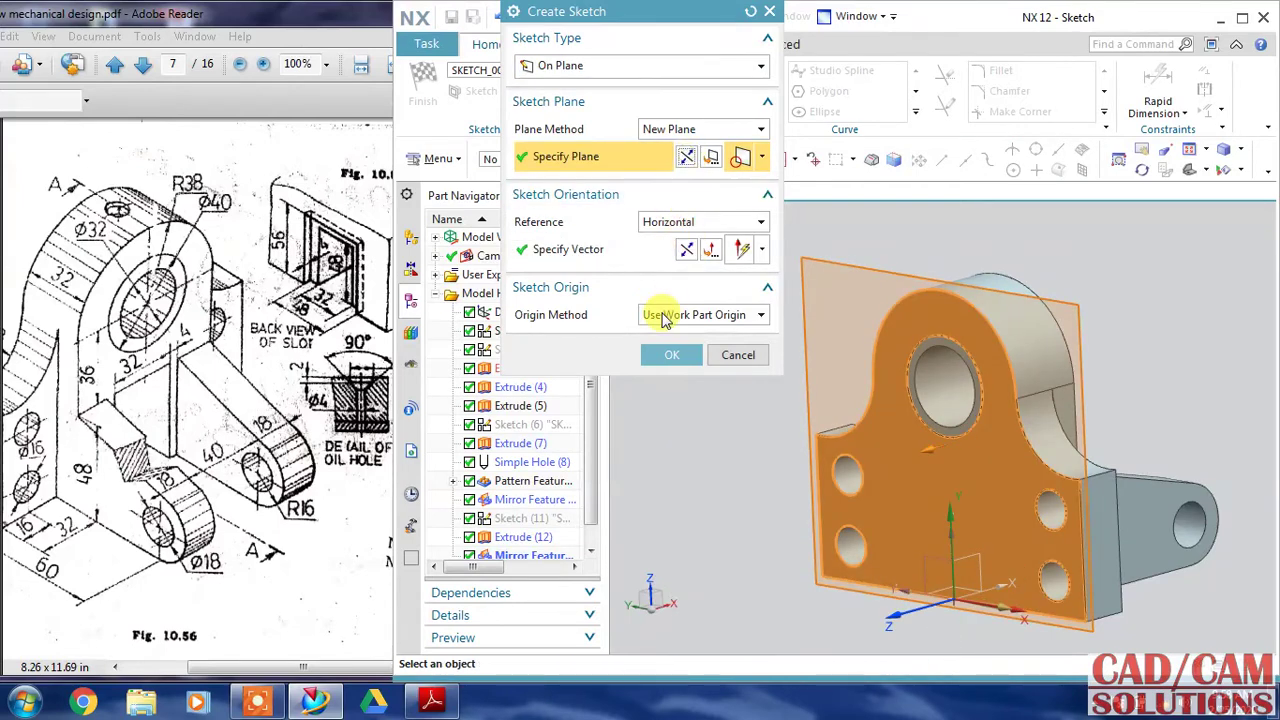
click(666, 357)
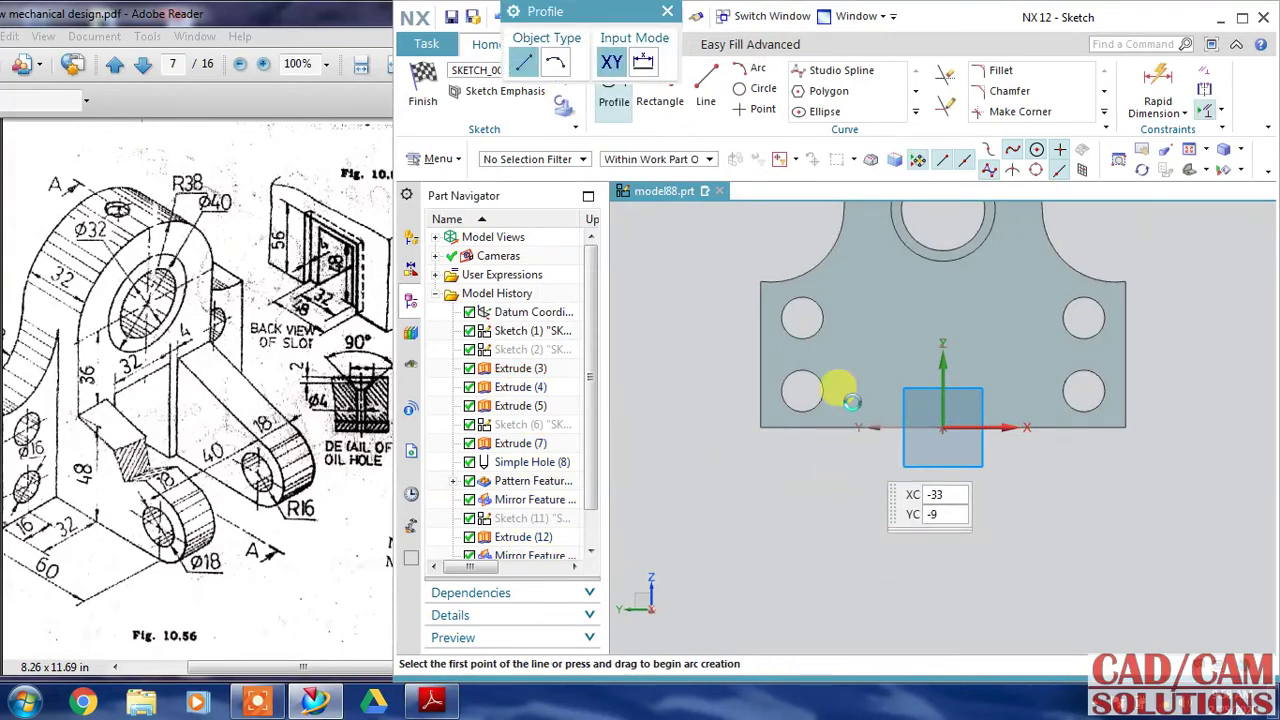
Draw two nested rectangles starting on the plate's bottom edge
click(660, 100)
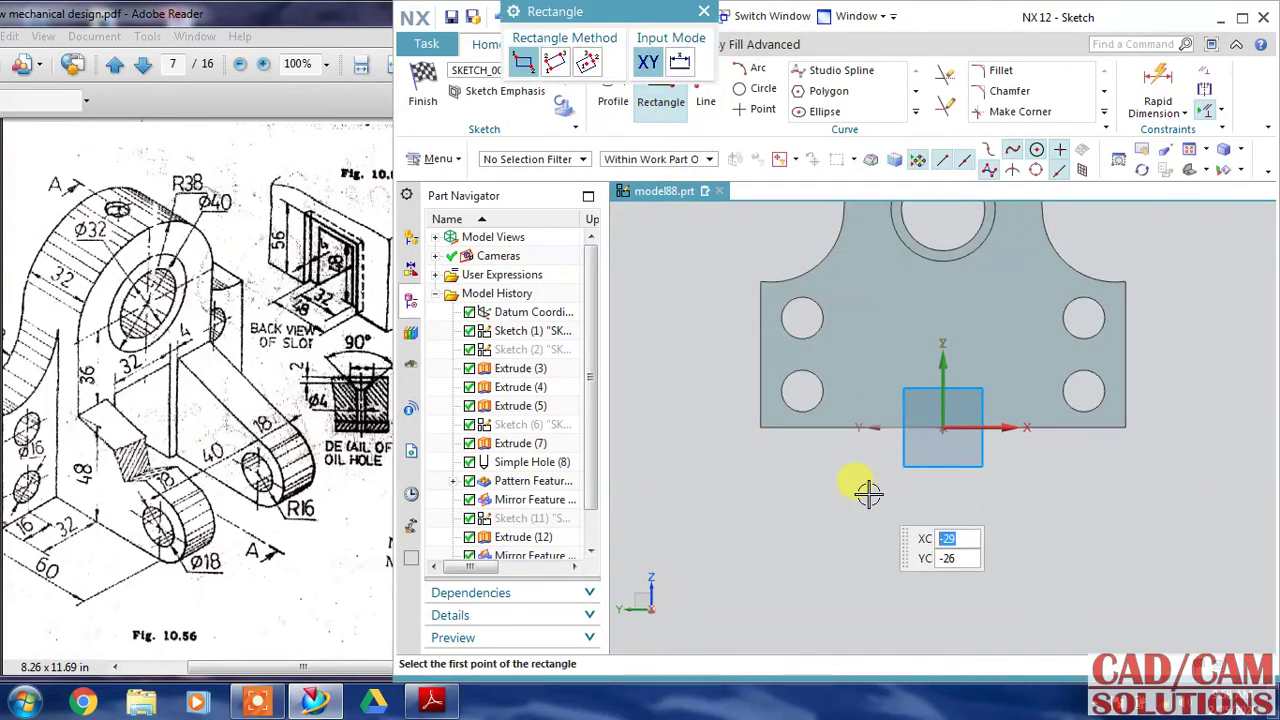
shift+middle_drag(863, 491, 803, 581)
click(815, 500)
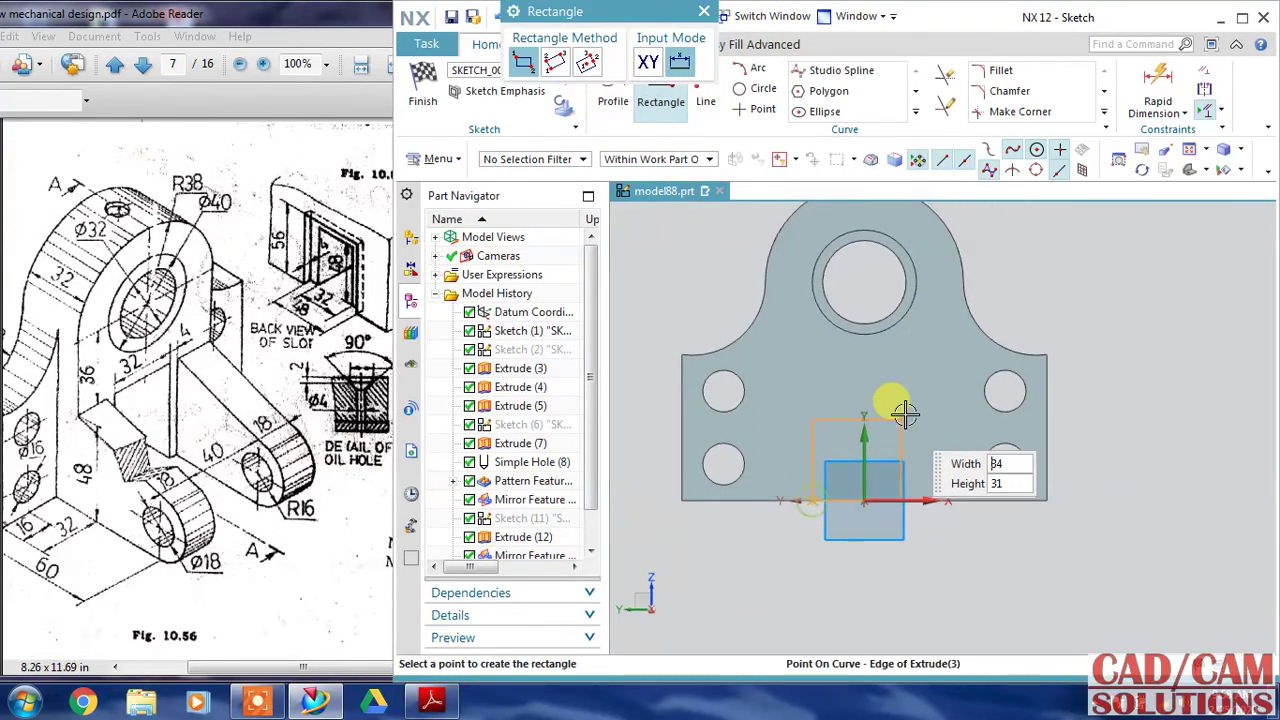
click(918, 390)
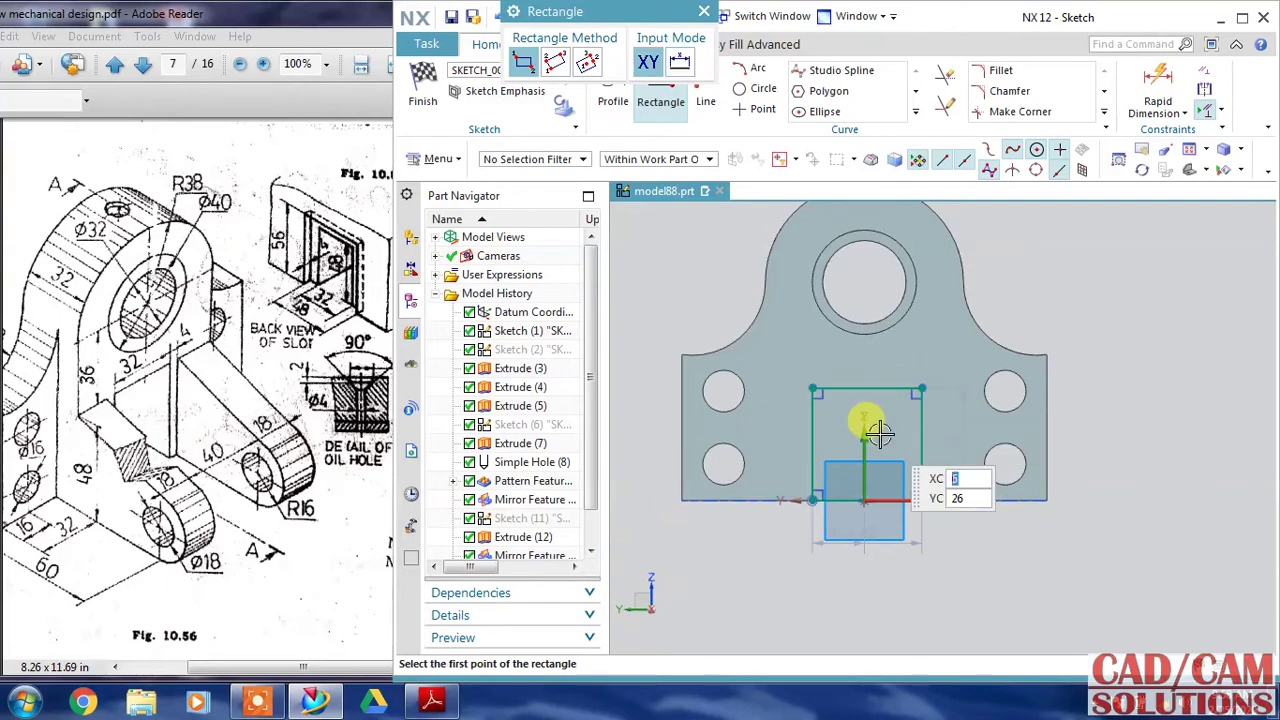
scroll(849, 414, up, 1)
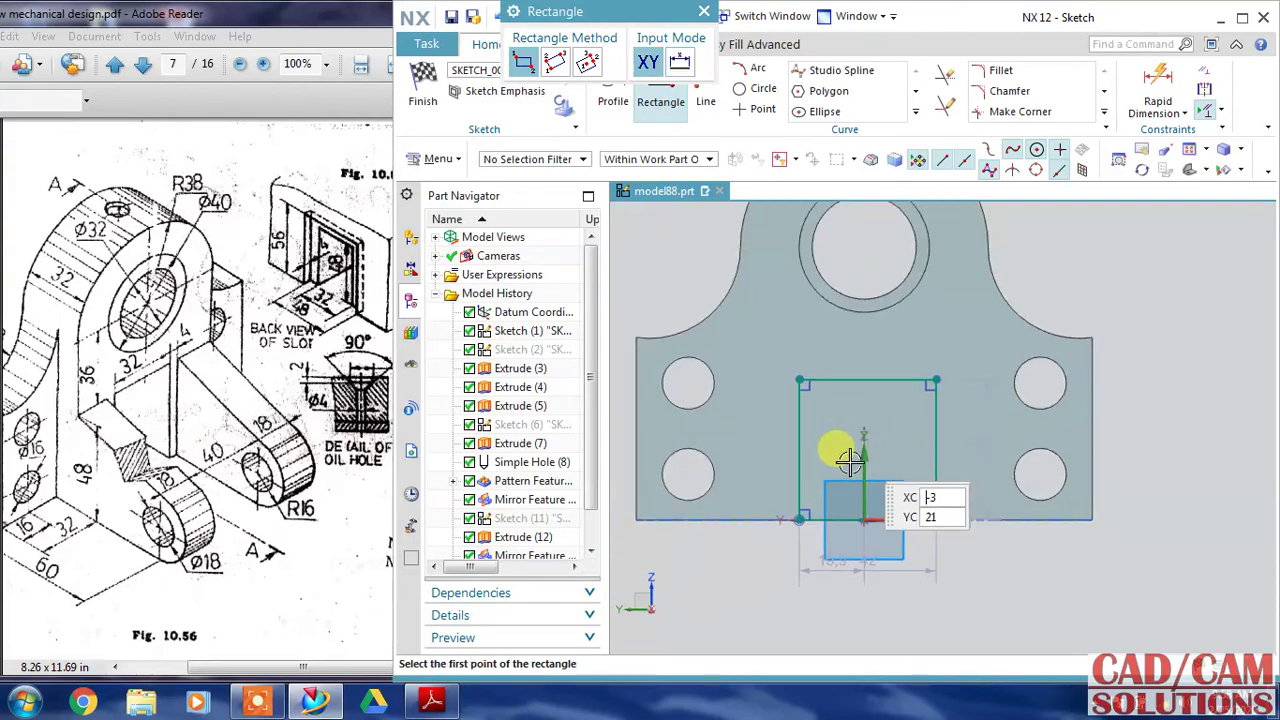
click(820, 518)
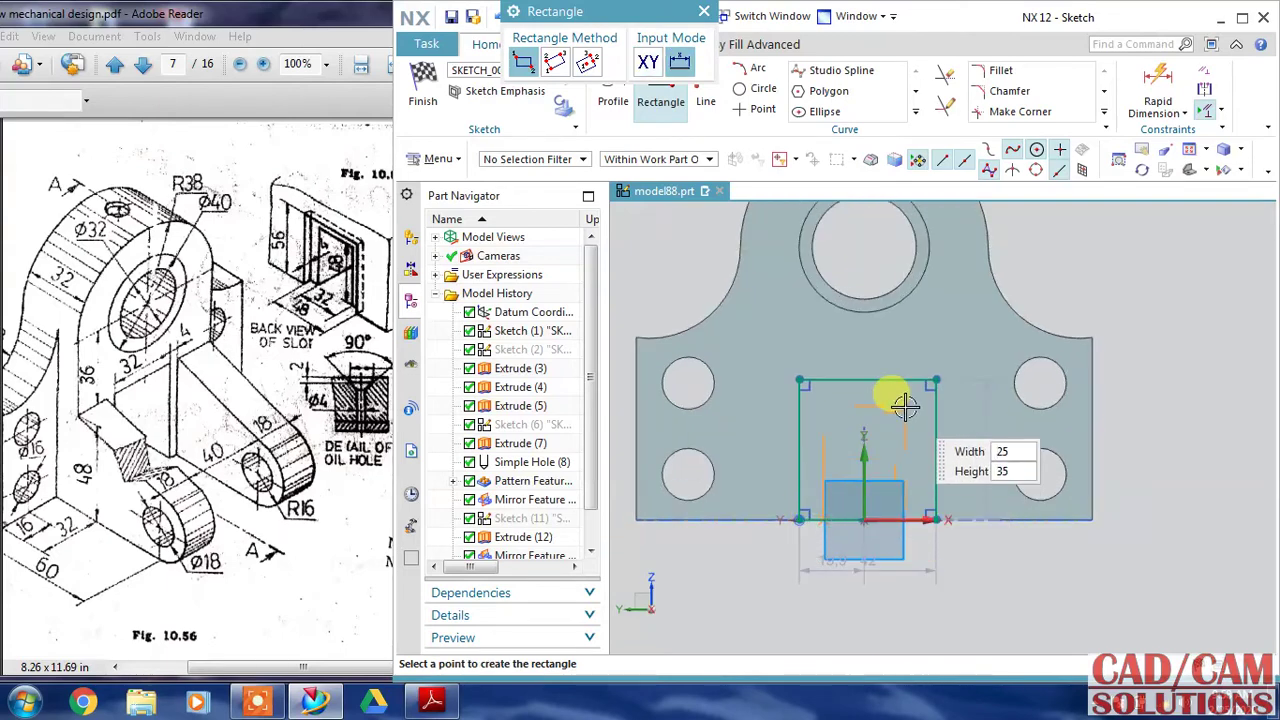
click(903, 405)
key(Escape)
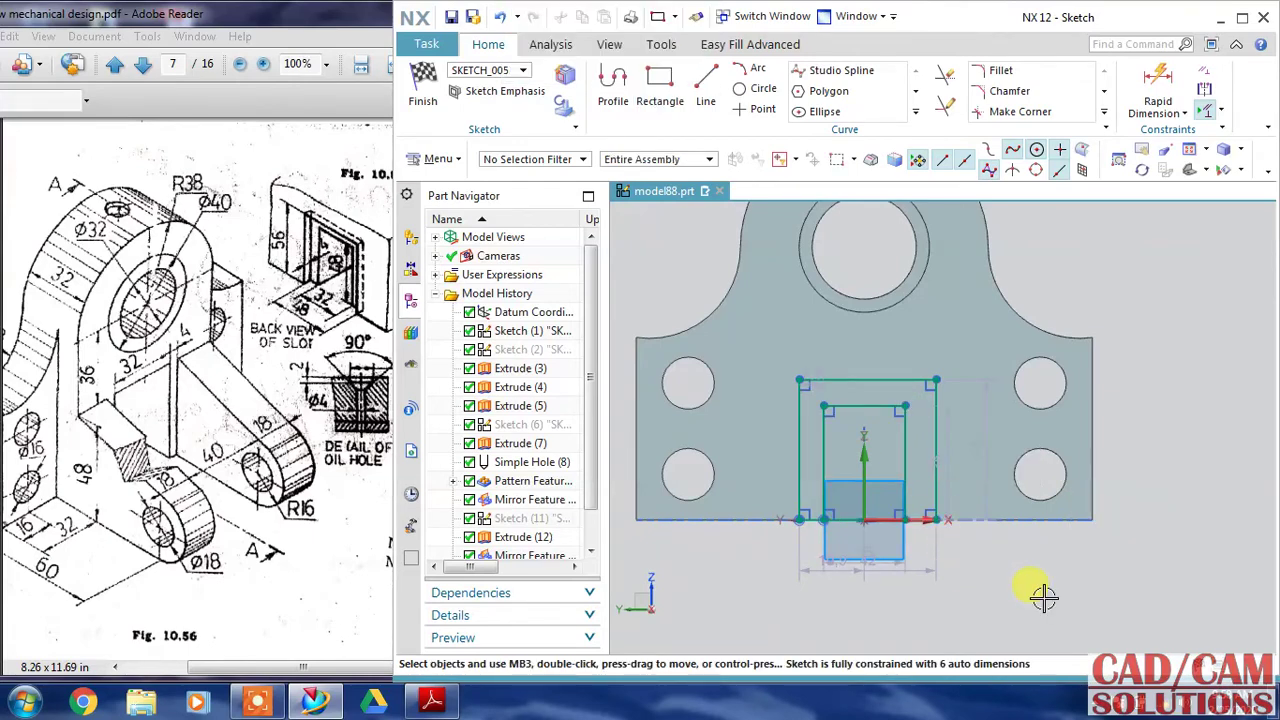
Set the rectangle heights: 48 for the inner and 56 for the outer
double_click(944, 460)
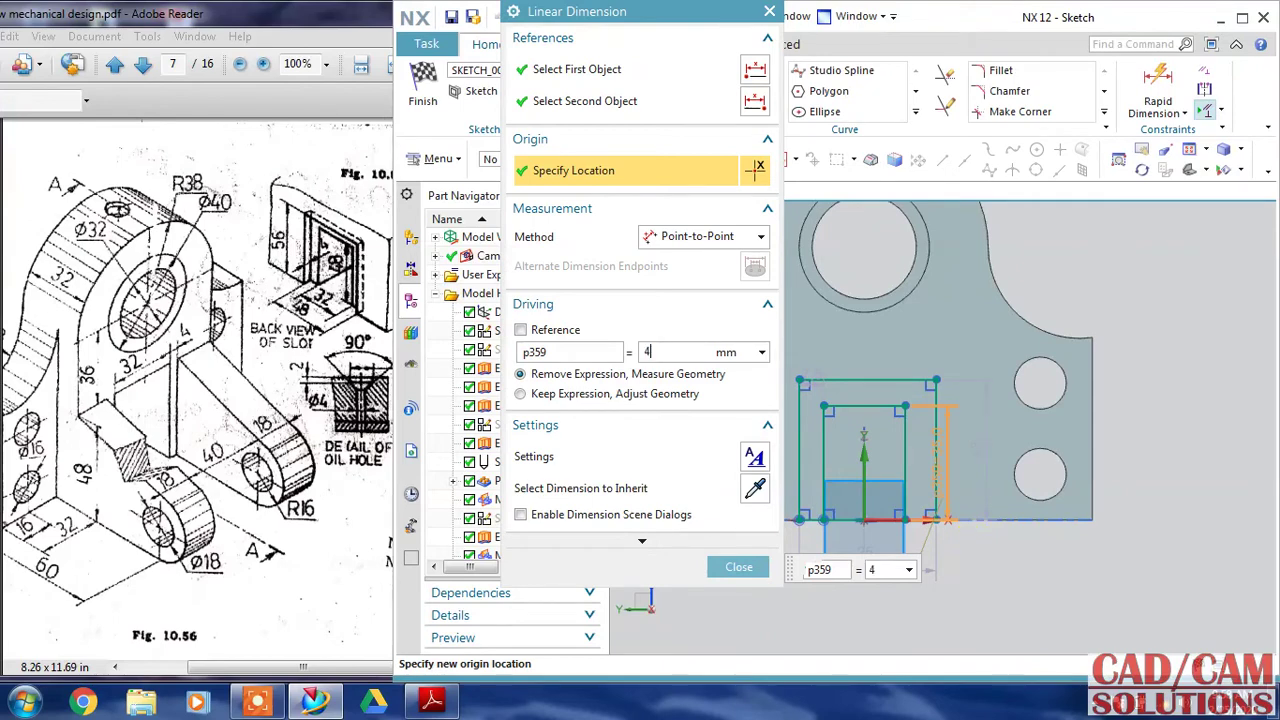
key(Return)
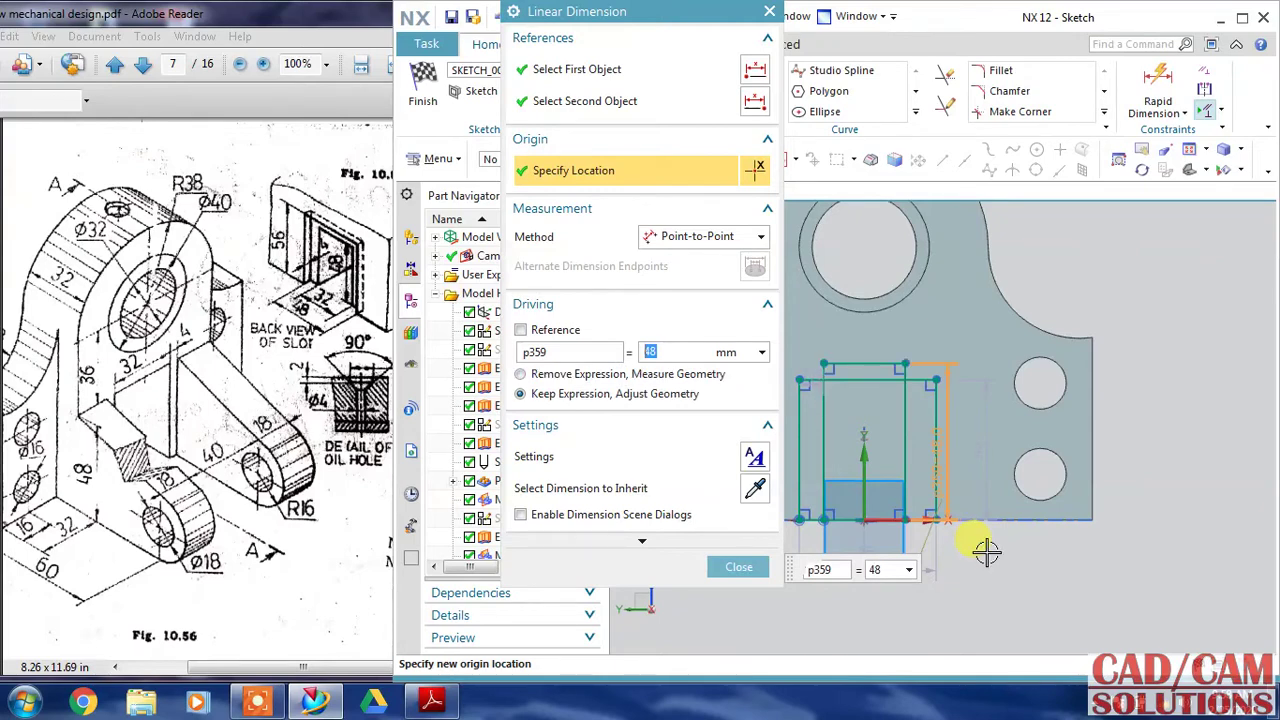
middle_click(1004, 544)
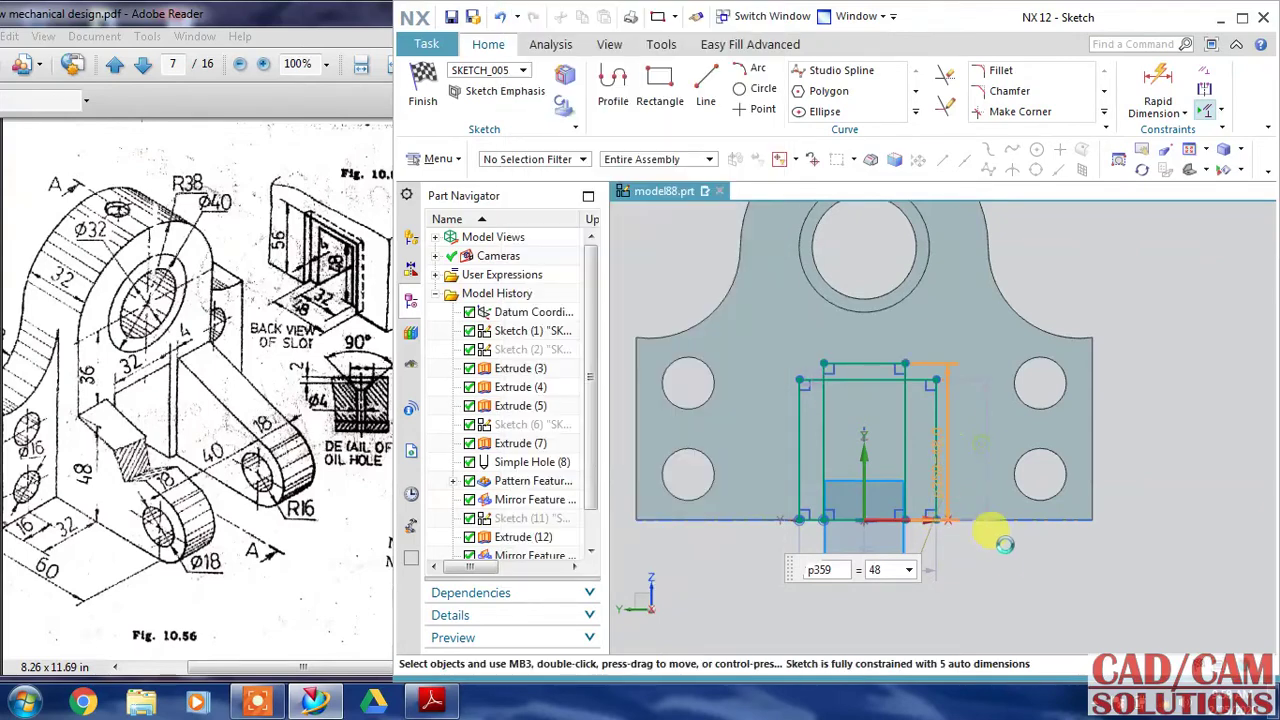
double_click(1005, 563)
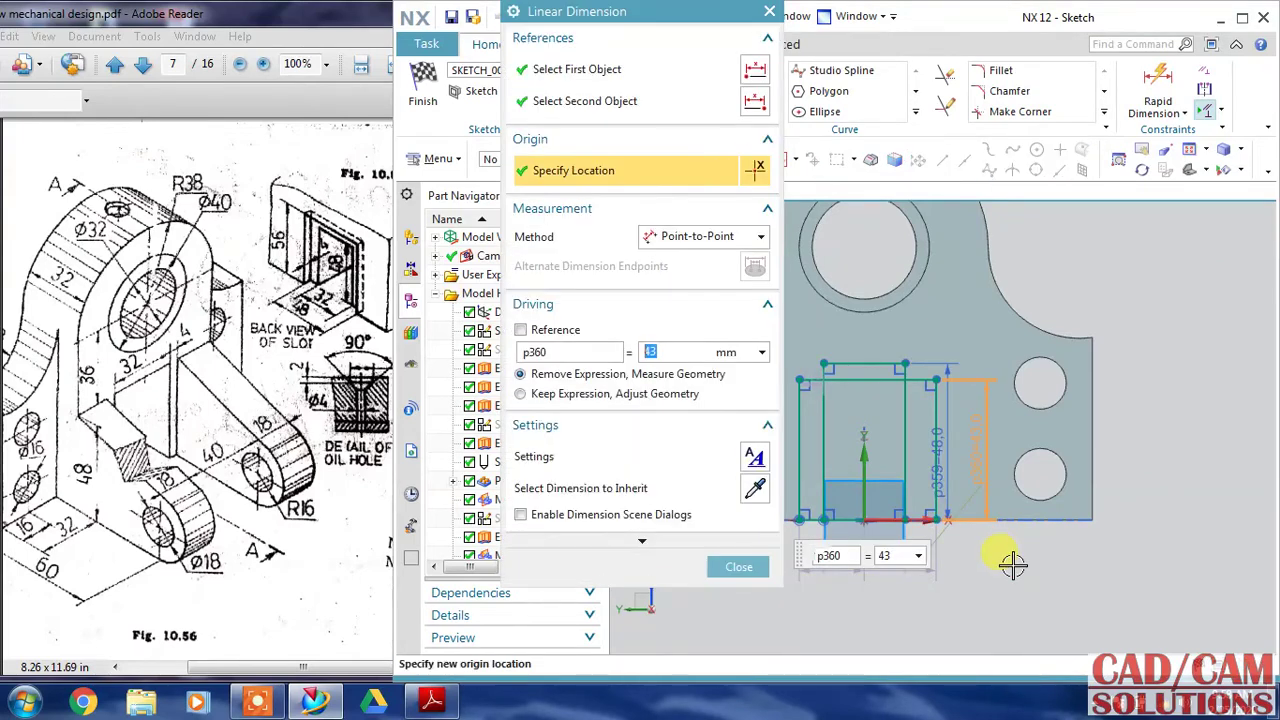
key(Return)
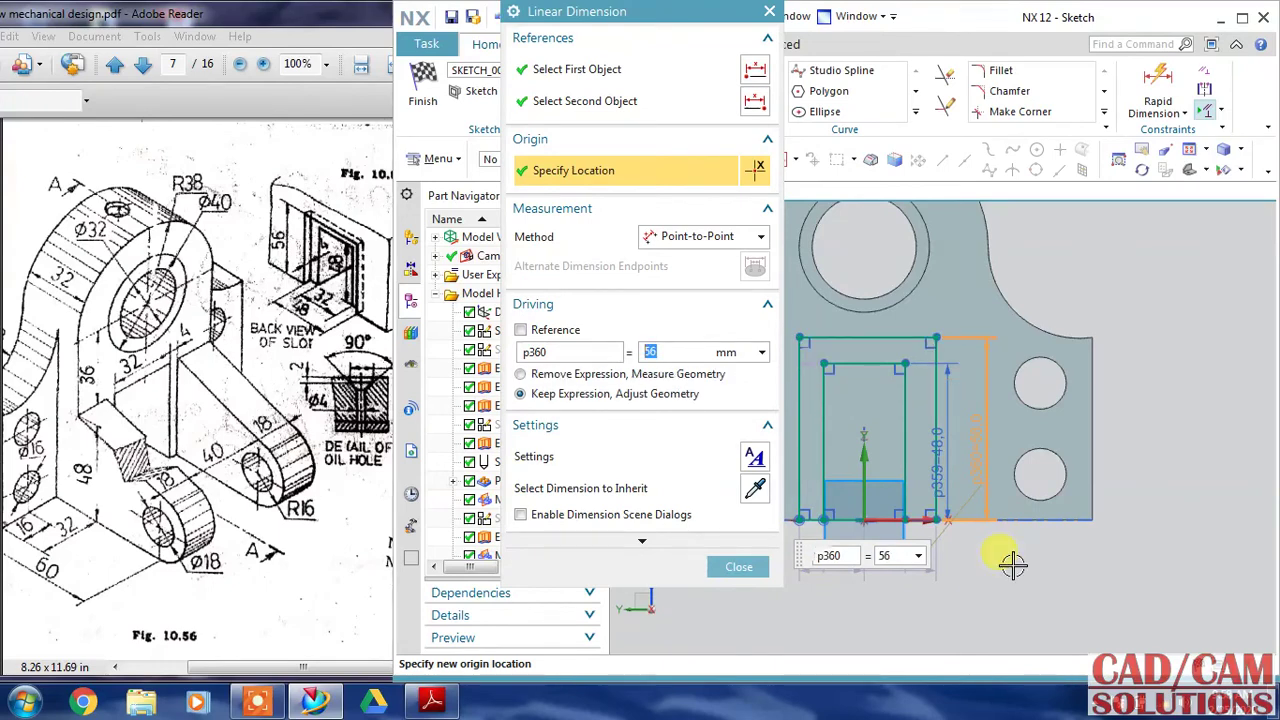
click(739, 567)
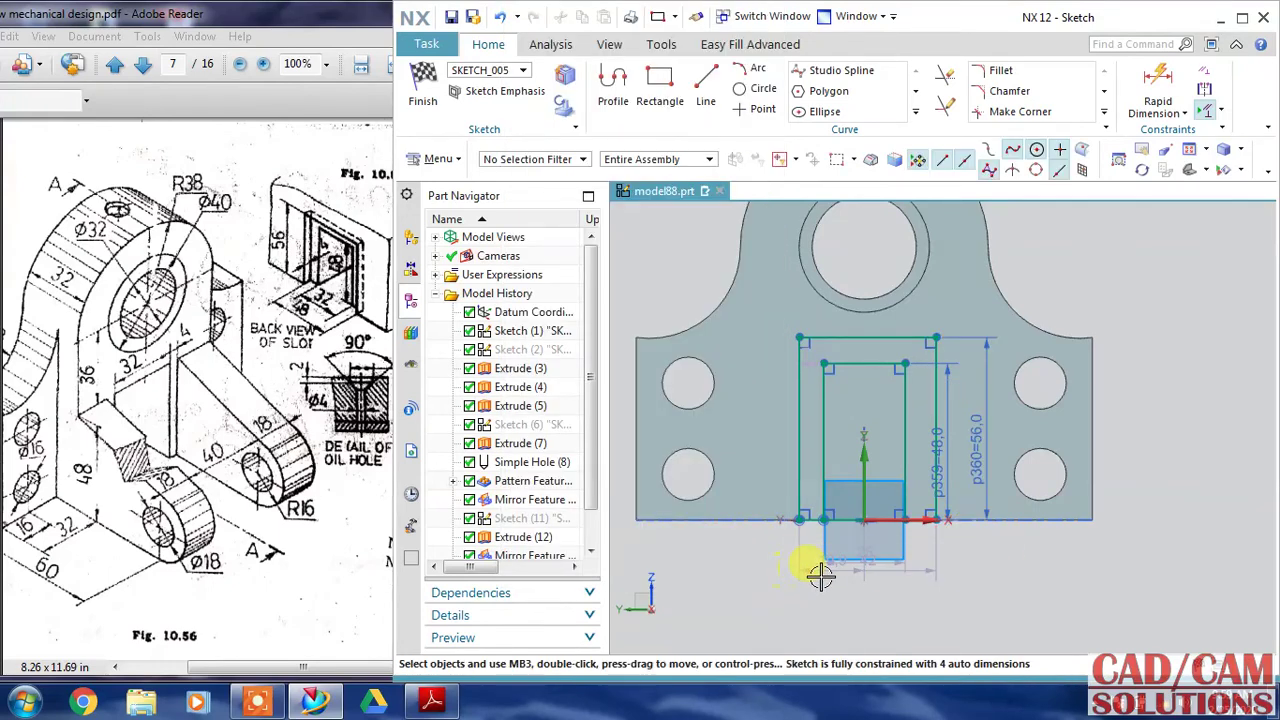
Set the rectangle widths: 48 for the outer and 32 for the inner
click(878, 569)
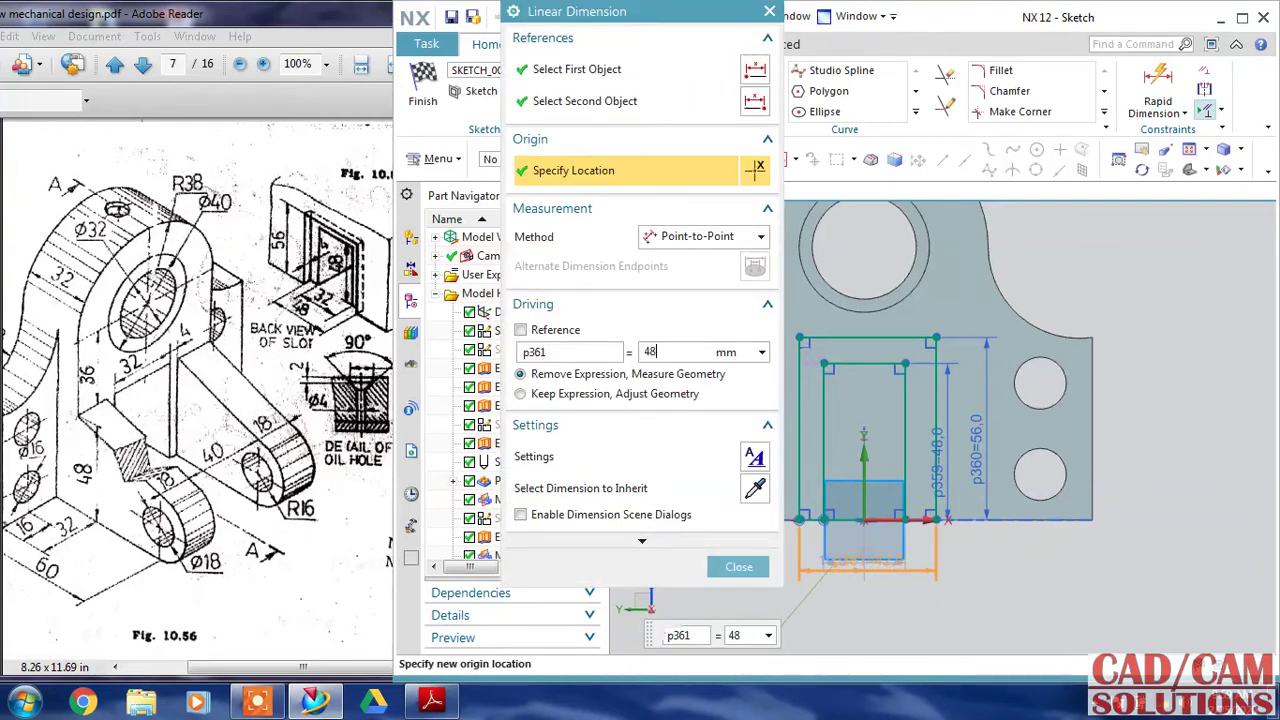
key(Return)
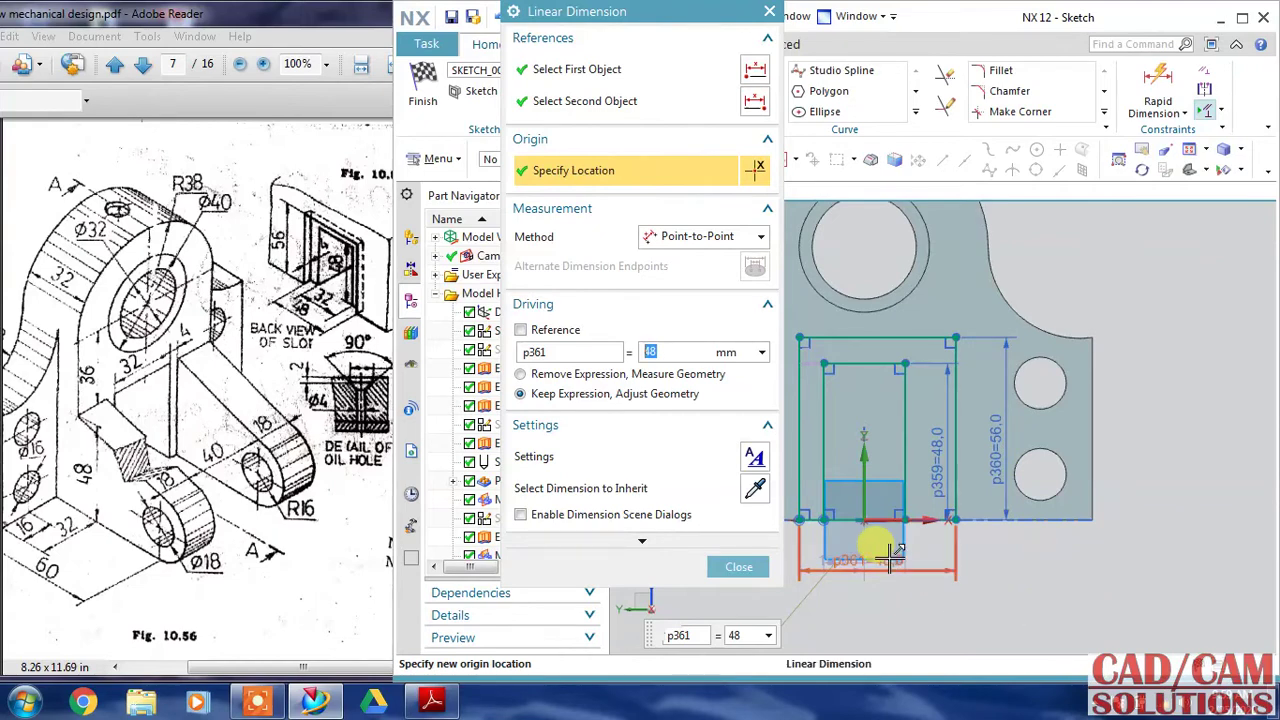
double_click(871, 536)
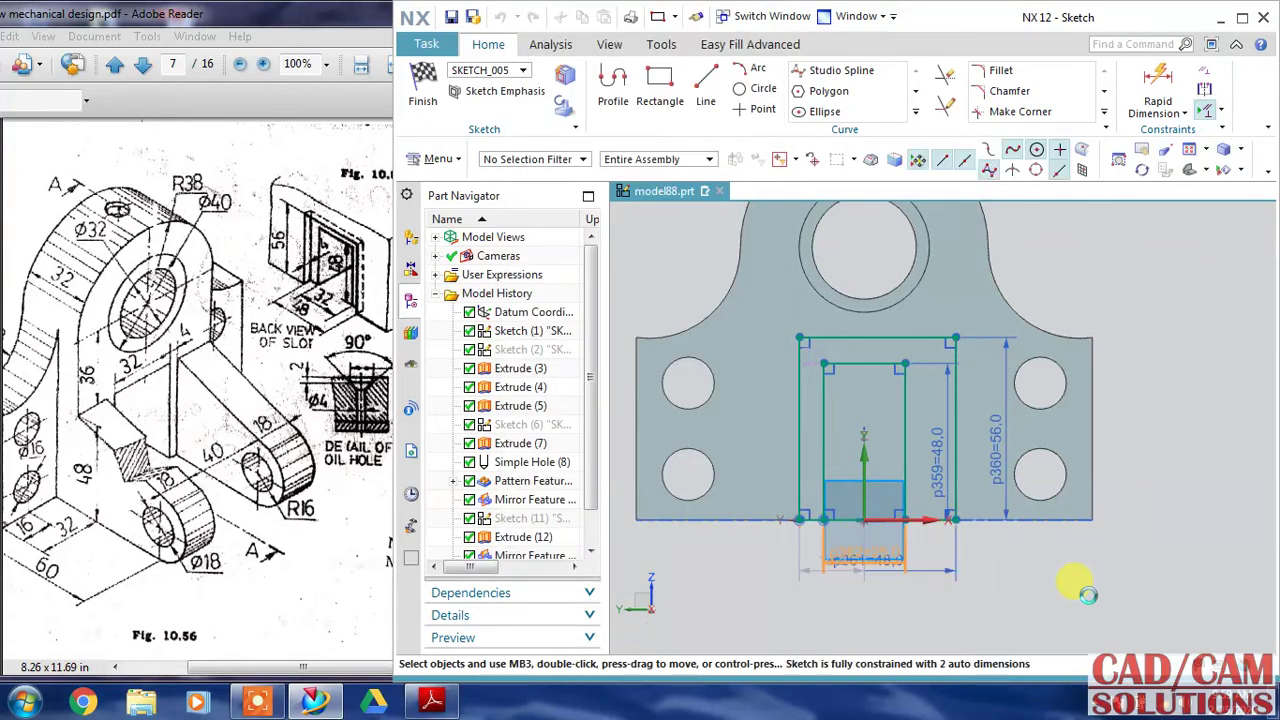
text(32)
key(Return)
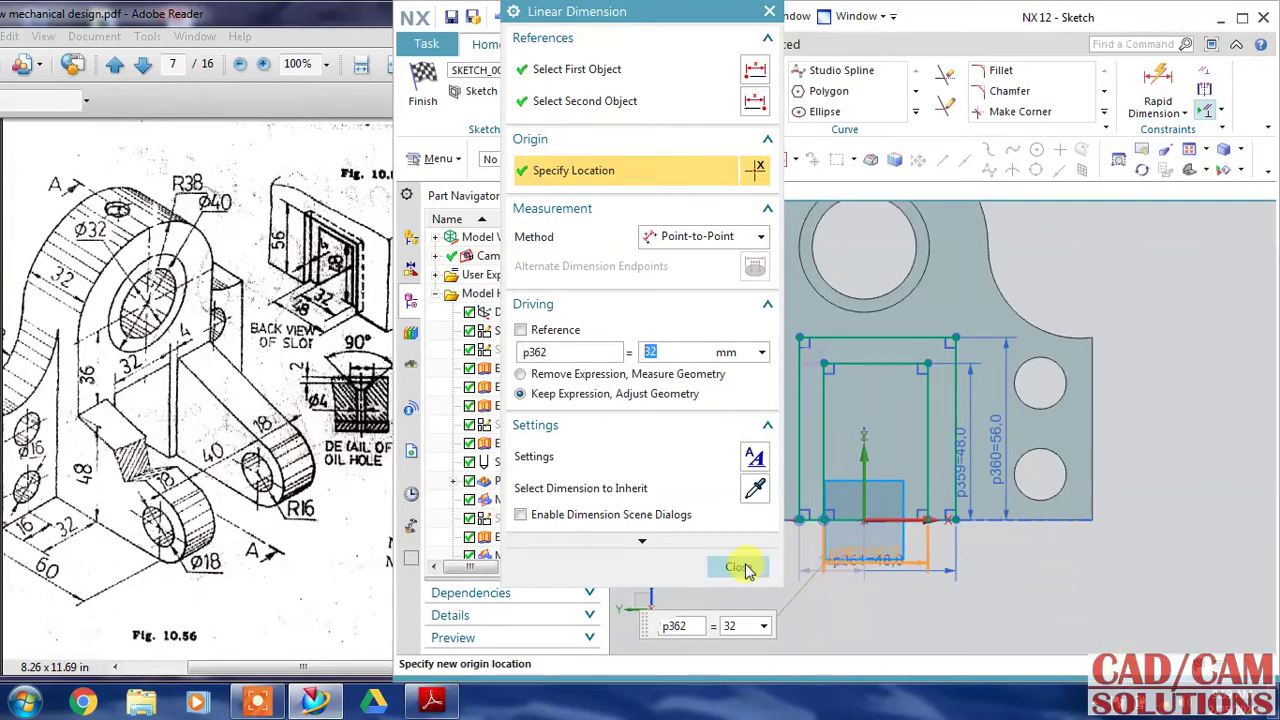
click(740, 567)
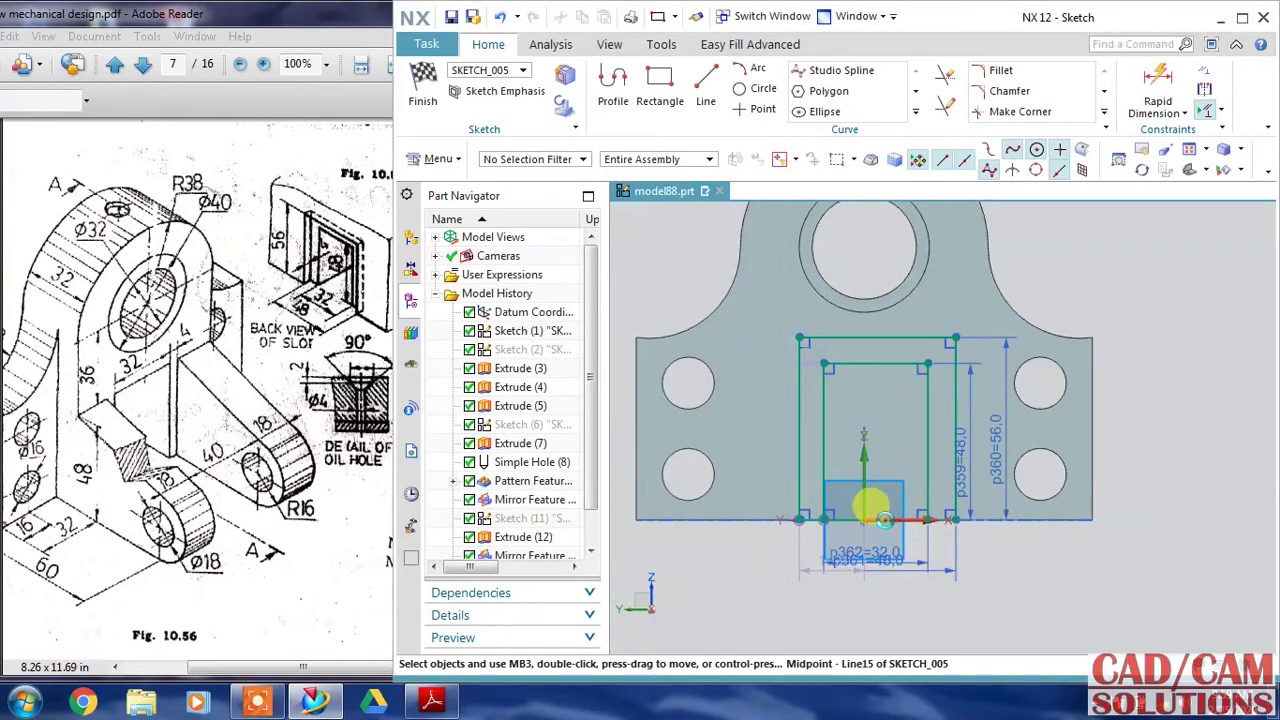
Centre both rectangles on the vertical axis with midpoint constraints
click(870, 517)
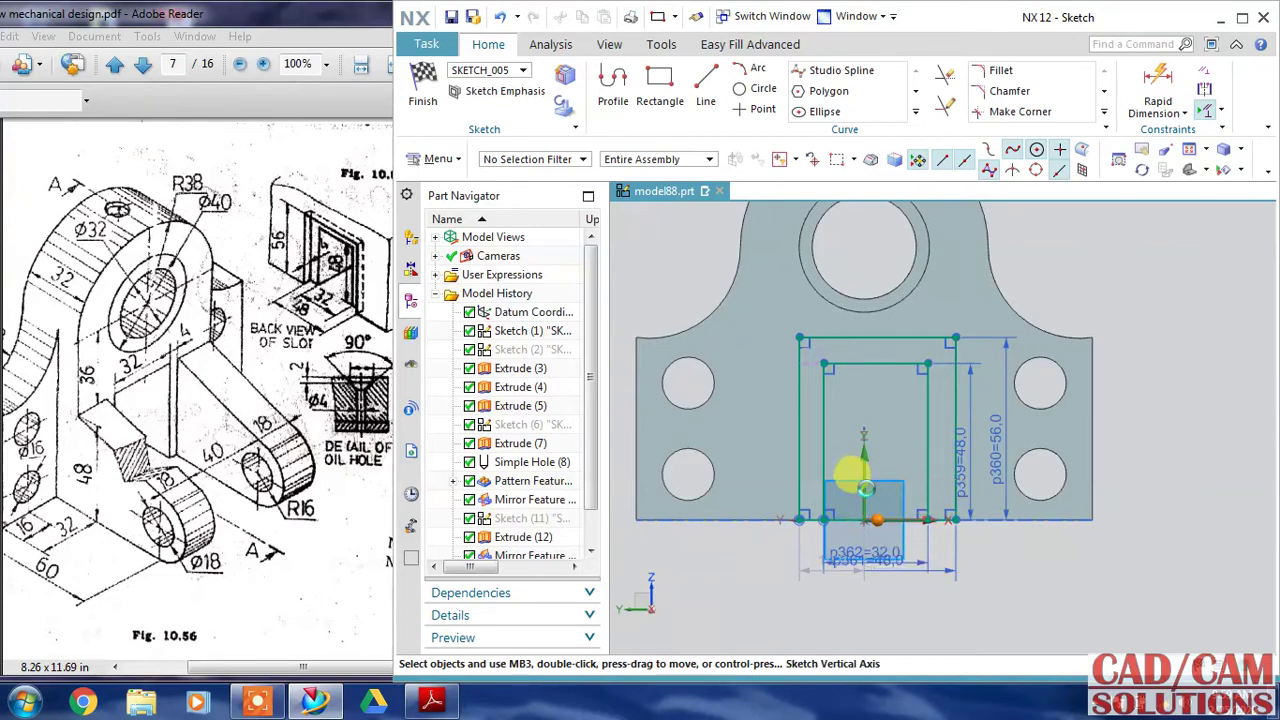
click(864, 455)
click(910, 452)
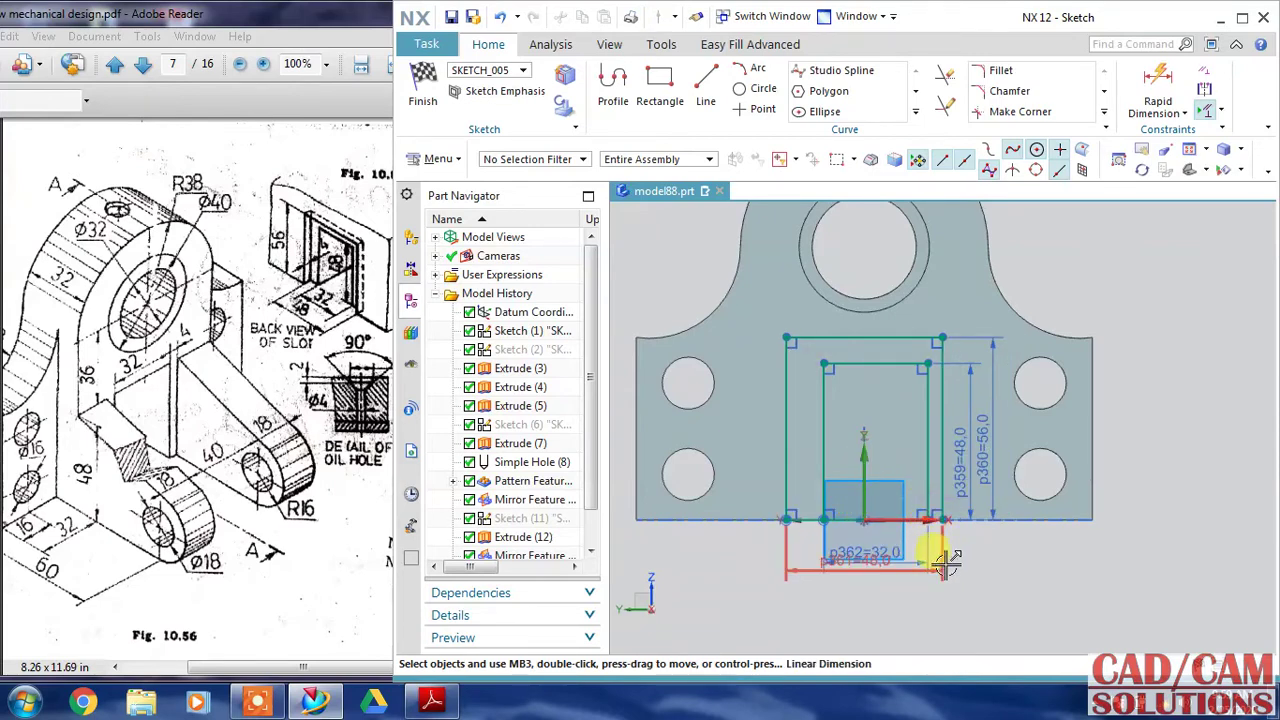
click(864, 474)
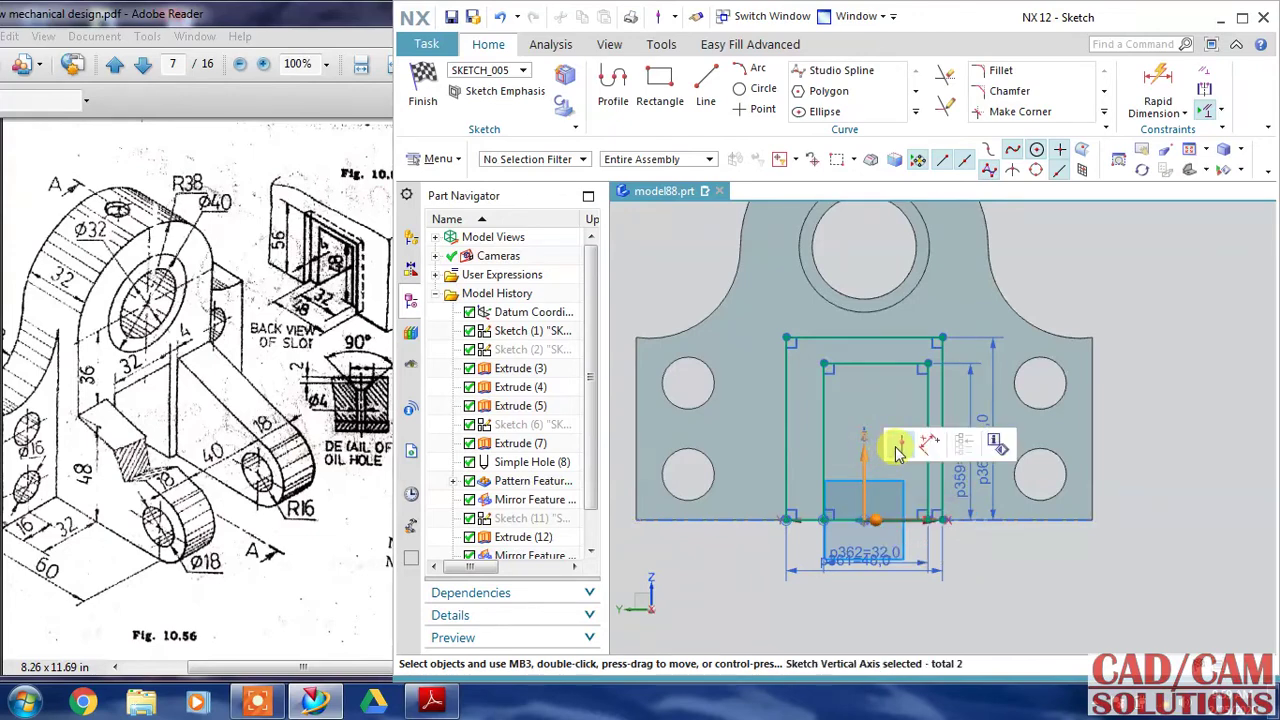
click(900, 443)
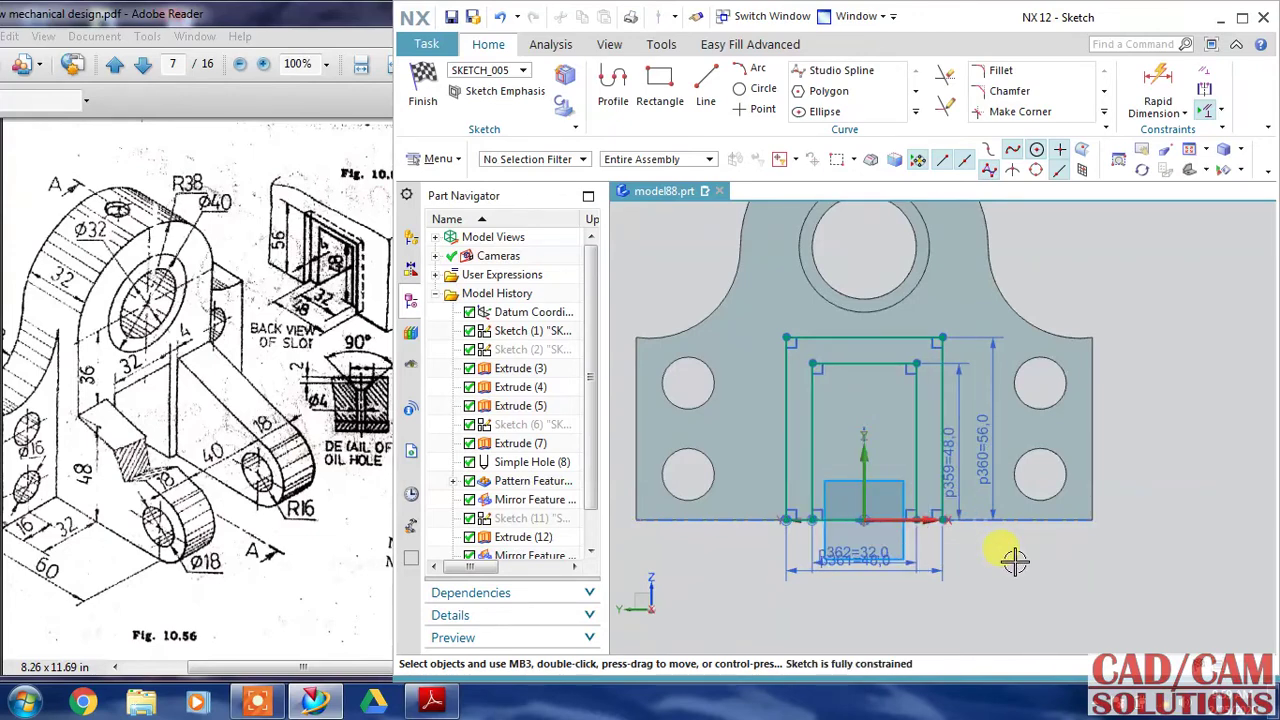
Cut the rectangular slot profile through the bracket with a 70 mm Subtract extrusion
click(423, 86)
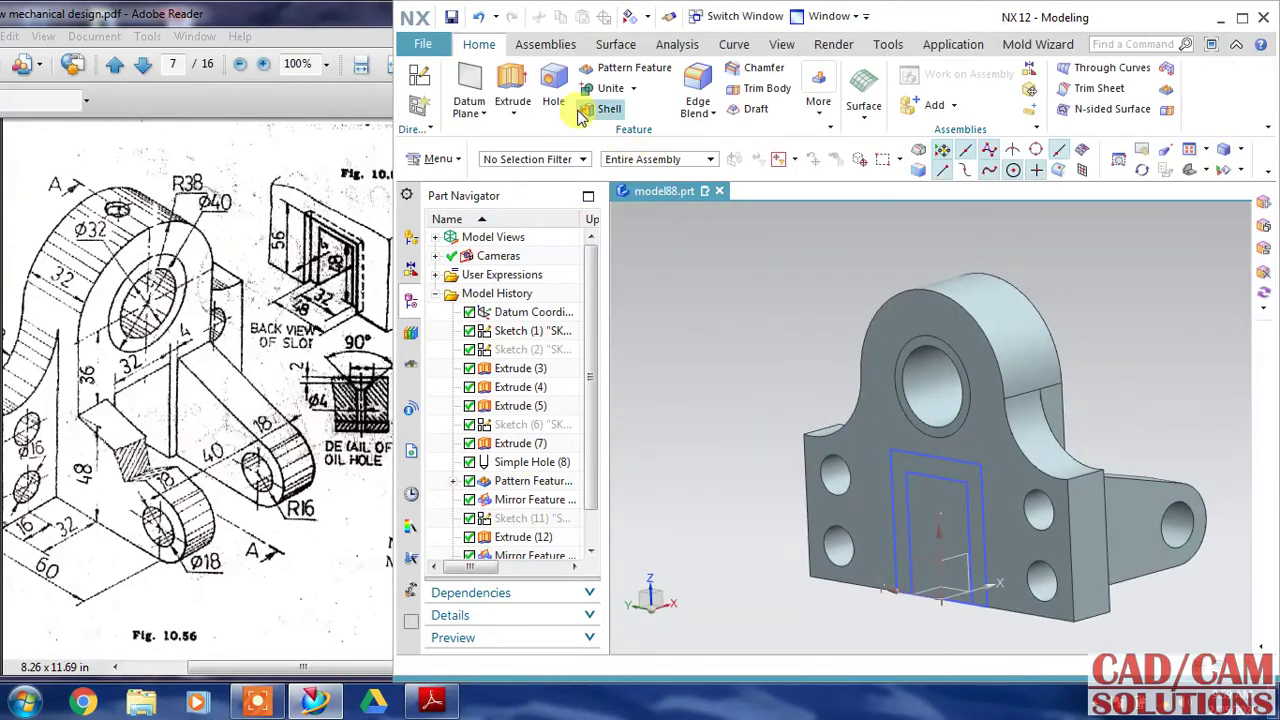
click(512, 90)
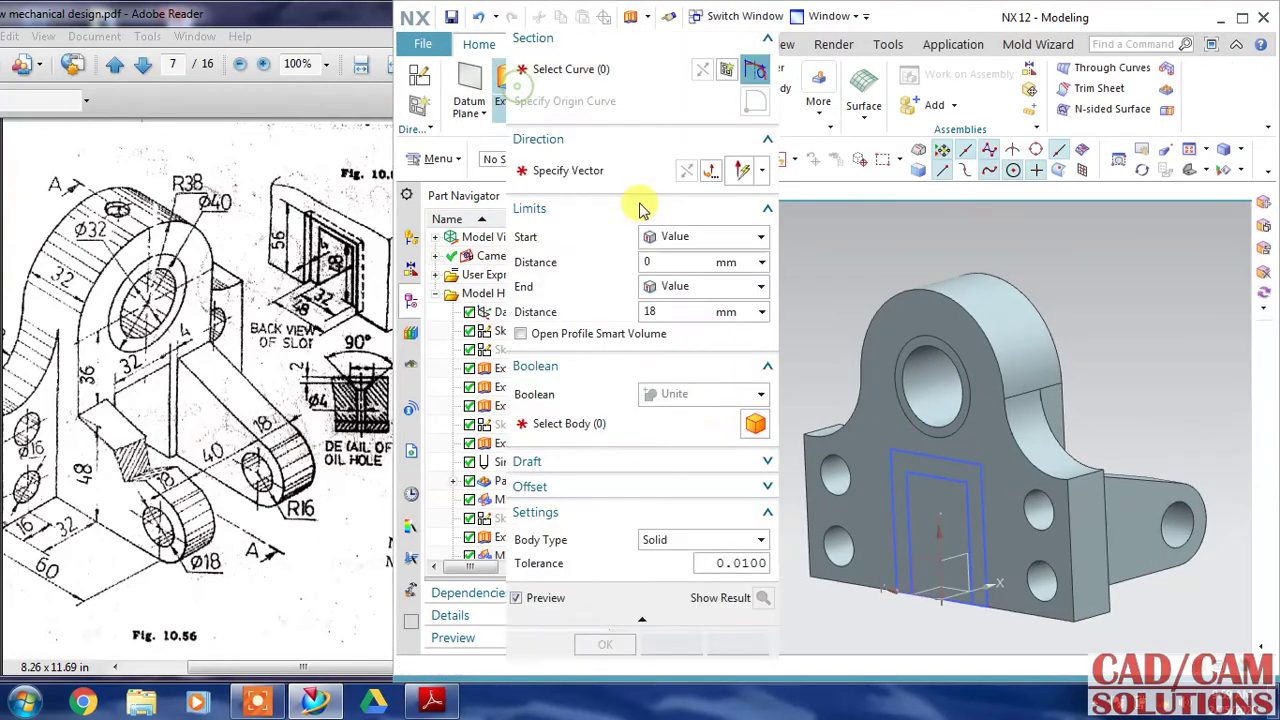
click(914, 477)
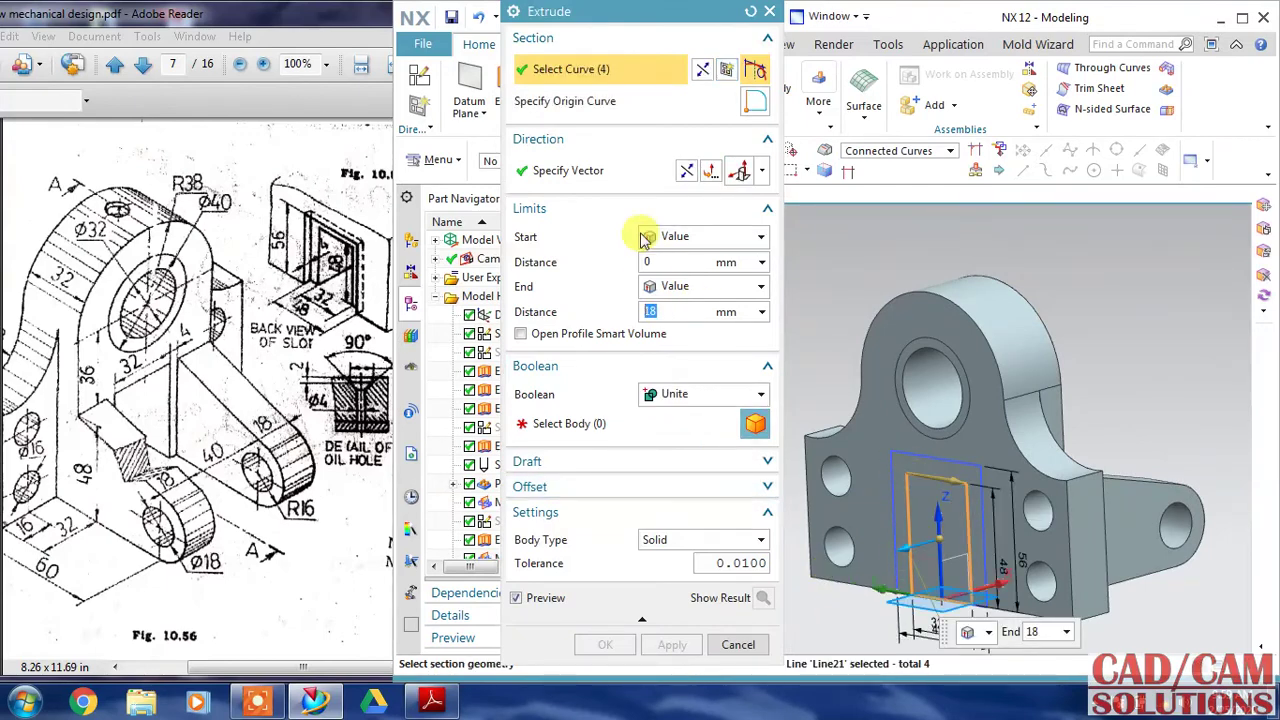
click(678, 168)
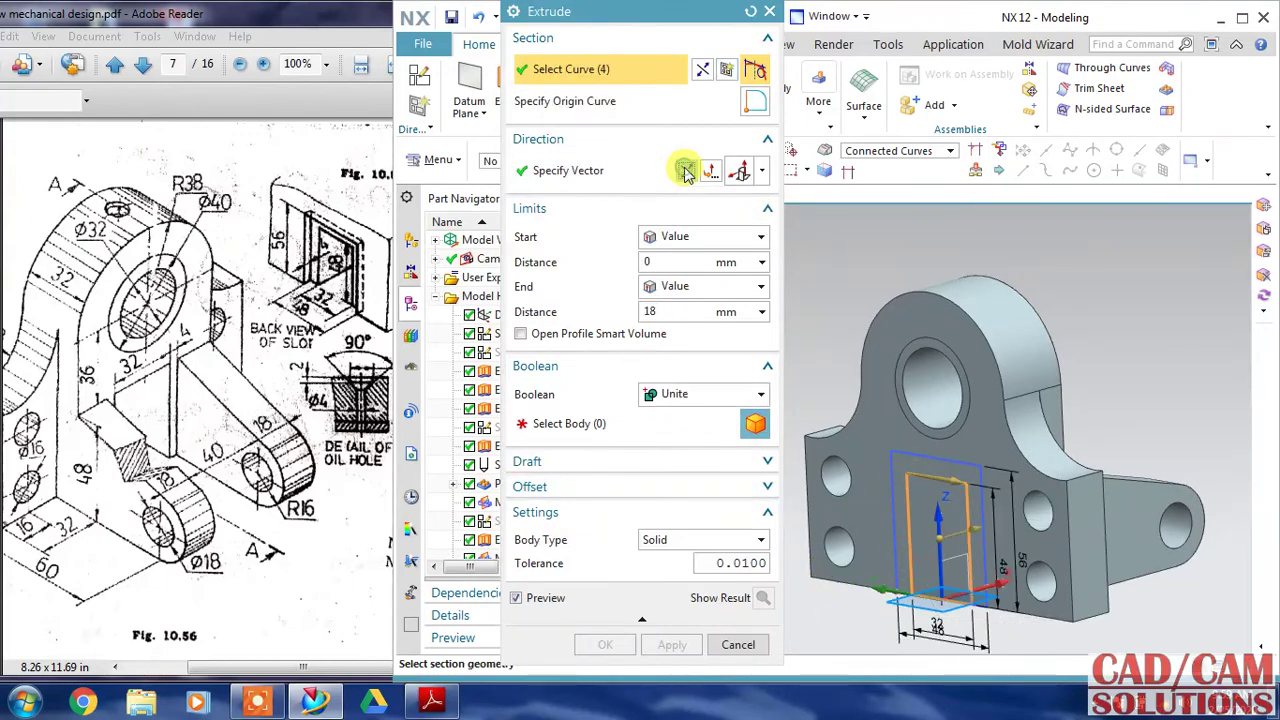
click(697, 396)
click(686, 451)
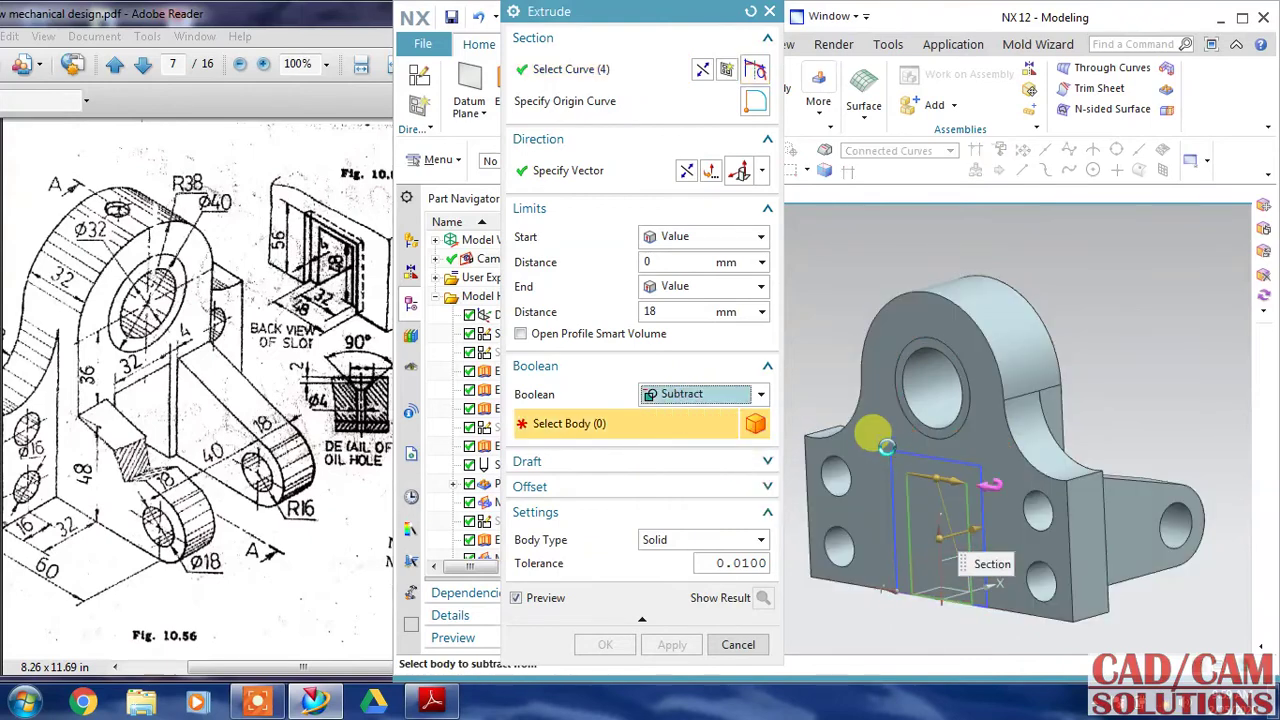
click(871, 433)
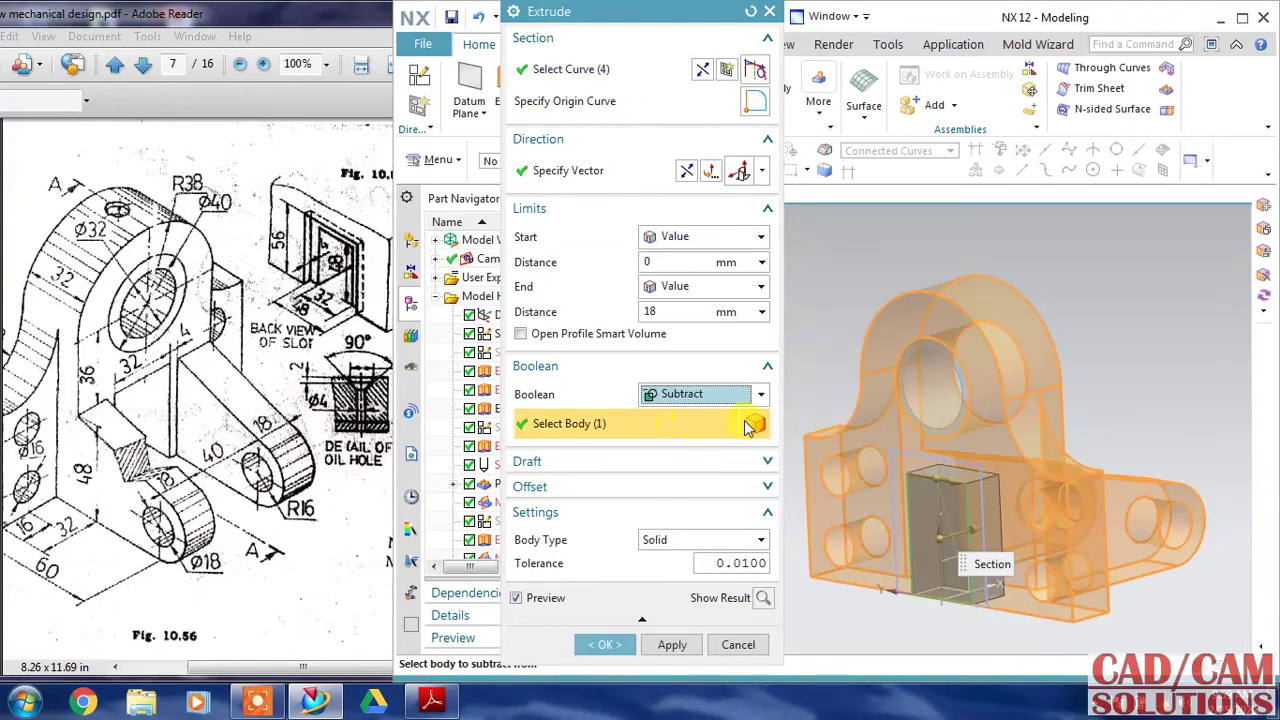
drag(968, 510, 1083, 477)
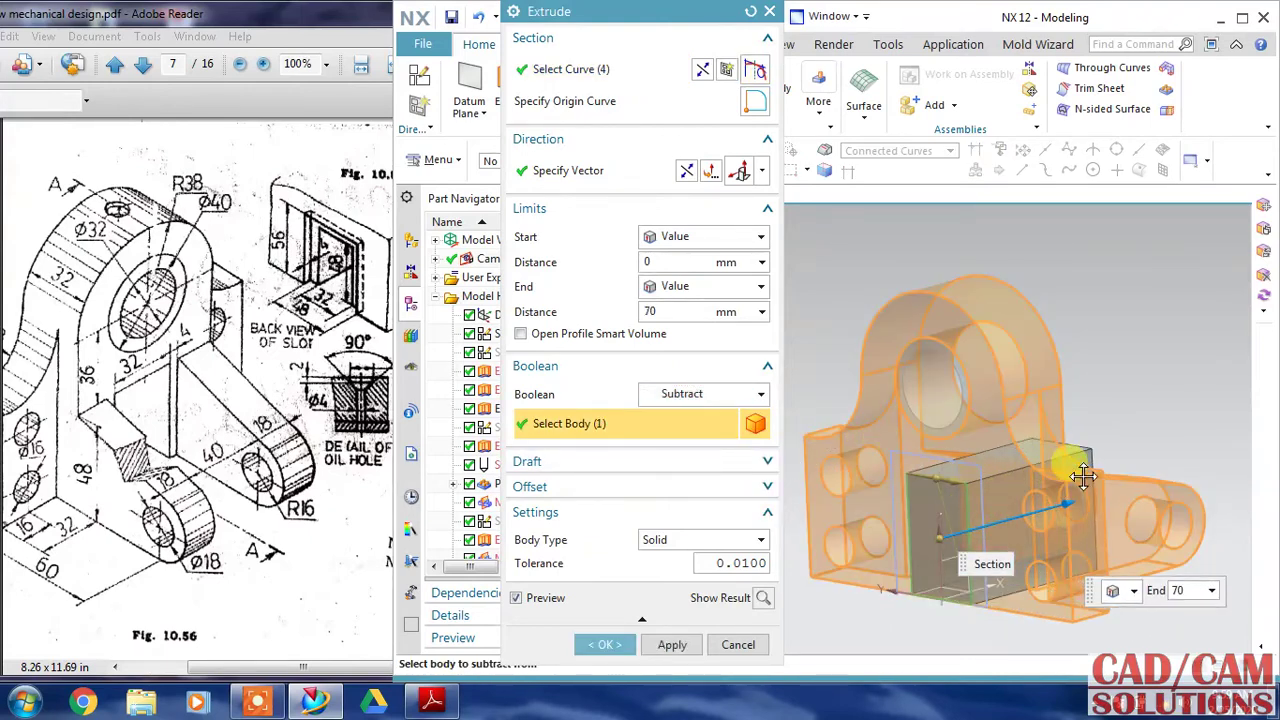
mouse_move(1057, 366)
middle_down()
mouse_move(1000, 386)
mouse_move(1060, 384)
mouse_move(890, 467)
mouse_move(851, 400)
mouse_move(863, 360)
mouse_move(836, 398)
mouse_move(857, 357)
mouse_move(923, 469)
mouse_move(903, 434)
middle_up()
click(672, 644)
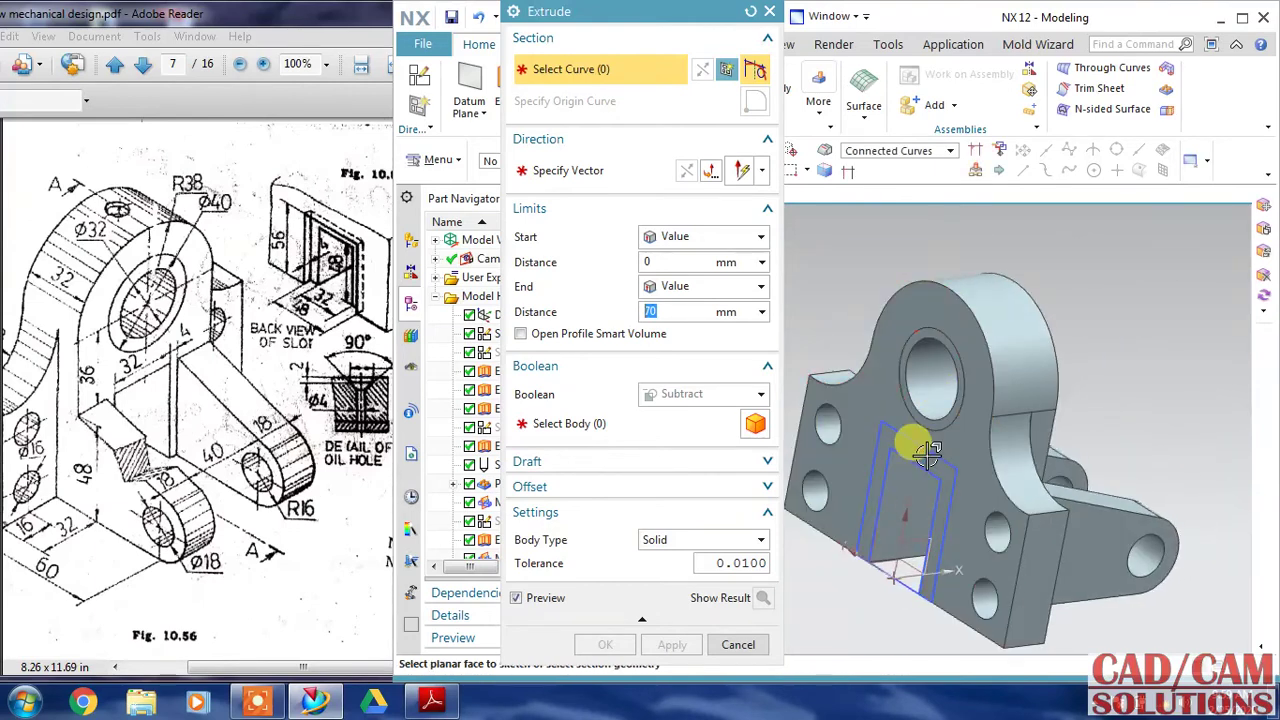
Extrude the second rectangle reversed, 4 mm deep, subtracting a recess from the bracket
click(865, 530)
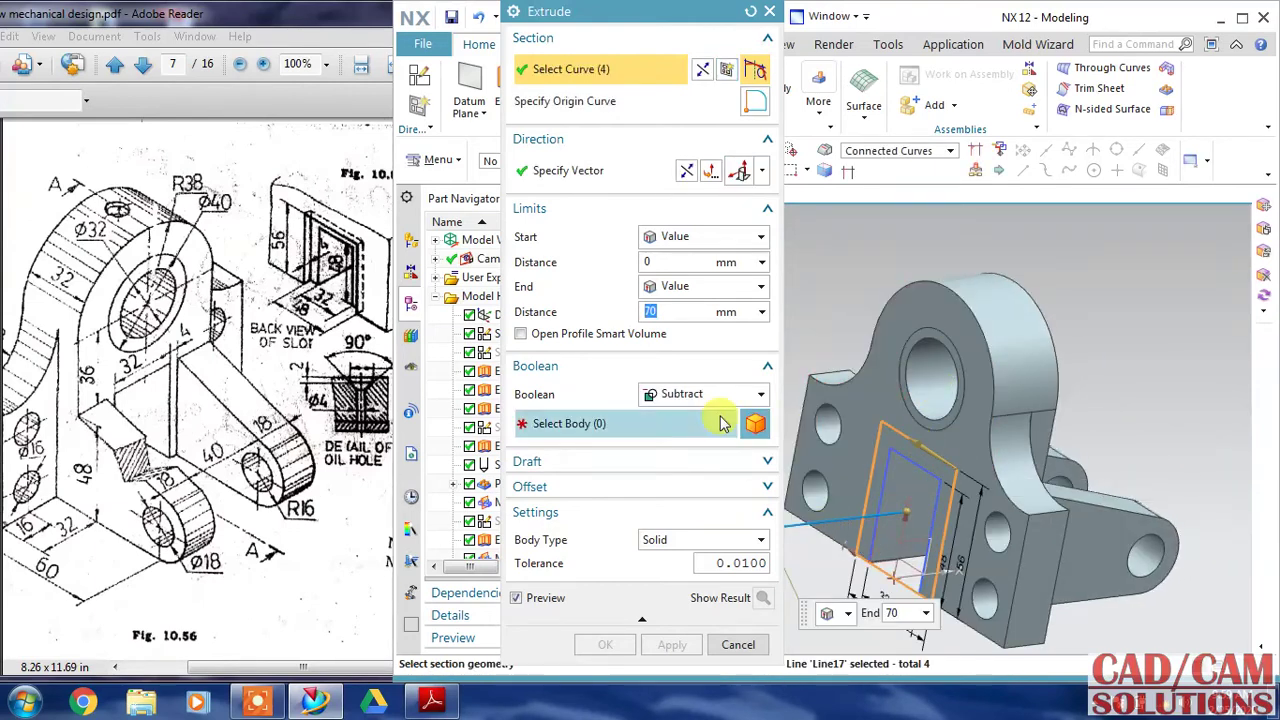
click(585, 420)
click(820, 410)
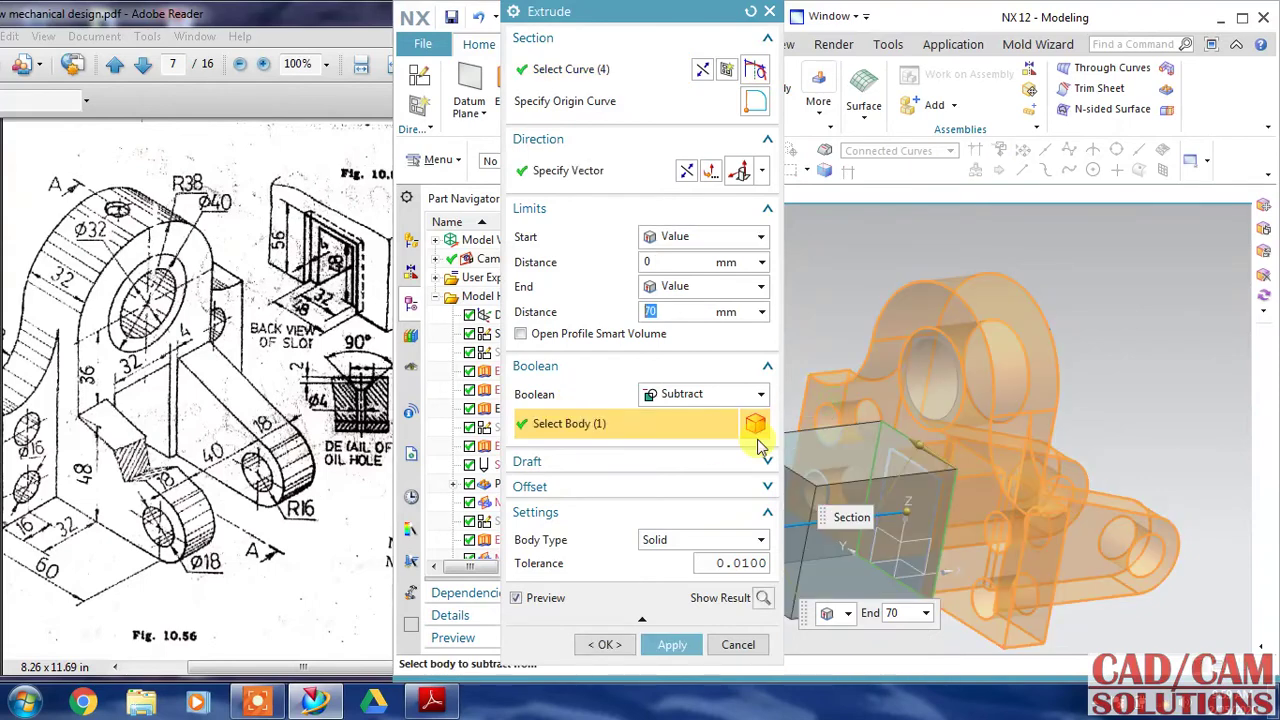
click(686, 174)
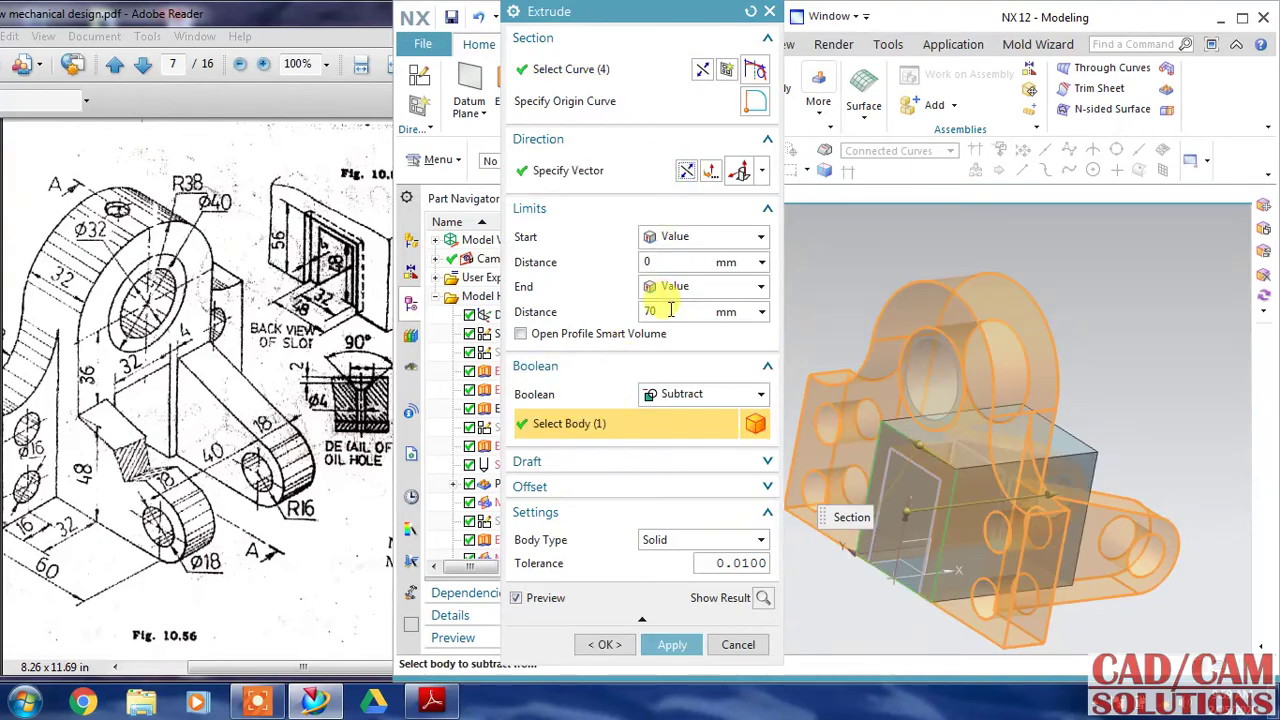
click(670, 311)
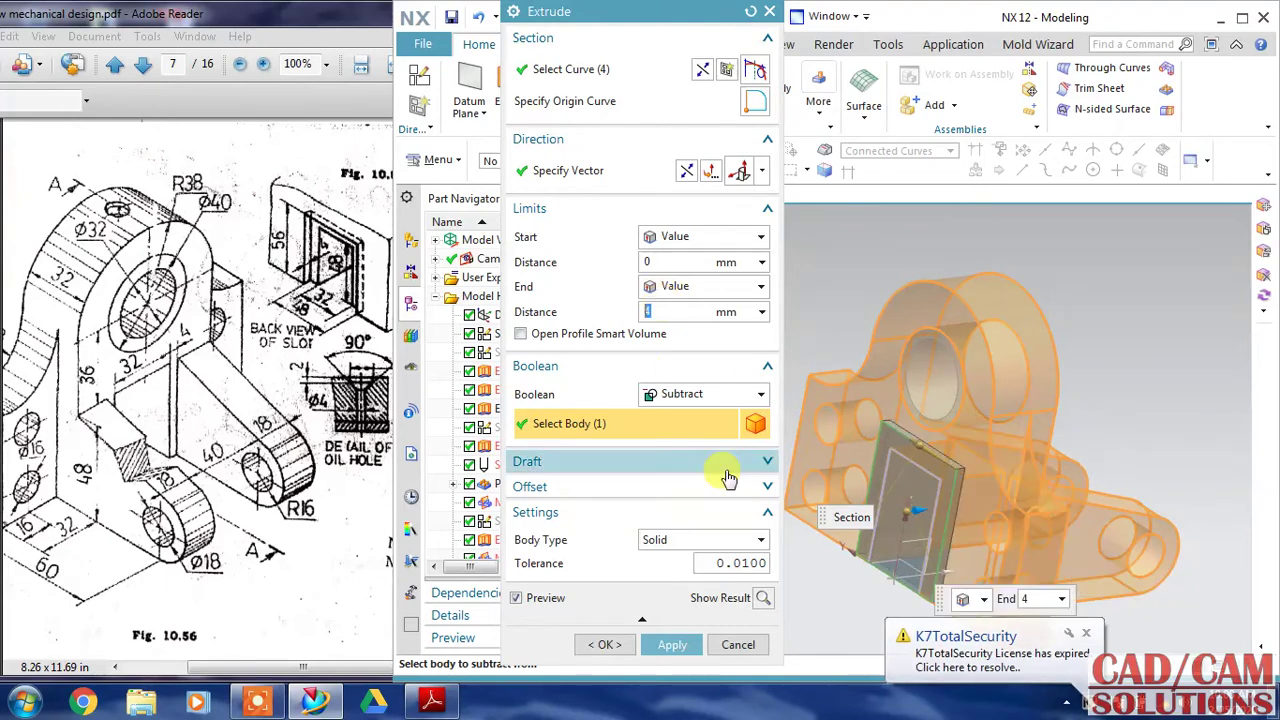
click(603, 644)
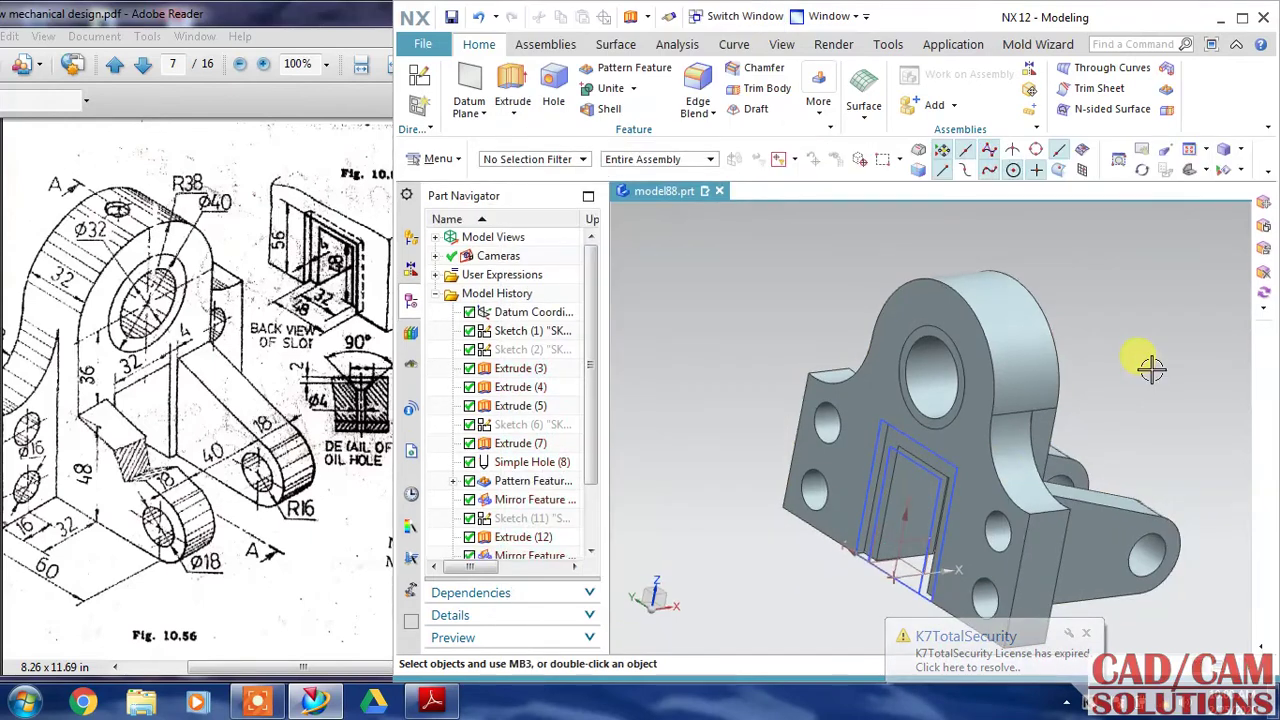
click(900, 555)
key(Escape)
mouse_move(731, 360)
middle_down()
mouse_move(837, 380)
mouse_move(754, 346)
mouse_move(770, 313)
mouse_move(811, 320)
middle_up()
scroll(886, 406, up, 3)
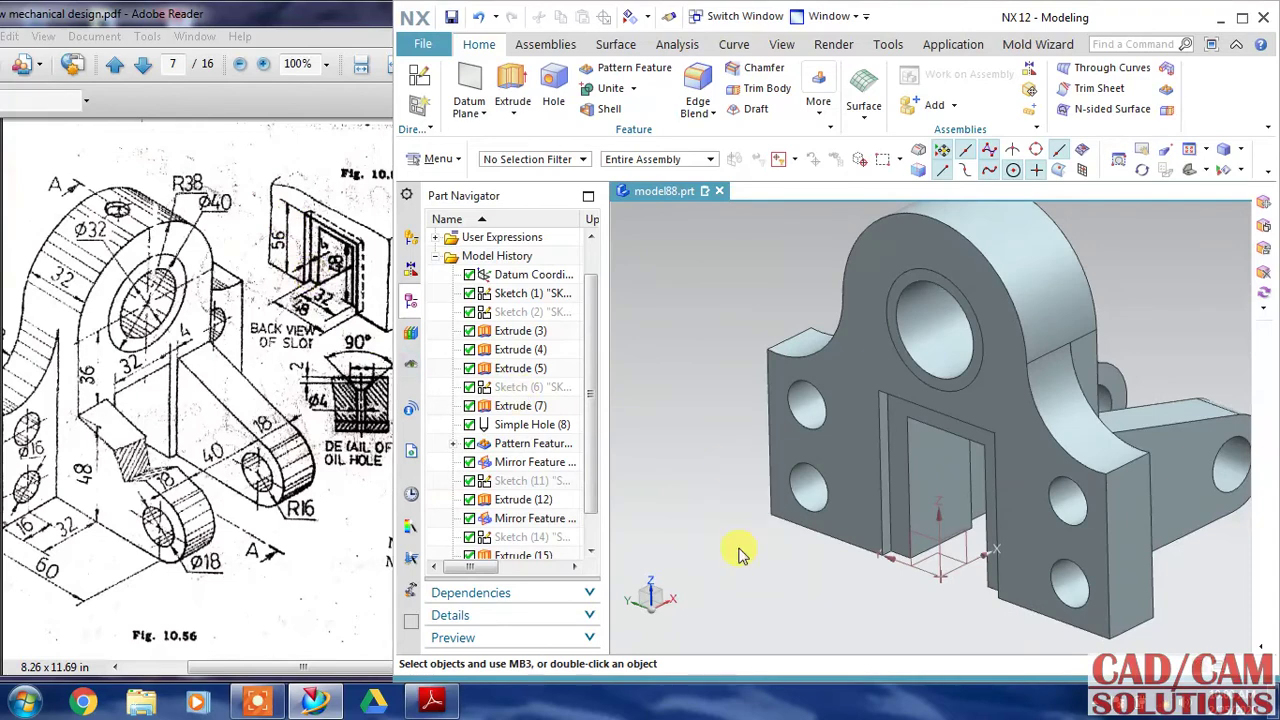
middle_drag(740, 553, 736, 541)
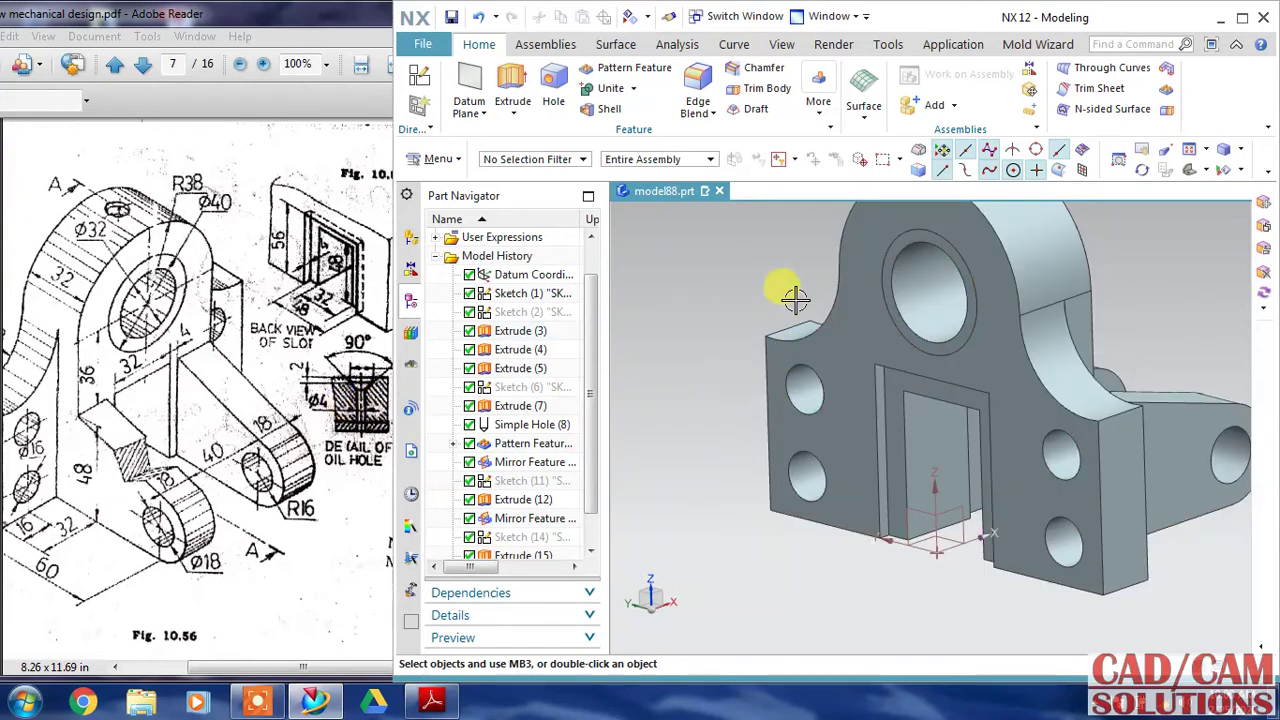
middle_drag(786, 286, 737, 429)
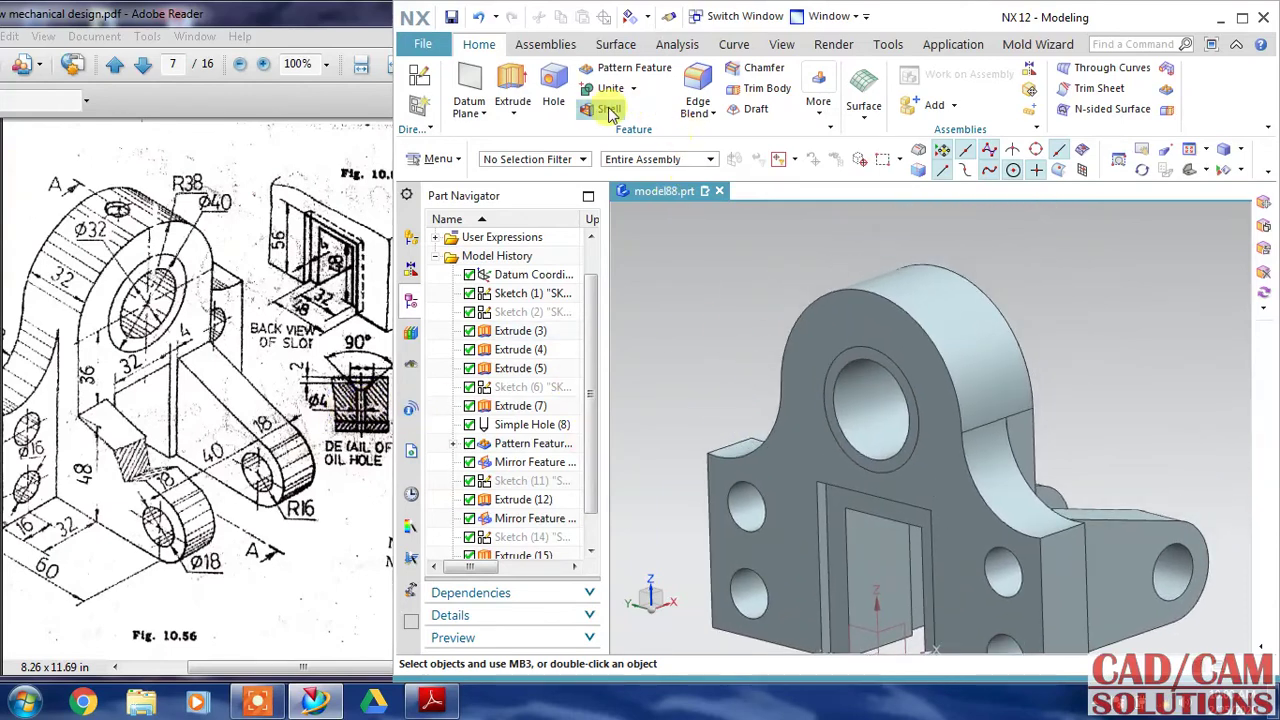
click(553, 88)
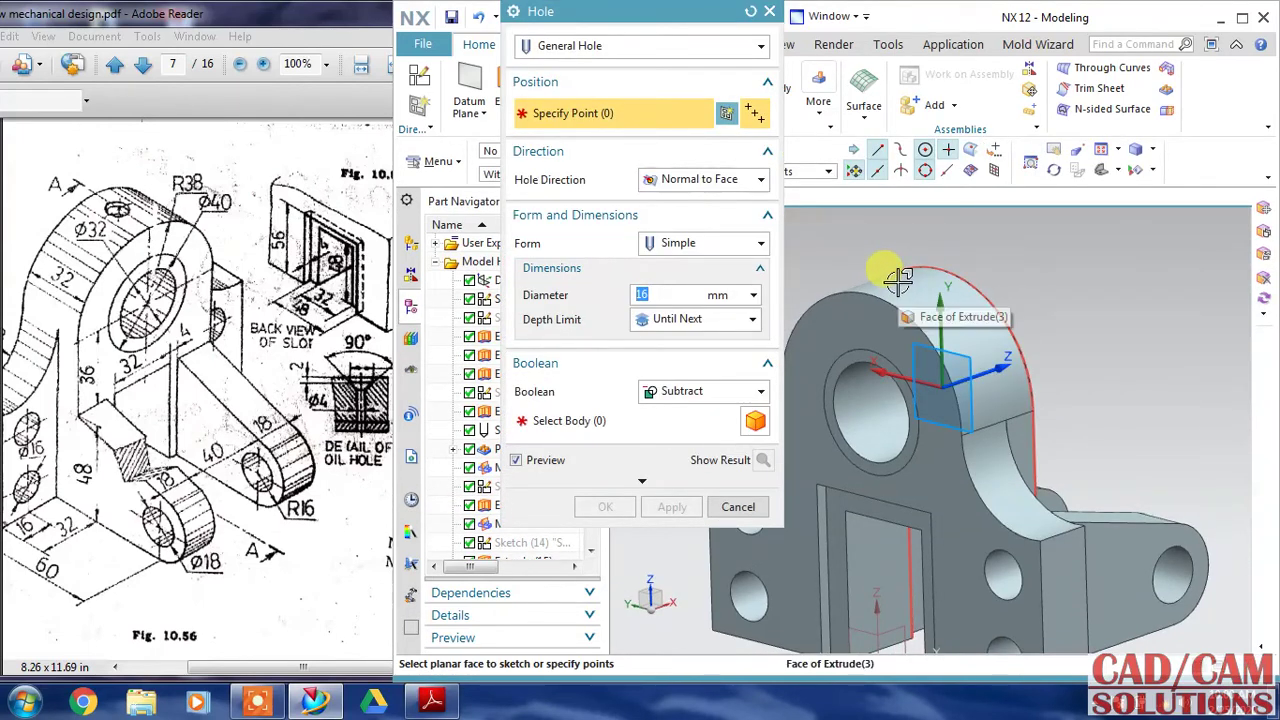
middle_drag(898, 283, 956, 305)
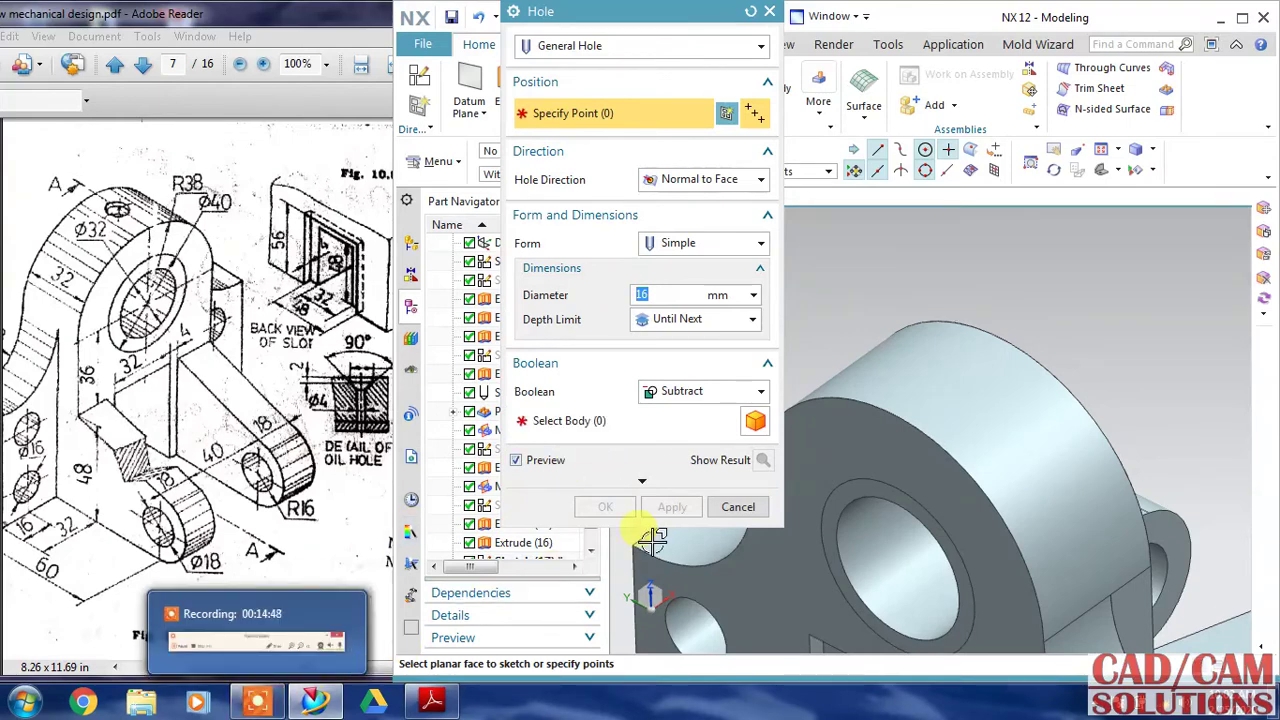
click(734, 507)
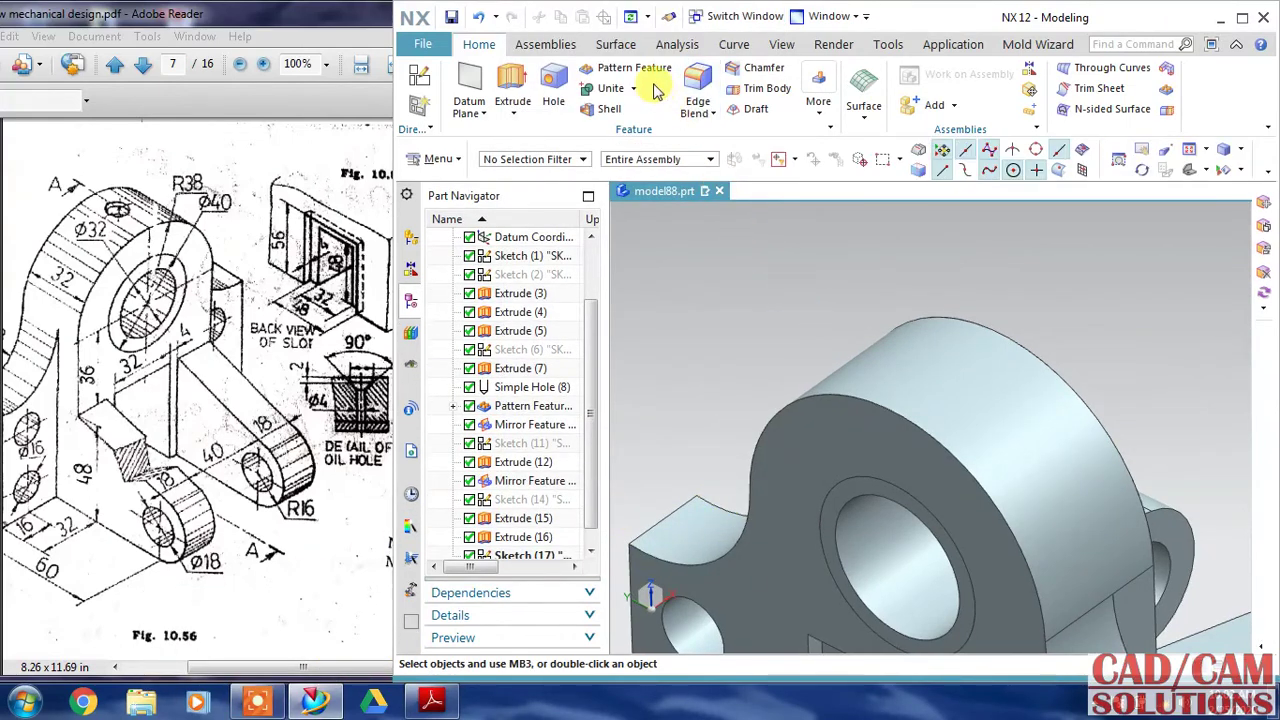
Draw a line joining the top quadrants of the boss's back and front edges
click(735, 44)
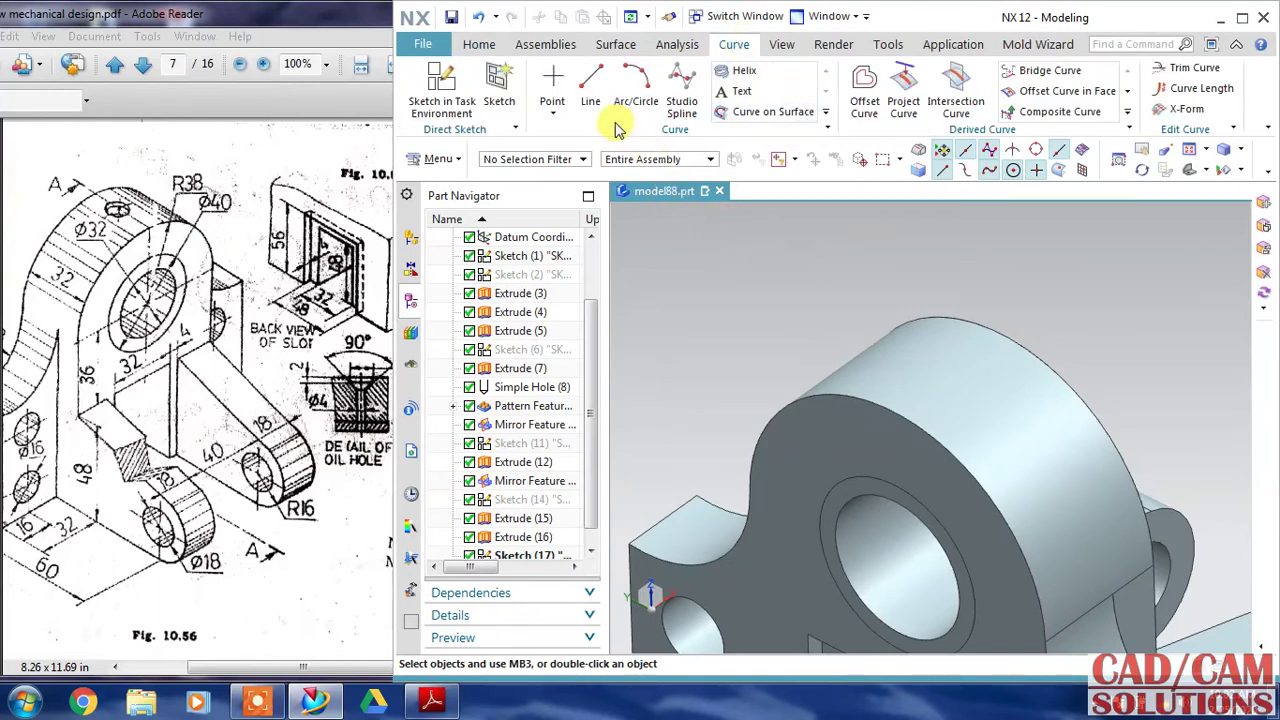
click(590, 88)
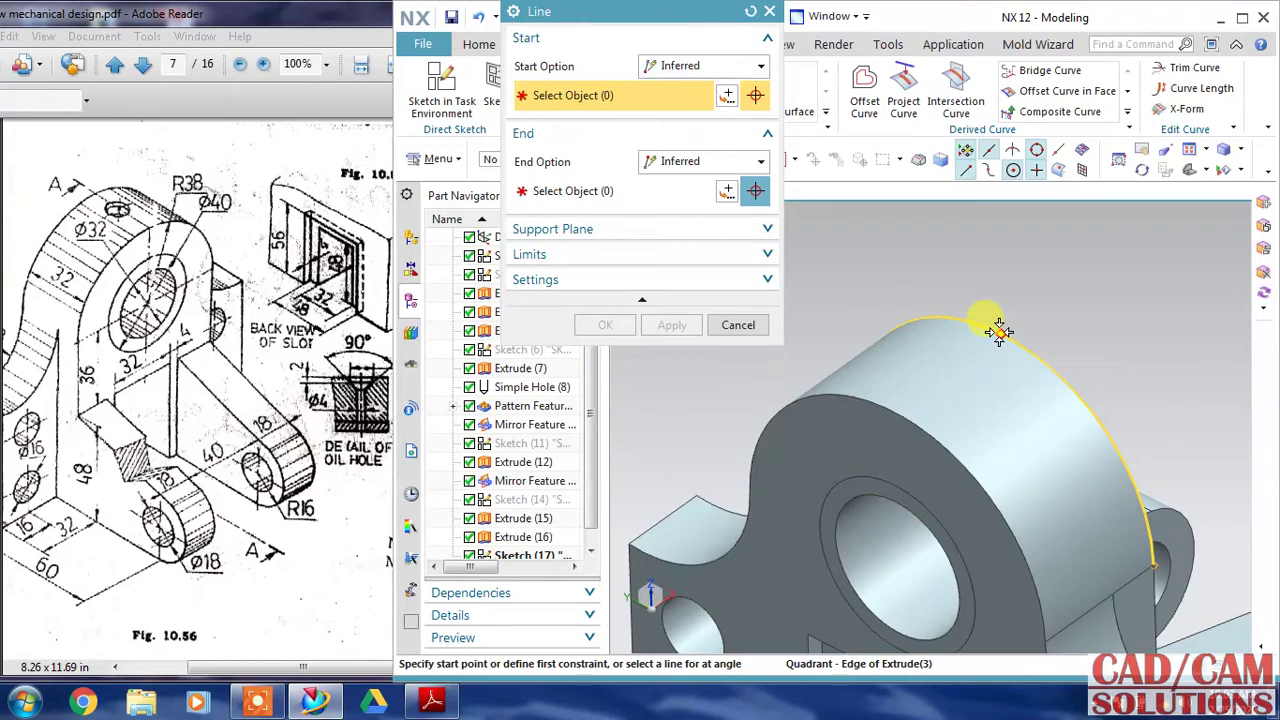
click(995, 328)
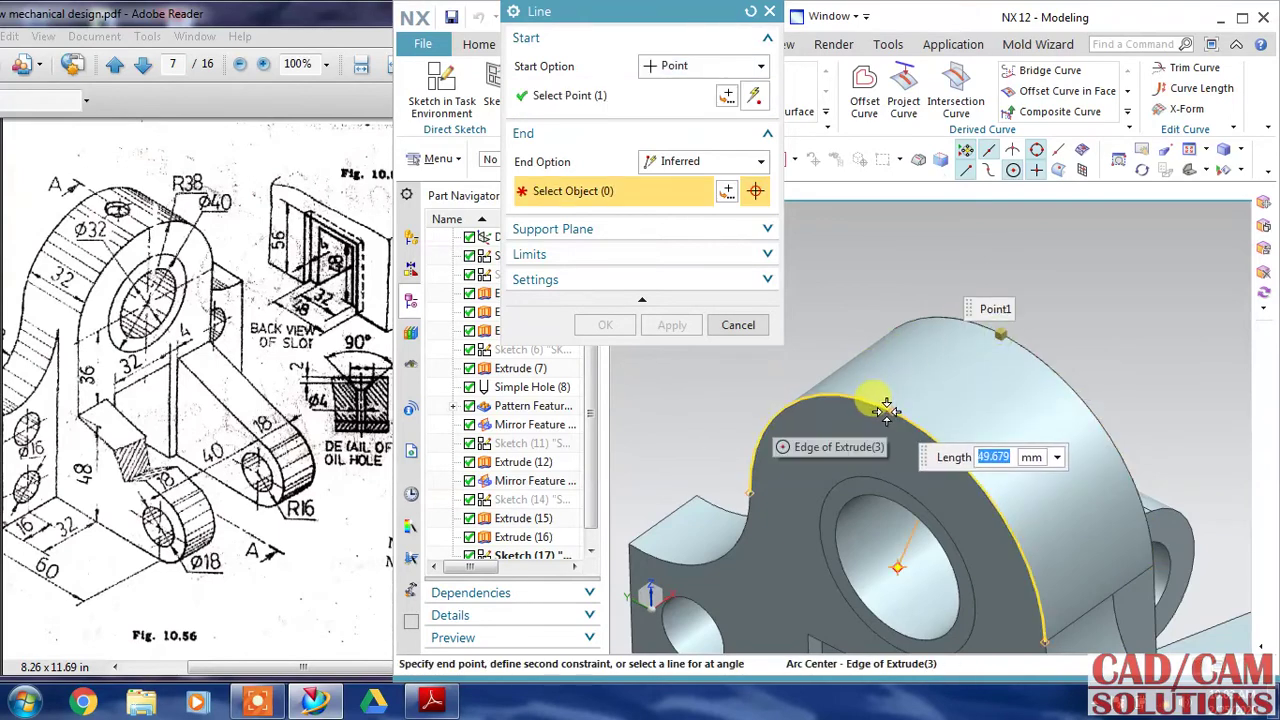
click(893, 410)
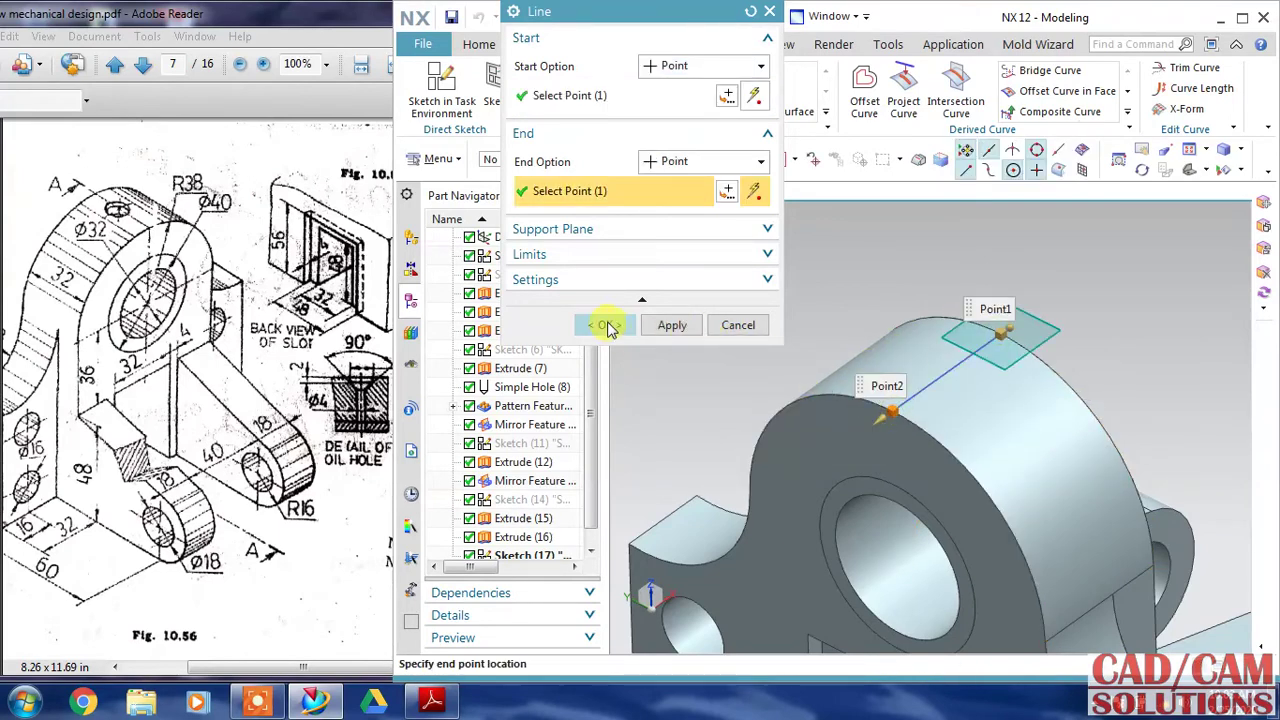
click(609, 327)
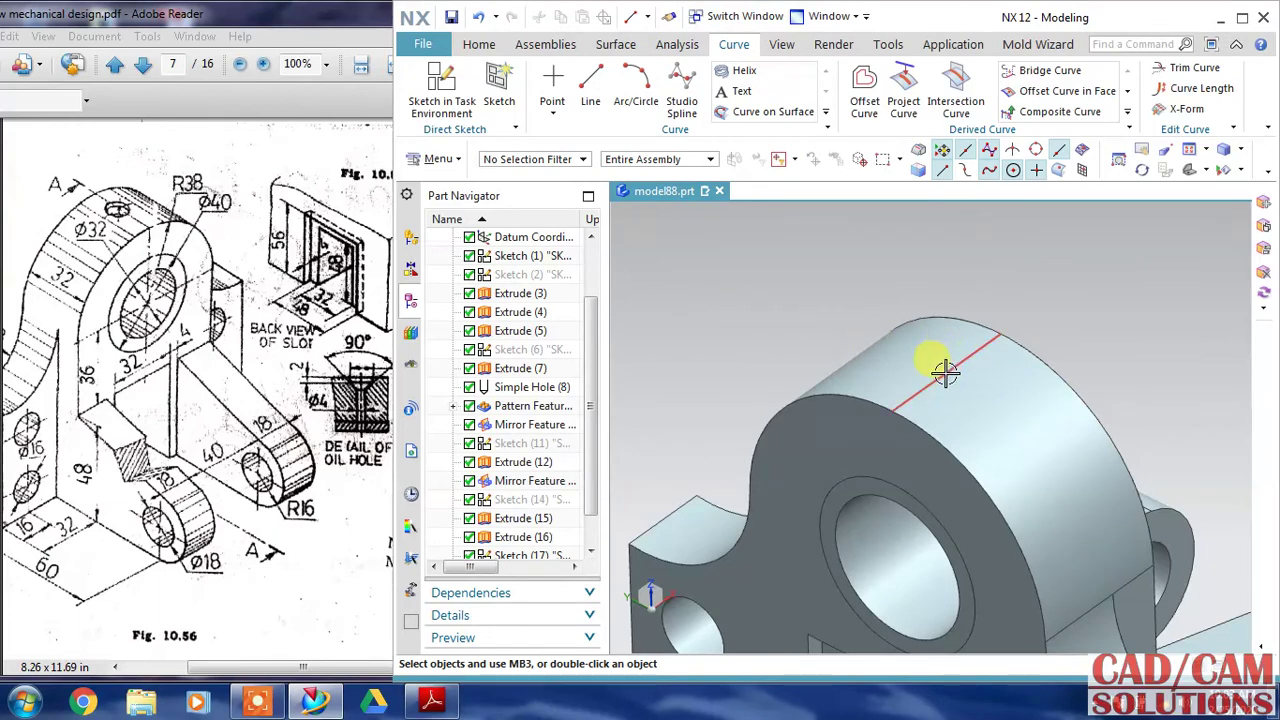
click(479, 44)
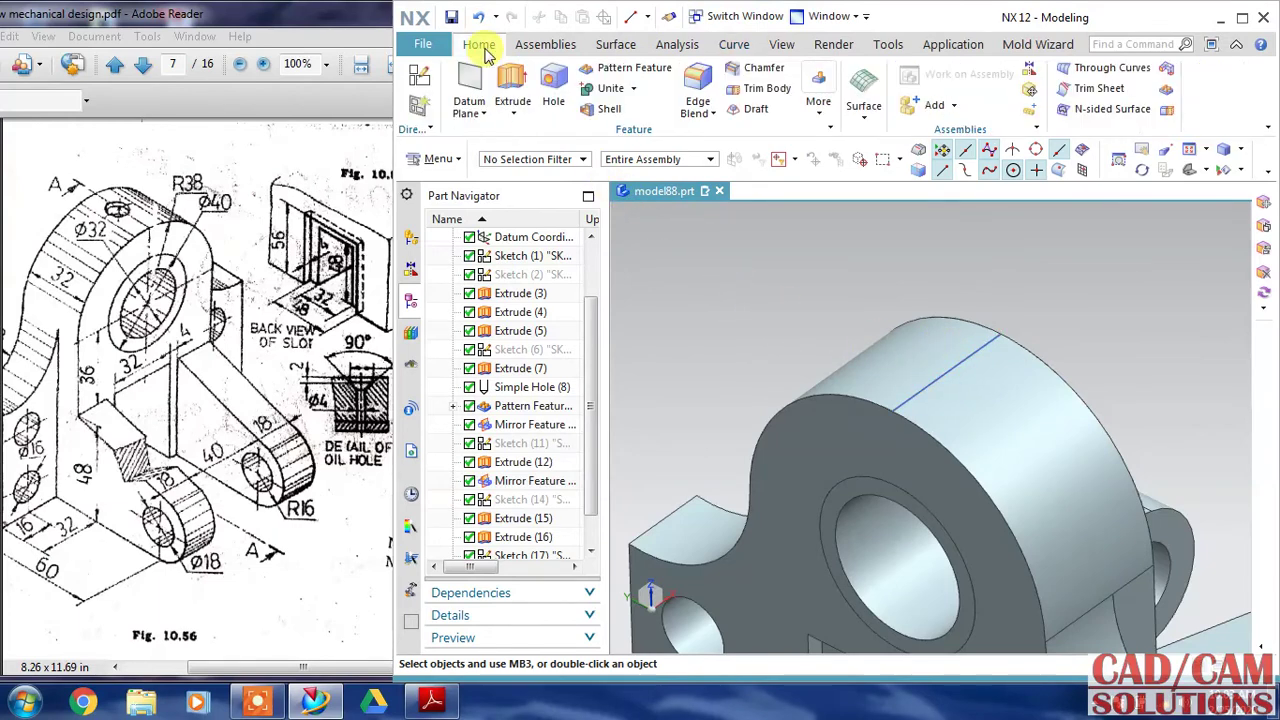
Place a countersunk hole on the boss top: Ø4, 10 mm countersink at 90°
click(553, 90)
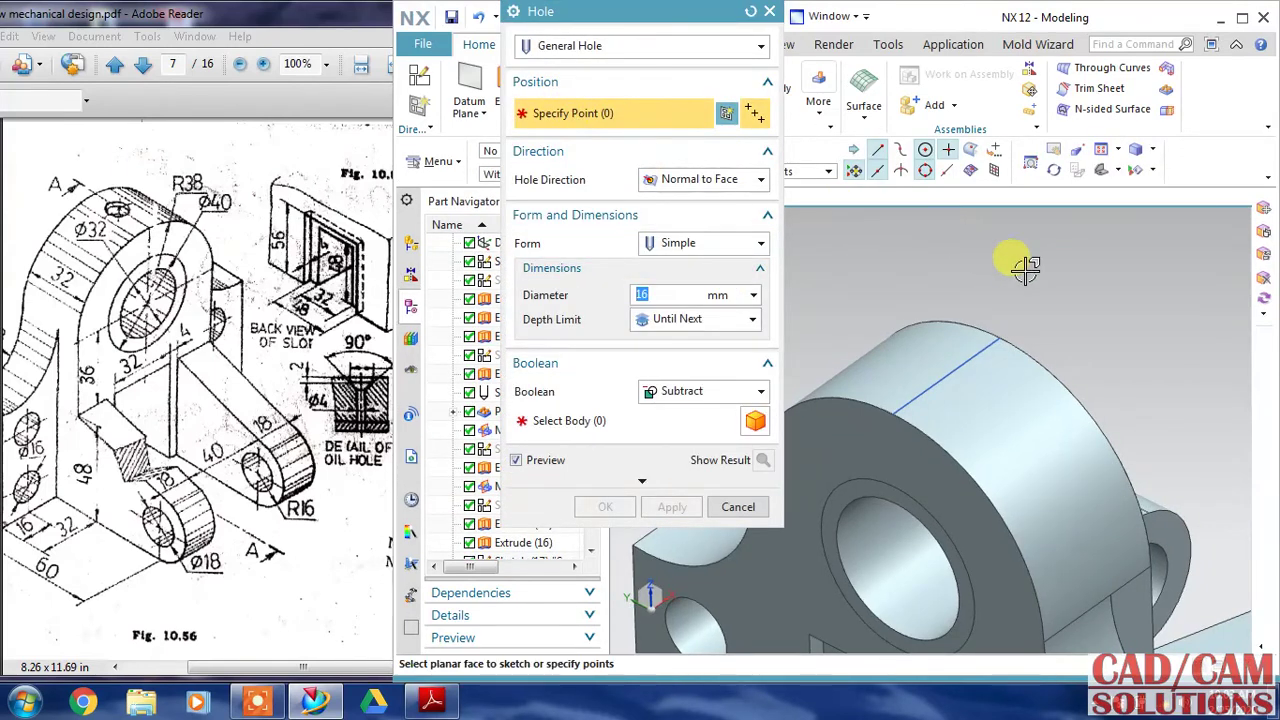
click(946, 376)
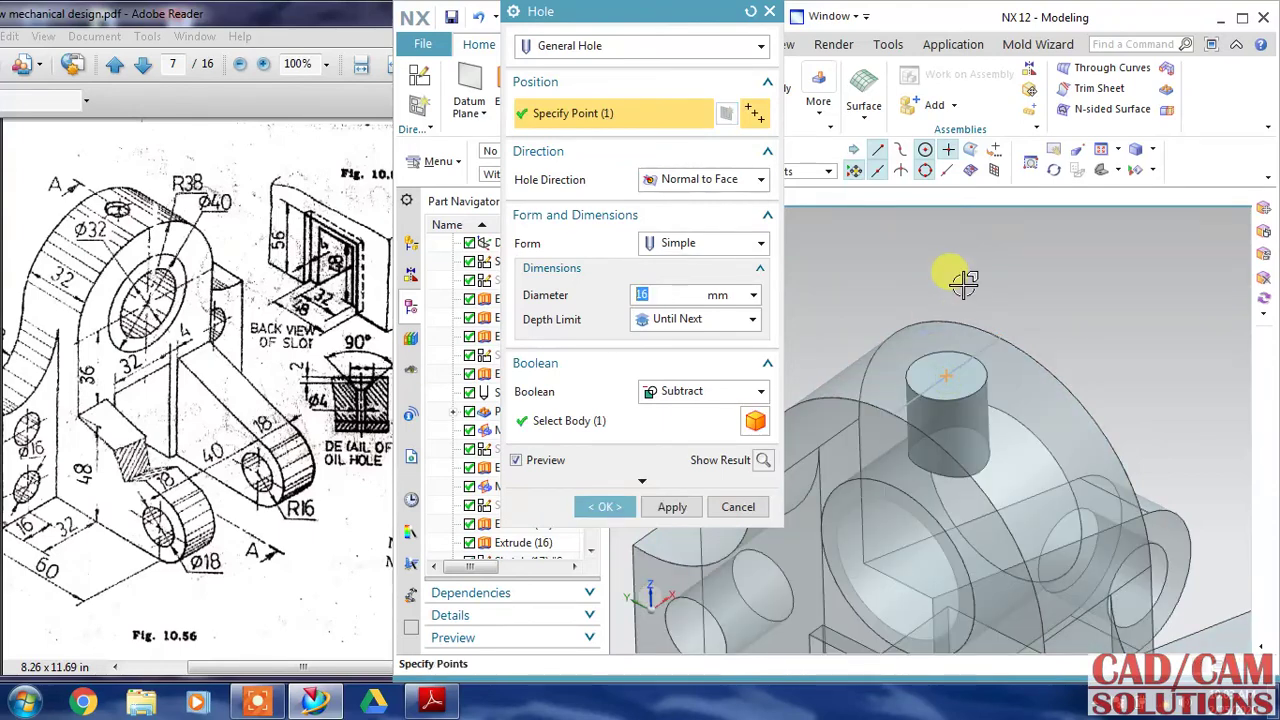
click(695, 246)
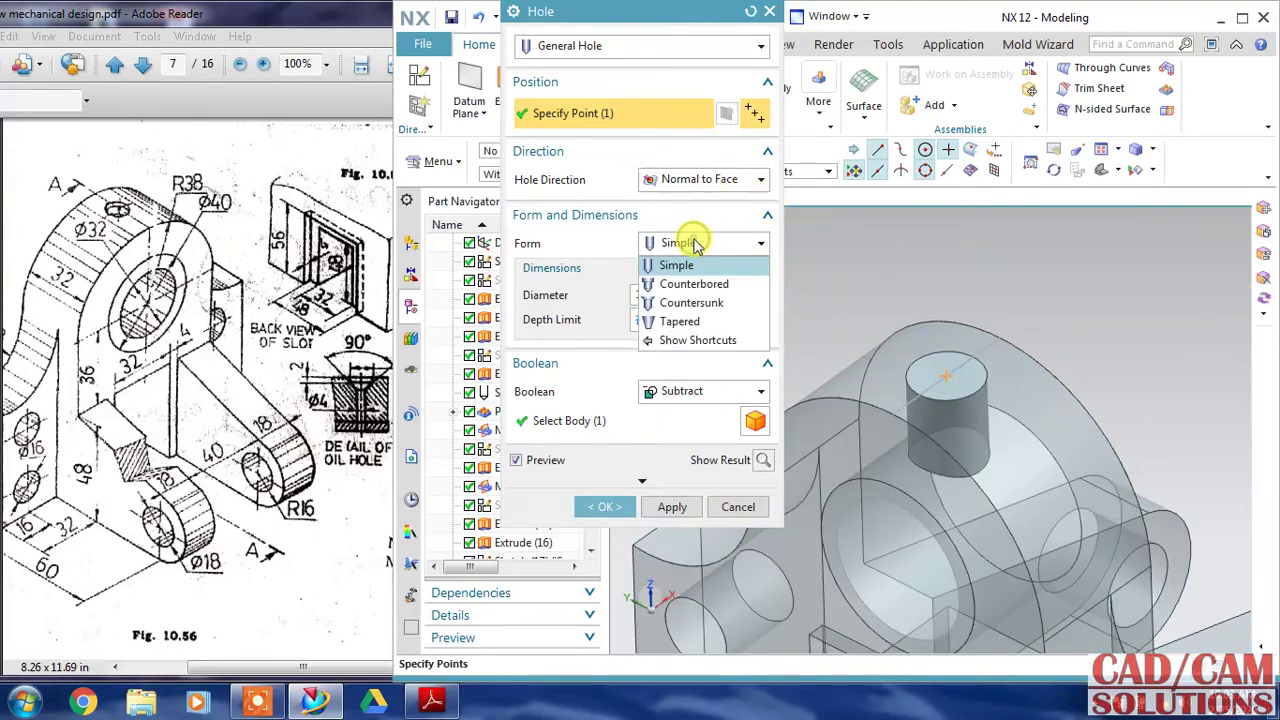
click(710, 313)
click(670, 293)
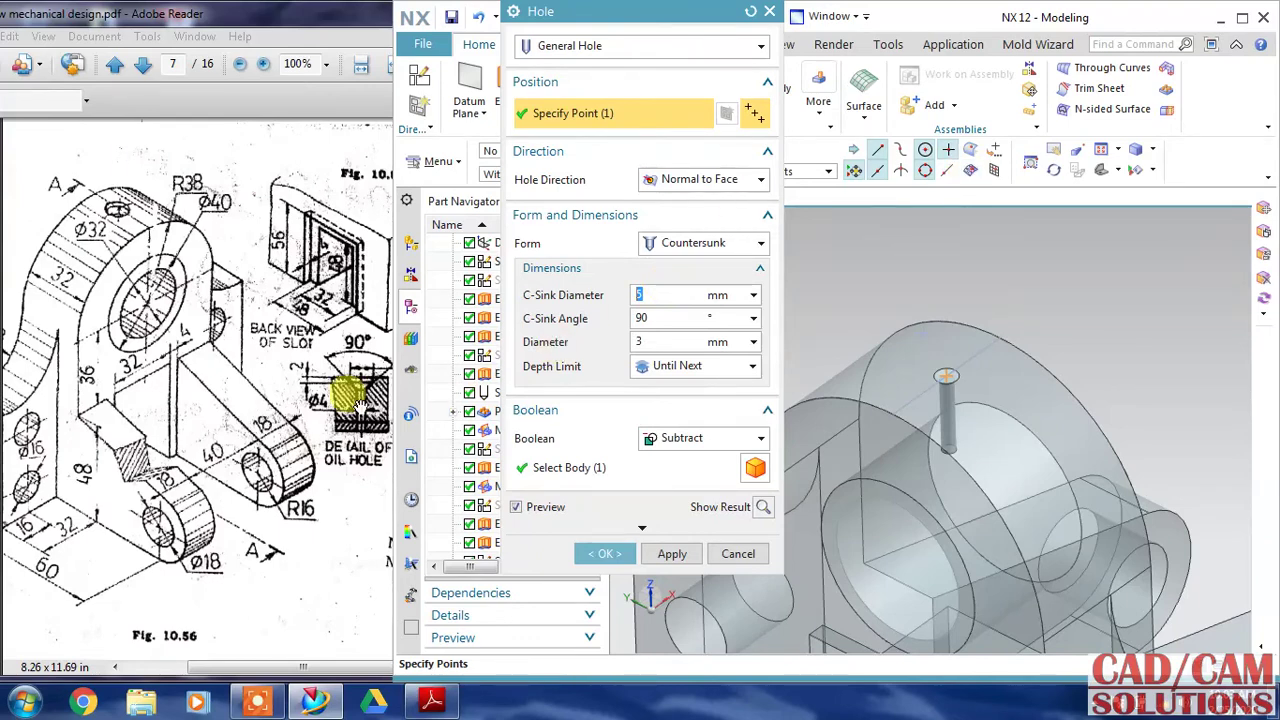
click(285, 398)
click(686, 297)
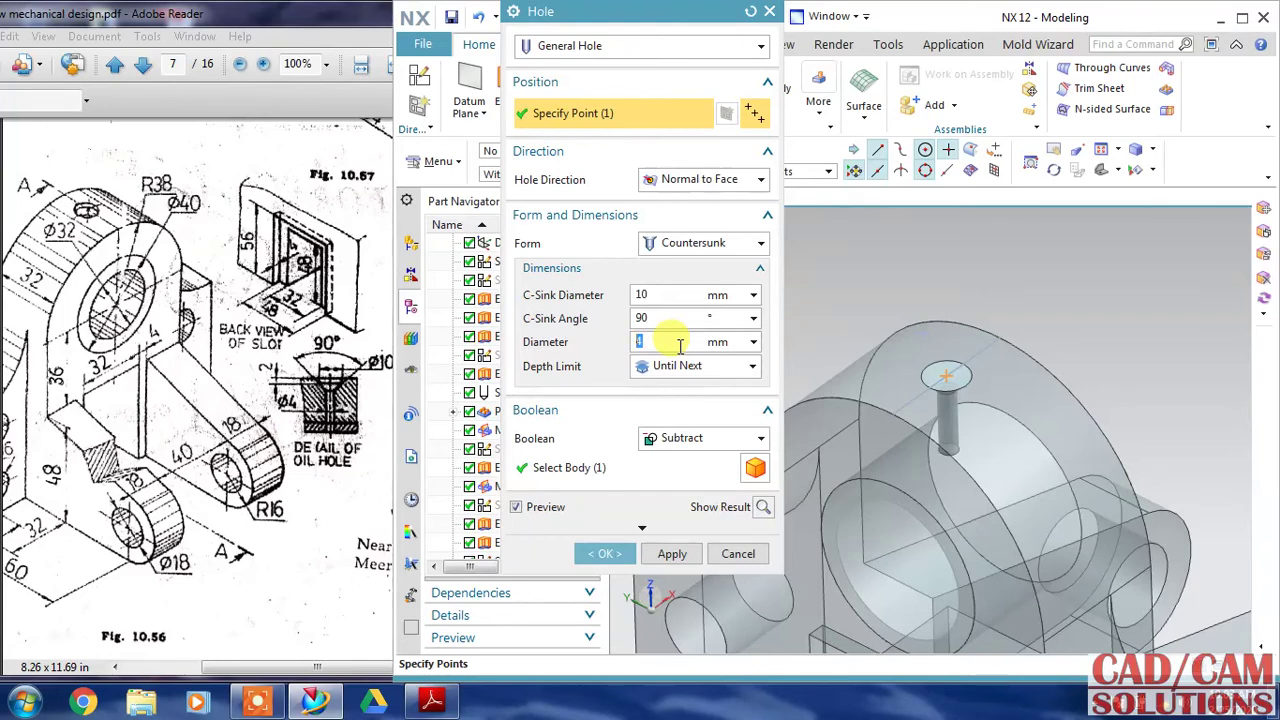
click(609, 553)
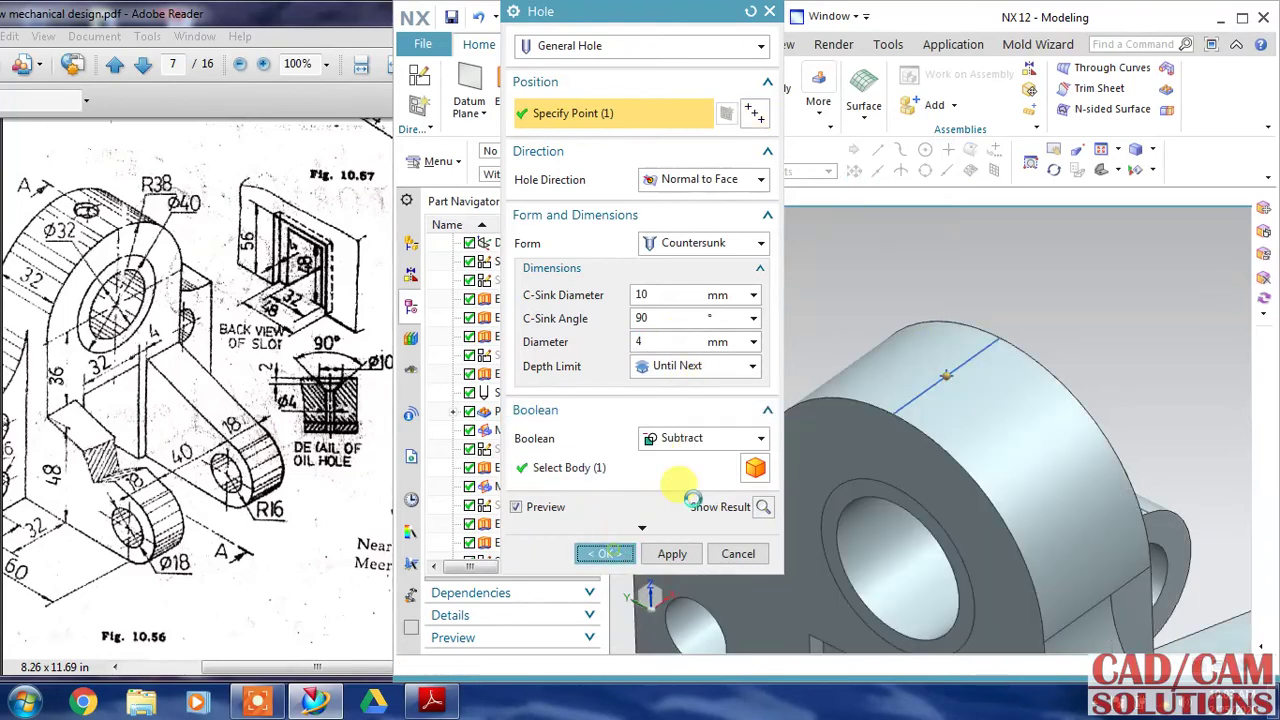